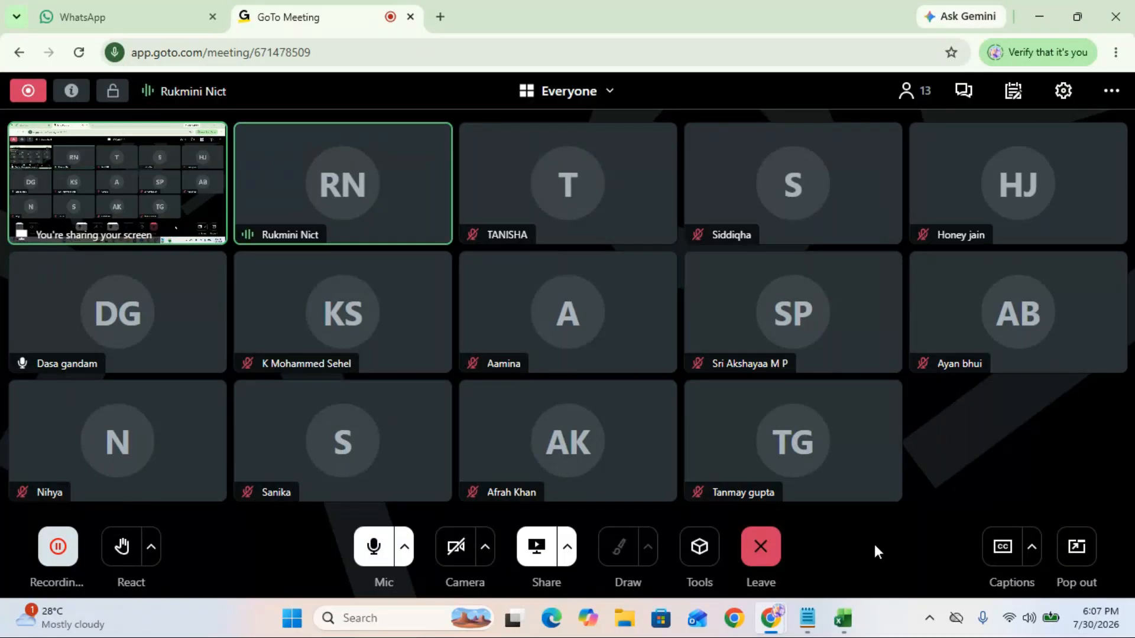
# Step: Send the message "am i audible" to everyone in the meeting chat
pyautogui.click(964, 93)
pyautogui.write('am ')
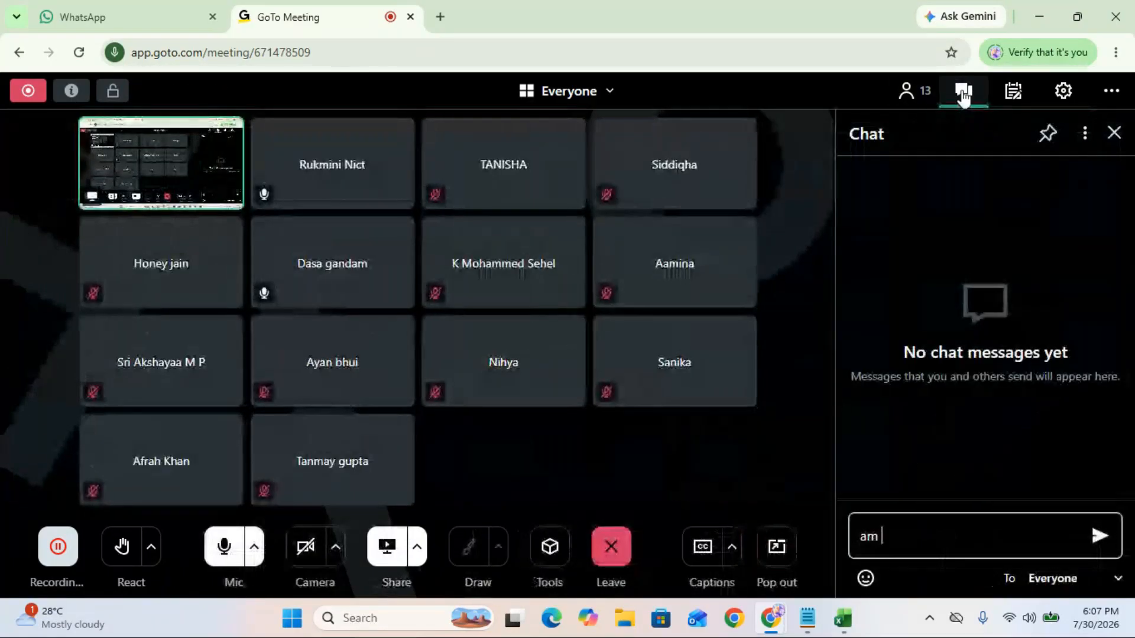
pyautogui.write('i audible')
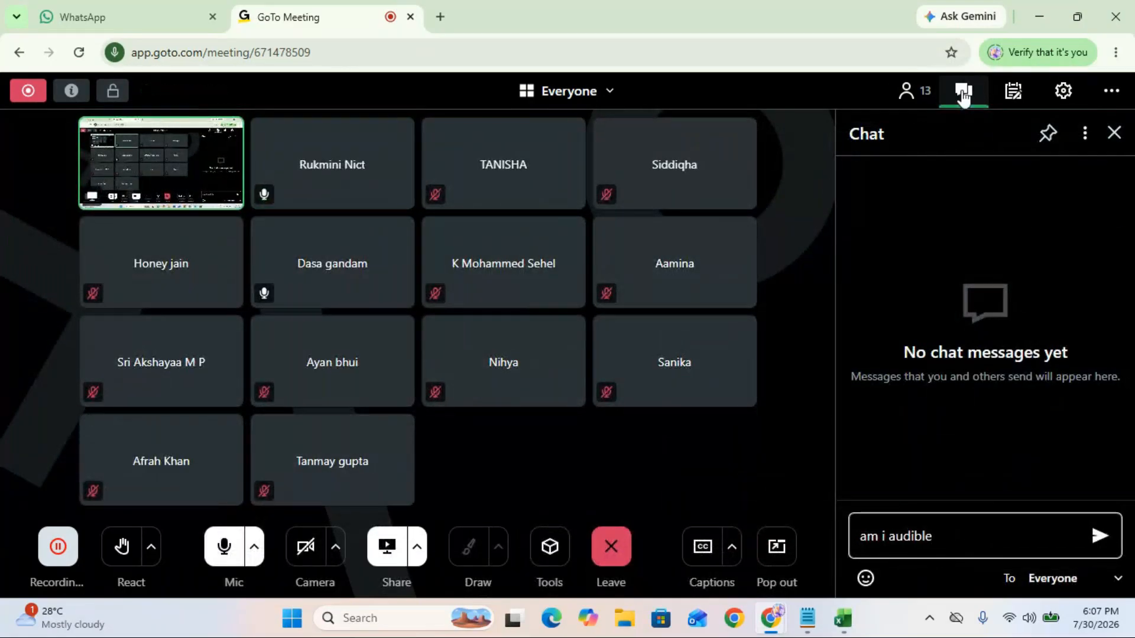
pyautogui.press('Return')
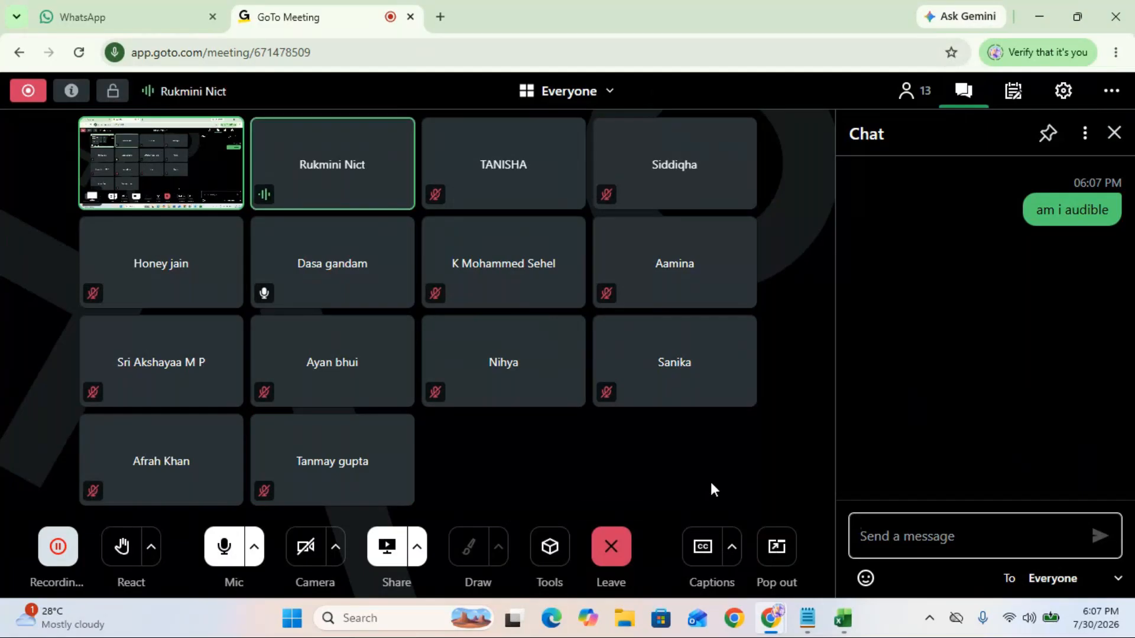
# Step: Switch to TallyPrime, continue in Educational Mode and load the company MCC 2026 Co., Ltd
pyautogui.click(1048, 22)
pyautogui.click(1038, 21)
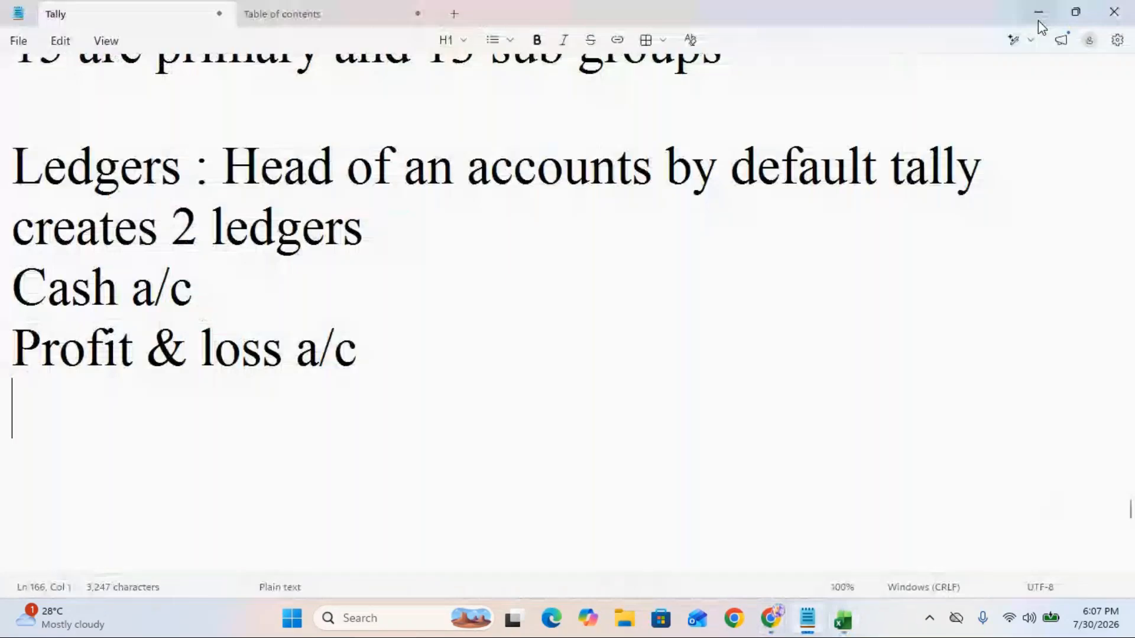
pyautogui.click(1039, 21)
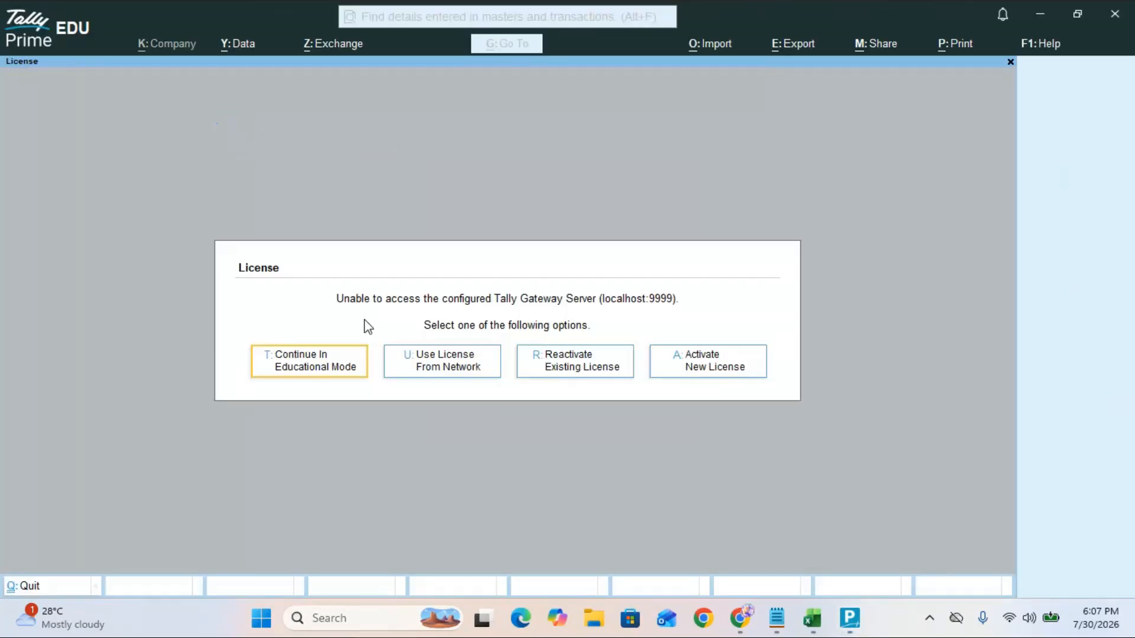
pyautogui.click(341, 362)
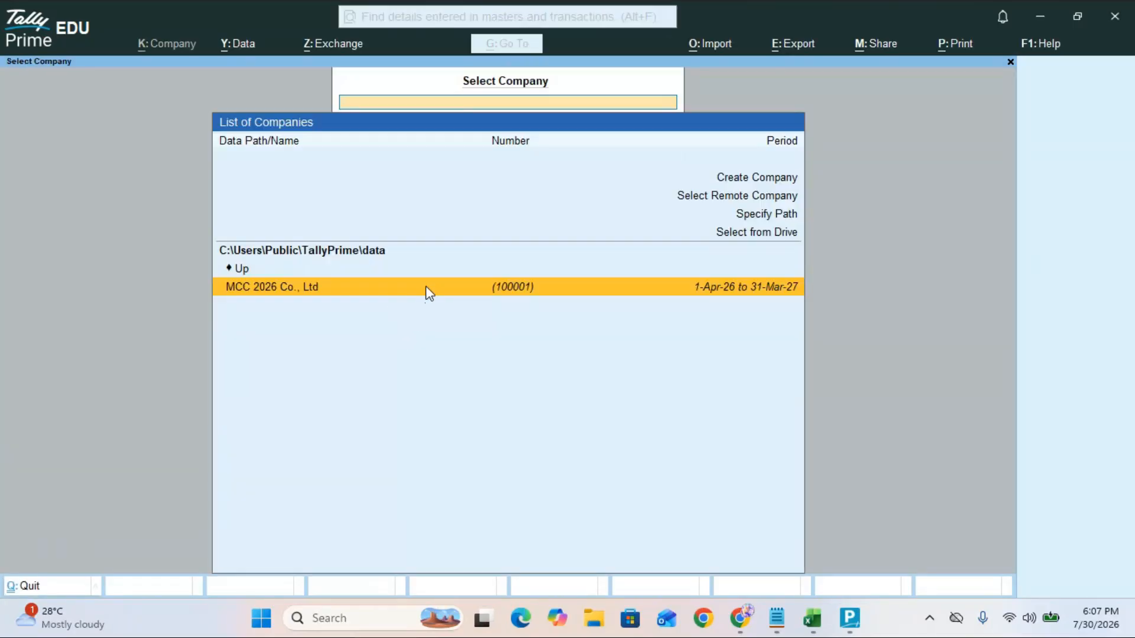
pyautogui.click(427, 287)
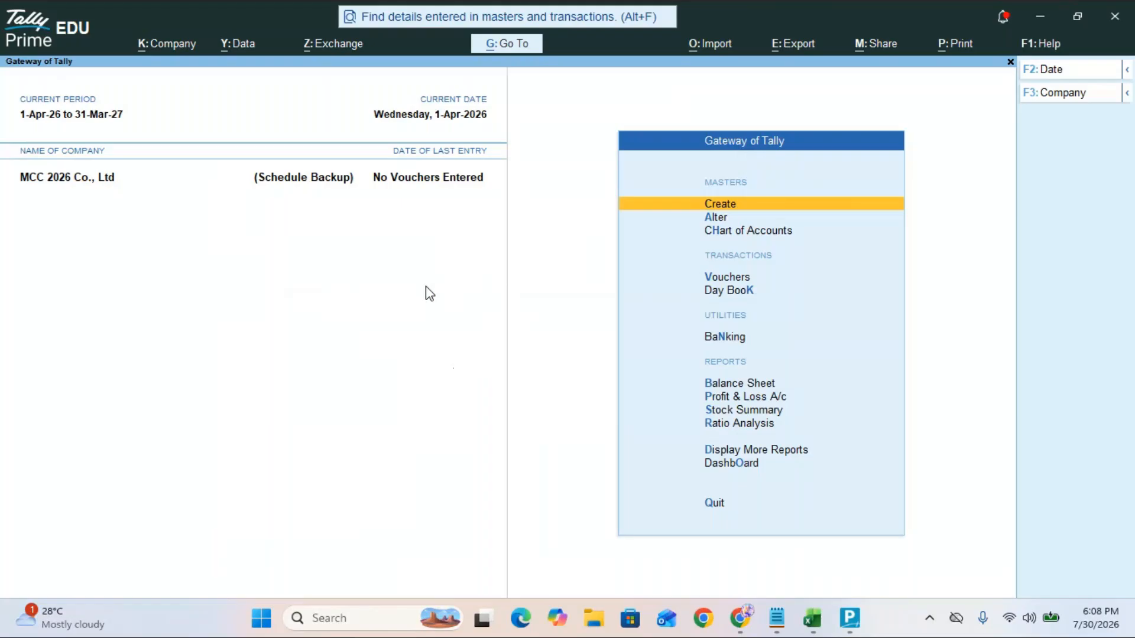
pyautogui.press('Down')
pyautogui.press('Down')
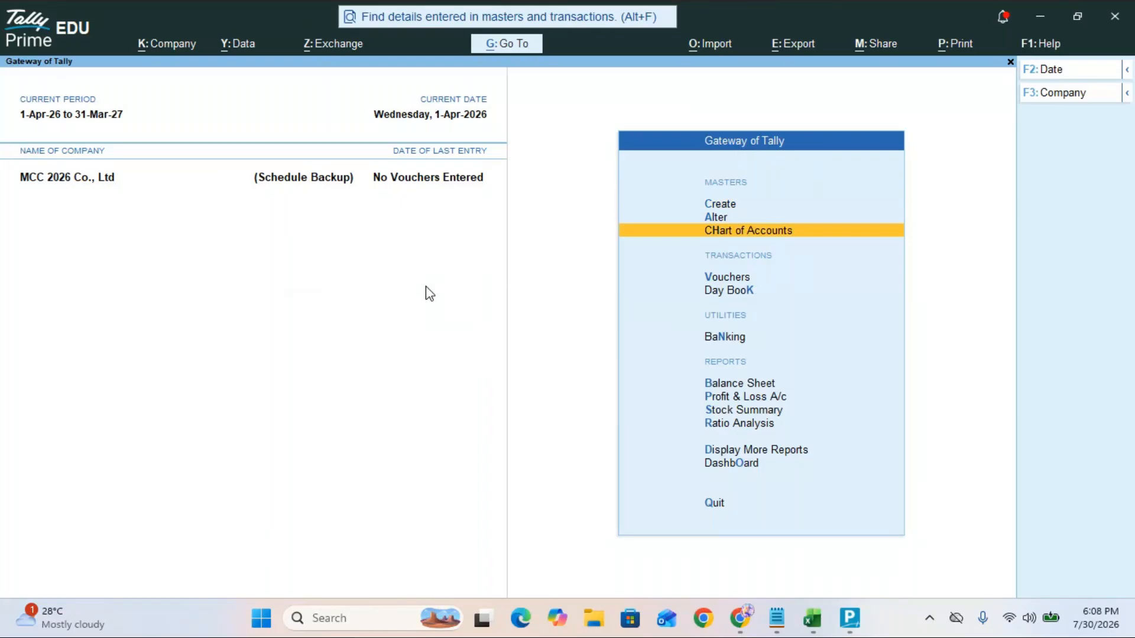
pyautogui.press('Up')
pyautogui.press('Up')
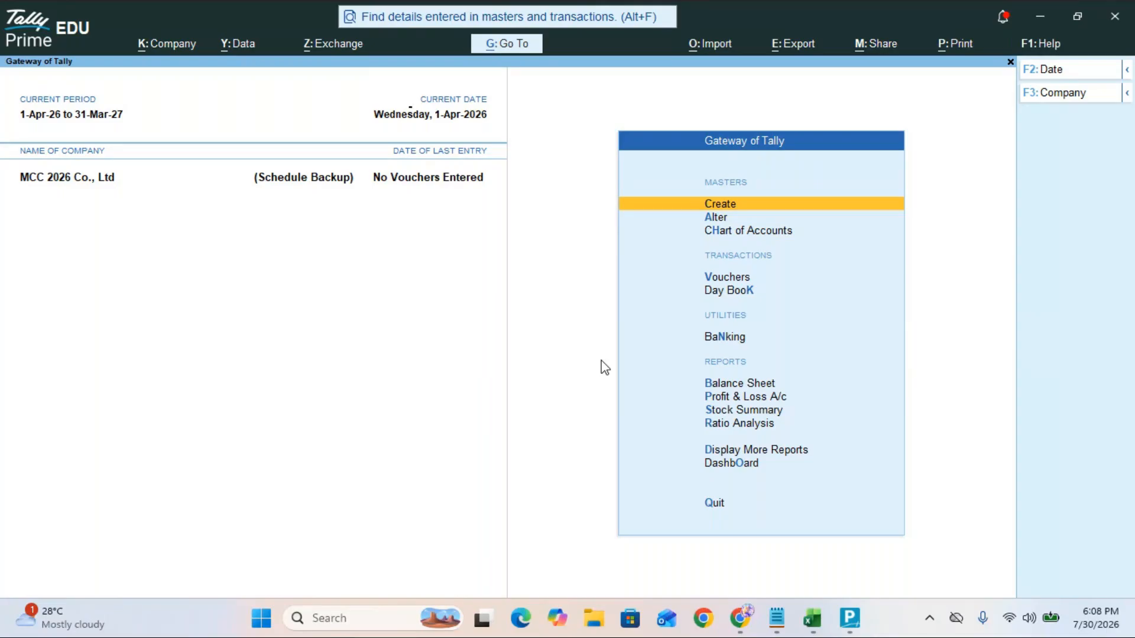
# Step: Start a new ledger master named Icici Bank, leaving the alias blank
pyautogui.press('Return')
pyautogui.press('Down')
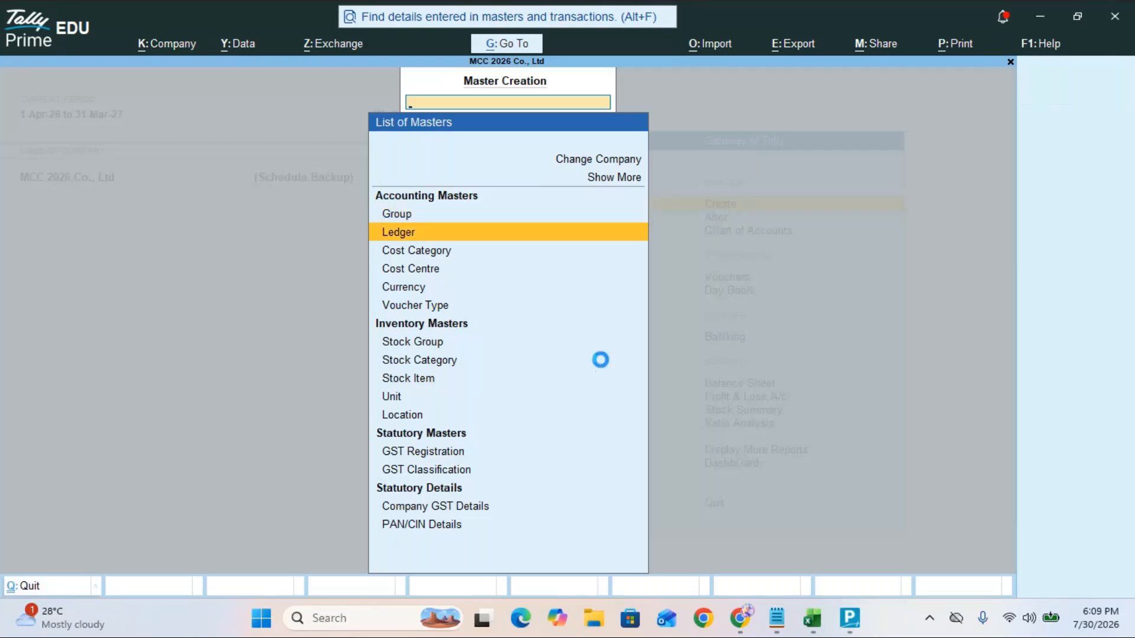
pyautogui.press('Return')
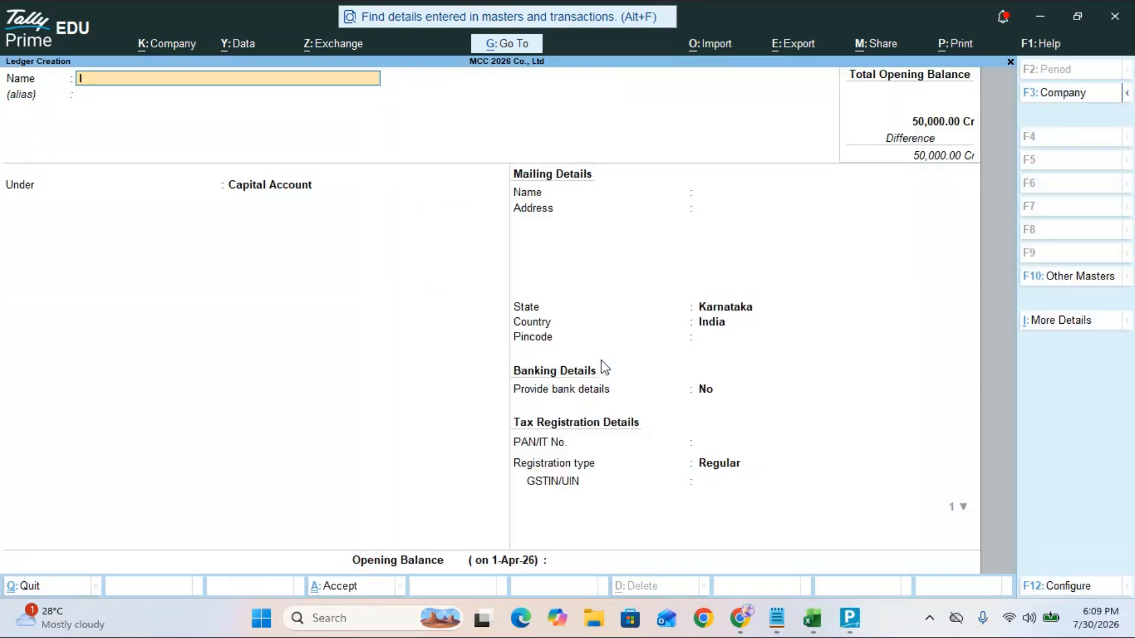
pyautogui.write('Icici Bank')
pyautogui.press('Return')
pyautogui.press('Return')
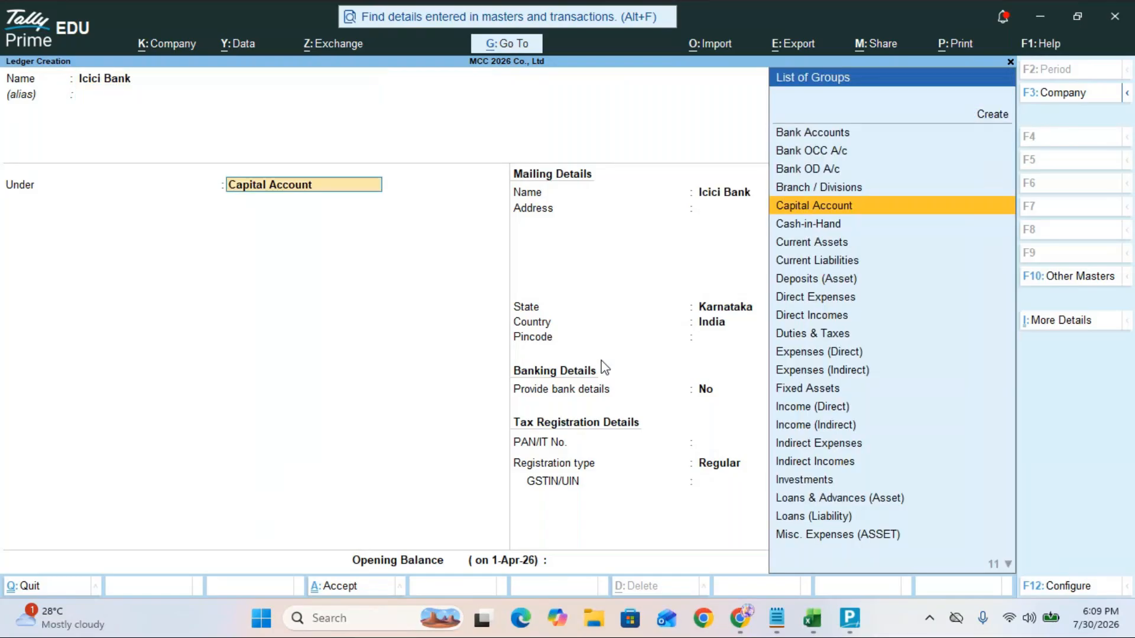
# Step: Place the Icici Bank ledger under the Bank Accounts group
pyautogui.moveTo(745, 621)
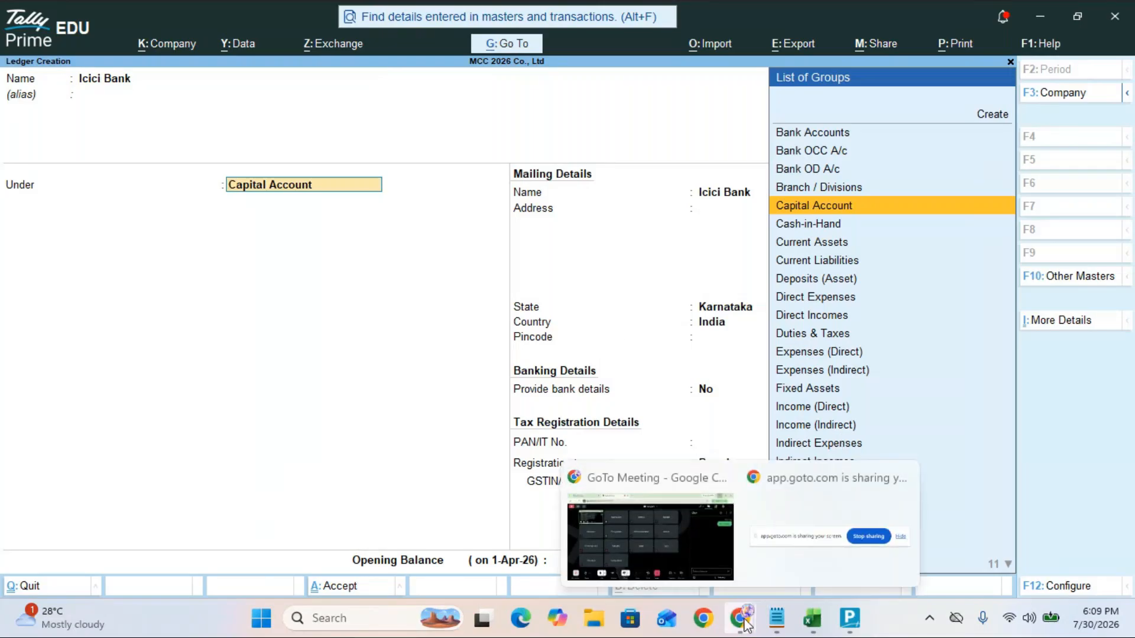
pyautogui.press('Down')
pyautogui.press('Down')
pyautogui.press('Up')
pyautogui.press('Up')
pyautogui.press('Up')
pyautogui.press('Up')
pyautogui.press('Up')
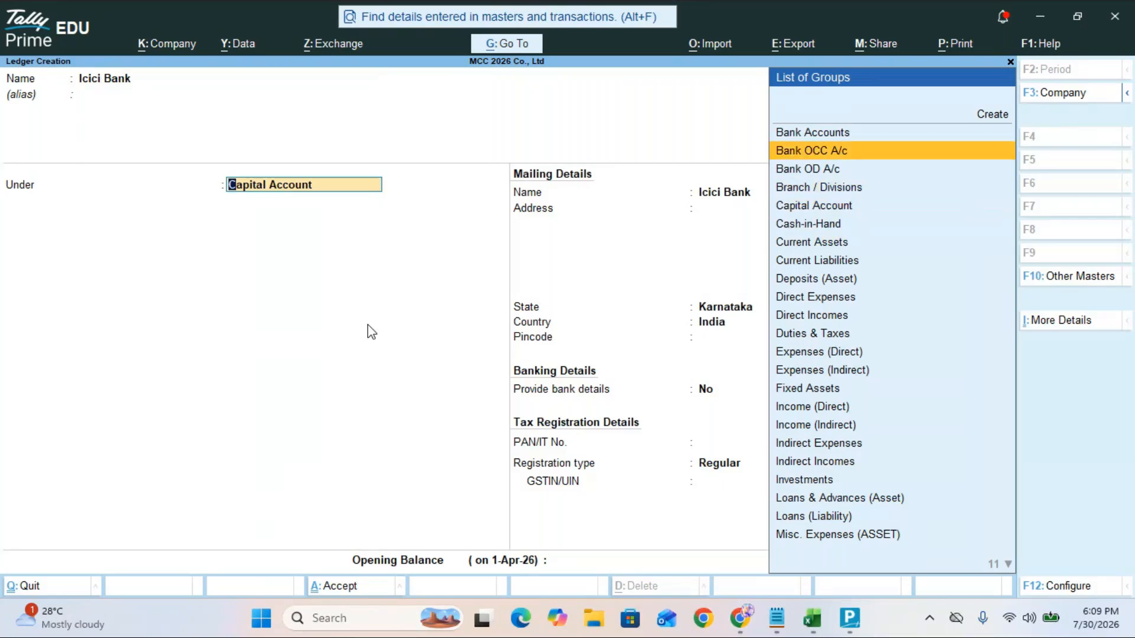
pyautogui.press('Up')
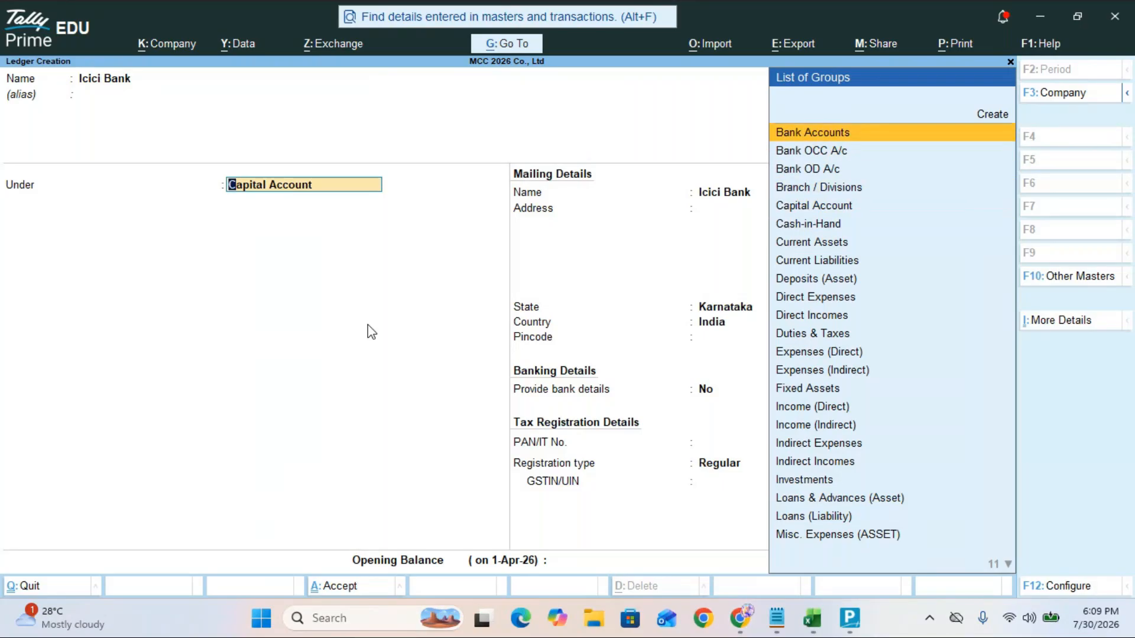
pyautogui.press('Down')
pyautogui.press('Down')
pyautogui.press('Up')
pyautogui.press('Up')
pyautogui.press('Return')
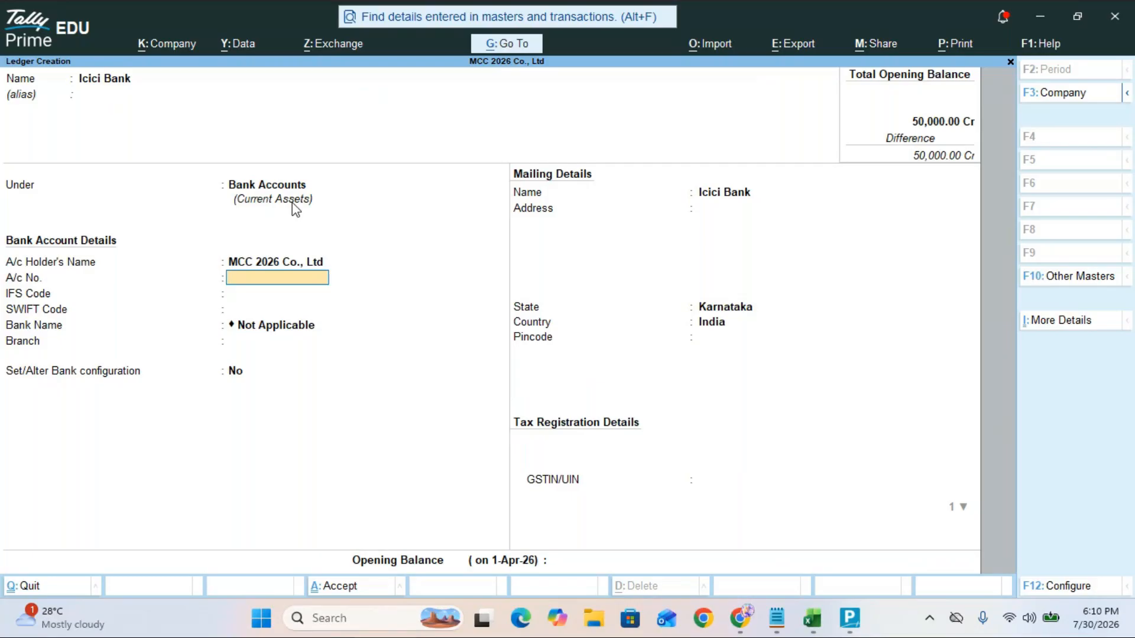
# Step: Enter the bank account number and the IFS code ICIC56767 in the bank account details
pyautogui.write('123456787888')
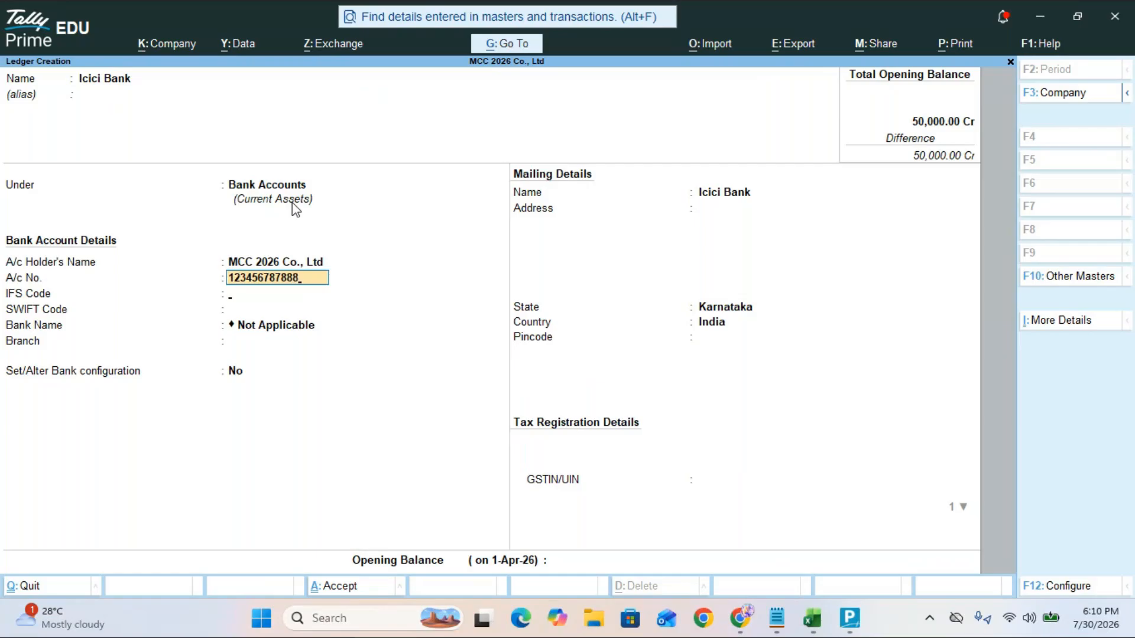
pyautogui.press('Return')
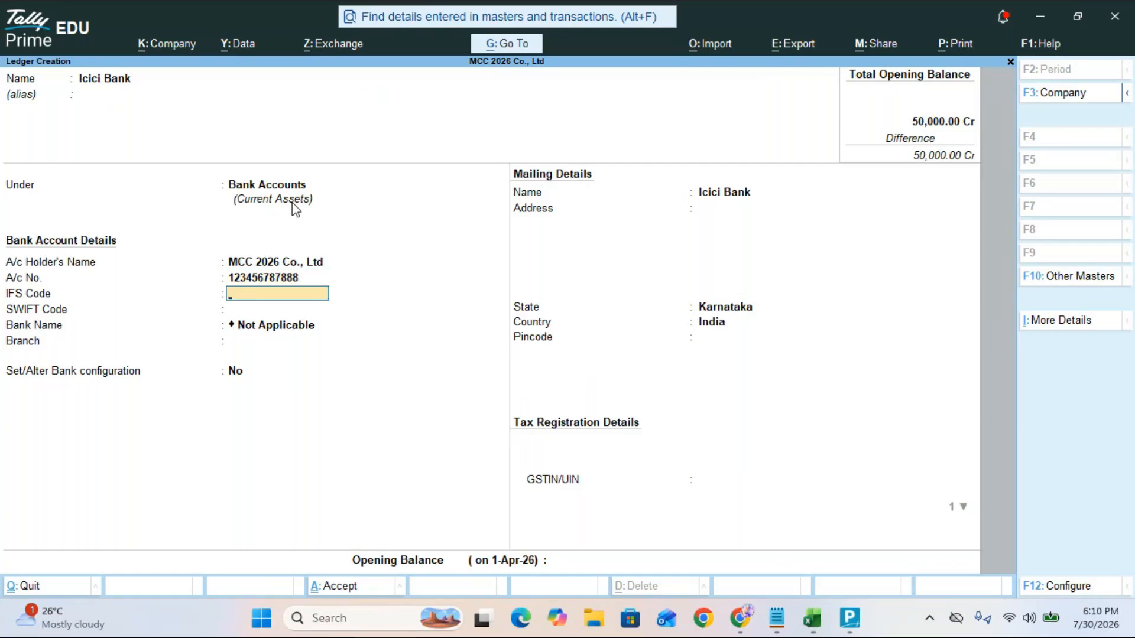
pyautogui.write('ICIC56767')
pyautogui.press('Return')
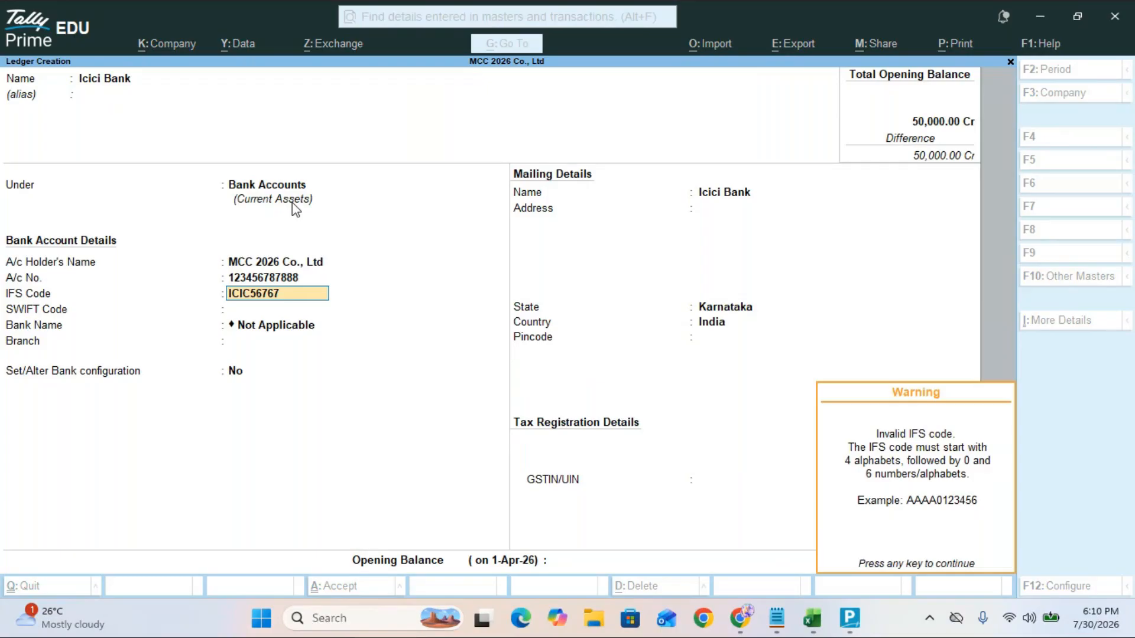
pyautogui.press('Return')
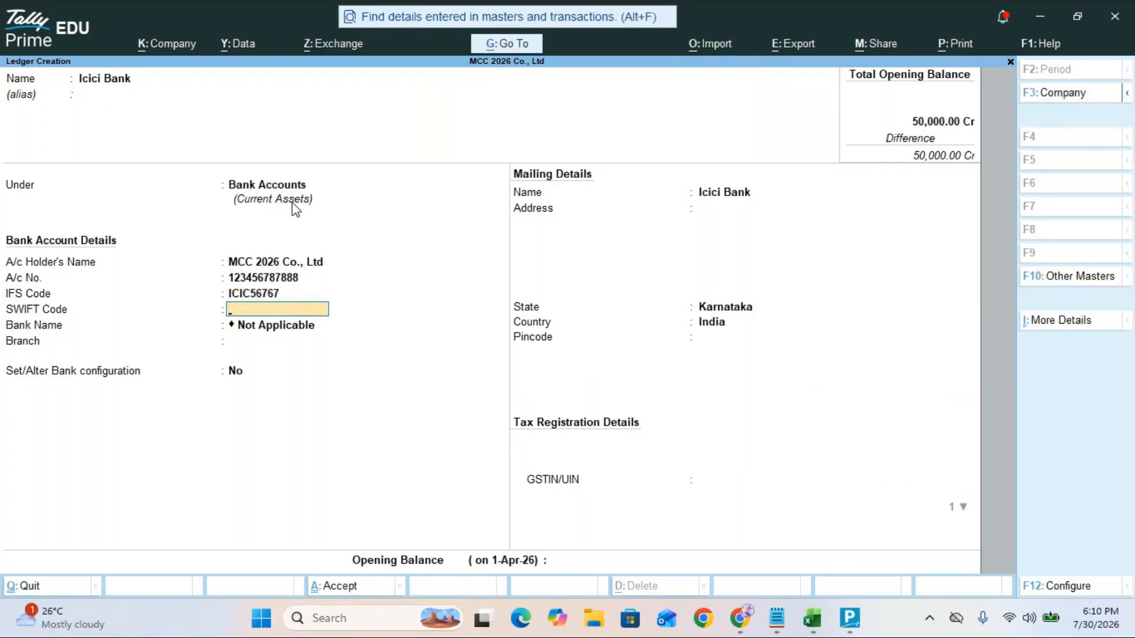
# Step: Leave the SWIFT code blank and bank name Not Applicable, and set the branch to Jayanagar with bank configuration No
pyautogui.press('Return')
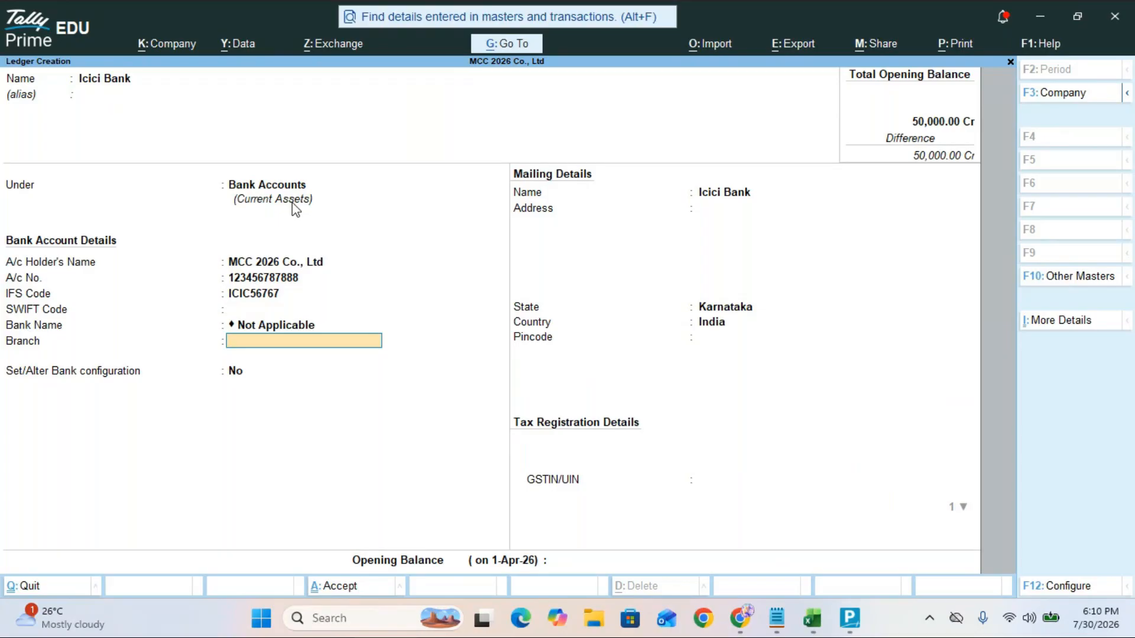
pyautogui.press('BackSpace')
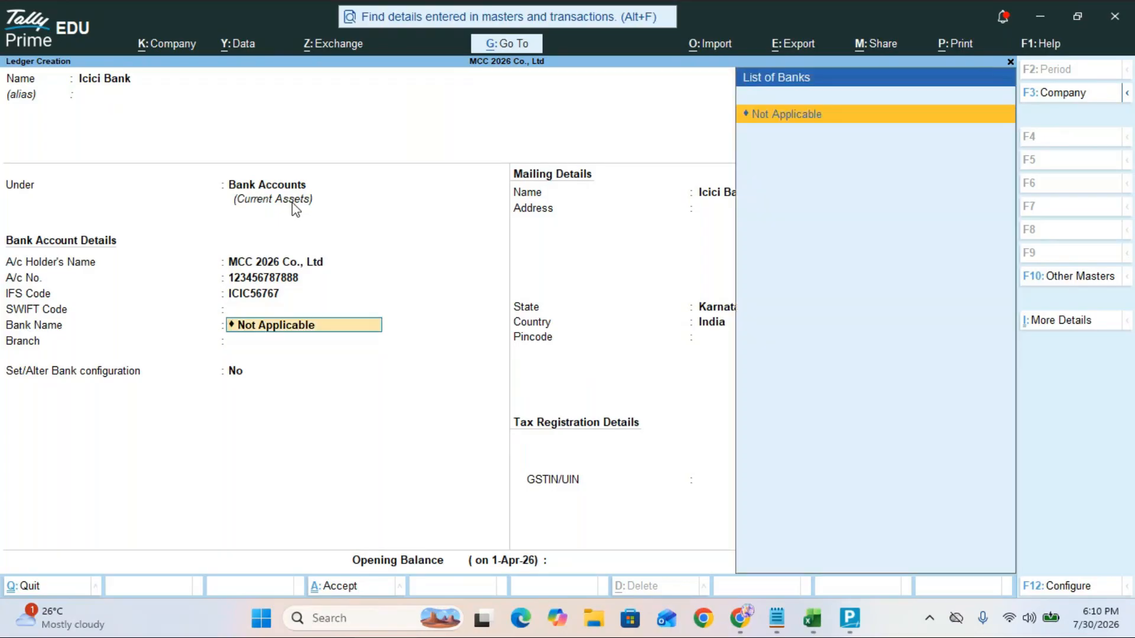
pyautogui.press('Return')
pyautogui.write('Jayanagar')
pyautogui.press('Return')
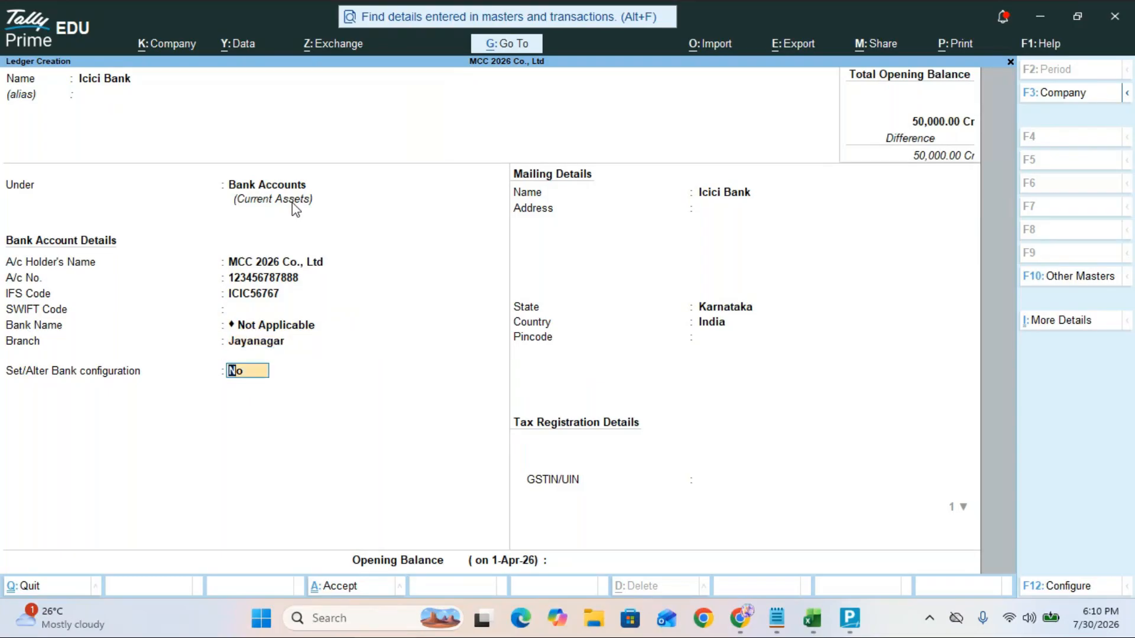
pyautogui.press('Return')
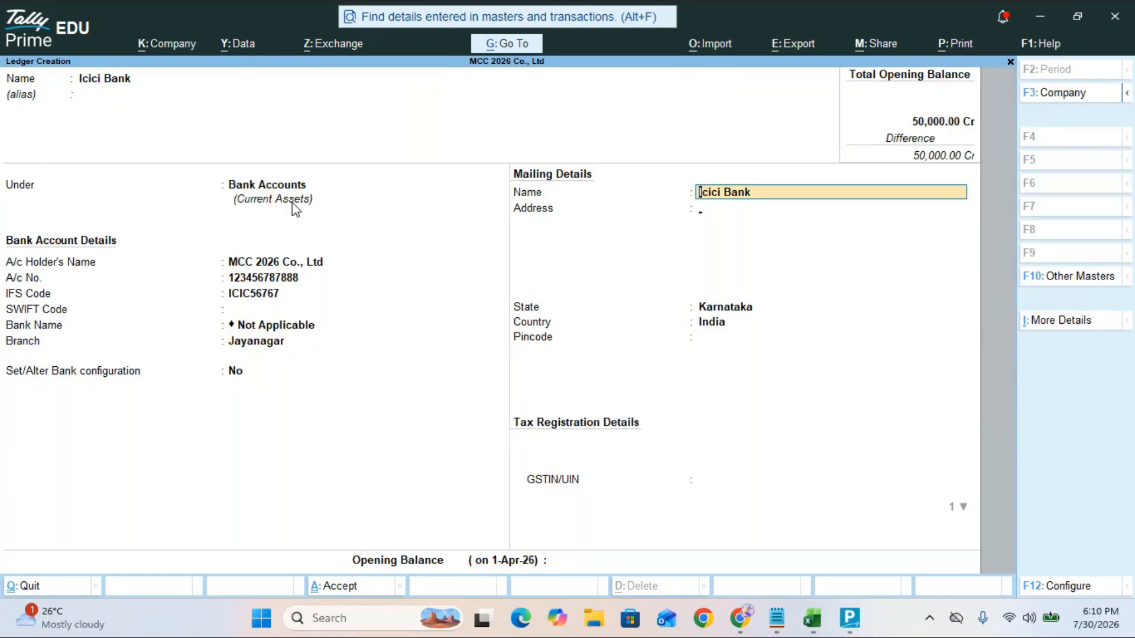
# Step: Accept the mailing details with state Karnataka and country India, leaving the address, pincode and GSTIN/UIN blank
pyautogui.press('Return')
pyautogui.press('Return')
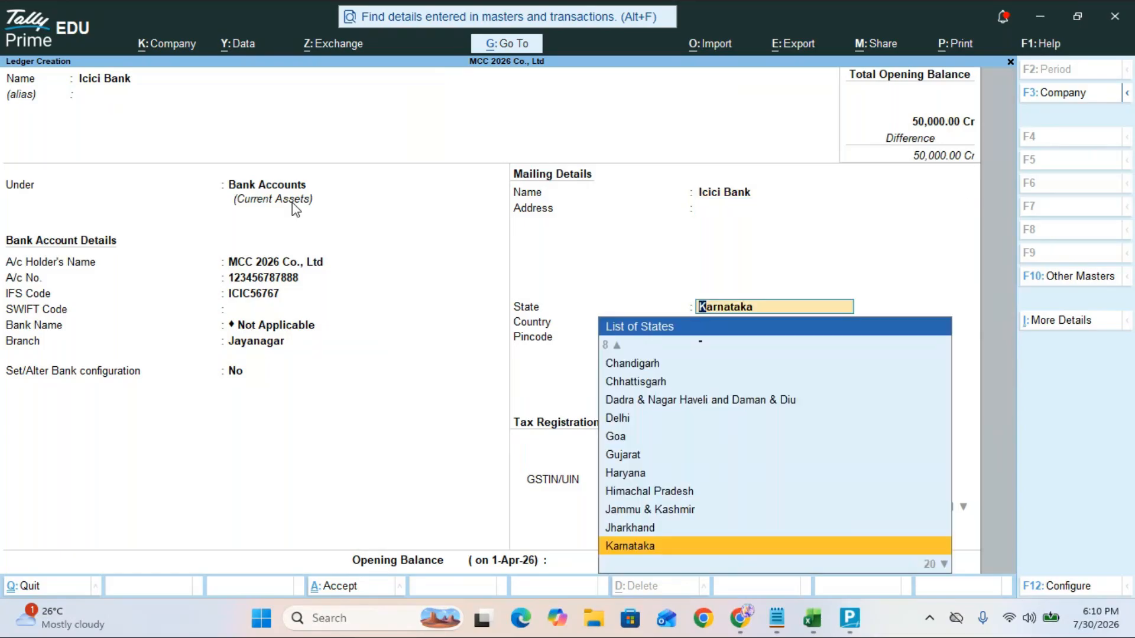
pyautogui.press('Return')
pyautogui.press('Return')
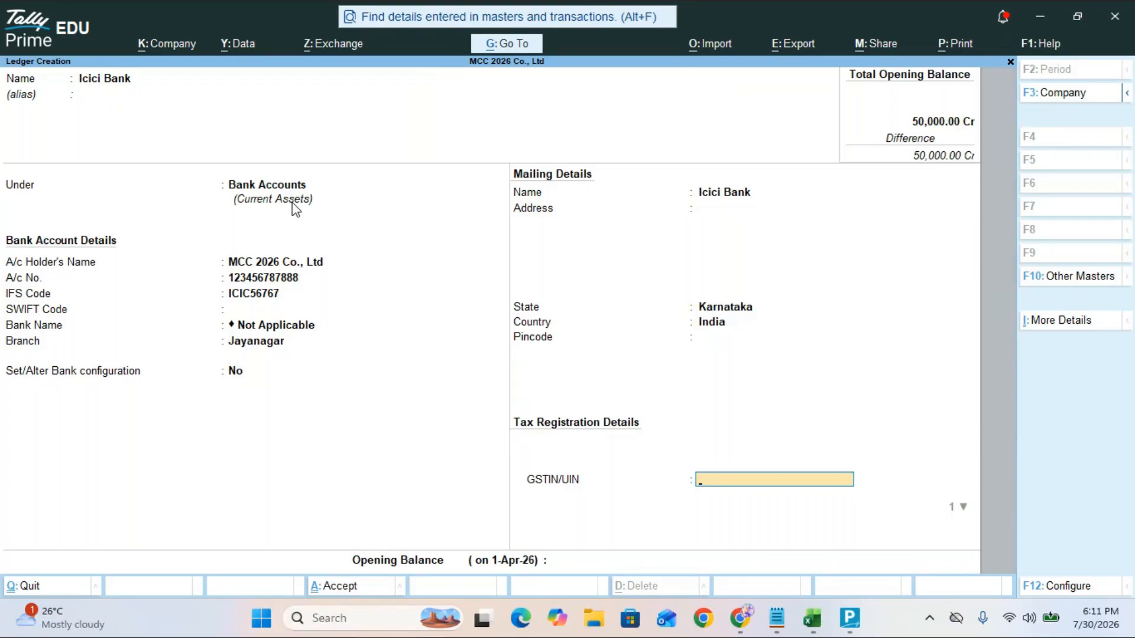
pyautogui.press('Return')
pyautogui.press('Return')
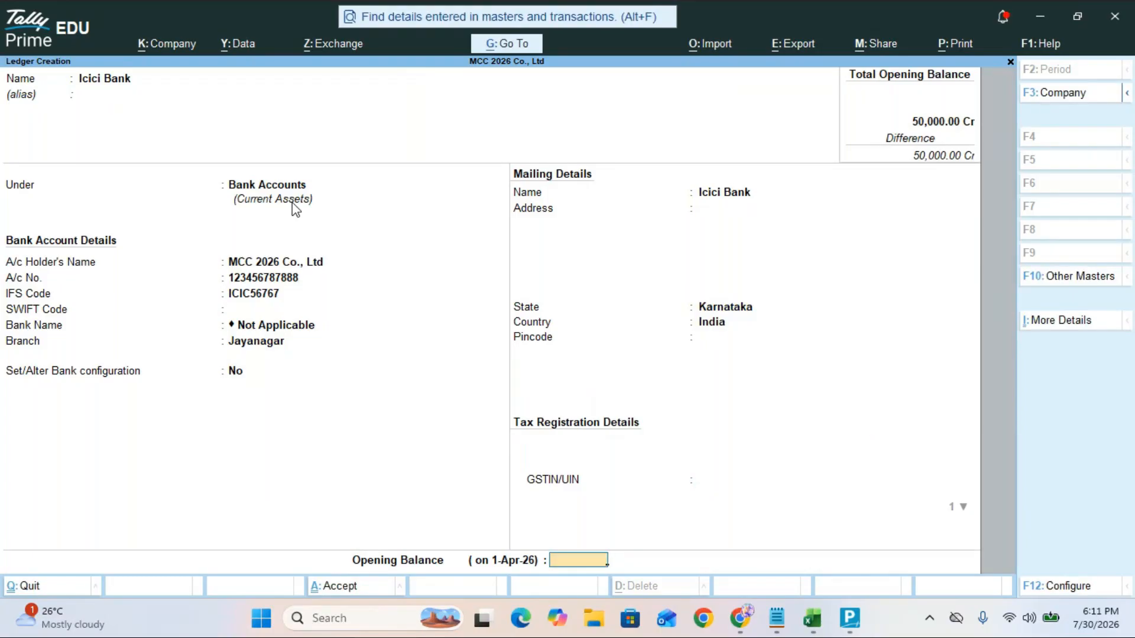
# Step: Set the ledger's opening balance to 75,000 Dr and save the ledger
pyautogui.write('75000')
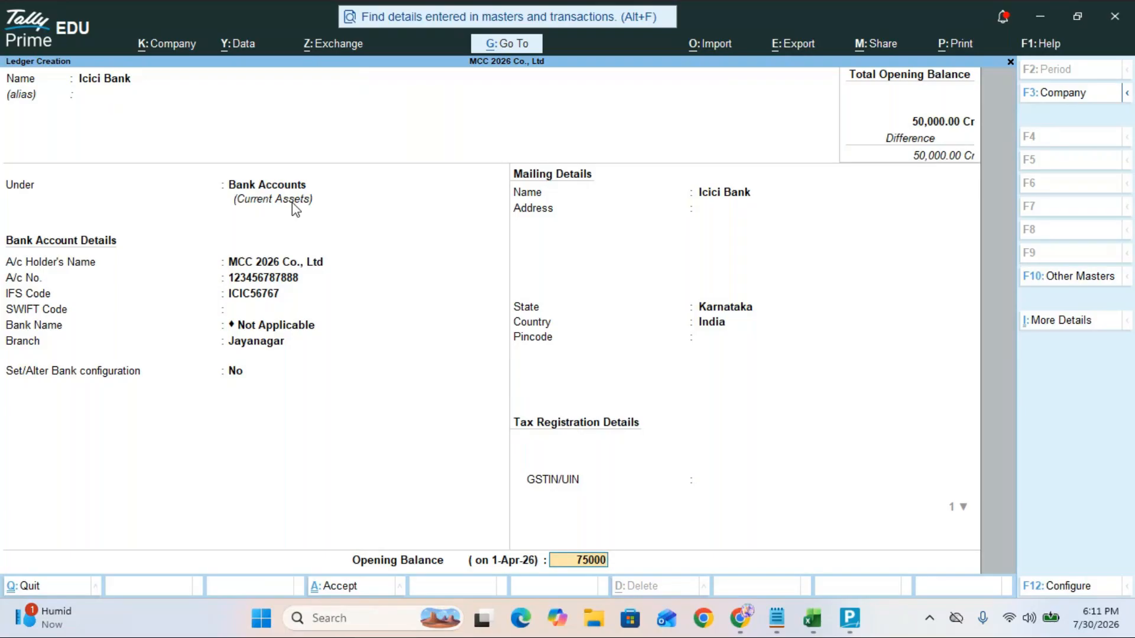
pyautogui.press('Return')
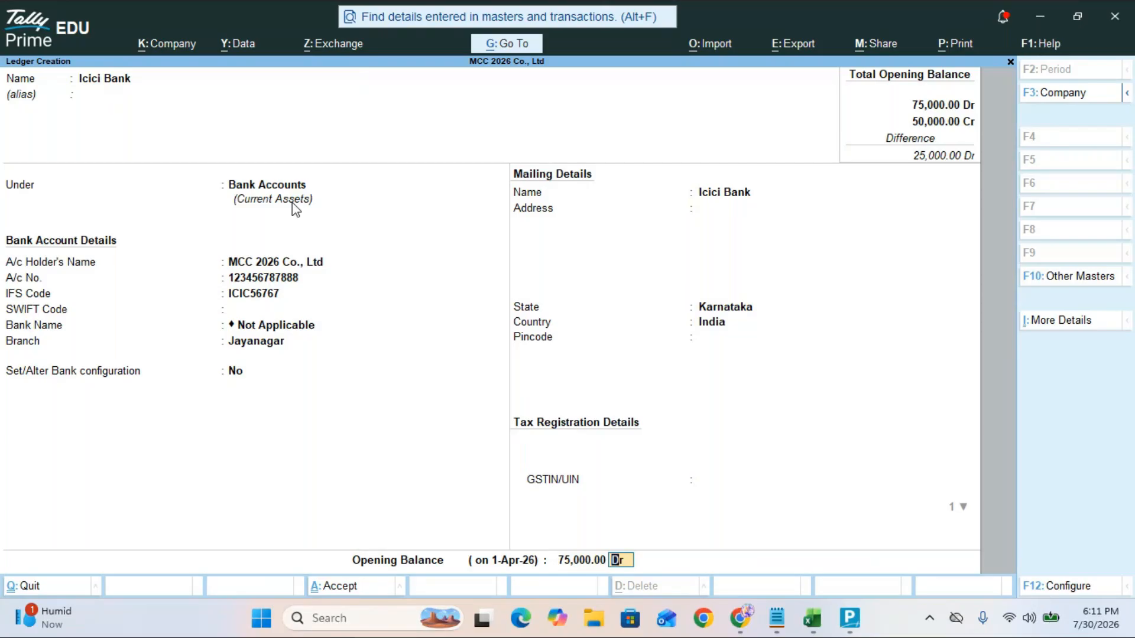
pyautogui.press('Return')
pyautogui.press('Return')
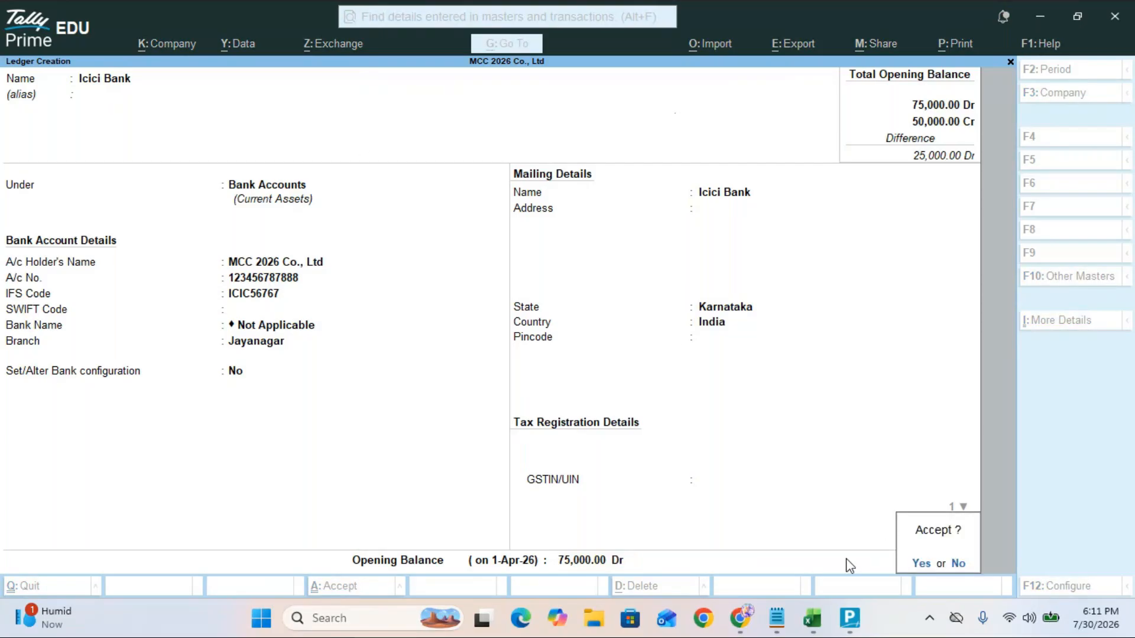
pyautogui.click(922, 565)
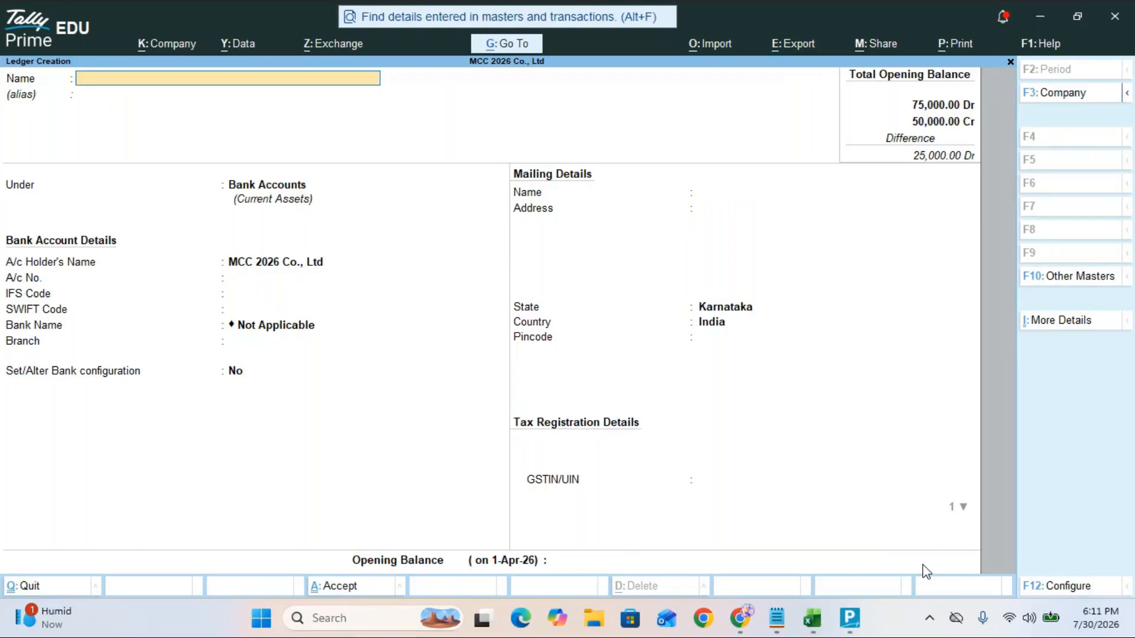
# Step: Leave ledger creation and show the chart of accounts' ledgers as a flat ledger list with opening balances
pyautogui.press('Escape')
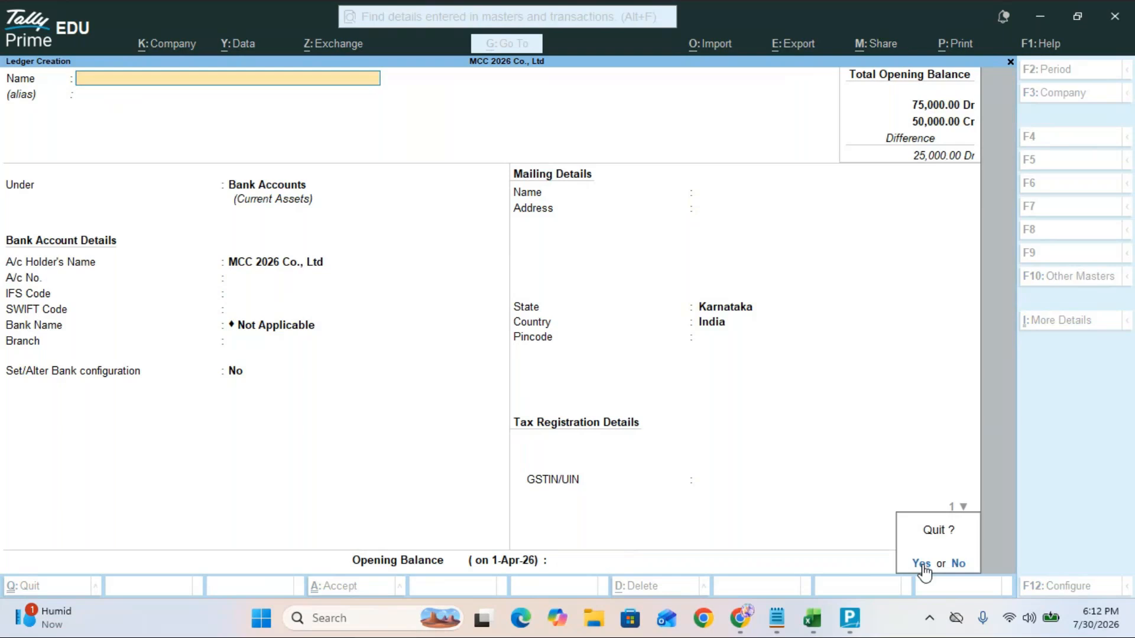
pyautogui.click(923, 564)
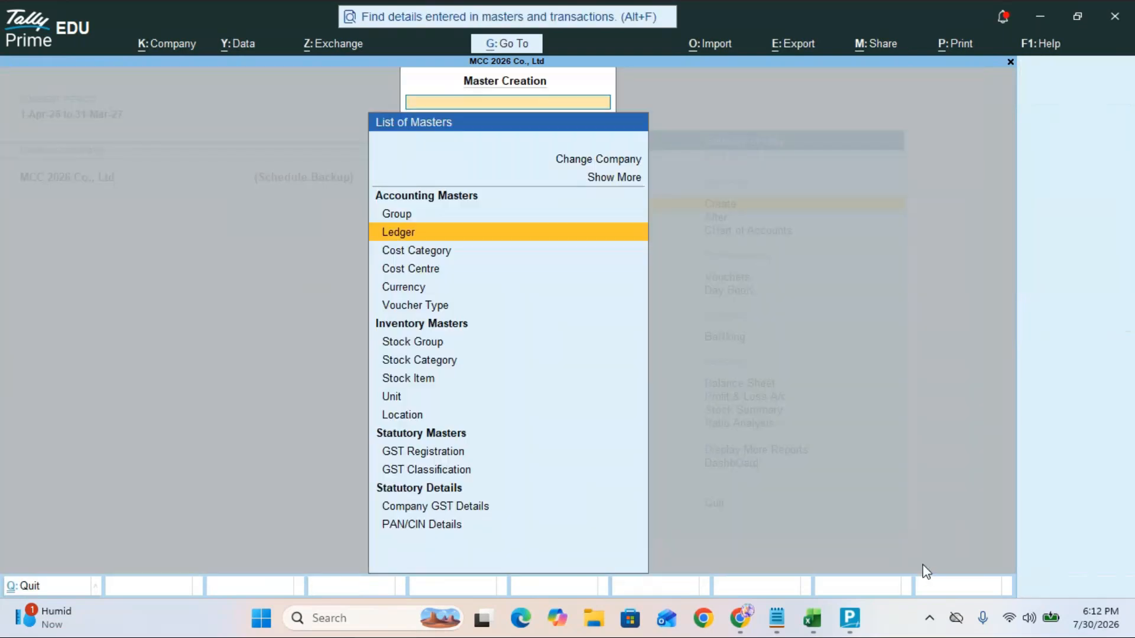
pyautogui.press('Escape')
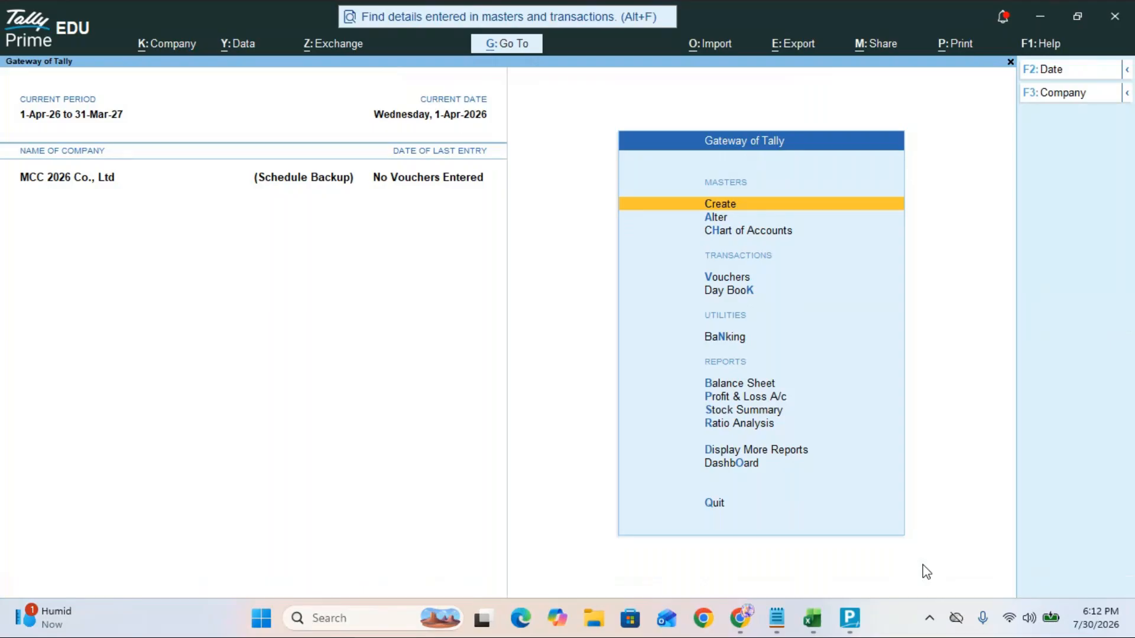
pyautogui.press('Down')
pyautogui.press('Down')
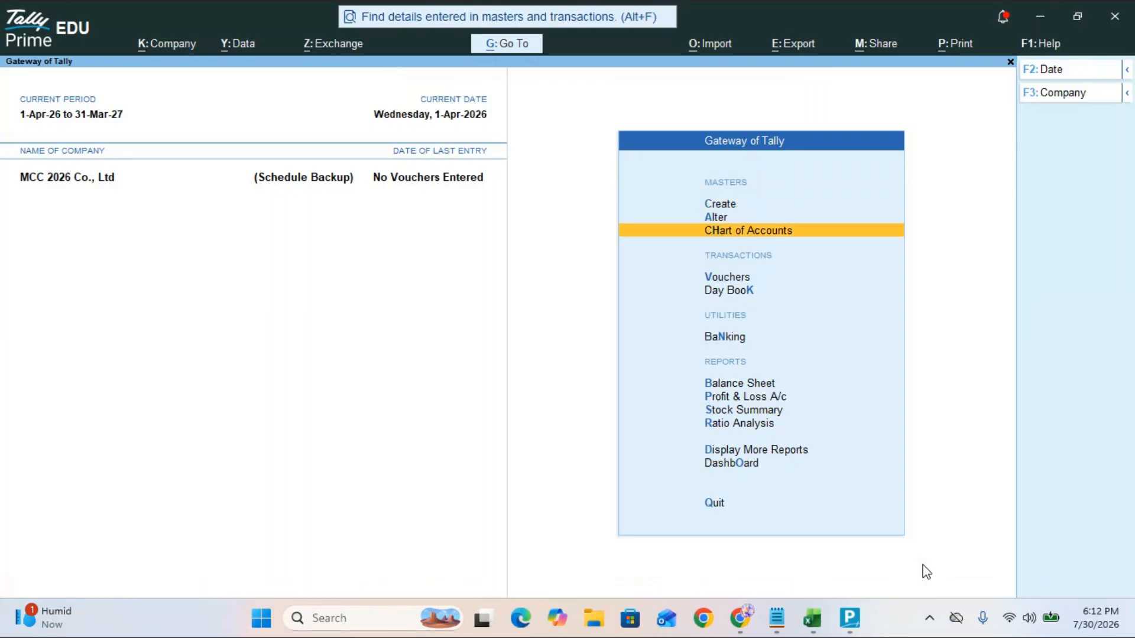
pyautogui.press('Return')
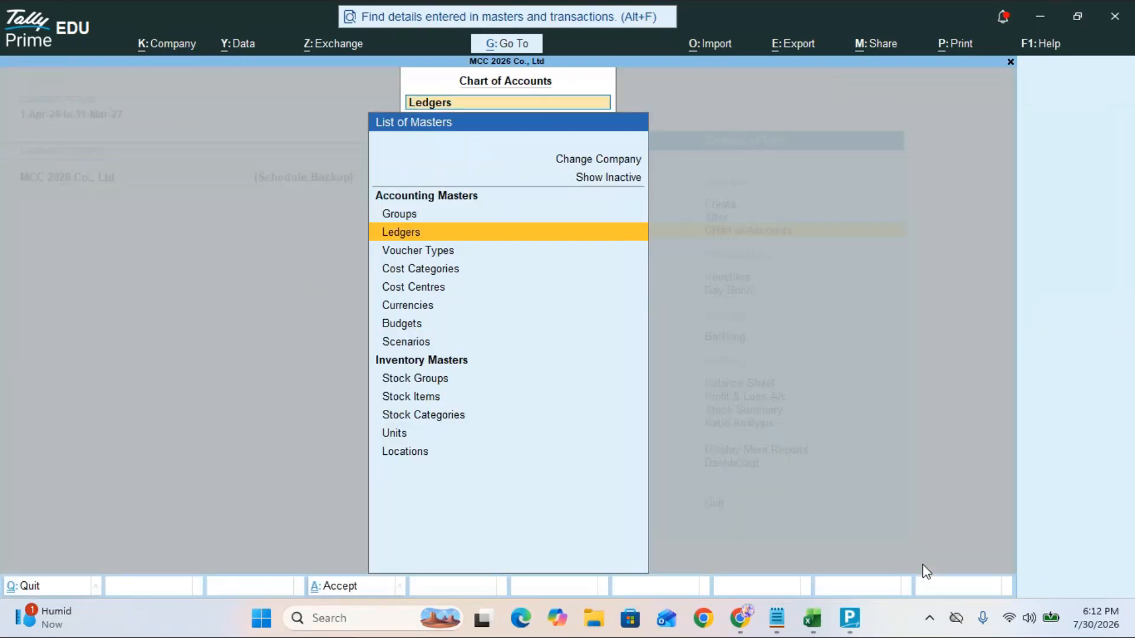
pyautogui.press('Return')
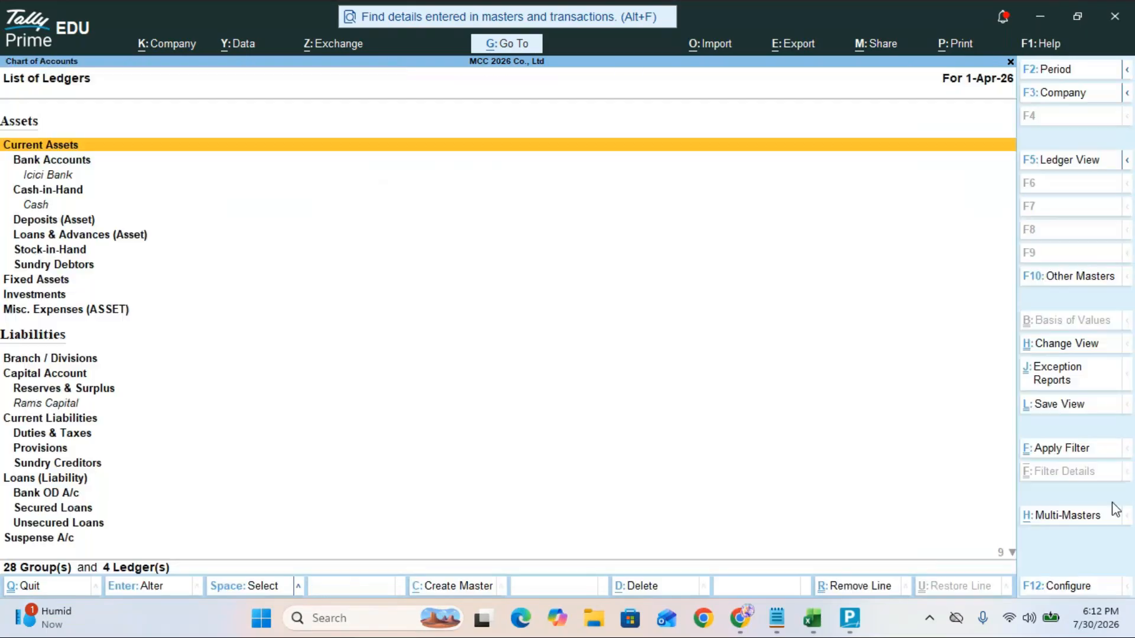
pyautogui.click(1071, 160)
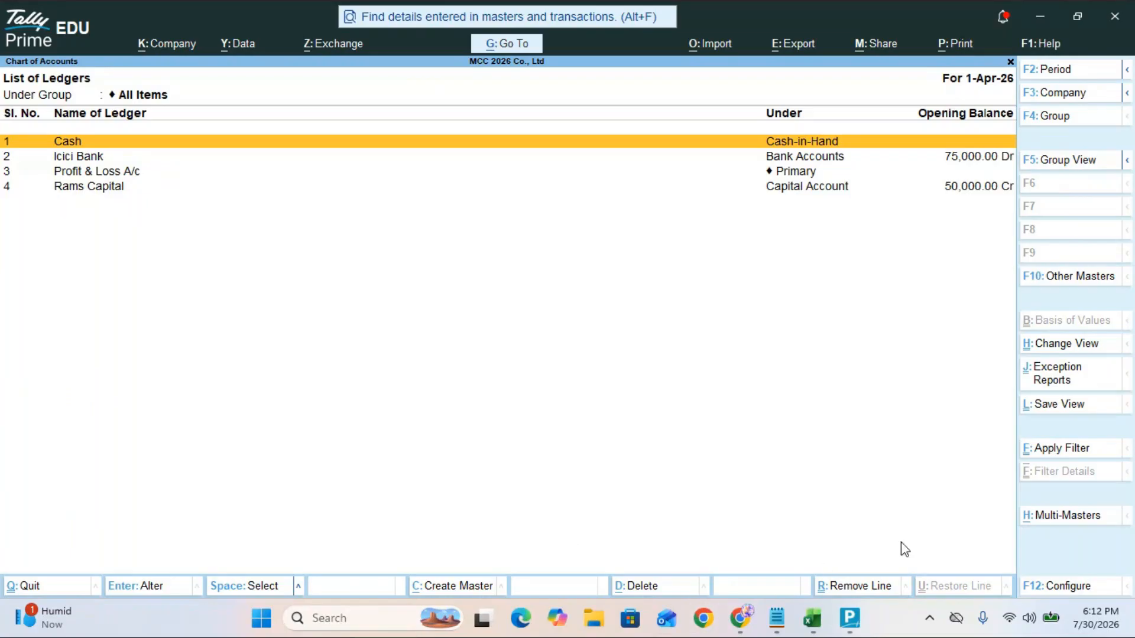
# Step: Switch to the Tally Ledgers workbook in Excel and read the Furniture row's group and opening balance entry
pyautogui.moveTo(813, 621)
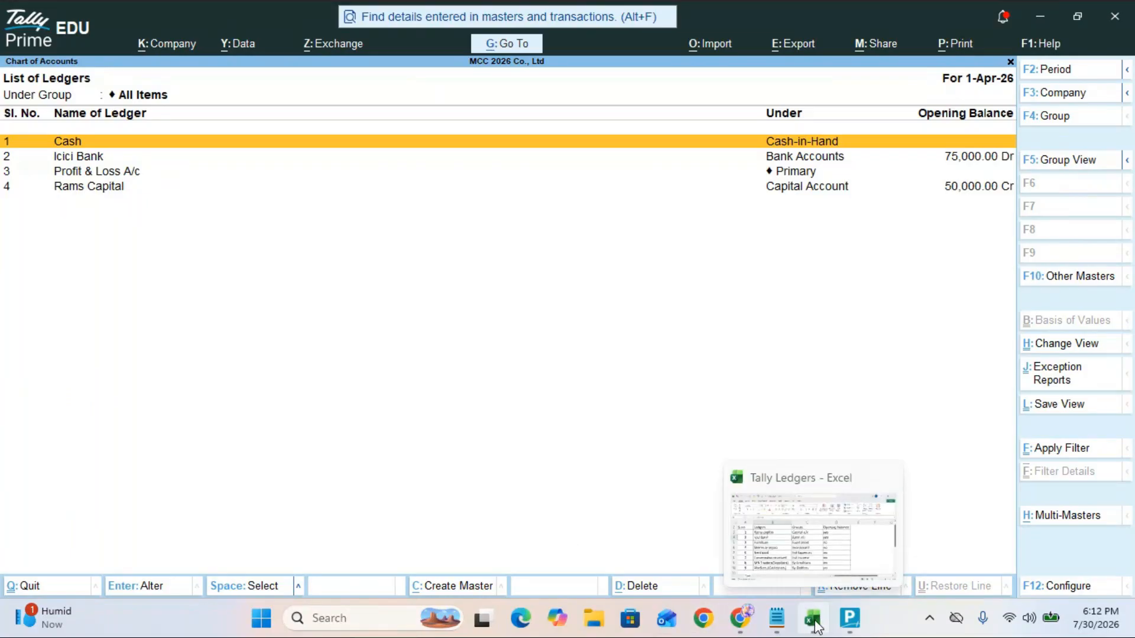
pyautogui.click(815, 624)
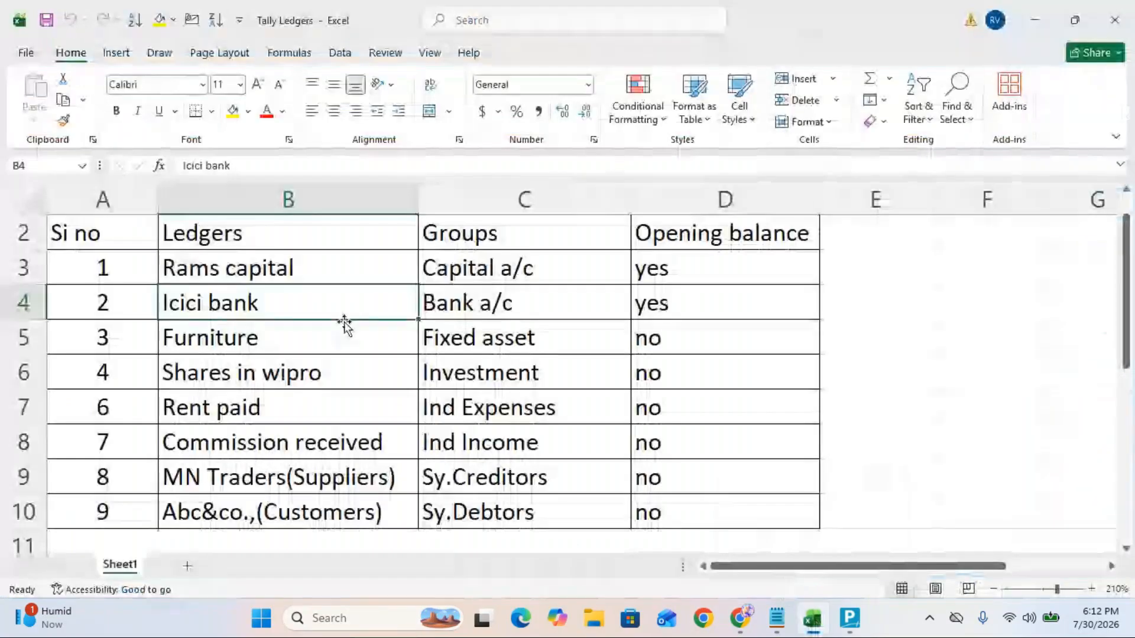
pyautogui.click(244, 349)
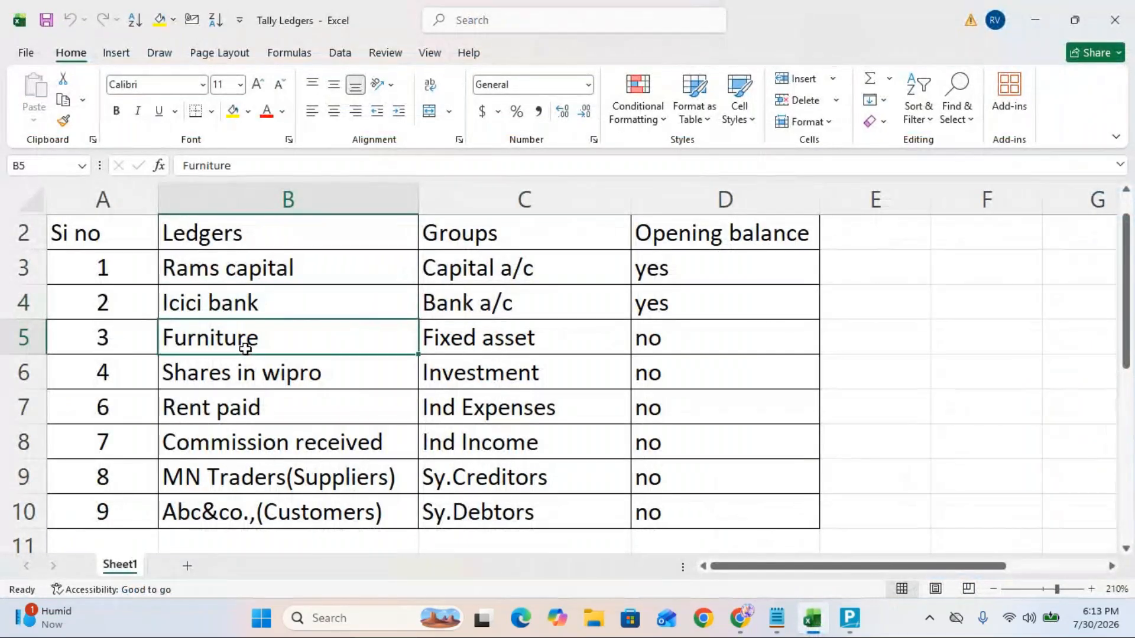
pyautogui.click(706, 344)
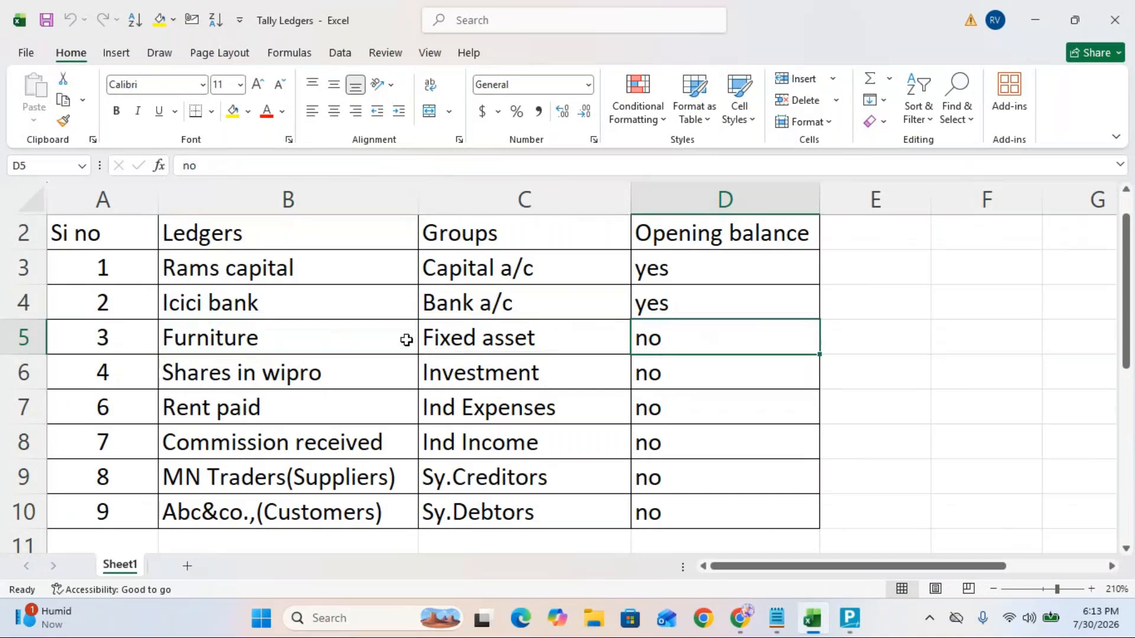
pyautogui.click(365, 339)
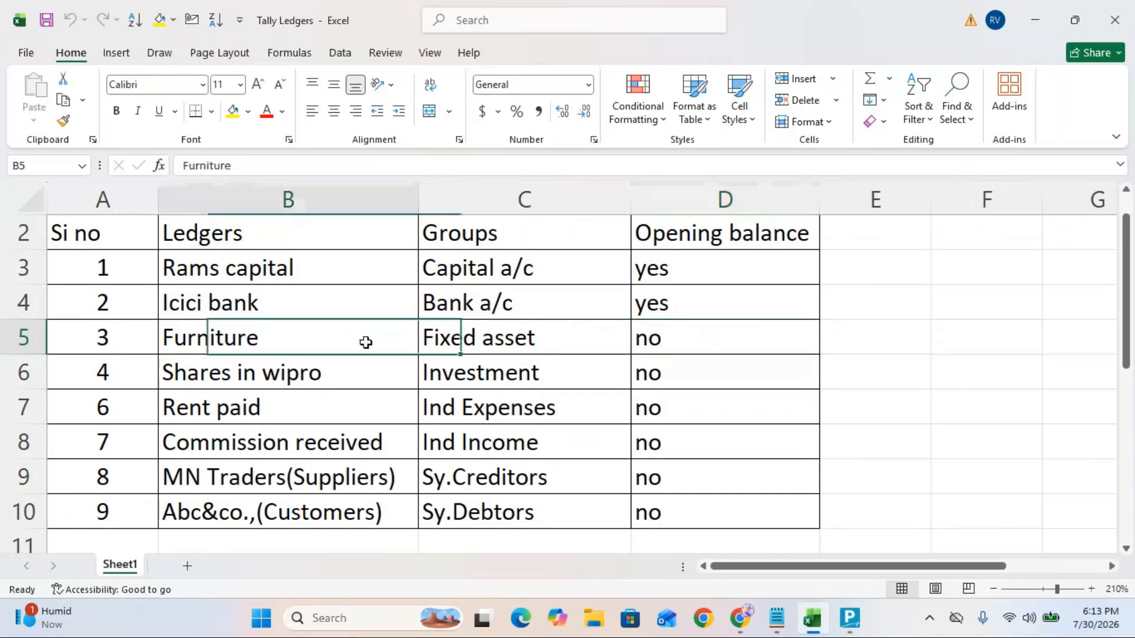
pyautogui.click(537, 338)
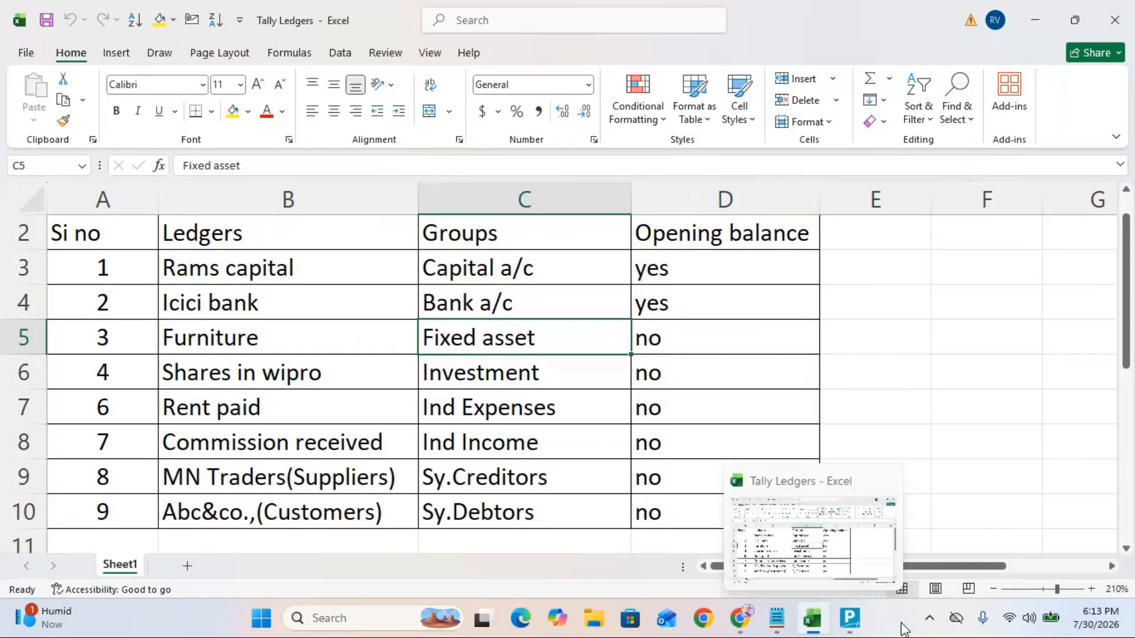
# Step: Switch back to TallyPrime and start a new ledger named Furniture, leaving its alias blank
pyautogui.click(851, 621)
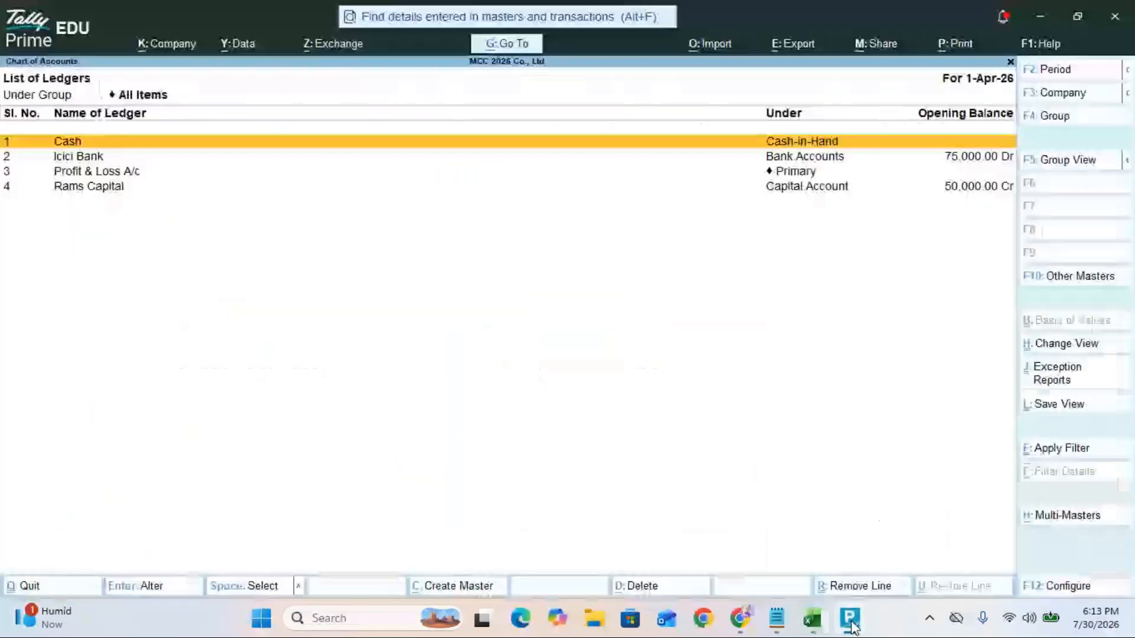
pyautogui.press('Escape')
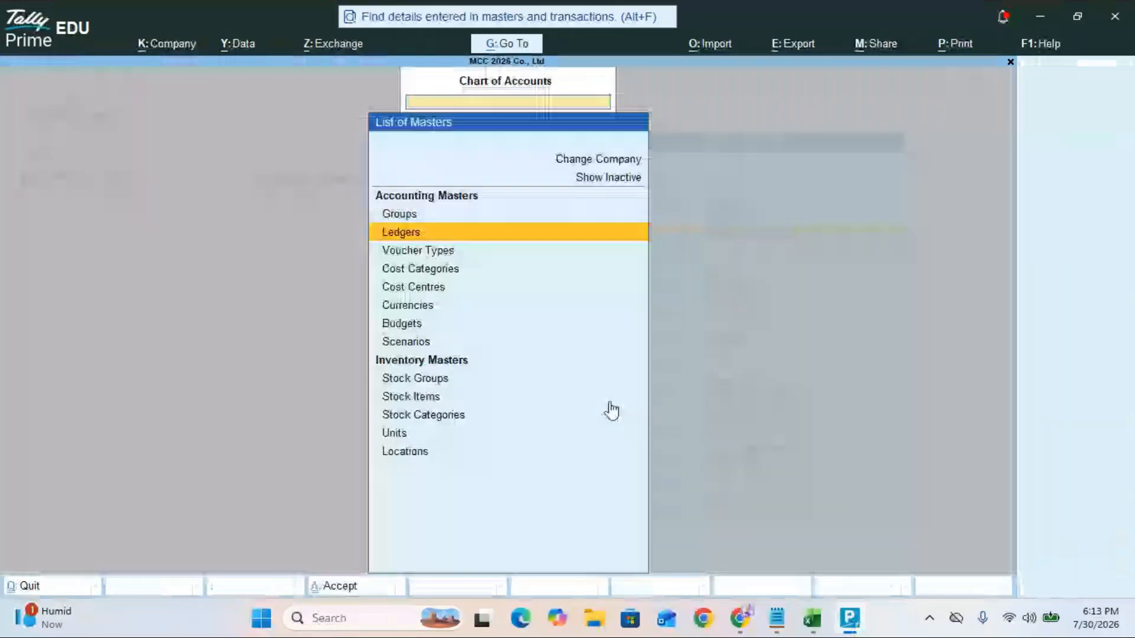
pyautogui.press('Escape')
pyautogui.press('Up')
pyautogui.press('Up')
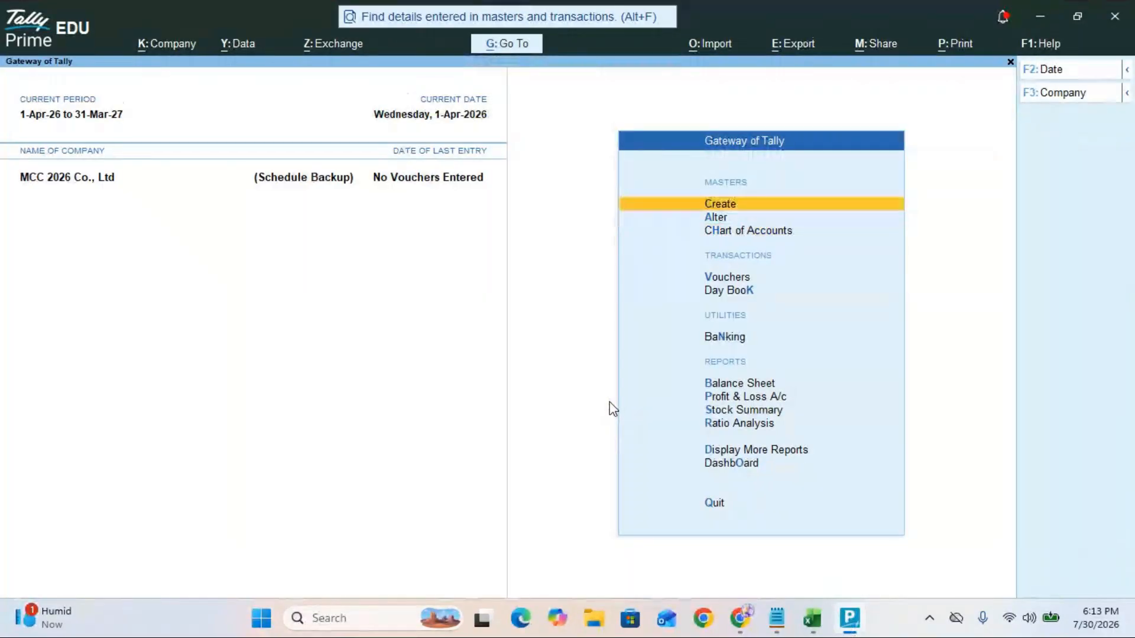
pyautogui.press('Return')
pyautogui.press('Down')
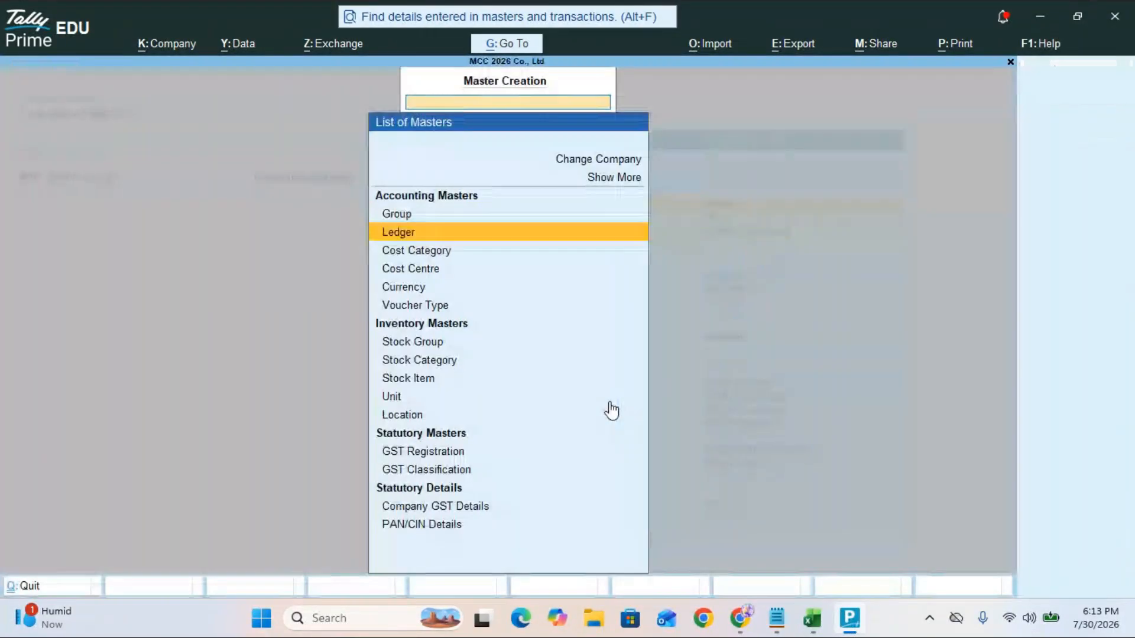
pyautogui.press('Return')
pyautogui.write('Fur')
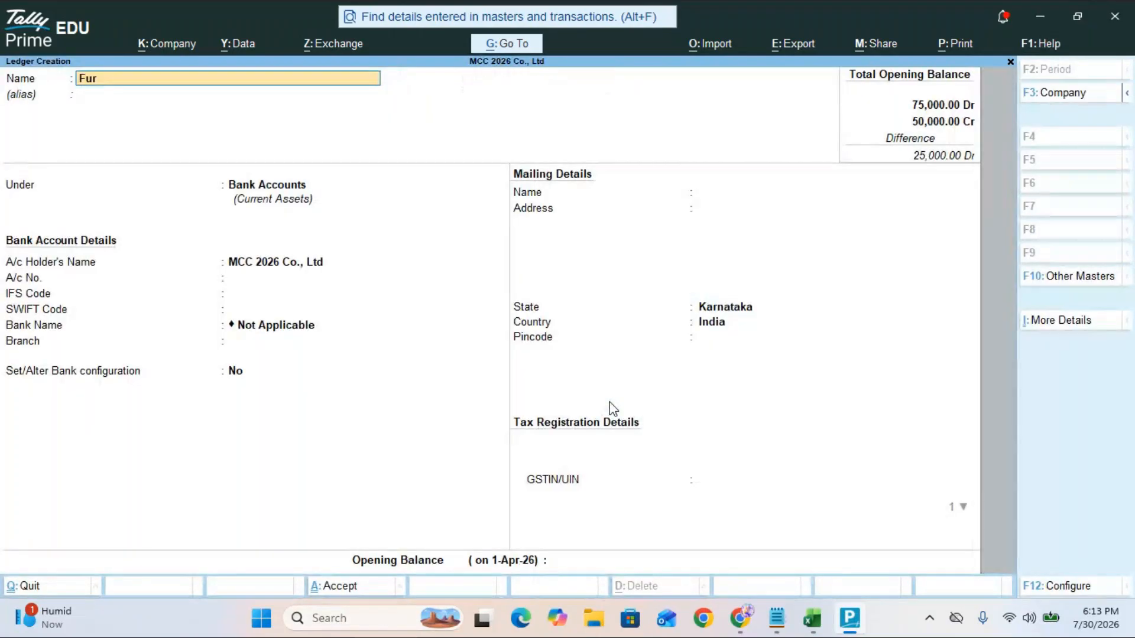
pyautogui.write('niture')
pyautogui.press('Return')
pyautogui.press('Return')
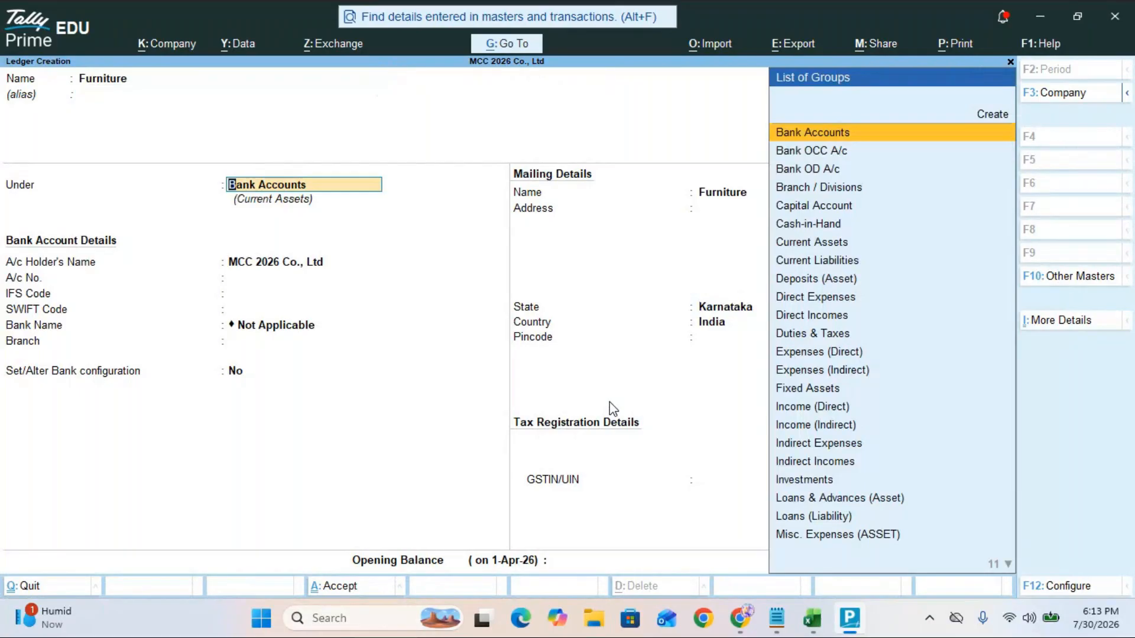
# Step: Place the Furniture ledger under the Fixed Assets group
pyautogui.press('Down')
pyautogui.press('Down')
pyautogui.press('Down')
pyautogui.press('Down')
pyautogui.press('Down')
pyautogui.press('Down')
pyautogui.press('Down')
pyautogui.press('Down')
pyautogui.press('Down')
pyautogui.press('Down')
pyautogui.press('Down')
pyautogui.press('Down')
pyautogui.press('Down')
pyautogui.press('Down')
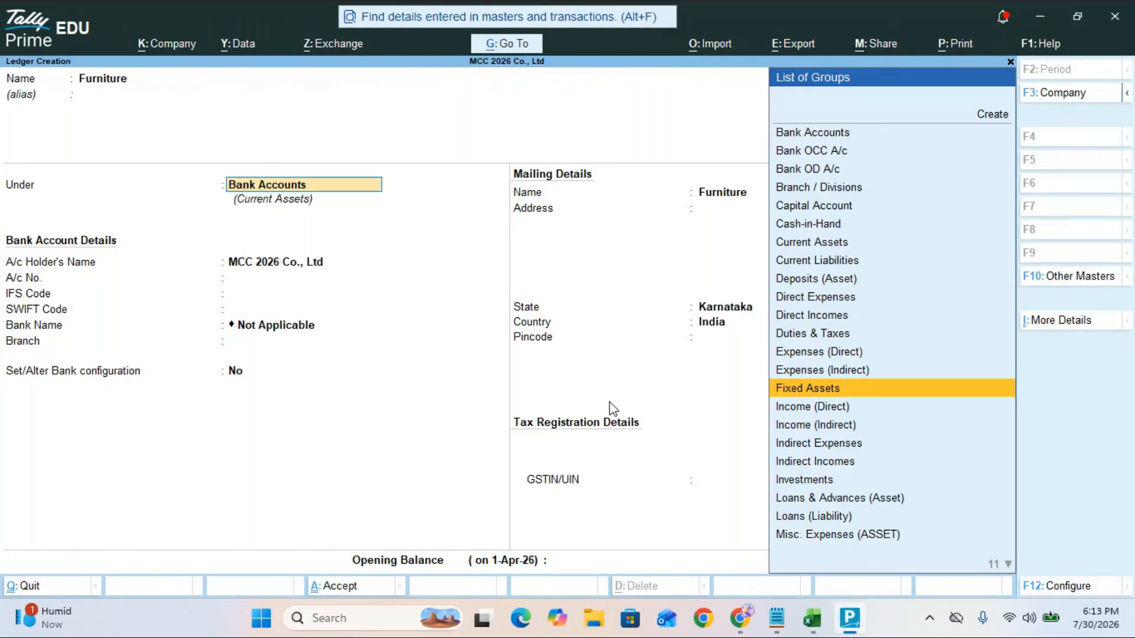
pyautogui.press('Return')
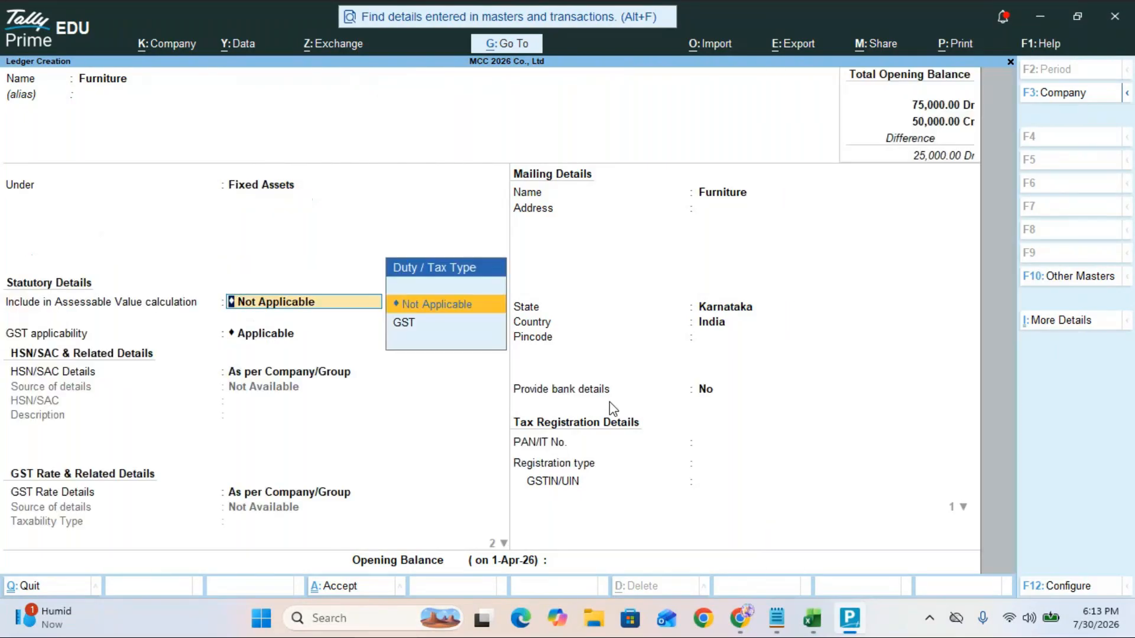
# Step: Keep Furniture's statutory details: assessable value Not Applicable, GST Applicable, HSN/SAC and GST rate As per Company/Group, and supply type Goods
pyautogui.press('Return')
pyautogui.press('Return')
pyautogui.press('Return')
pyautogui.press('Return')
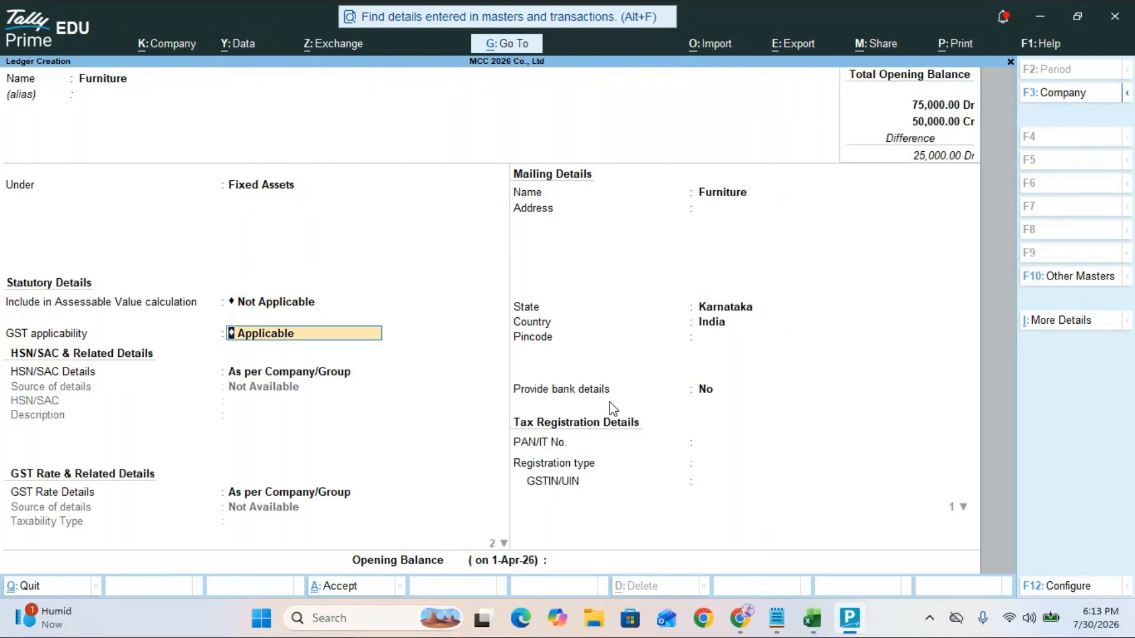
pyautogui.press('Return')
pyautogui.press('Return')
pyautogui.press('Return')
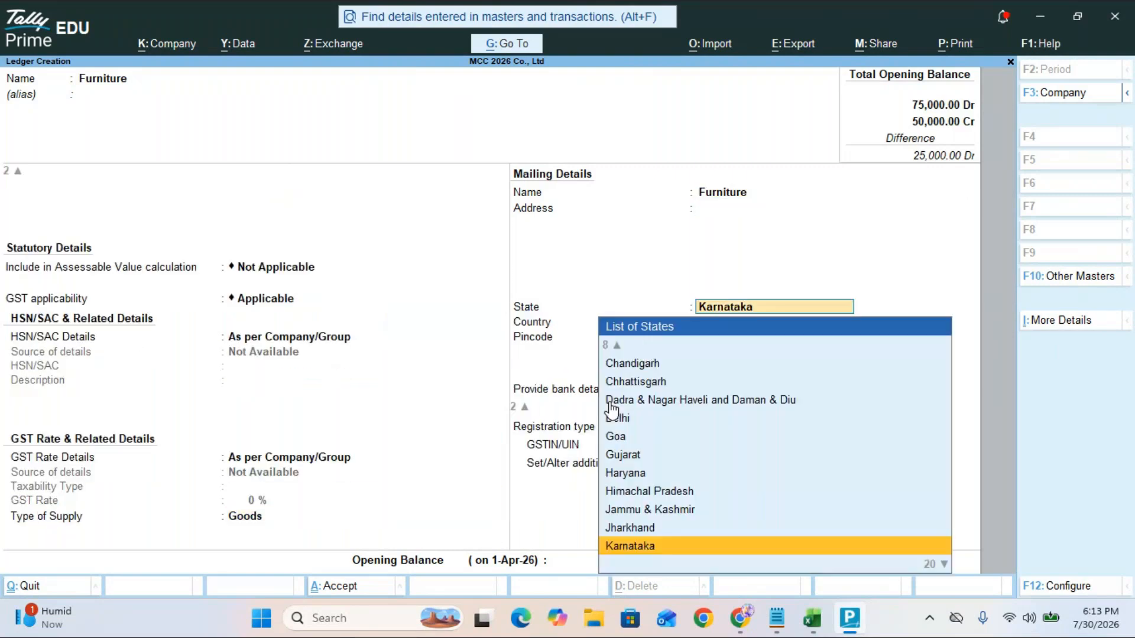
# Step: Accept Furniture's state Karnataka, country India and bank details No, leaving the pincode, tax registration and opening balance blank
pyautogui.press('Return')
pyautogui.press('Return')
pyautogui.press('Return')
pyautogui.press('Return')
pyautogui.press('Return')
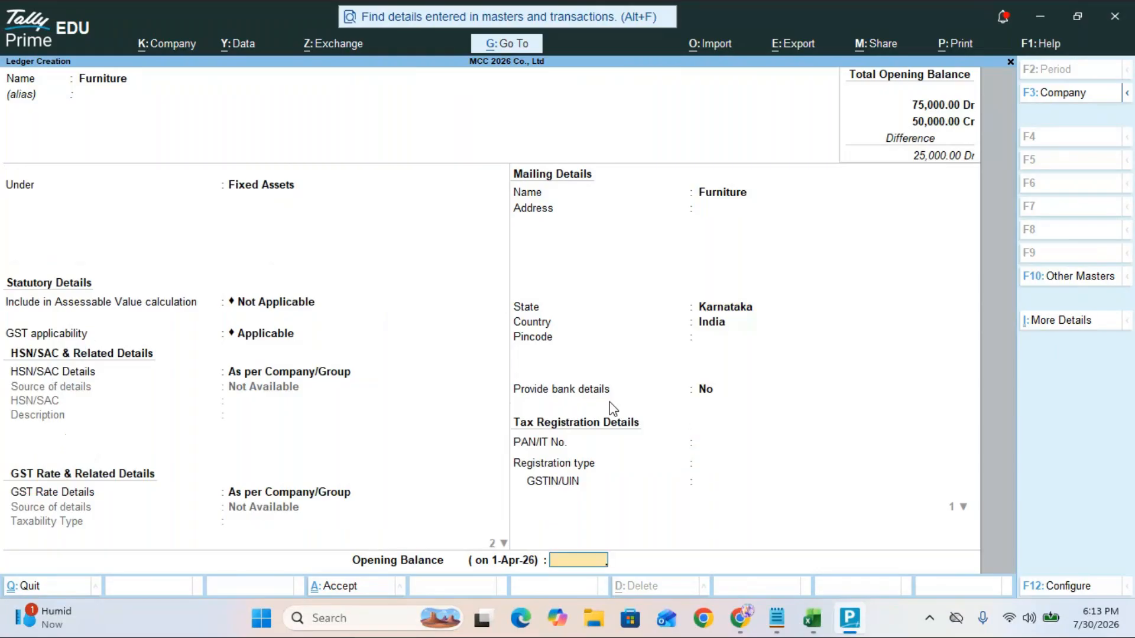
pyautogui.press('Return')
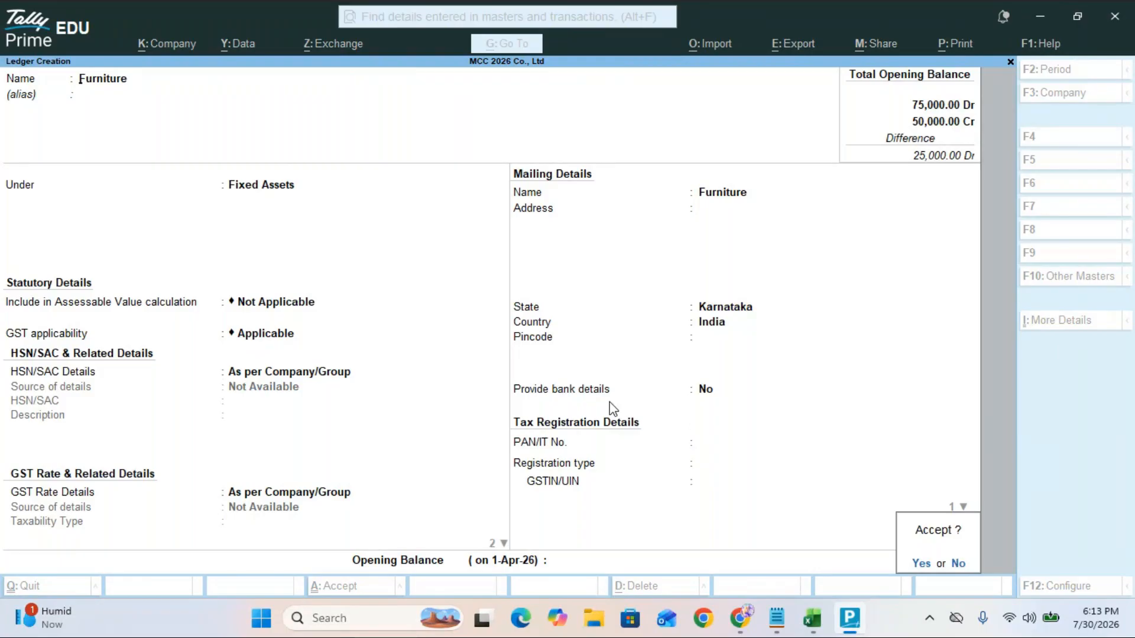
# Step: Save the Furniture ledger and name the next ledger Shares in Wipro, leaving its alias blank
pyautogui.write('yShares')
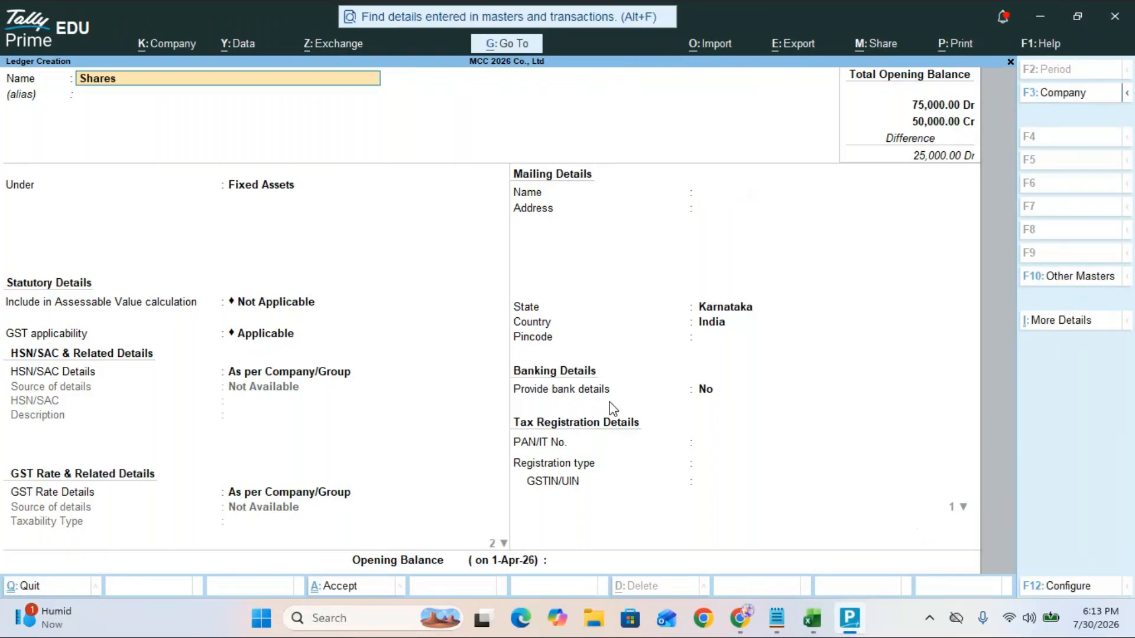
pyautogui.write(' in wir')
pyautogui.press('BackSpace')
pyautogui.write('pro')
pyautogui.press('Return')
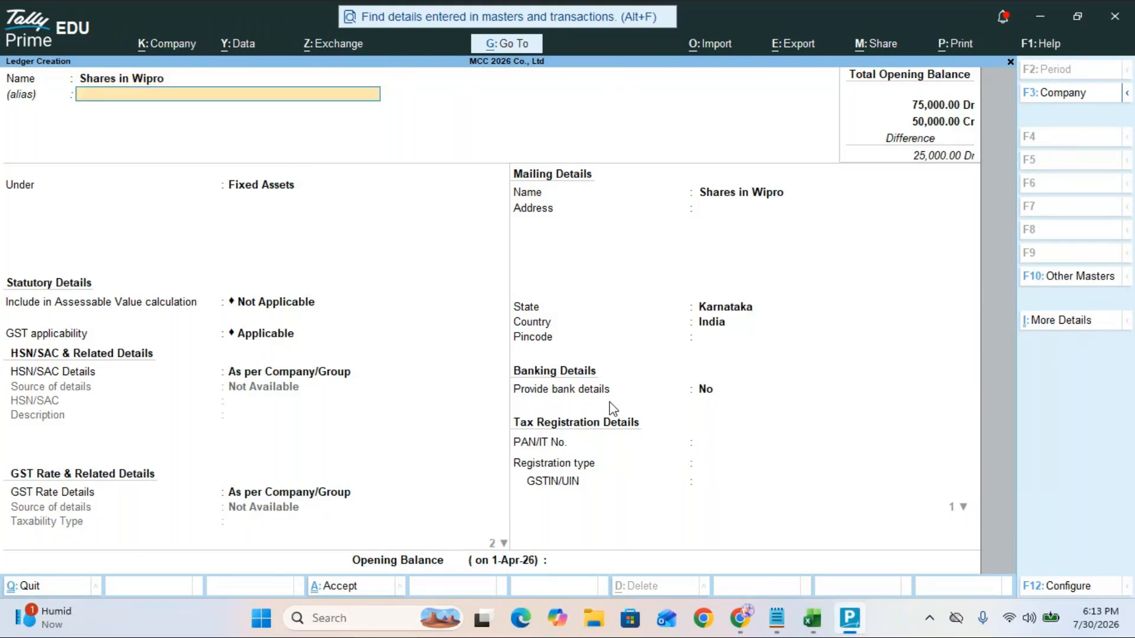
pyautogui.press('Return')
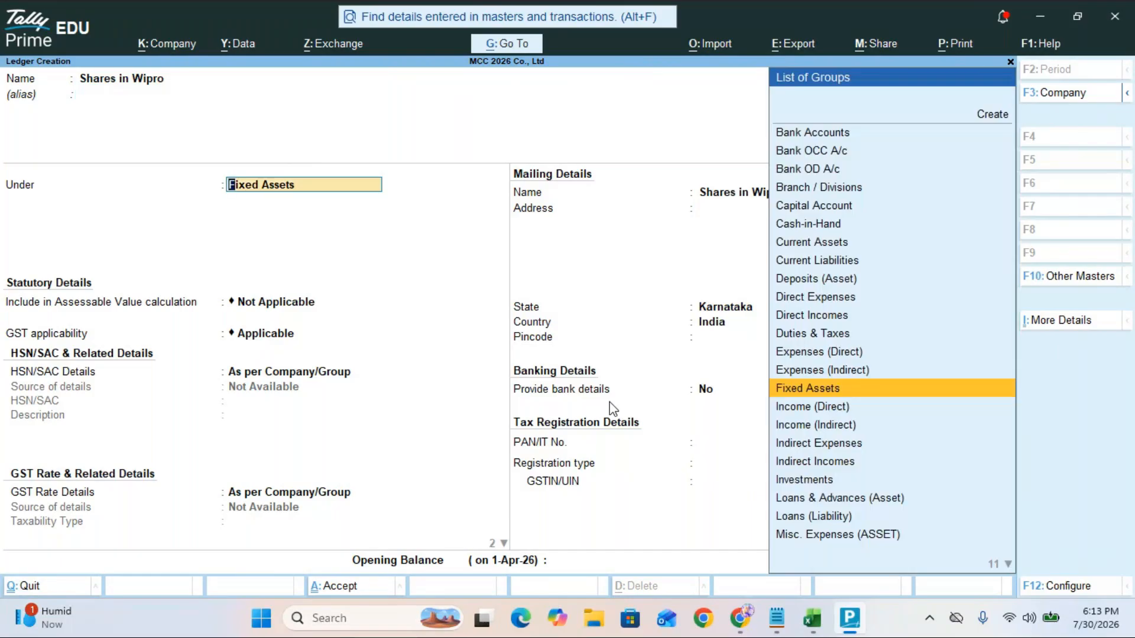
# Step: Place Shares in Wipro under Investments with assessable value calculation Not Applicable, and save the ledger
pyautogui.press('Down')
pyautogui.press('Down')
pyautogui.press('Down')
pyautogui.press('Down')
pyautogui.press('Down')
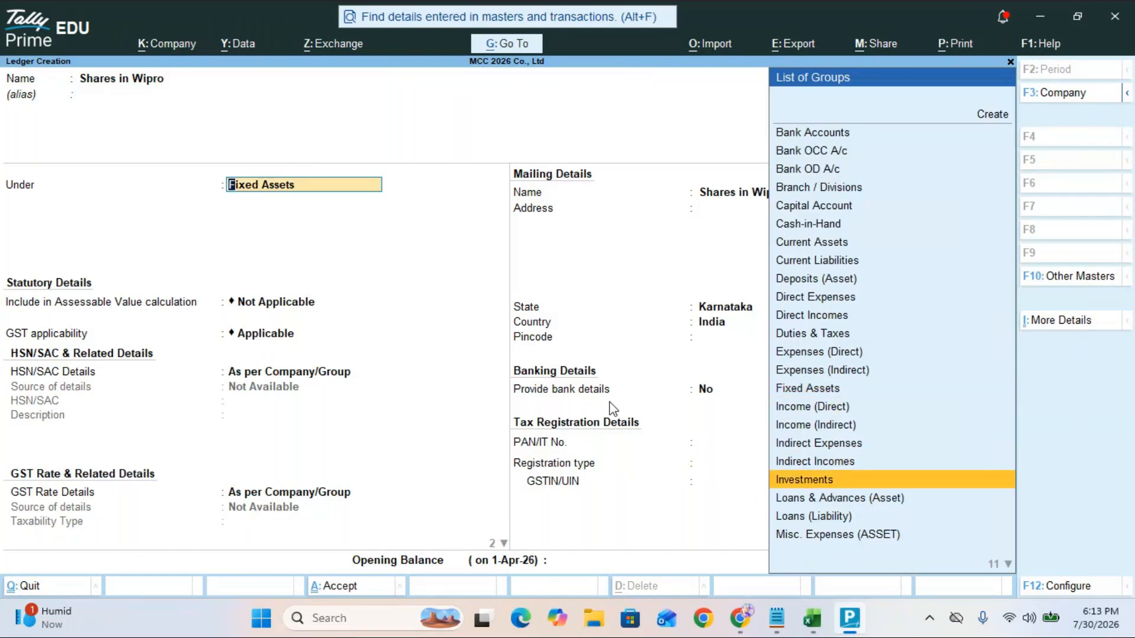
pyautogui.press('Return')
pyautogui.press('Return')
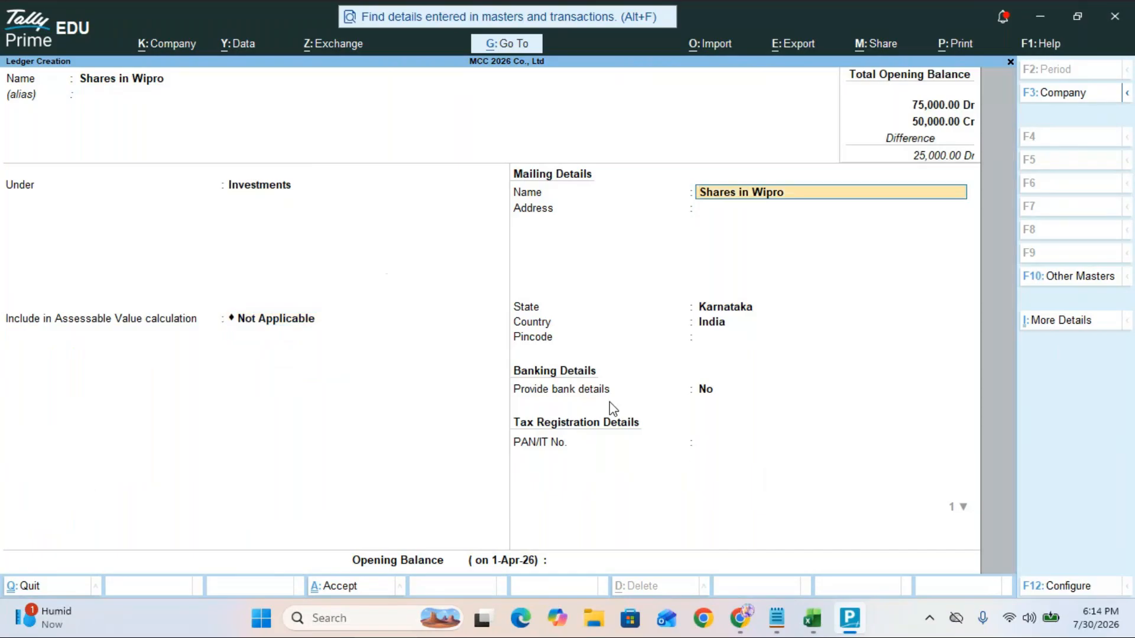
pyautogui.press('ctrl')
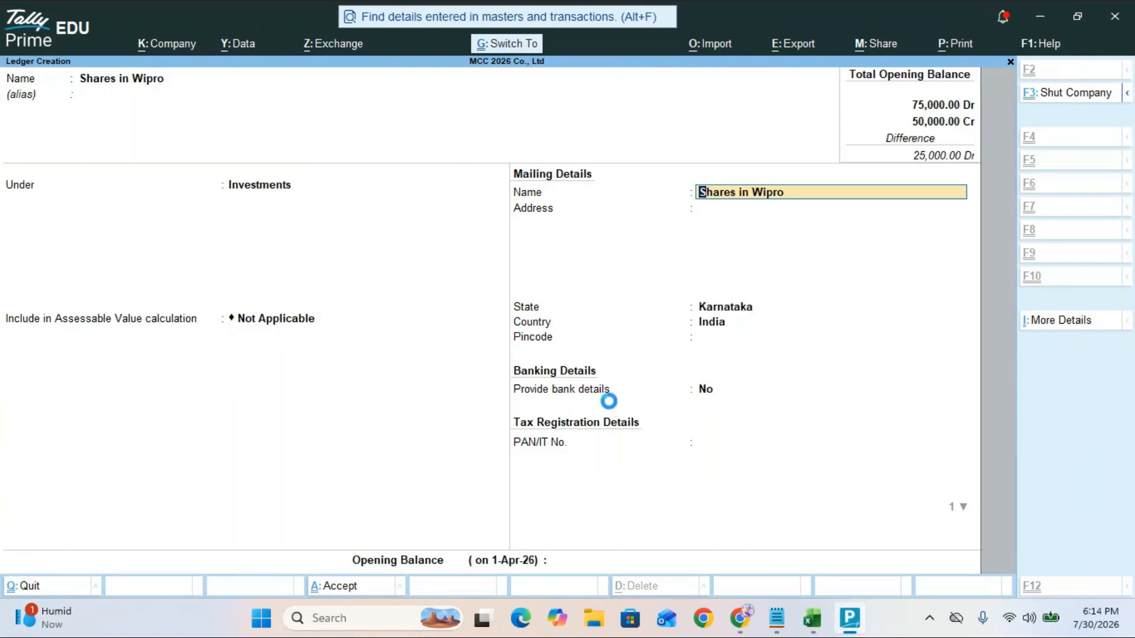
pyautogui.hotkey('ctrl', 'a')
# Step: Check the Tally Ledgers workbook for the next entry and name the new ledger Rent Paid, leaving its alias blank
pyautogui.hotkey('alt', 'Tab')
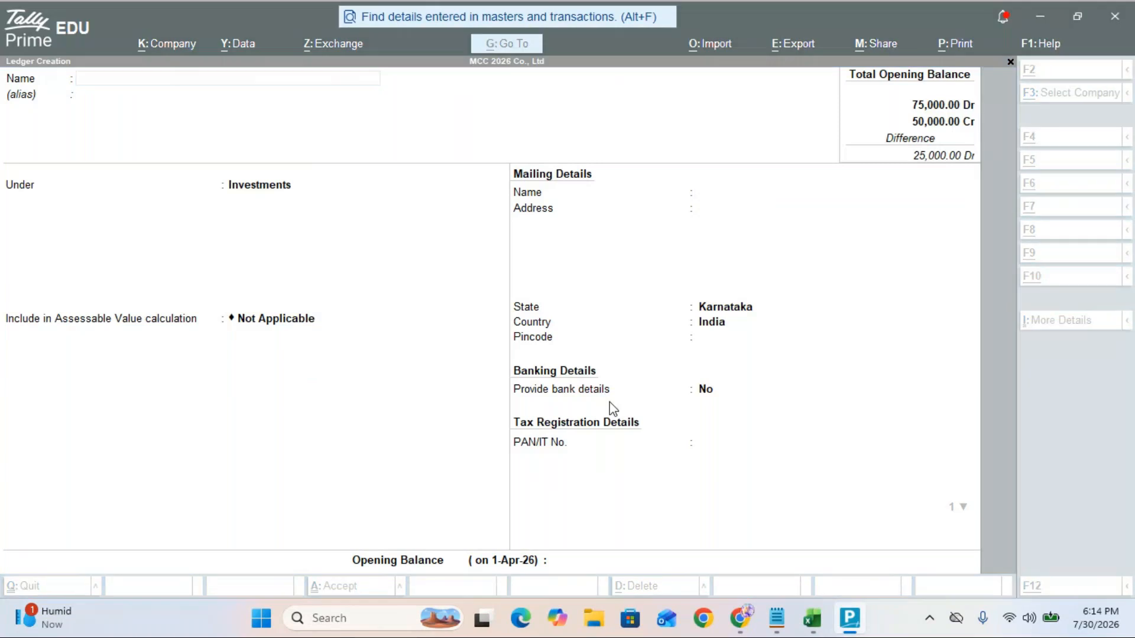
pyautogui.hotkey('alt', 'Tab')
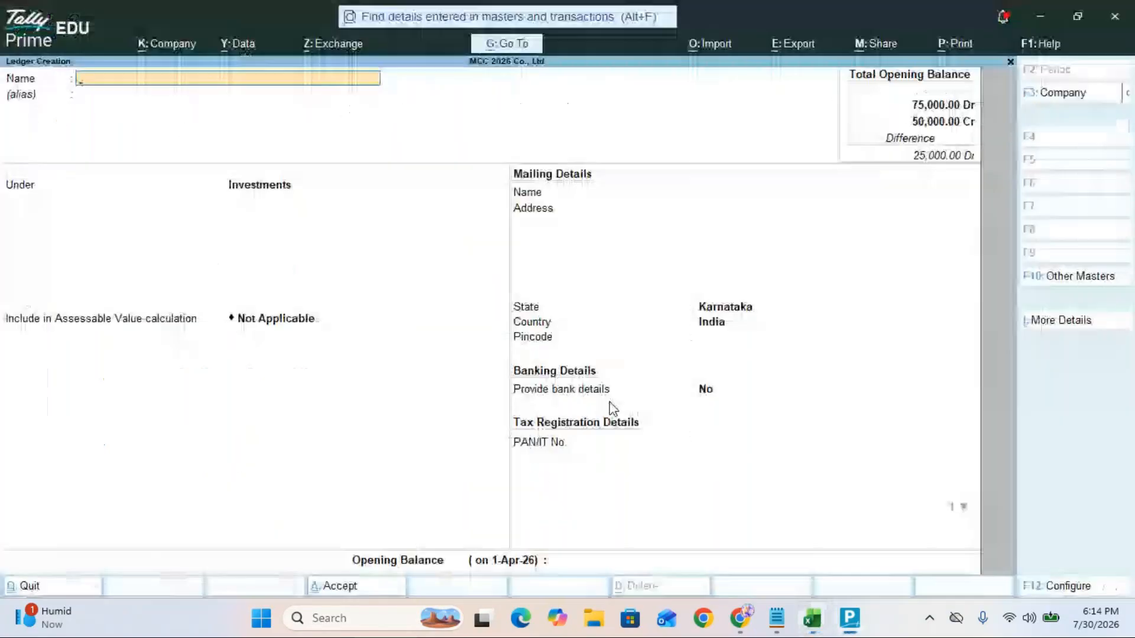
pyautogui.write('Re')
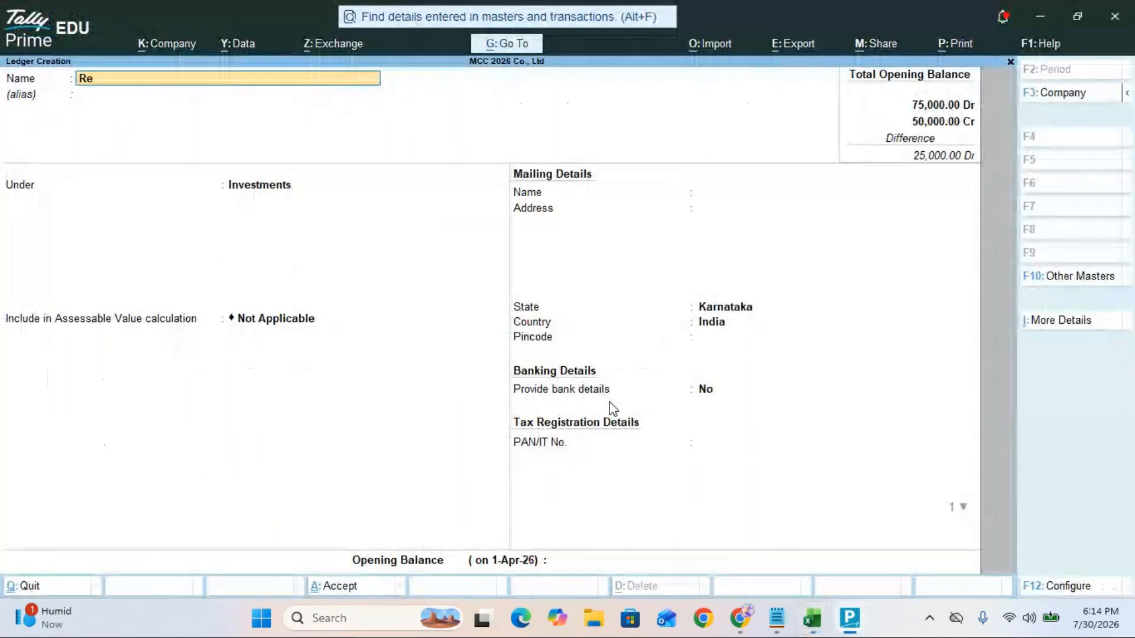
pyautogui.write('nt Paid')
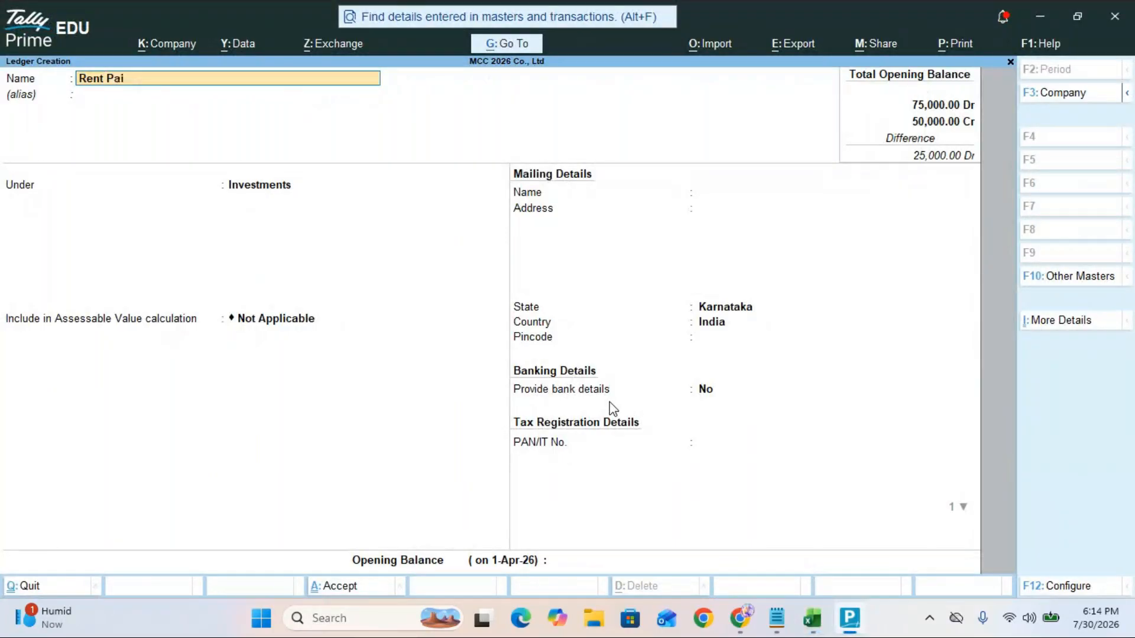
pyautogui.press('Return')
pyautogui.press('Return')
# Step: Place Rent Paid under Indirect Expenses with type of ledger Not Applicable, and save the ledger
pyautogui.press('Up')
pyautogui.press('Up')
pyautogui.press('Up')
pyautogui.press('Up')
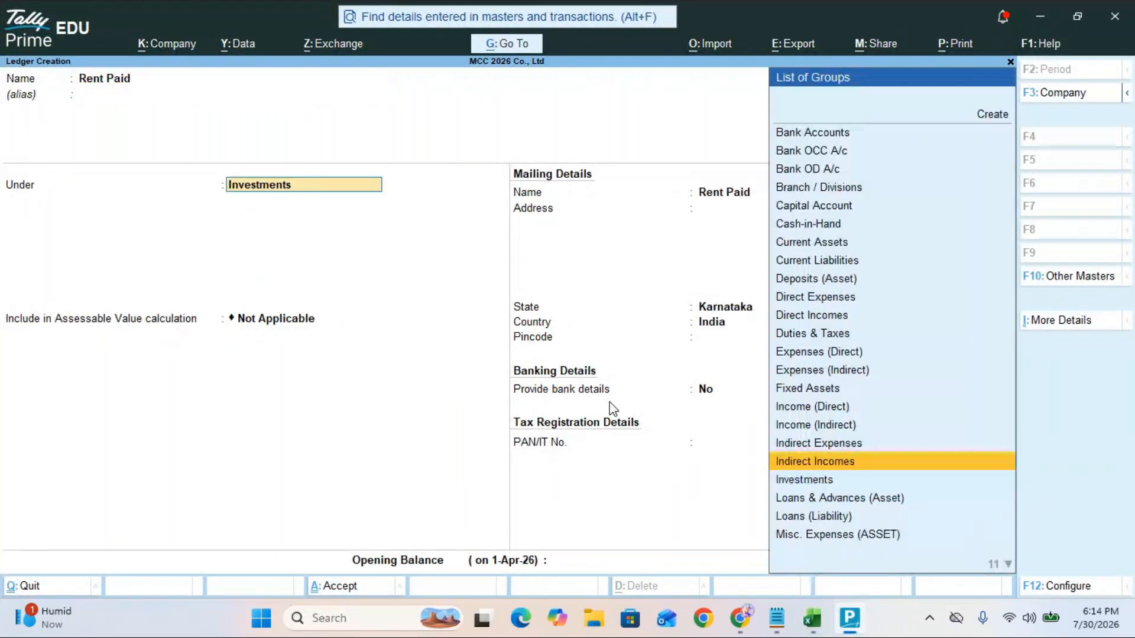
pyautogui.press('Down')
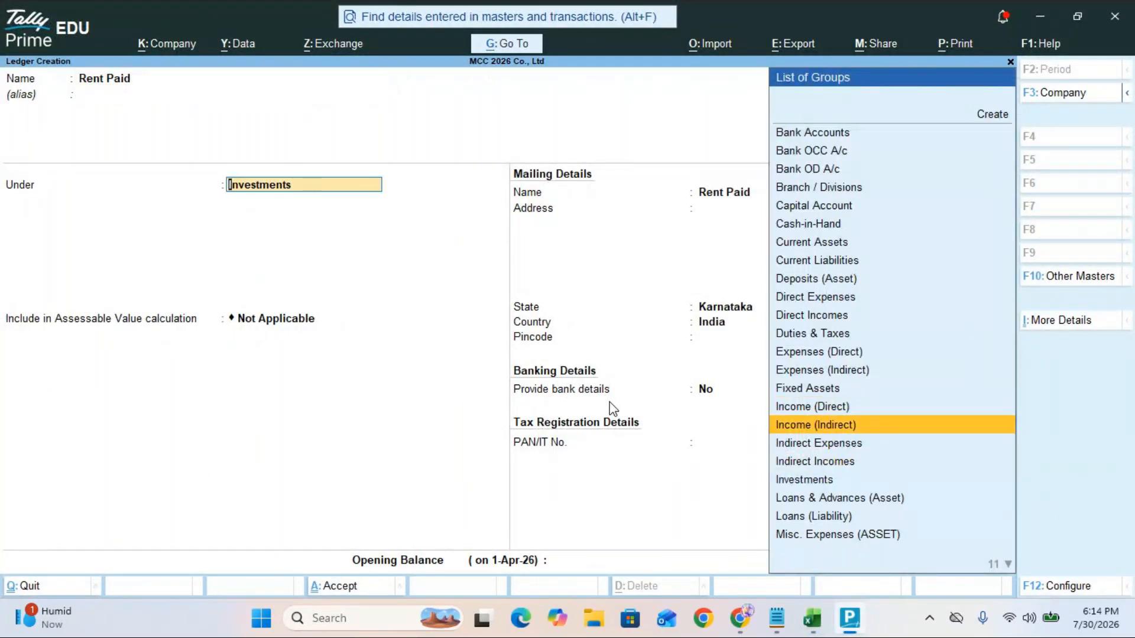
pyautogui.press('Down')
pyautogui.press('Return')
pyautogui.press('Return')
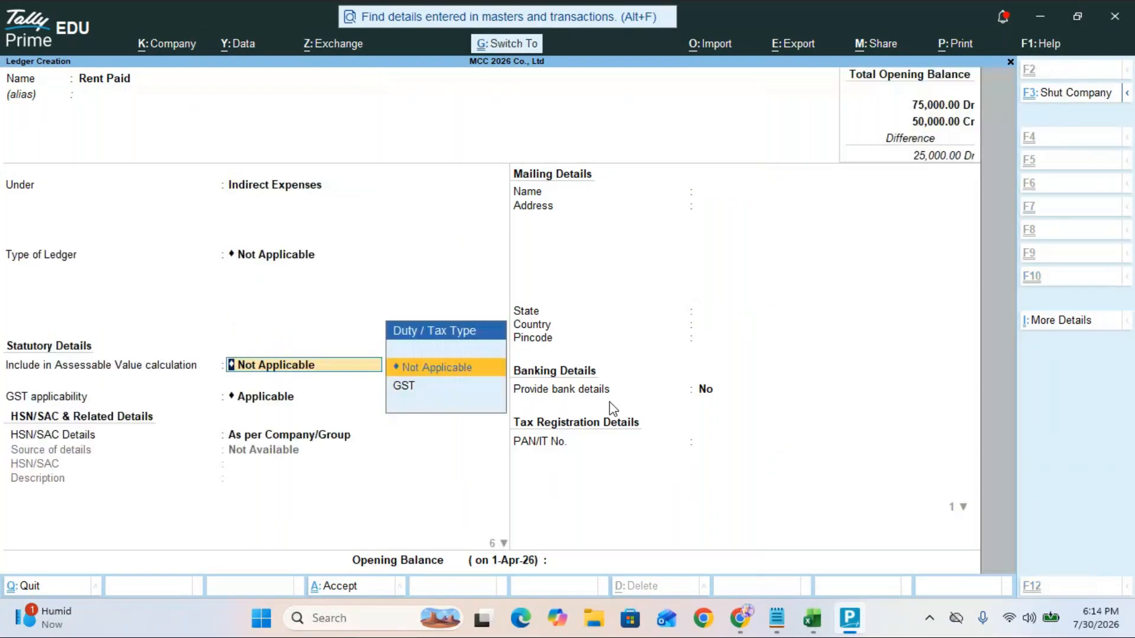
pyautogui.hotkey('ctrl', 'a')
# Step: Create the ledger Commission Received under Indirect Incomes with type of ledger Not Applicable, and save it
pyautogui.write('Commissio')
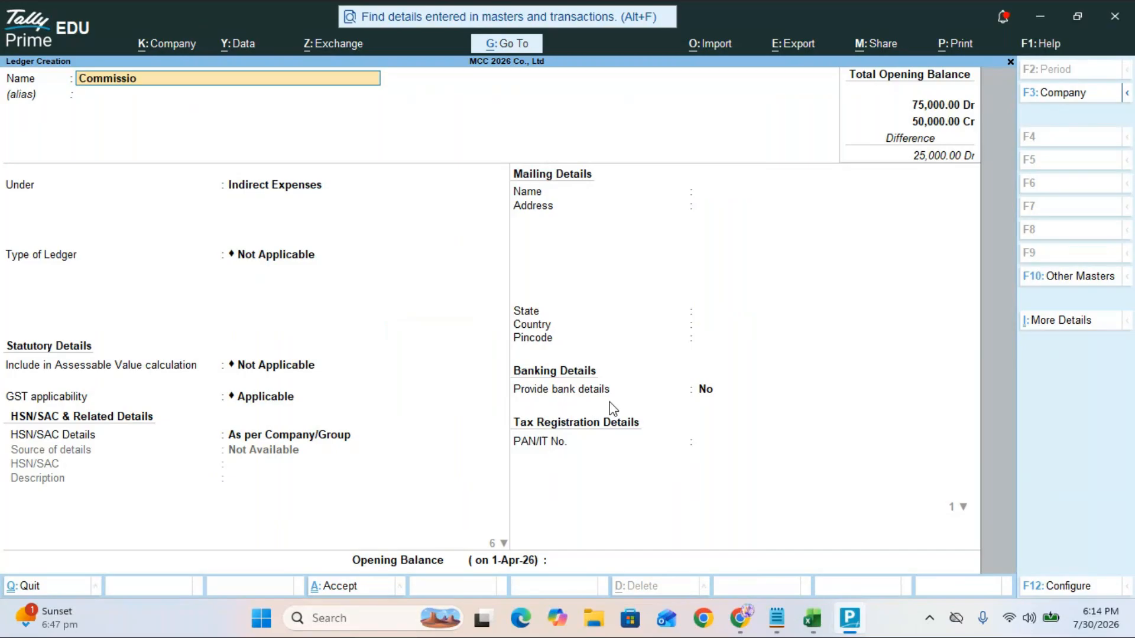
pyautogui.write('n Received')
pyautogui.press('Return')
pyautogui.press('Return')
pyautogui.press('Down')
pyautogui.press('Return')
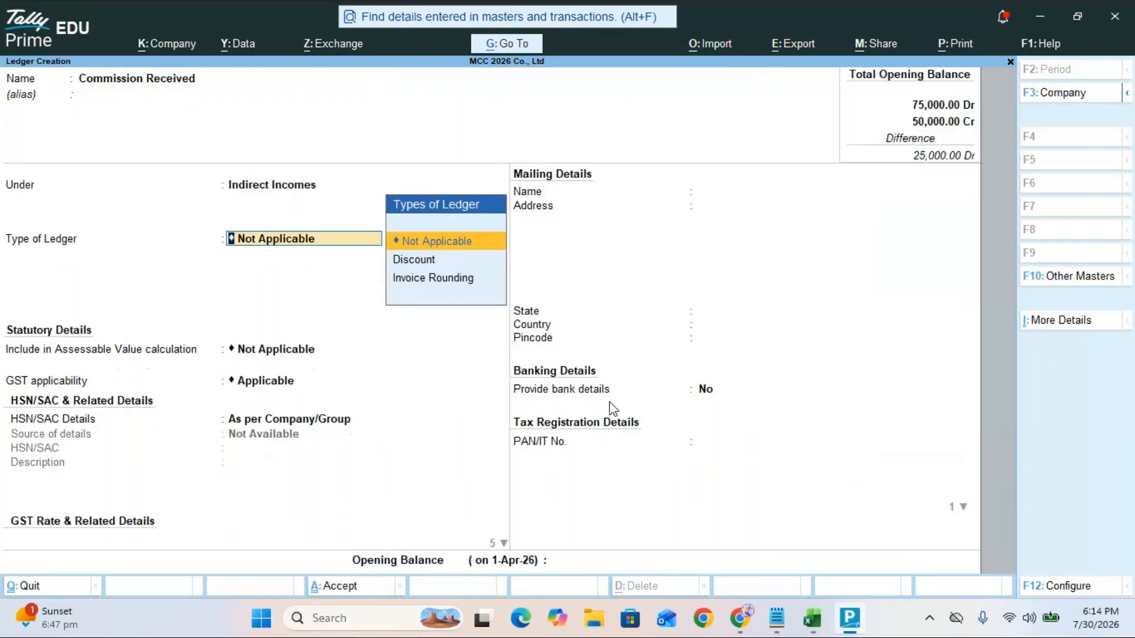
pyautogui.press('Return')
pyautogui.press('ctrl')
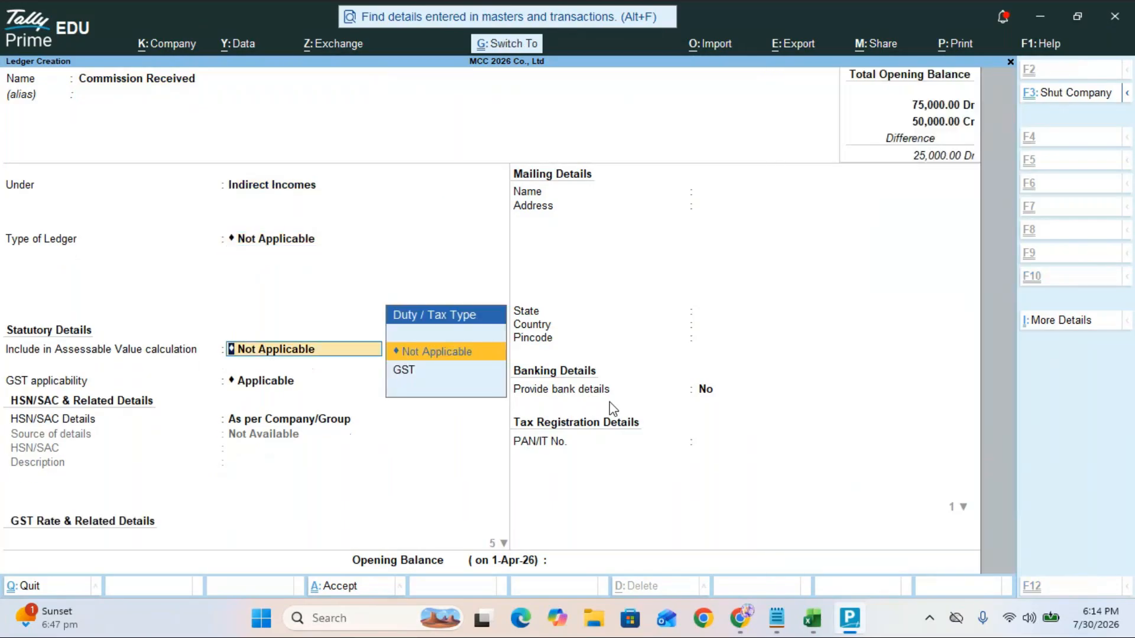
pyautogui.hotkey('ctrl', 'a')
# Step: Name the next ledger Mn Traders(Suppliers), leaving its alias blank
pyautogui.write('Mn Tr')
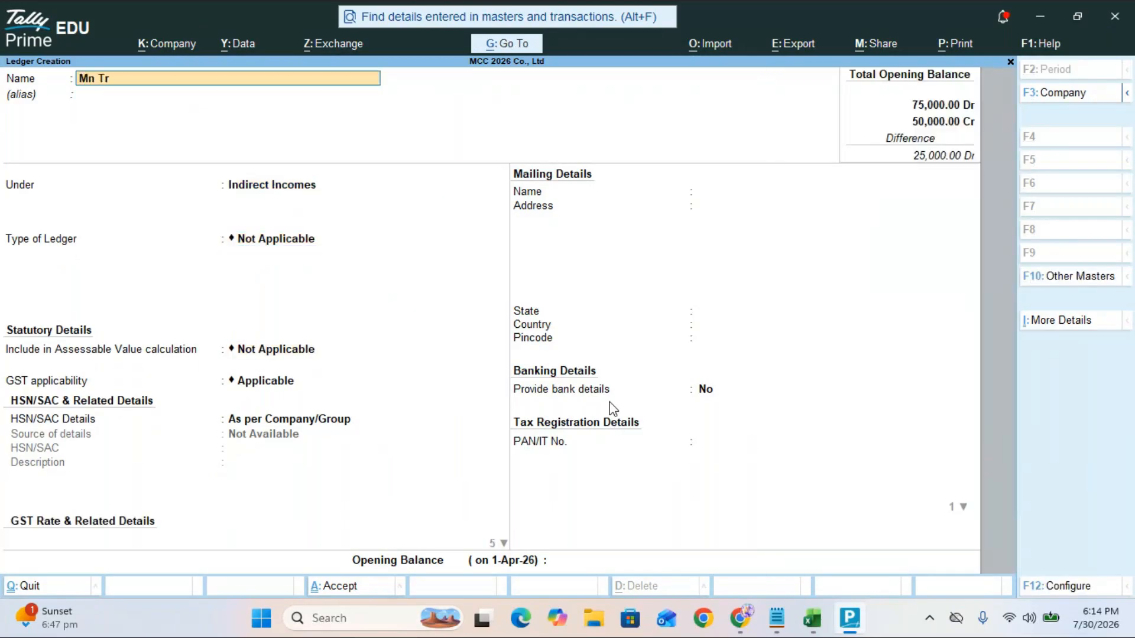
pyautogui.write('aders(Suppliers)')
pyautogui.press('Return')
pyautogui.press('Return')
# Step: Place the Mn Traders(Suppliers) ledger under the Sundry Creditors group
pyautogui.press('Down')
pyautogui.press('Down')
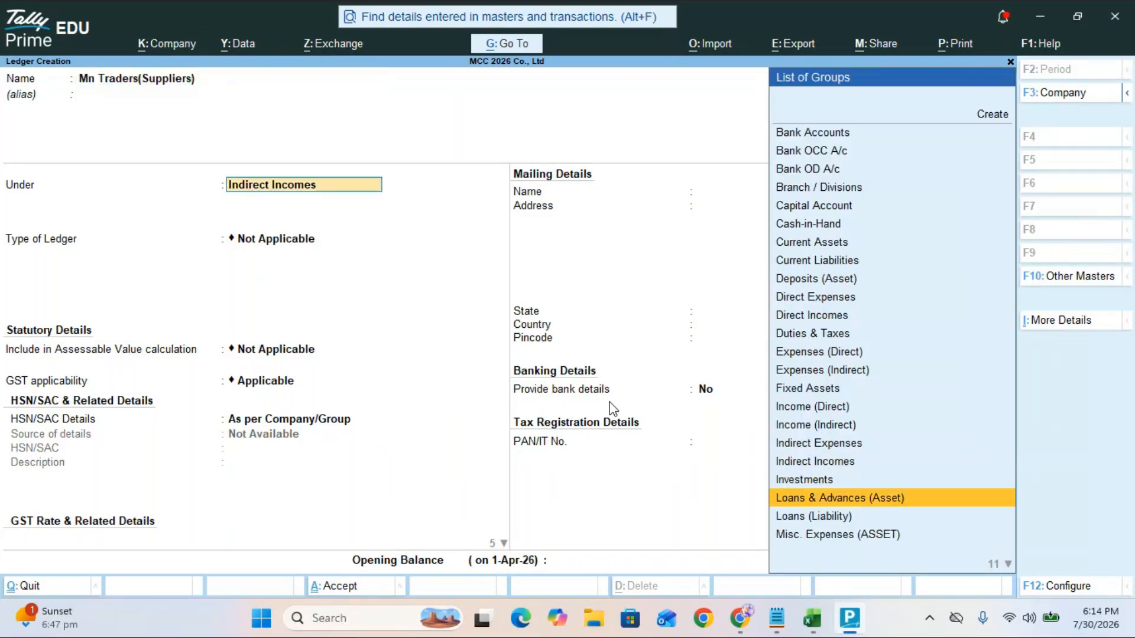
pyautogui.press('Down')
pyautogui.press('Down')
pyautogui.press('Down')
pyautogui.press('Down')
pyautogui.press('Down')
pyautogui.press('Down')
pyautogui.press('Down')
pyautogui.press('Down')
pyautogui.press('Down')
pyautogui.press('Down')
pyautogui.press('Down')
pyautogui.press('Down')
pyautogui.press('Down')
pyautogui.press('Up')
pyautogui.press('Up')
pyautogui.press('Up')
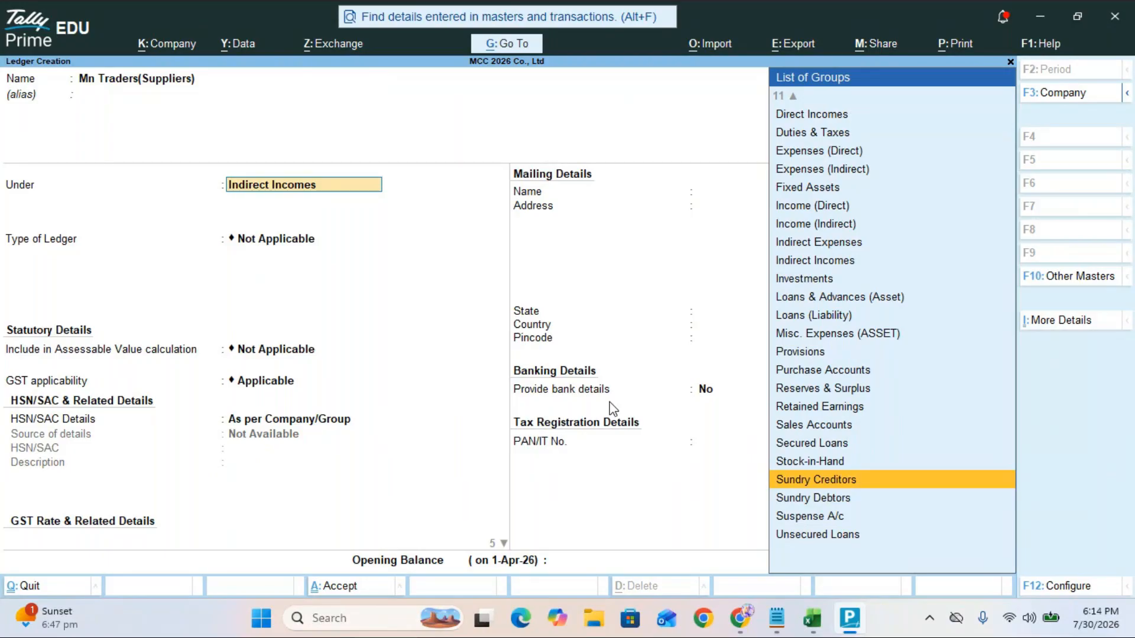
pyautogui.press('Return')
# Step: Keep bill-by-bill balances Yes, the default credit period blank and the credit days check No, and save the supplier ledger
pyautogui.press('Return')
pyautogui.press('Return')
pyautogui.press('Return')
pyautogui.press('Return')
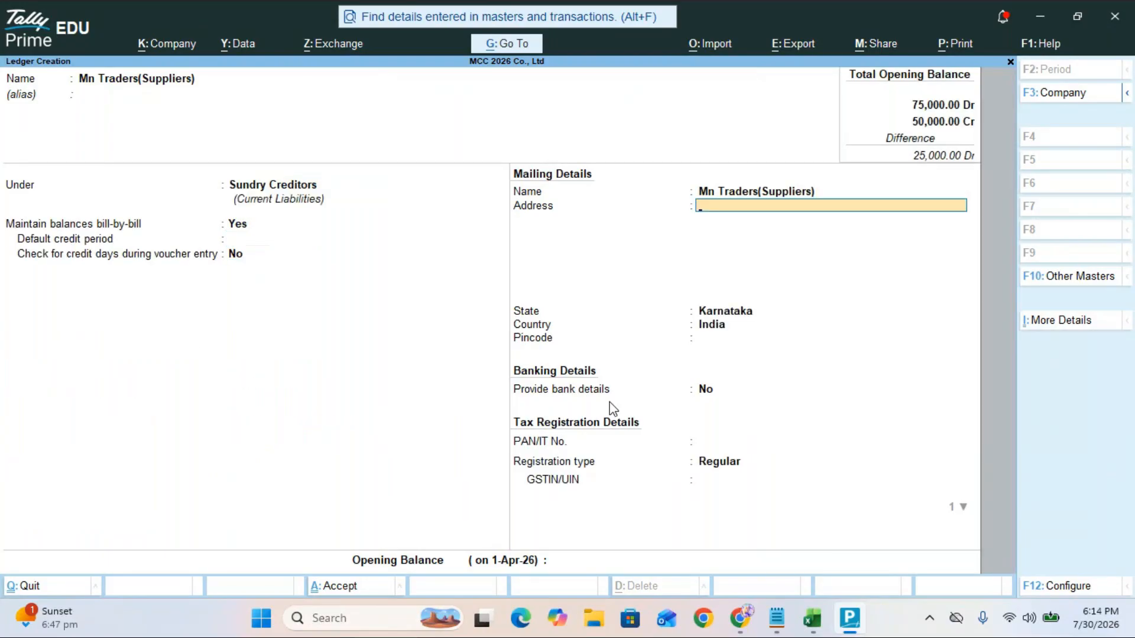
pyautogui.press('ctrl')
pyautogui.hotkey('ctrl', 'a')
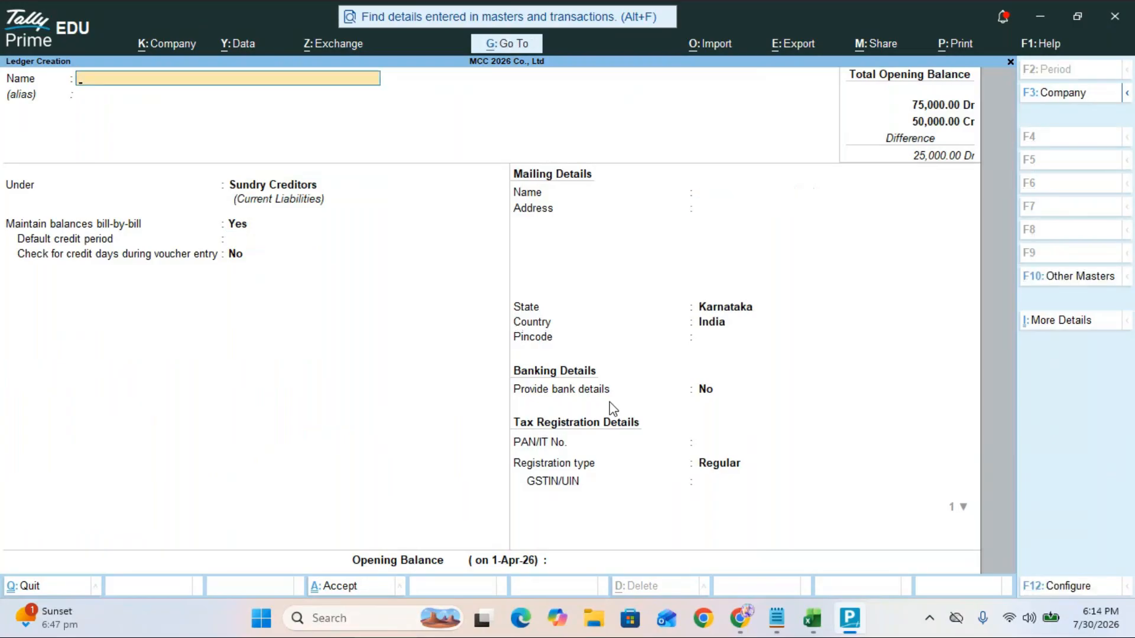
# Step: Create the ledger Abc&Co.,(Customers) under Sundry Debtors, keeping the bill-by-bill defaults, and save it
pyautogui.write('Abc&Co.,(Customers)')
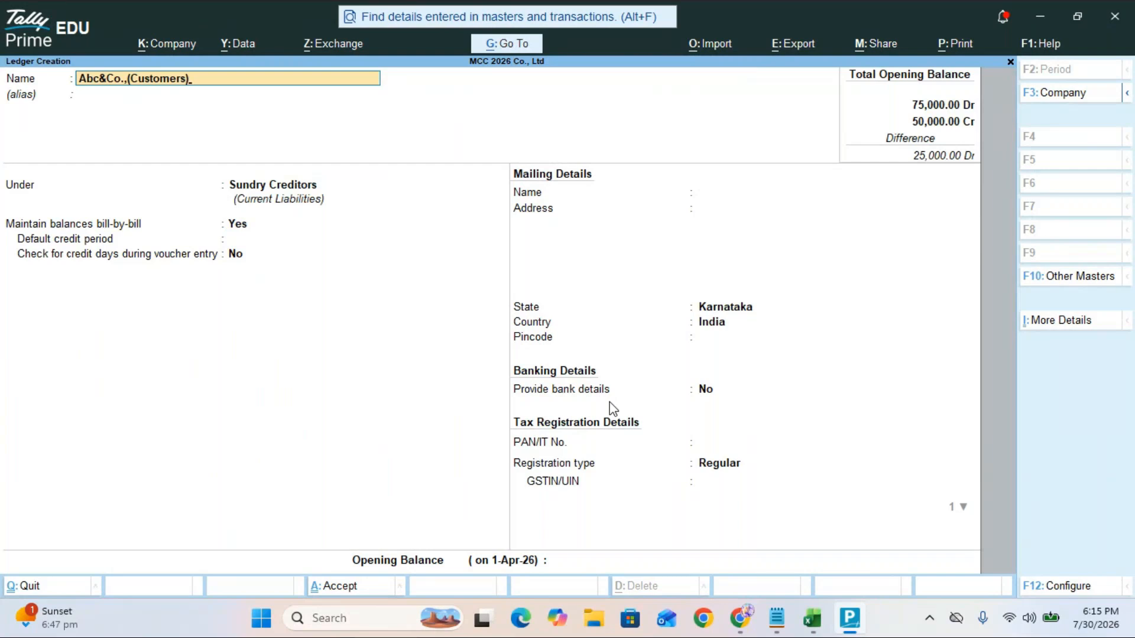
pyautogui.press('Return')
pyautogui.press('Return')
pyautogui.press('Down')
pyautogui.press('Return')
pyautogui.press('Return')
pyautogui.press('Return')
pyautogui.hotkey('ctrl', 'a')
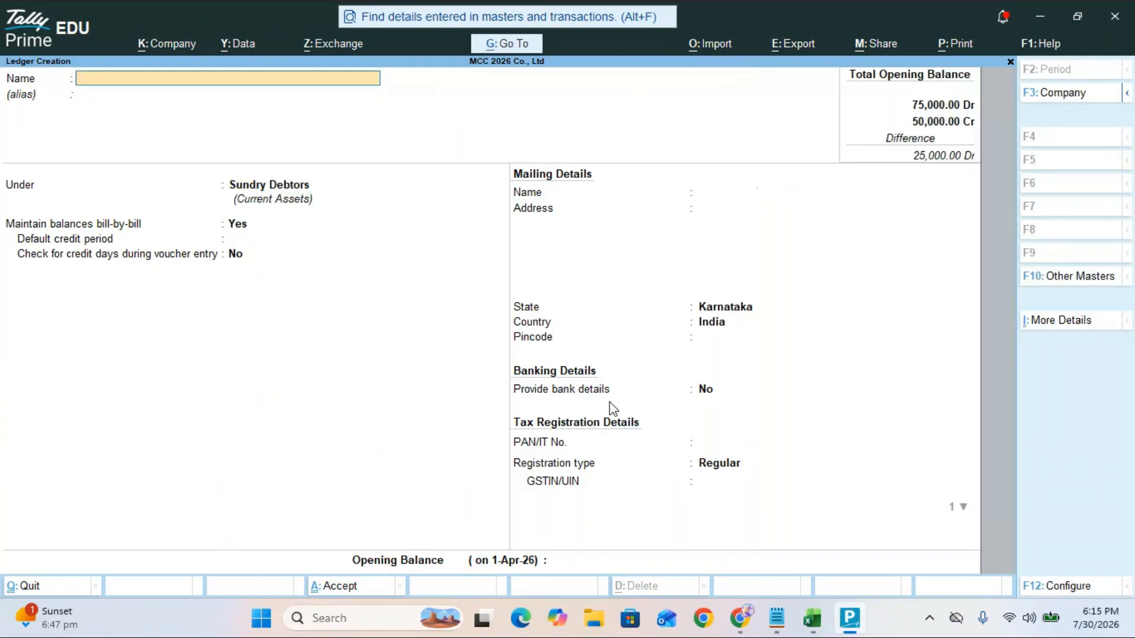
# Step: Switch to the Tally Ledgers workbook in Excel to review the ledgers and groups, checking the GoTo Meeting window in between
pyautogui.press('alt')
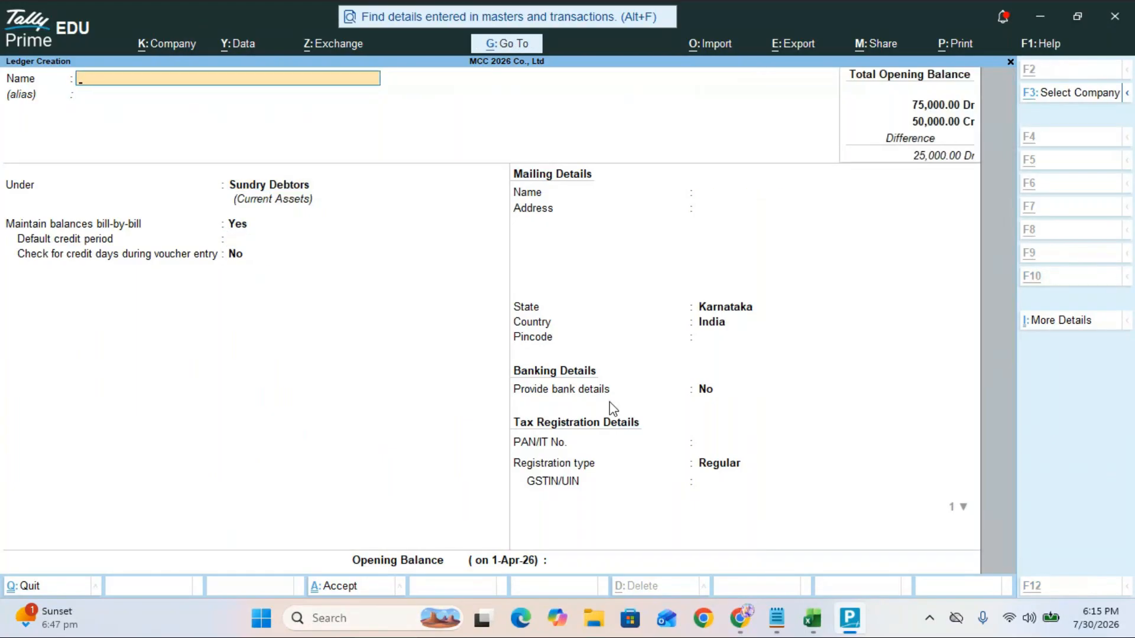
pyautogui.hotkey('alt', 'Tab')
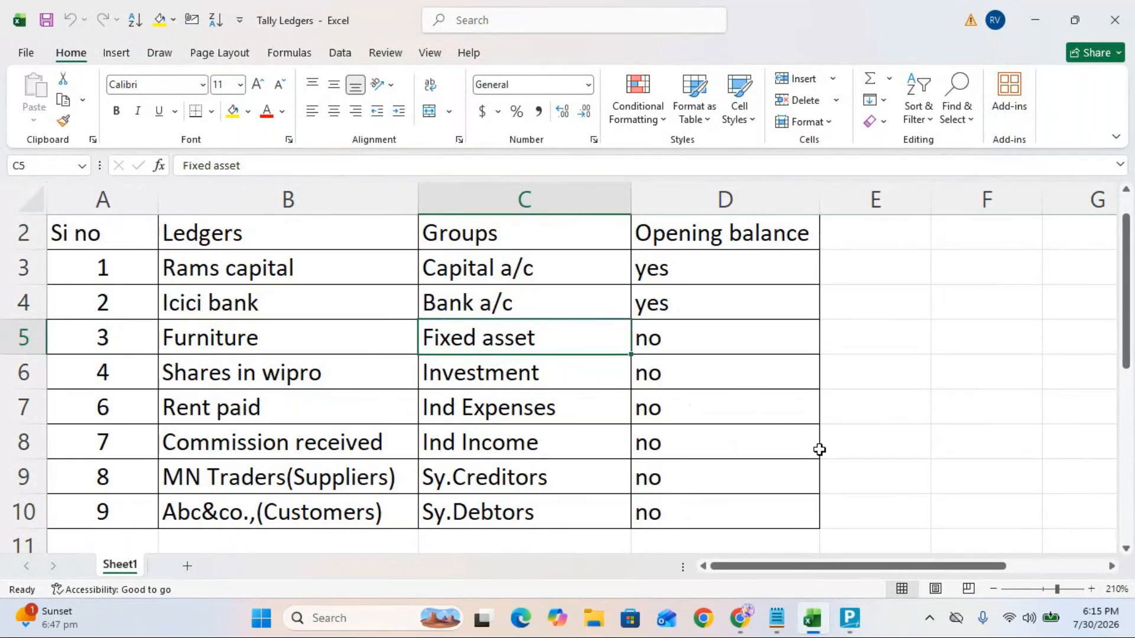
pyautogui.moveTo(742, 625)
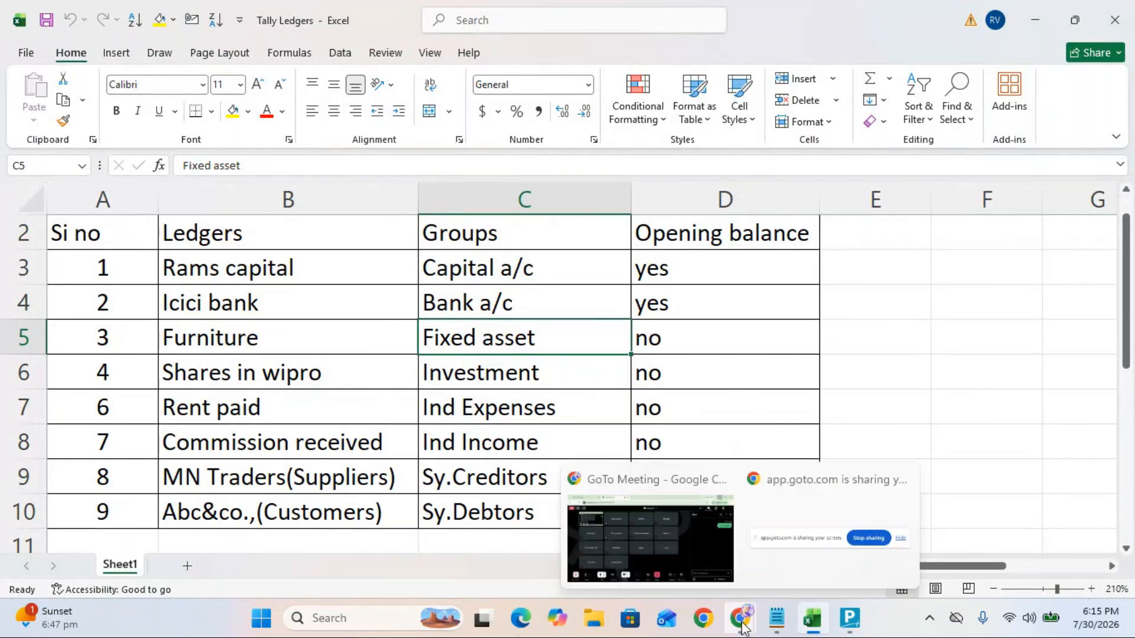
pyautogui.click(717, 549)
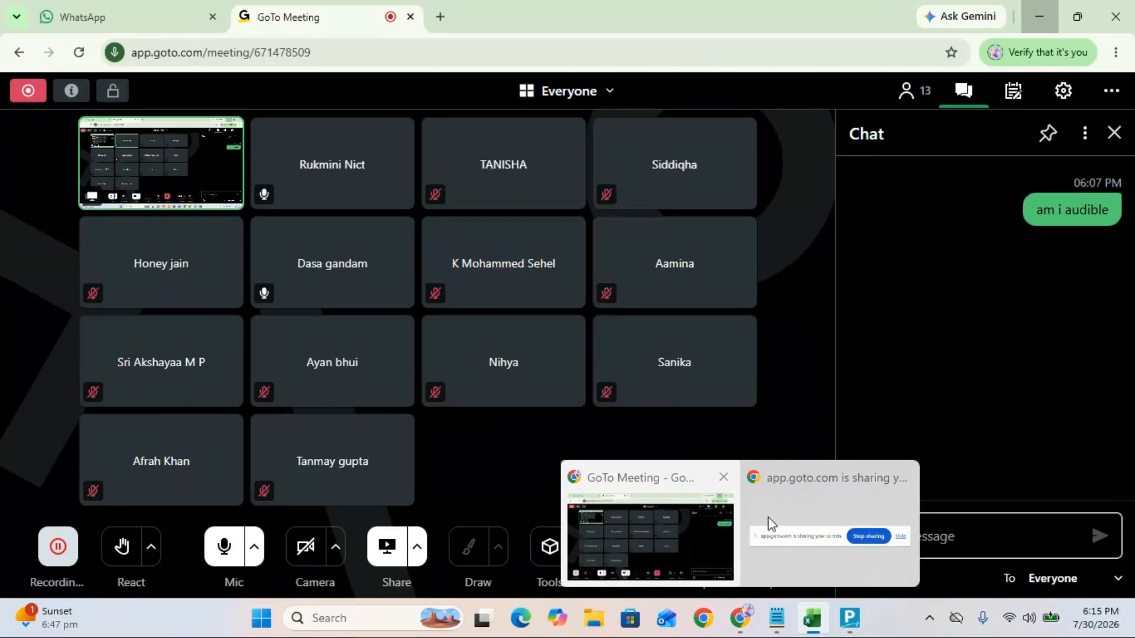
pyautogui.click(813, 618)
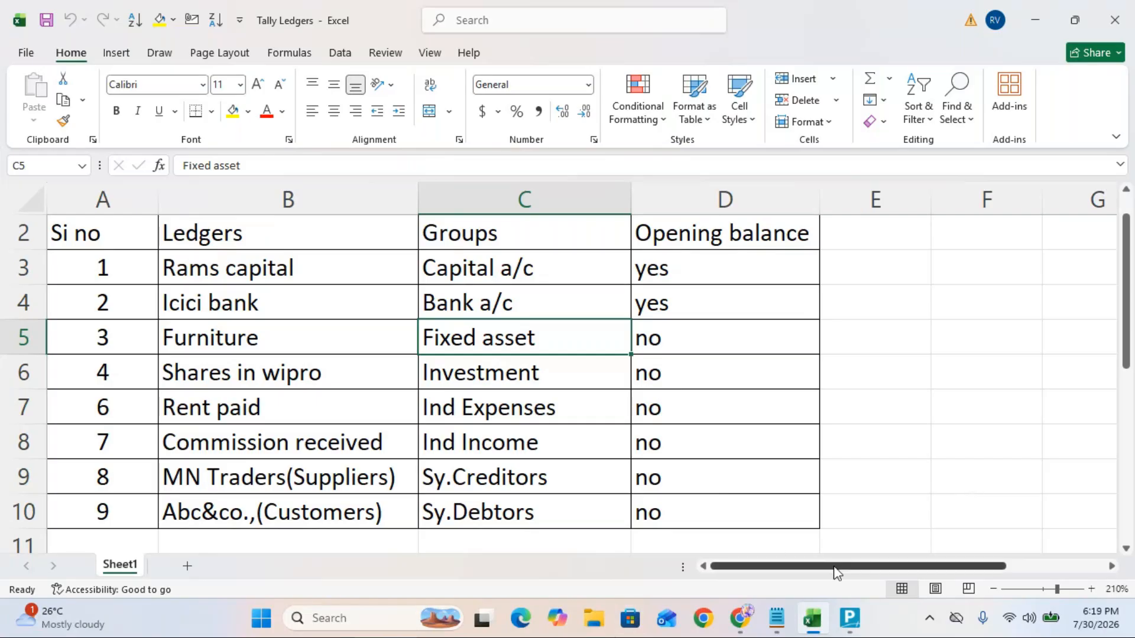
# Step: Return to TallyPrime, leave ledger creation, and display the Chart of Accounts ledgers as a flat list with groups and opening balances
pyautogui.click(850, 621)
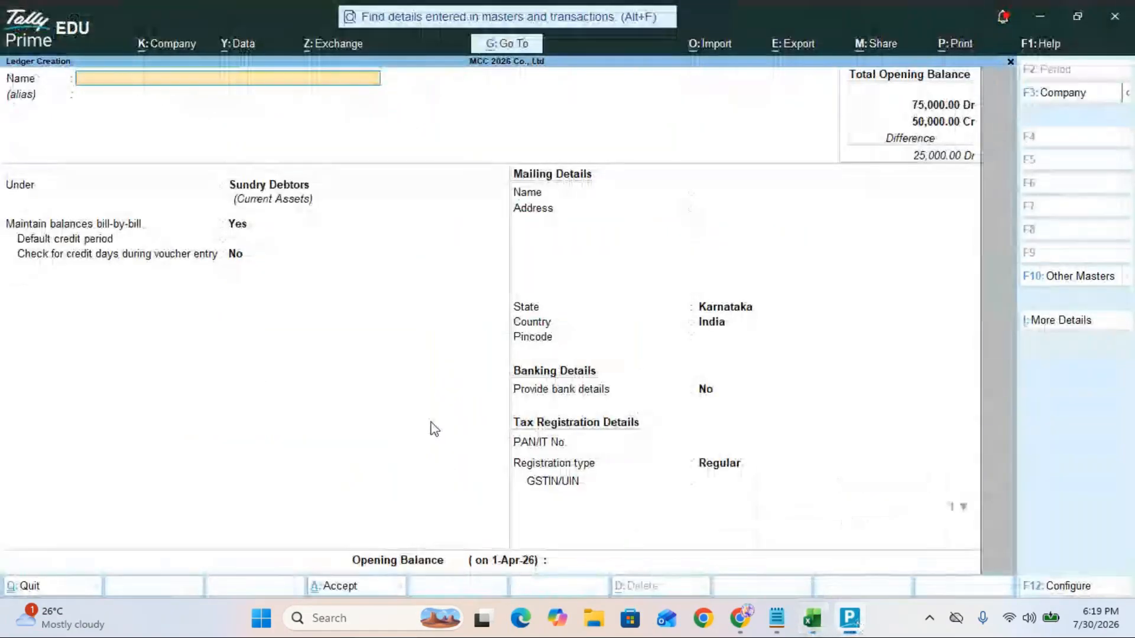
pyautogui.press('Escape')
pyautogui.press('y')
pyautogui.press('Escape')
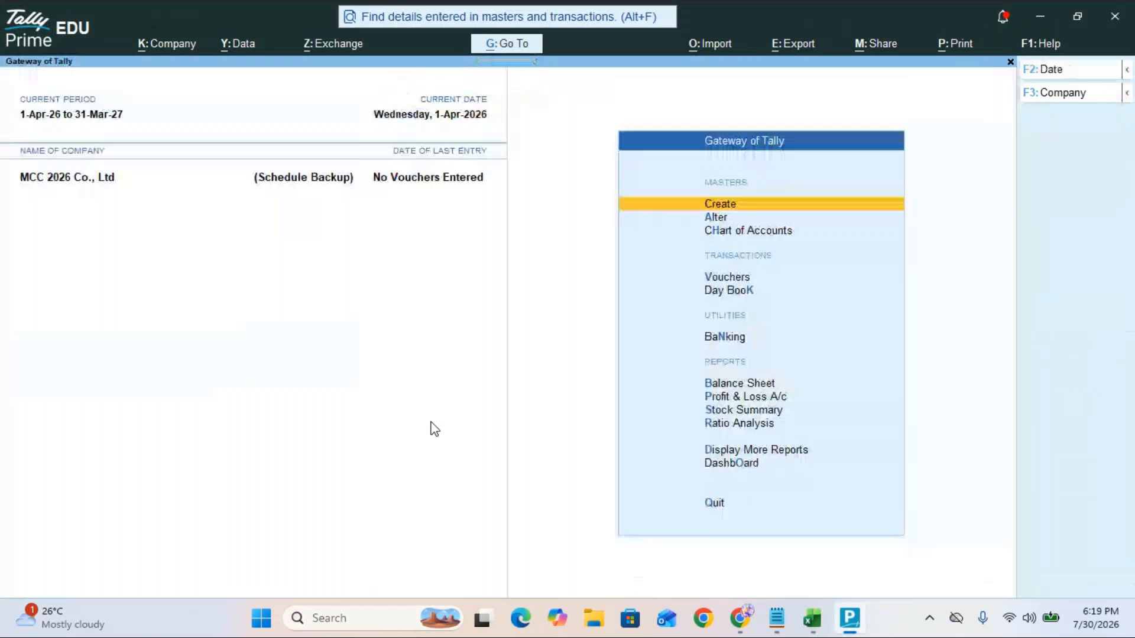
pyautogui.press('h')
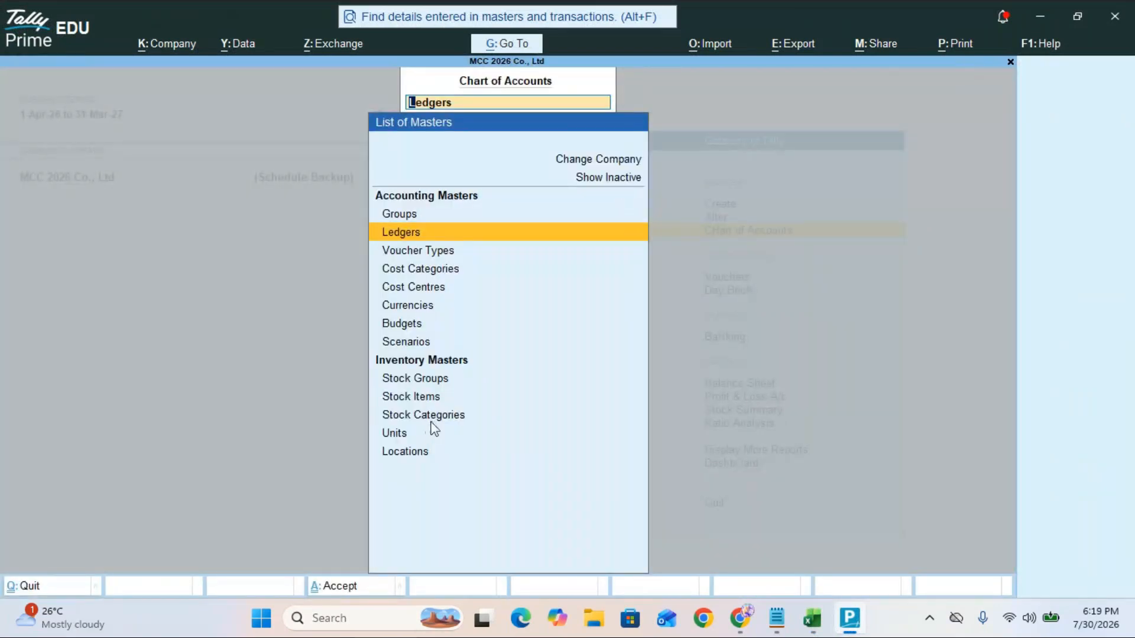
pyautogui.press('Return')
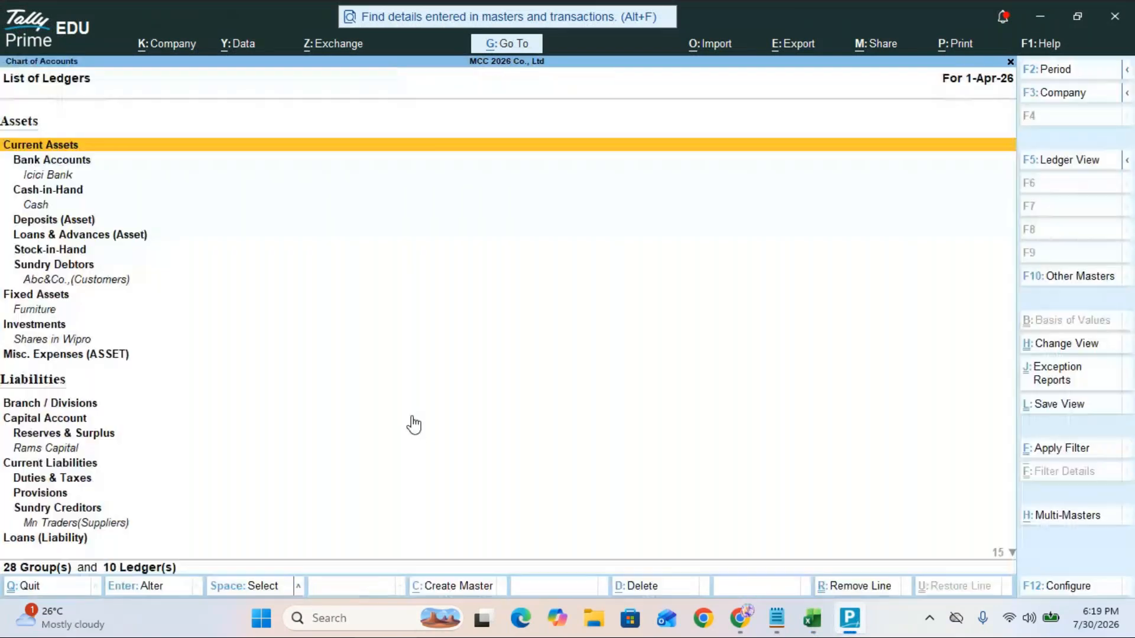
pyautogui.click(1093, 162)
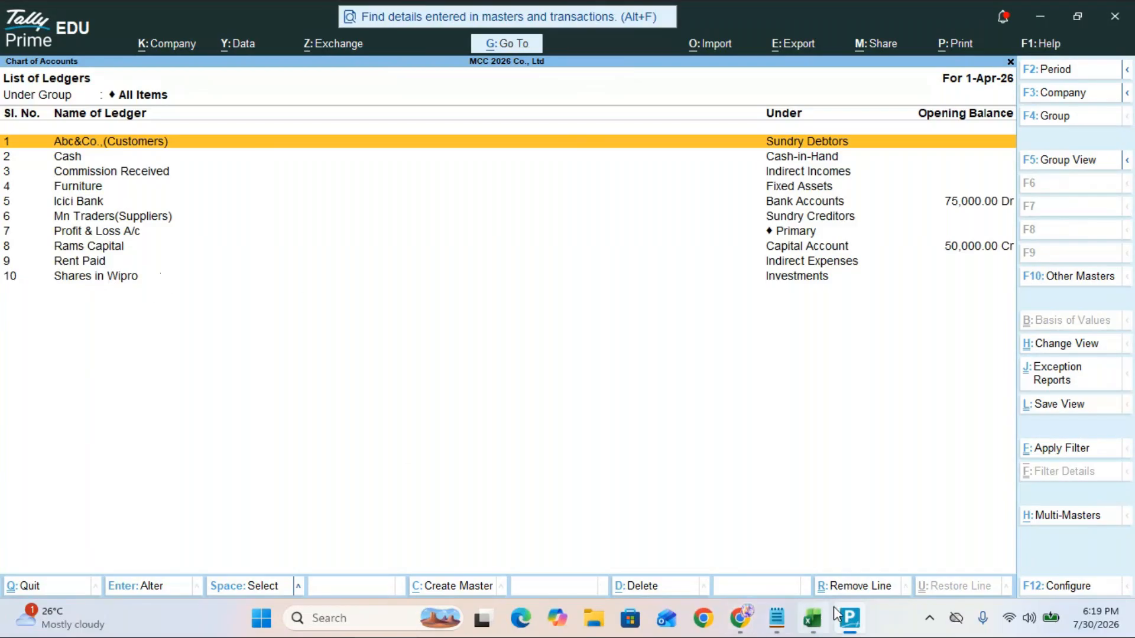
# Step: Check the GoTo Meeting window, switch to the Tally notes in Notepad, and start an entry "Vo" below Profit & loss a/c
pyautogui.moveTo(747, 631)
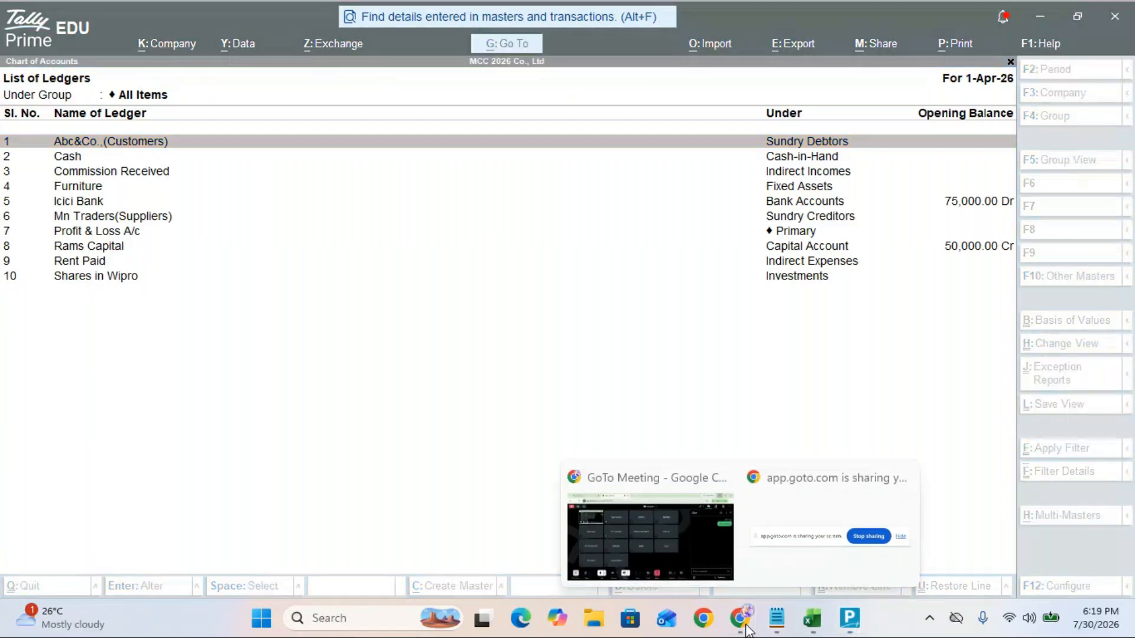
pyautogui.click(722, 558)
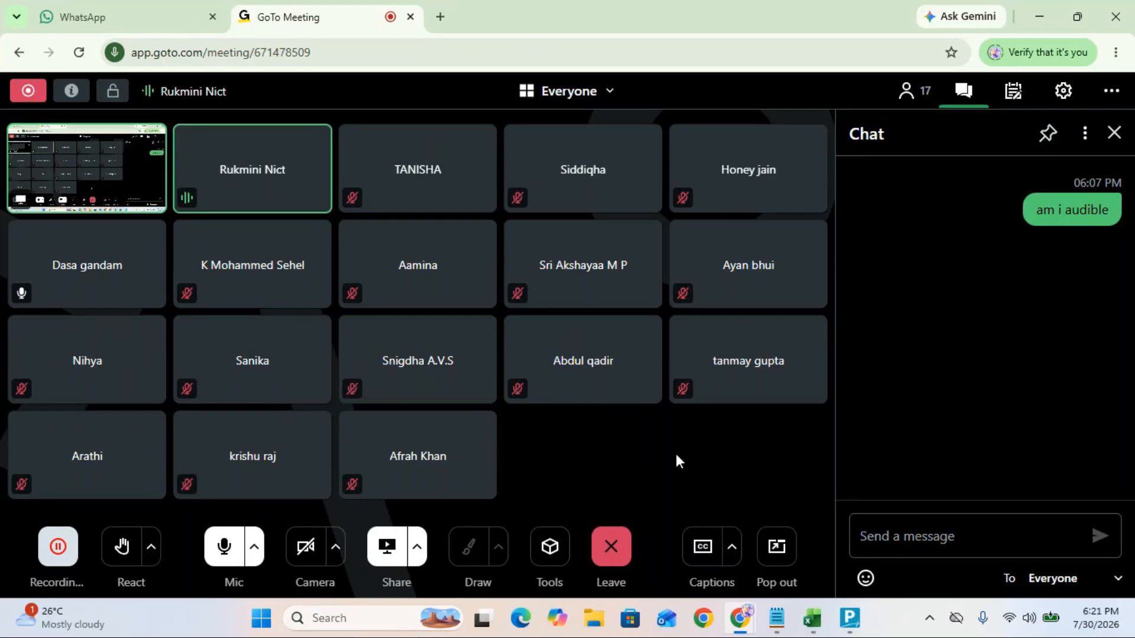
pyautogui.moveTo(776, 622)
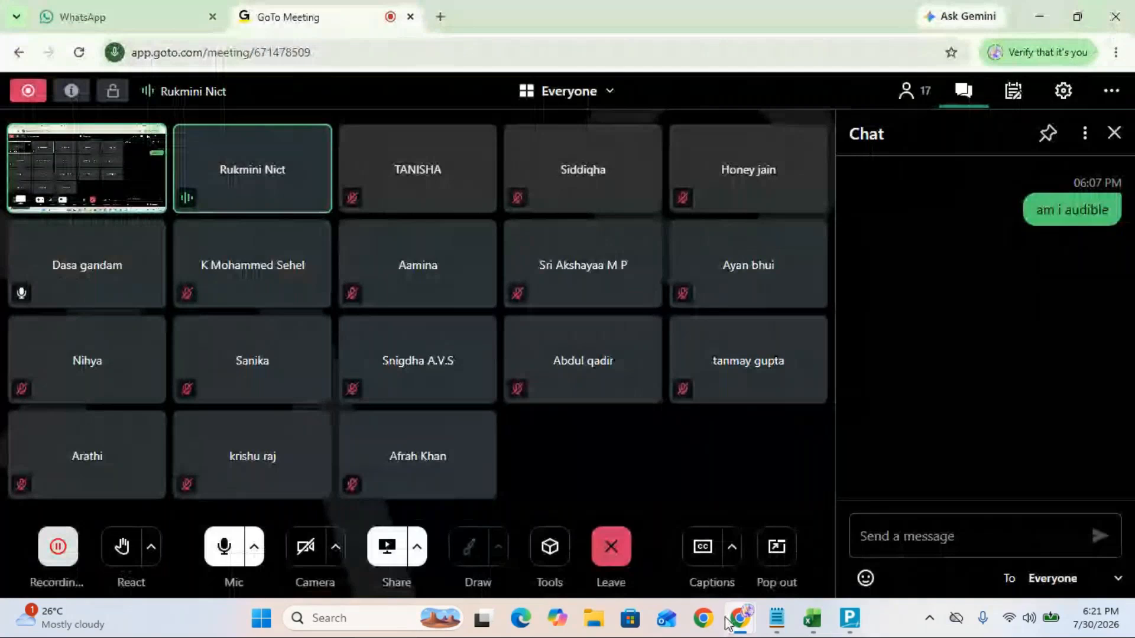
pyautogui.click(775, 621)
pyautogui.click(414, 345)
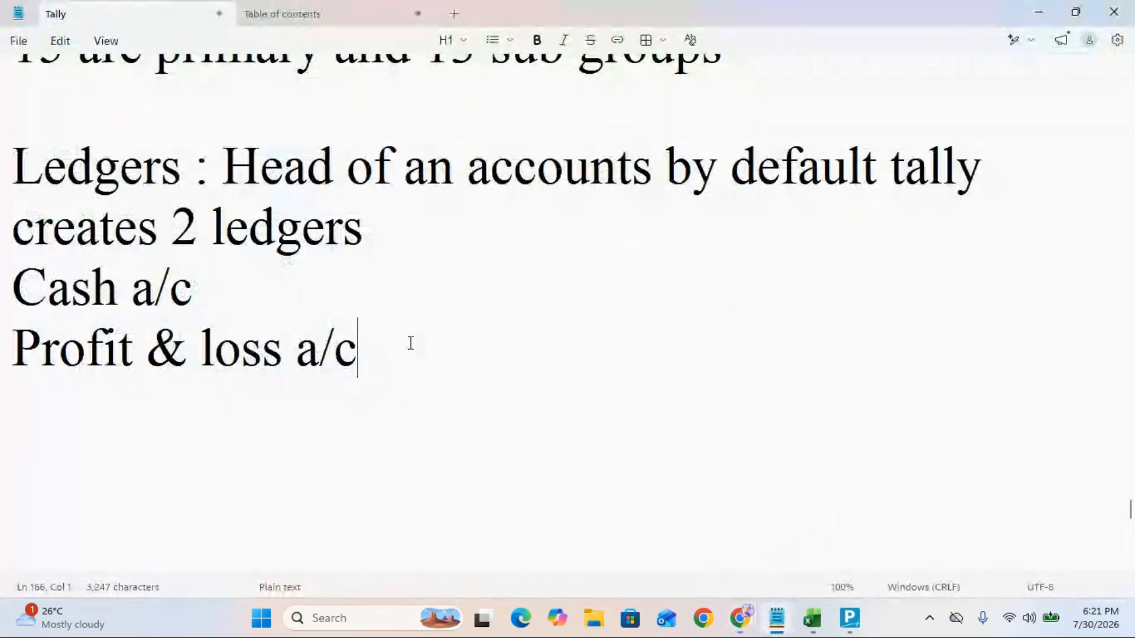
pyautogui.press('Return')
pyautogui.write('Vo')
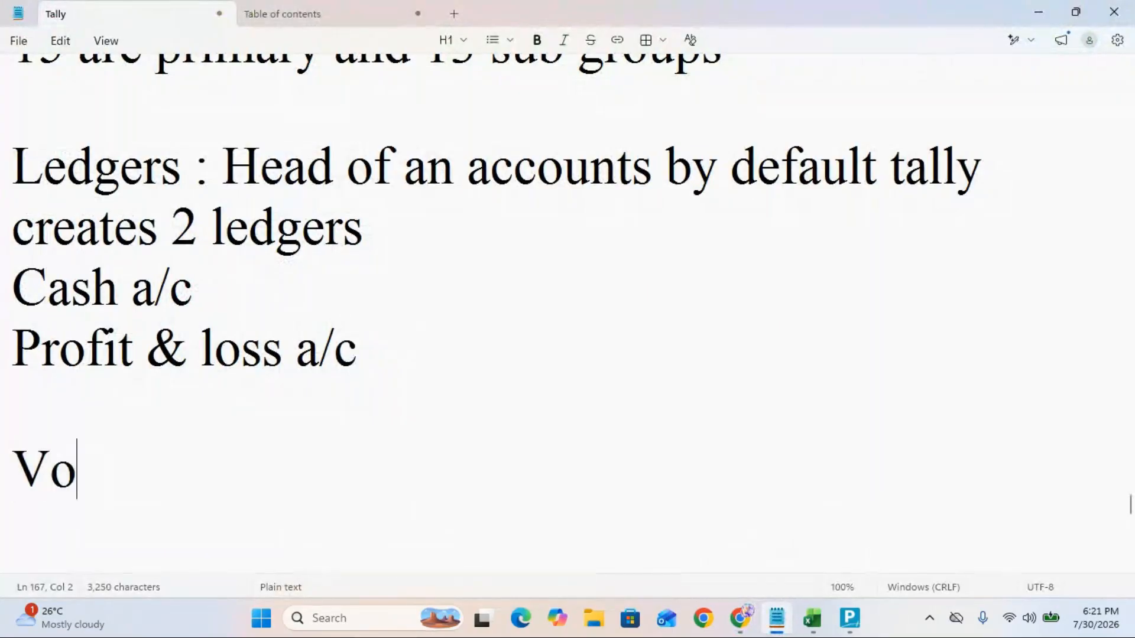
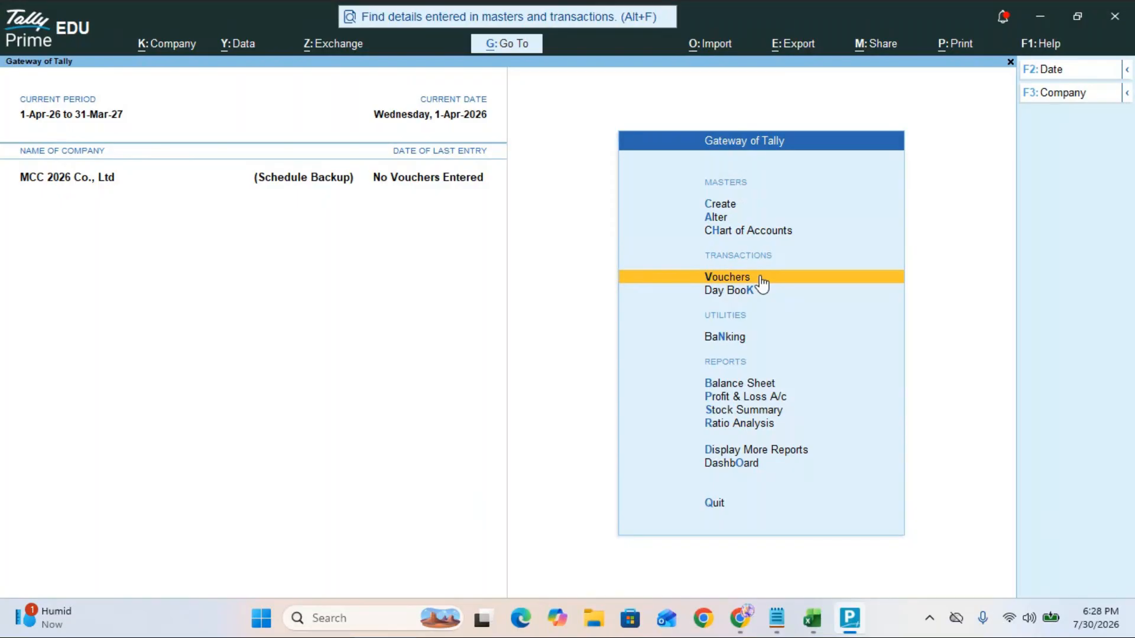
# Step: Open voucher entry and set Use Cr/Dr instead of To/By during voucher entry to Yes in the voucher configuration
pyautogui.click(760, 277)
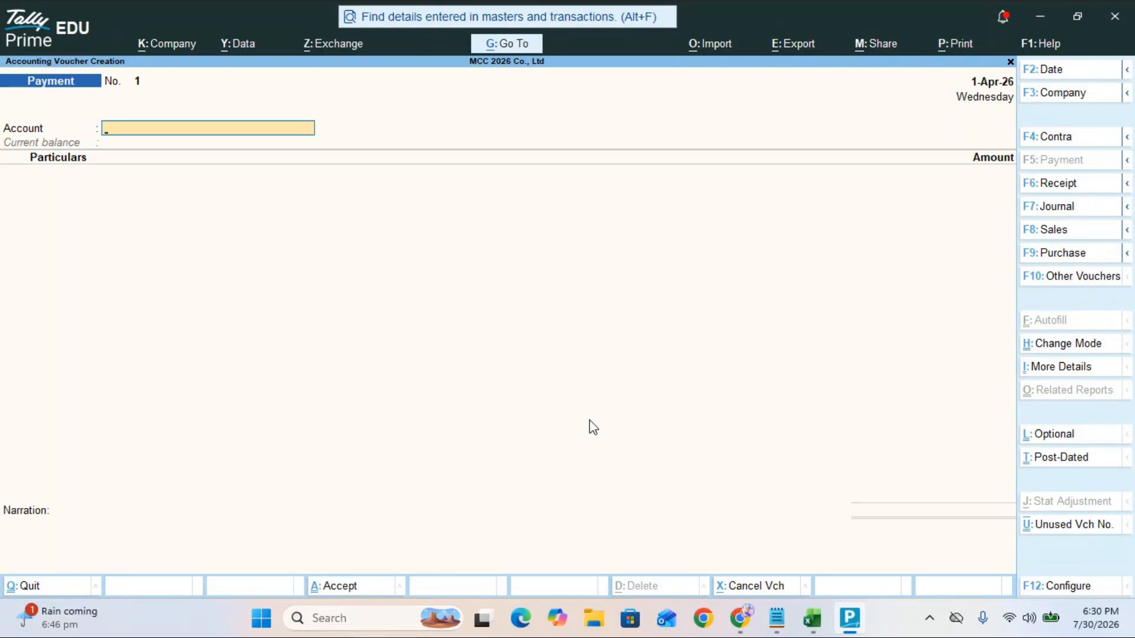
pyautogui.click(1073, 588)
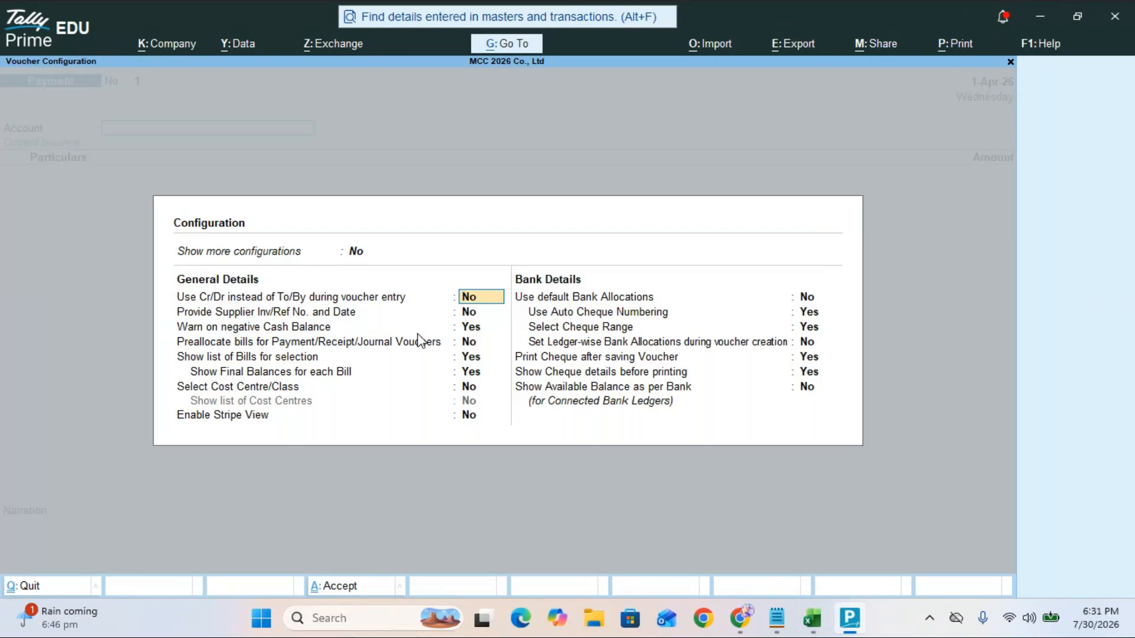
pyautogui.write('yes')
pyautogui.press('ctrl')
pyautogui.hotkey('ctrl', 'a')
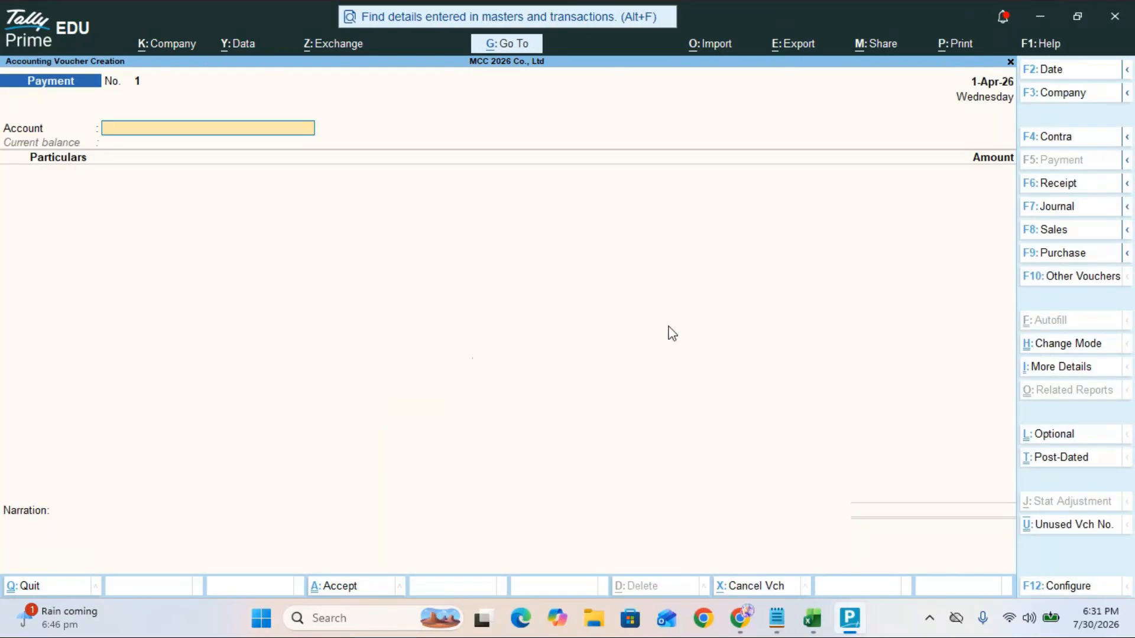
# Step: Change the payment voucher's mode to Double Entry
pyautogui.click(1058, 344)
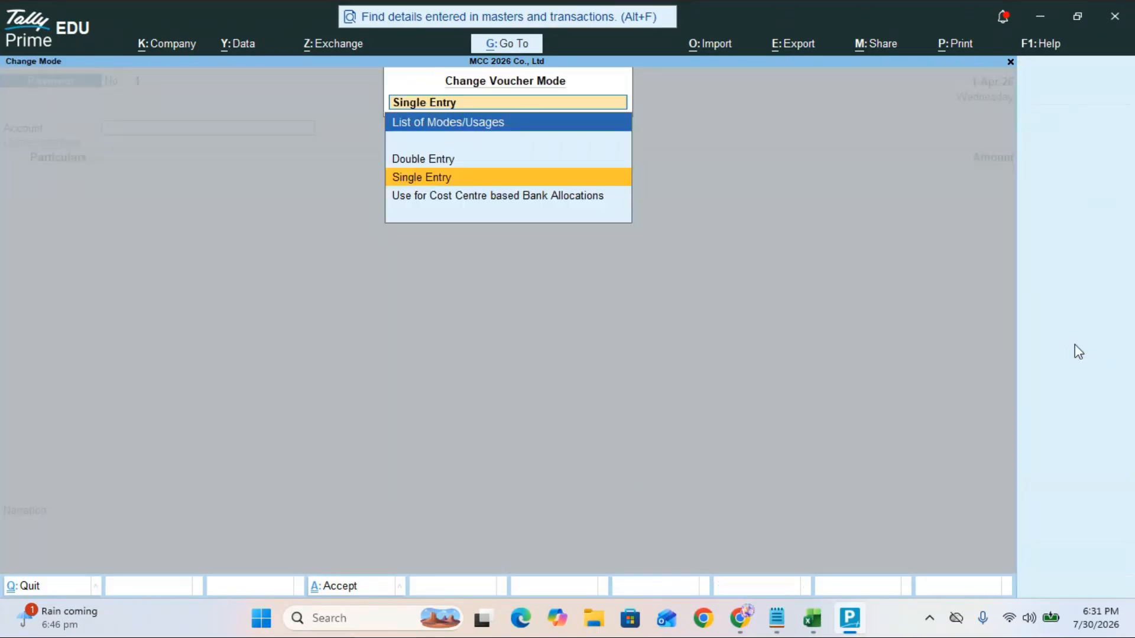
pyautogui.click(421, 159)
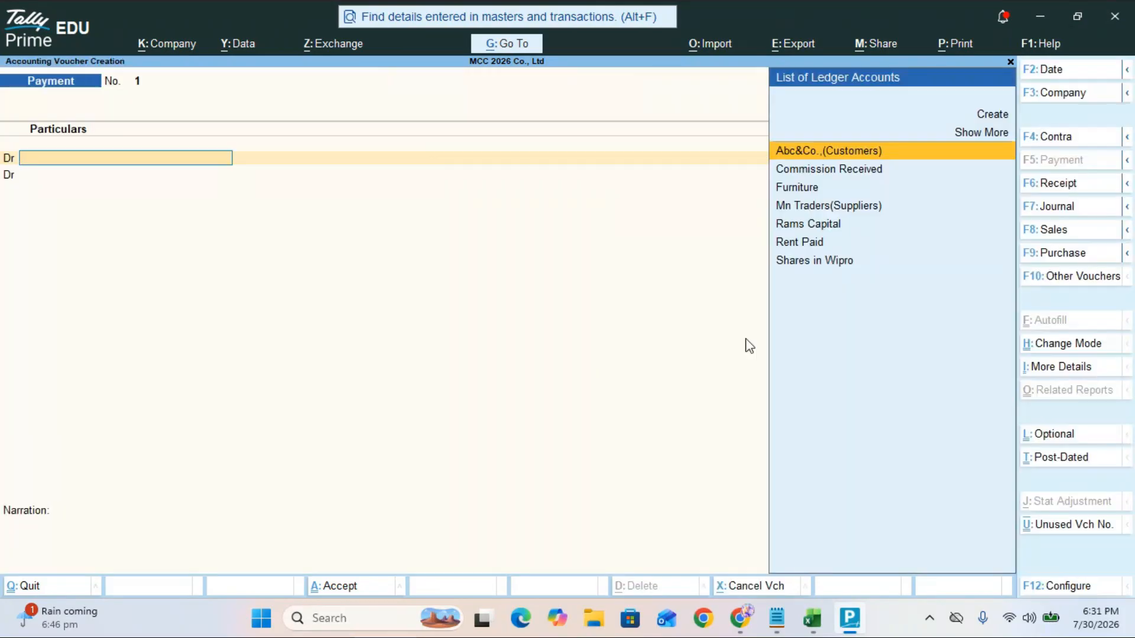
pyautogui.click(1070, 349)
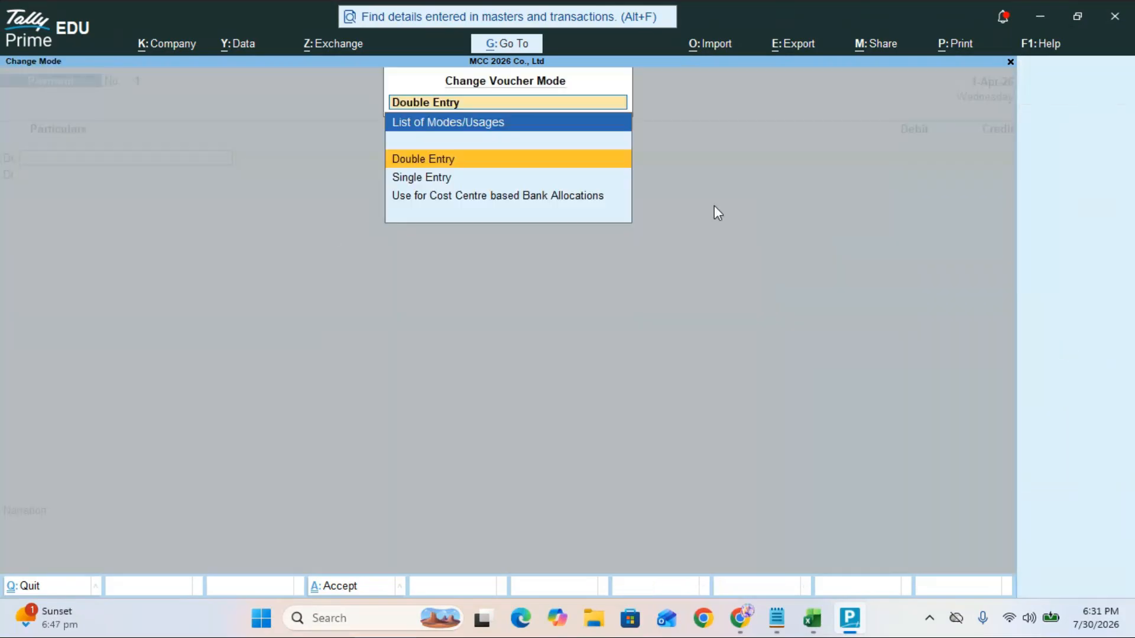
pyautogui.click(487, 166)
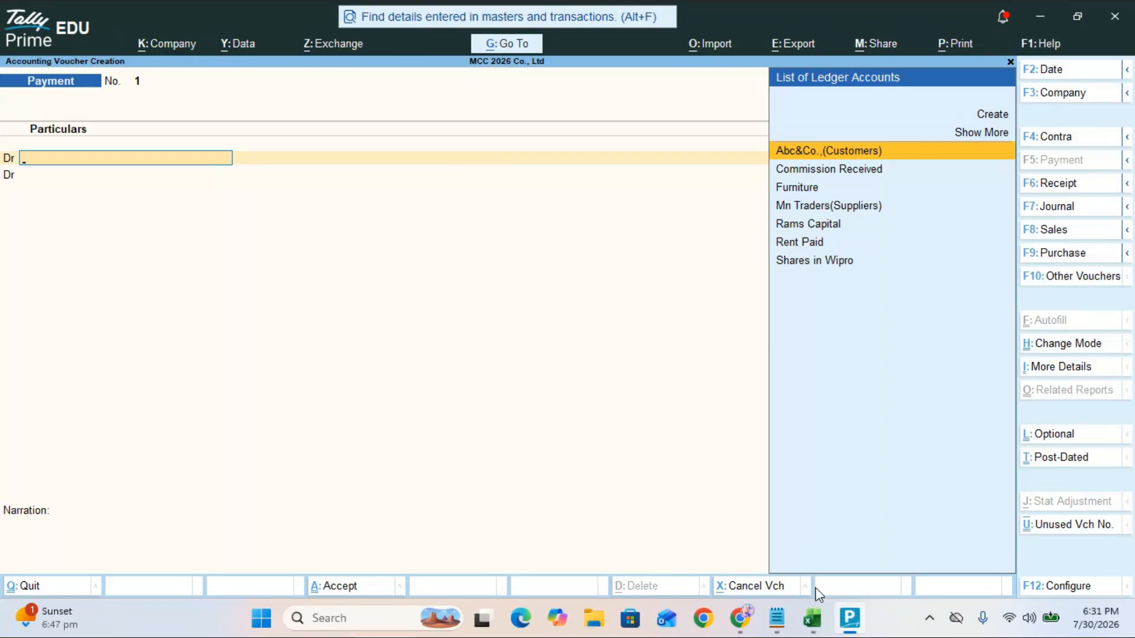
# Step: Review the Cr/Dr setting in the voucher configuration and check the GoTo Meeting preview, keeping the configuration values
pyautogui.click(1073, 588)
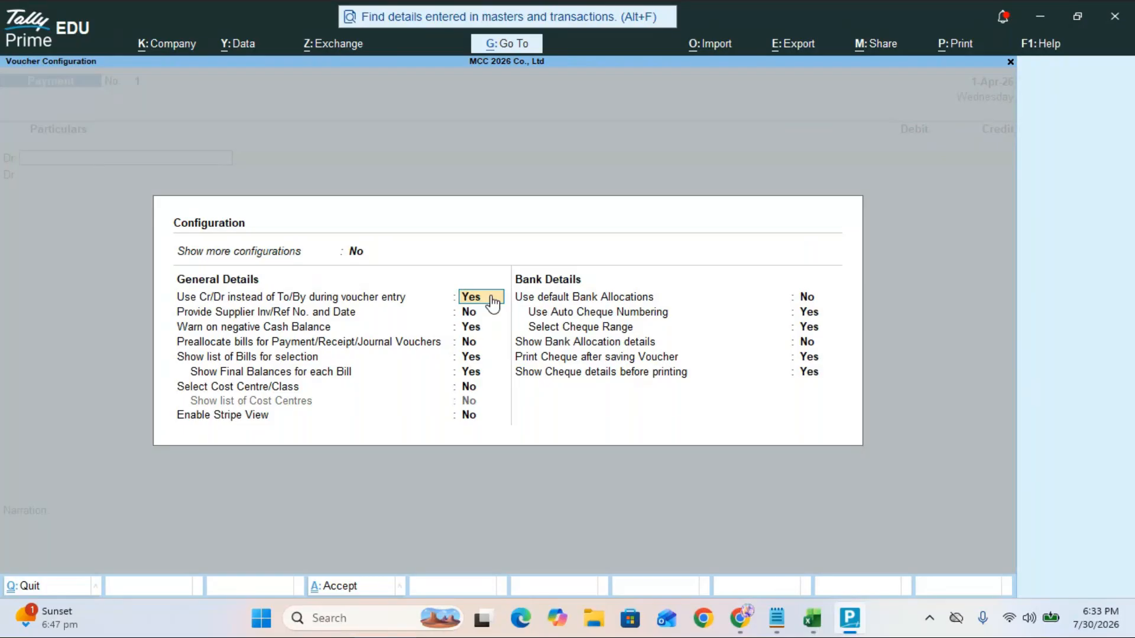
pyautogui.moveTo(740, 618)
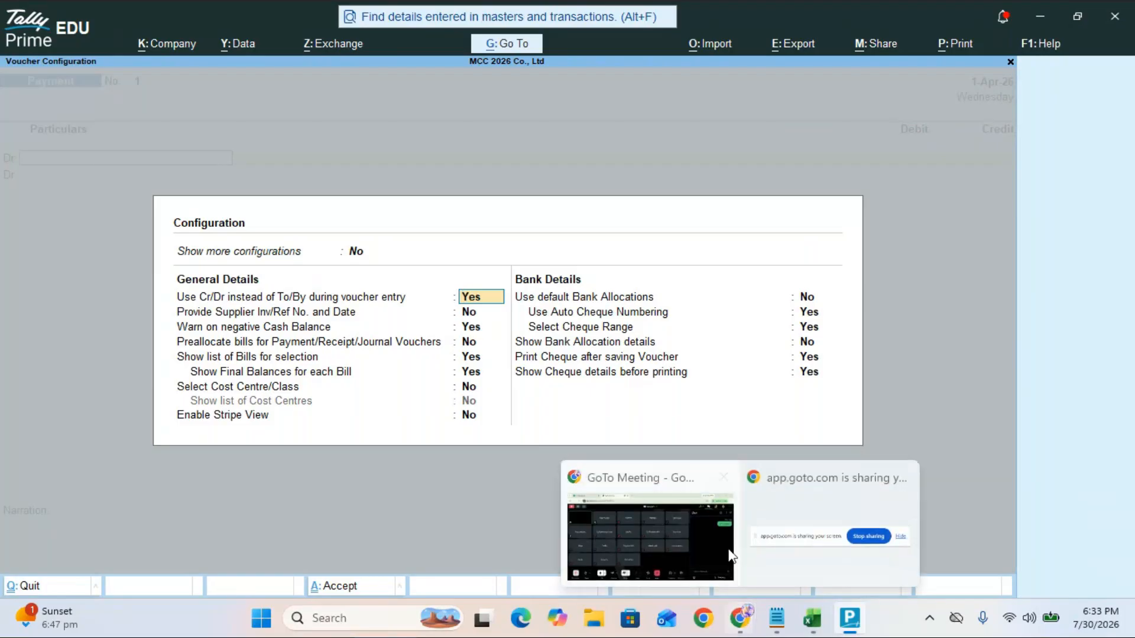
pyautogui.moveTo(693, 569)
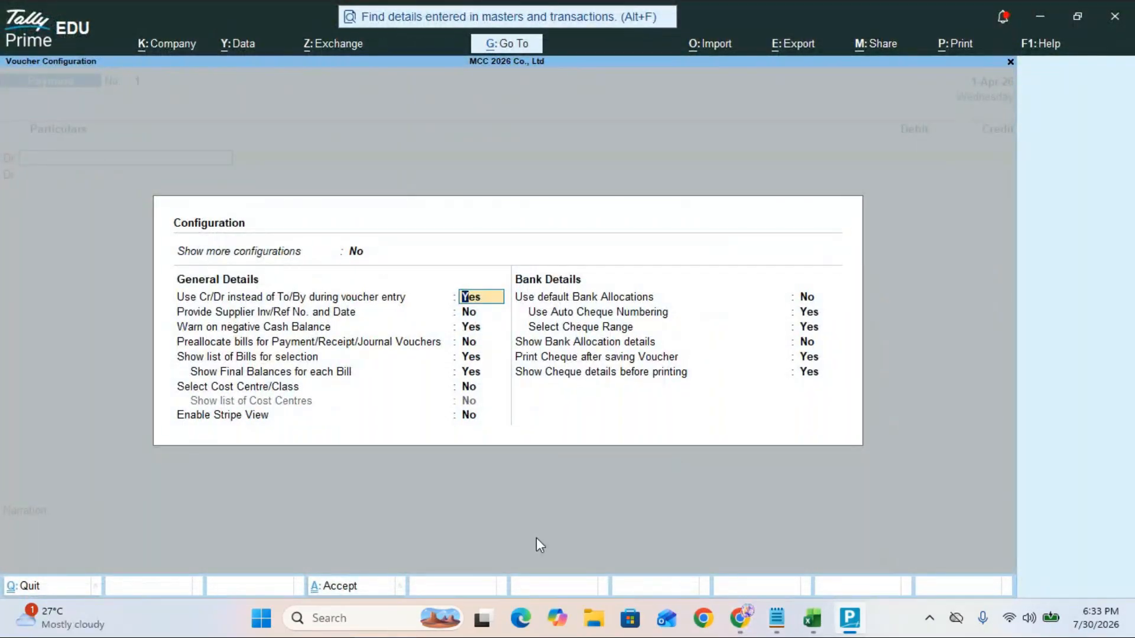
pyautogui.hotkey('ctrl', 'a')
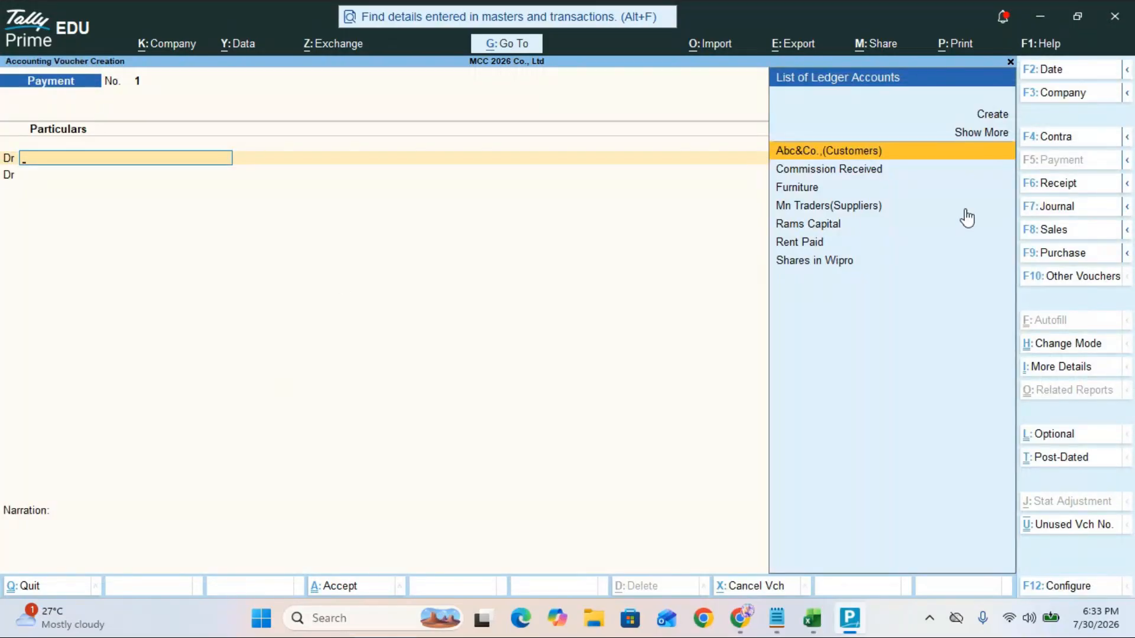
# Step: Change the voucher type to Contra, check the GoTo Meeting window, and switch to the Tally notes on contra vouchers in Notepad
pyautogui.click(1075, 138)
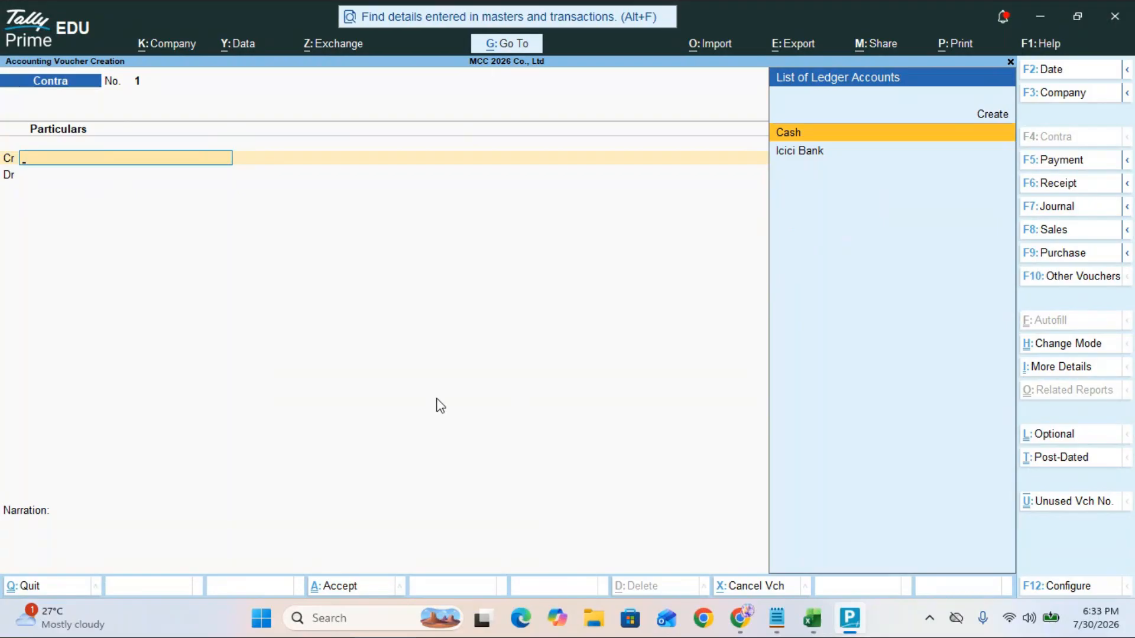
pyautogui.click(742, 624)
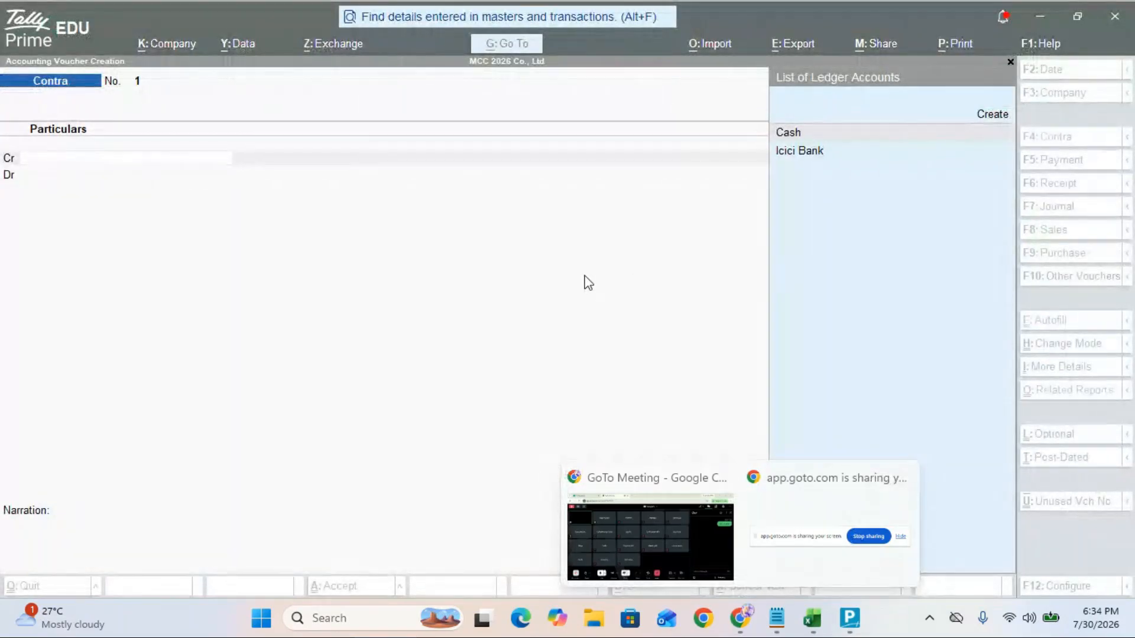
pyautogui.click(526, 276)
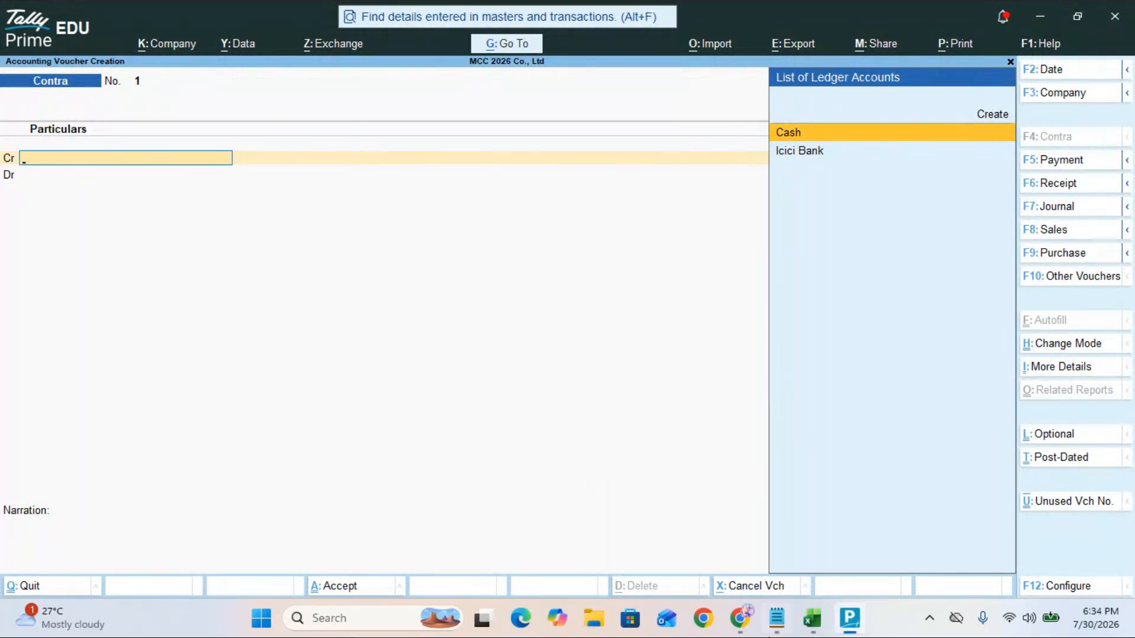
pyautogui.click(777, 625)
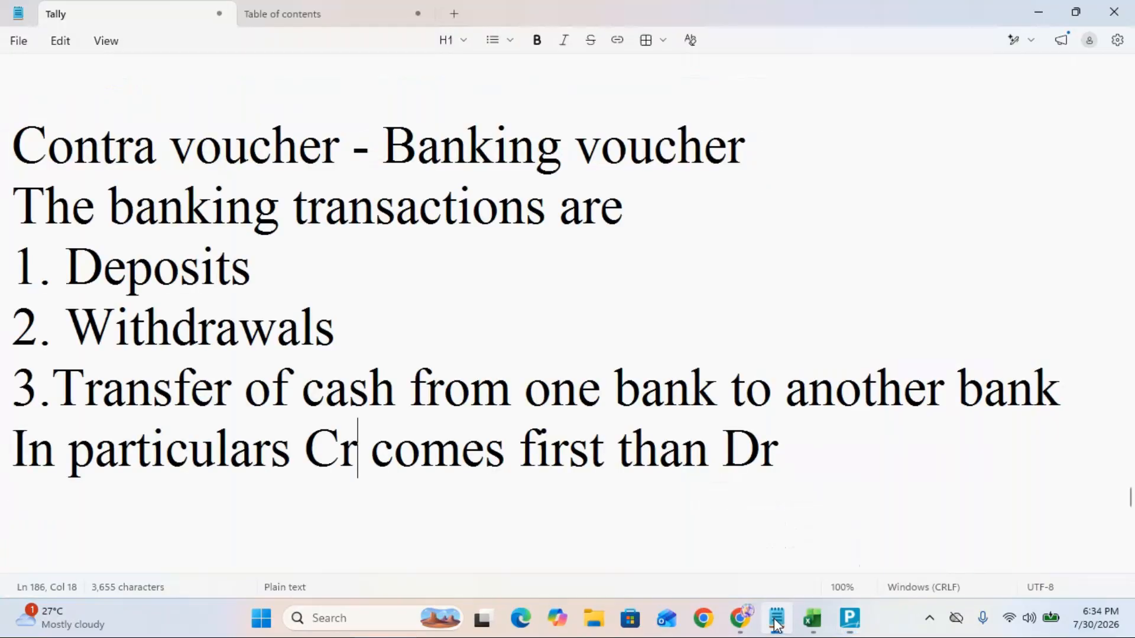
pyautogui.press('End')
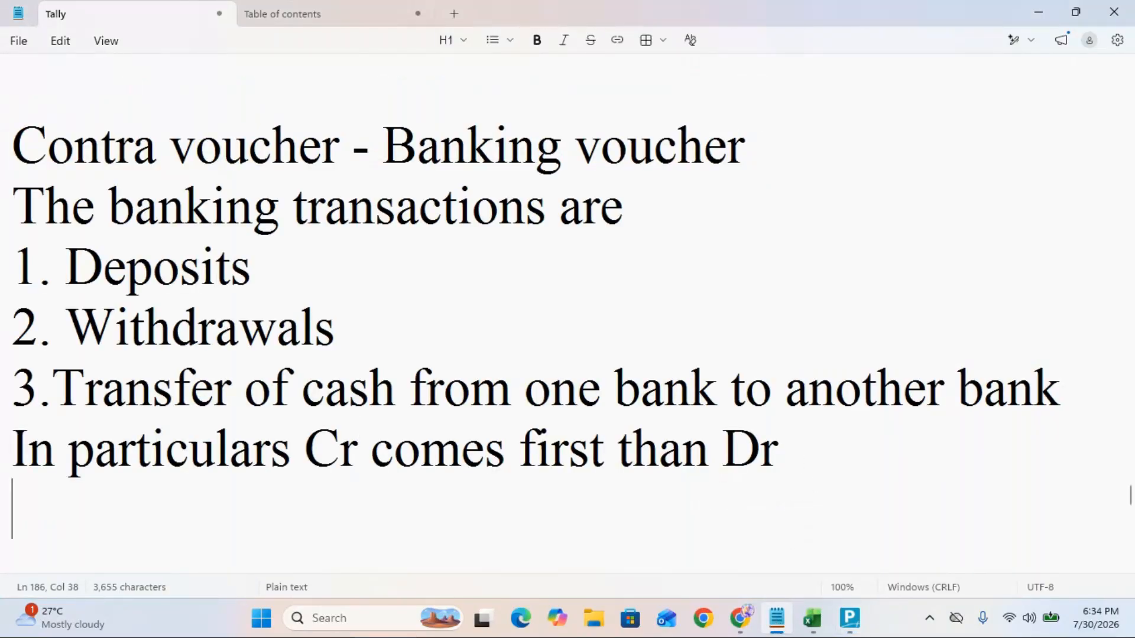
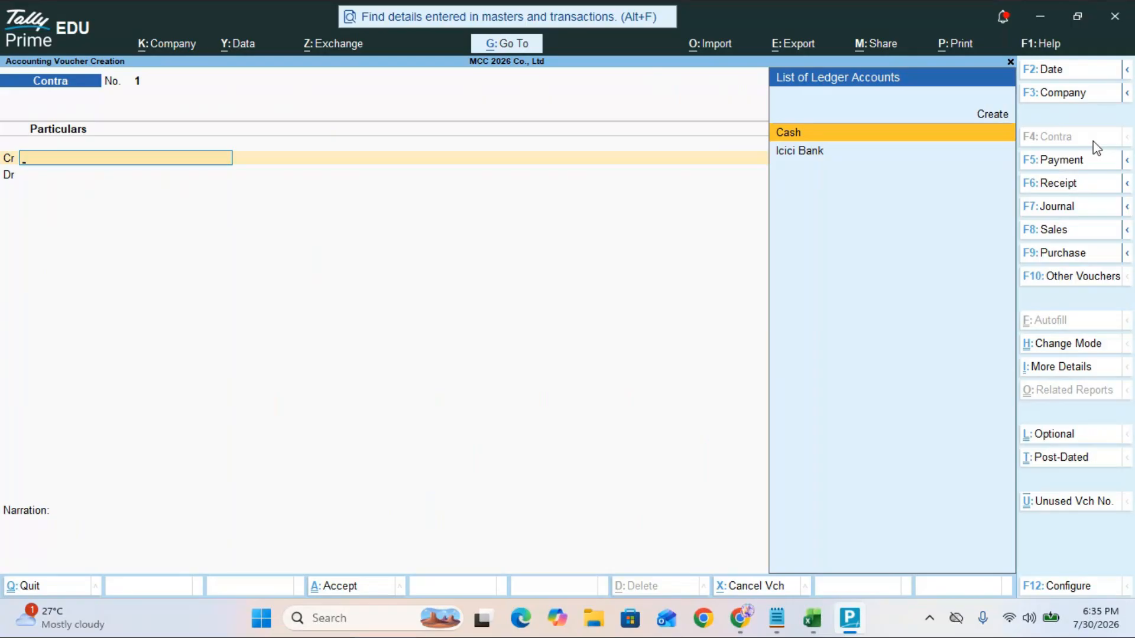
# Step: In the TallyPrime contra voucher, credit Cash with 2000 and debit Icici Bank with the same amount
pyautogui.write('Cash')
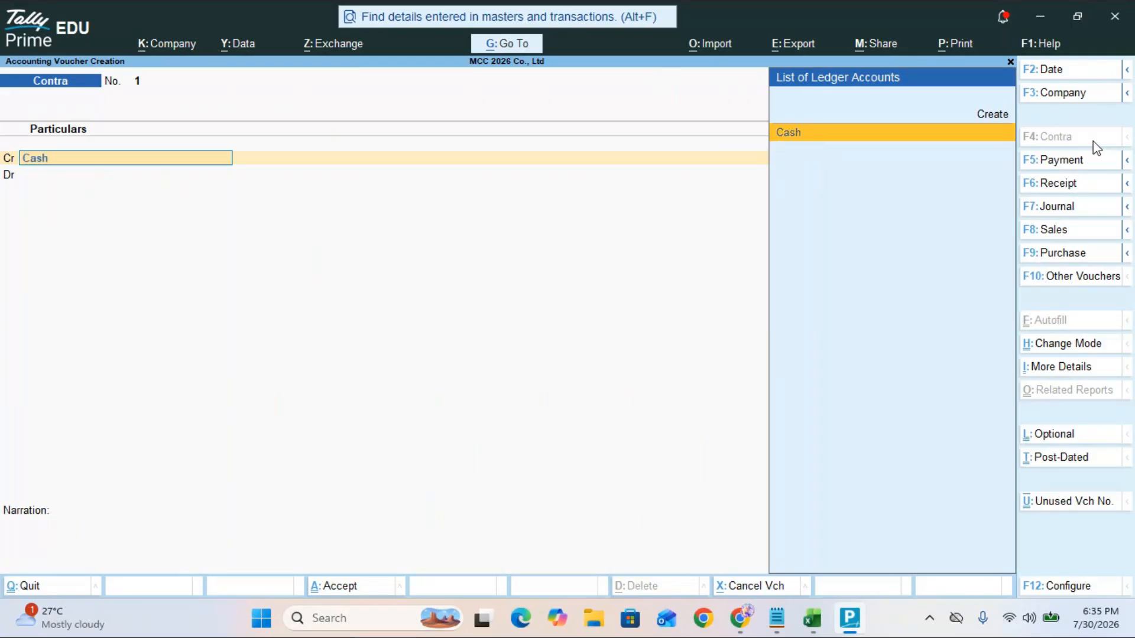
pyautogui.press('Return')
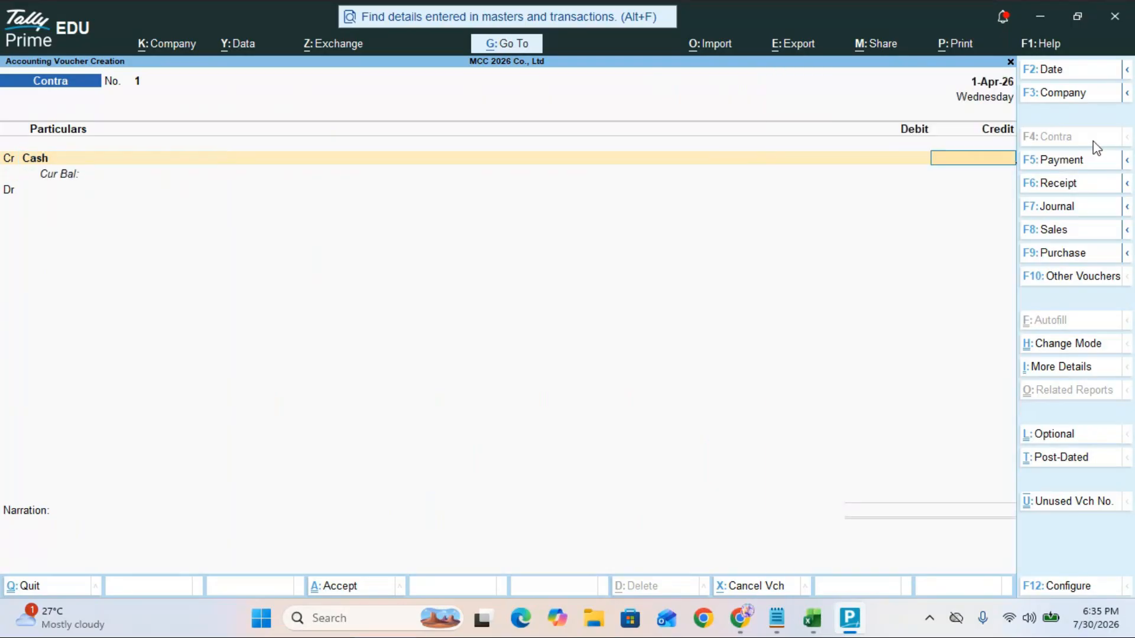
pyautogui.write('2000')
pyautogui.press('Return')
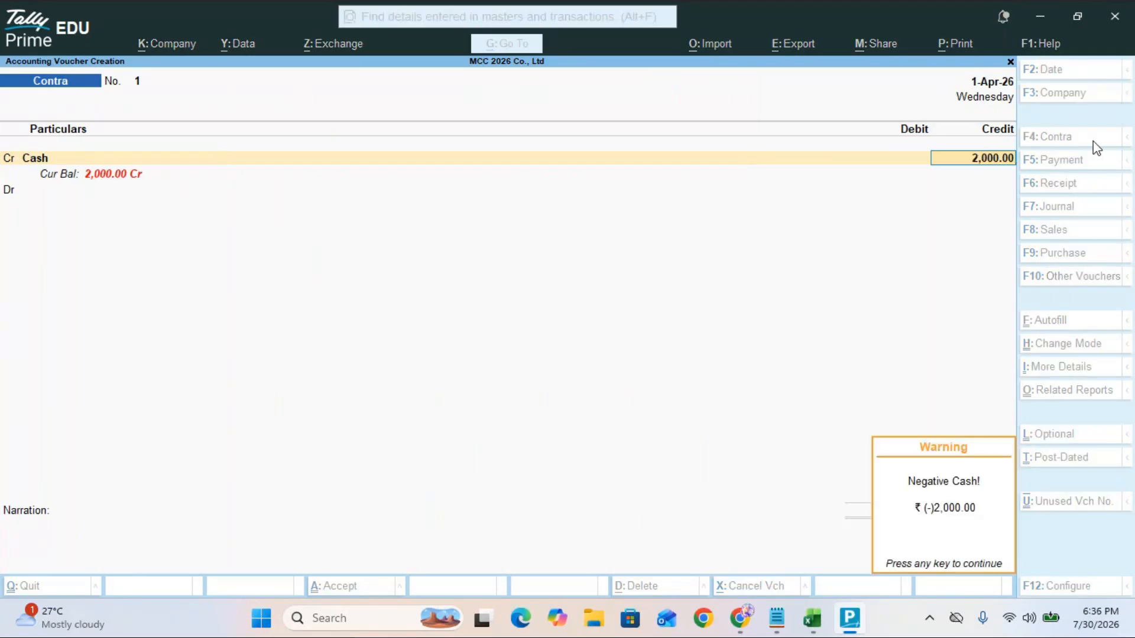
pyautogui.press('Return')
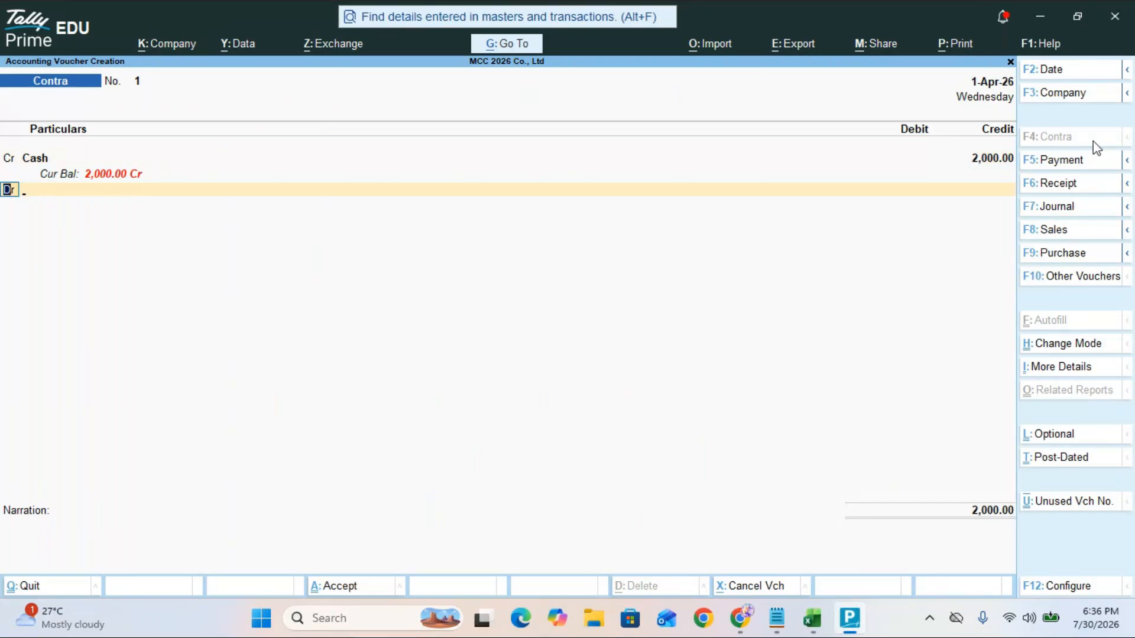
pyautogui.press('Return')
pyautogui.press('Down')
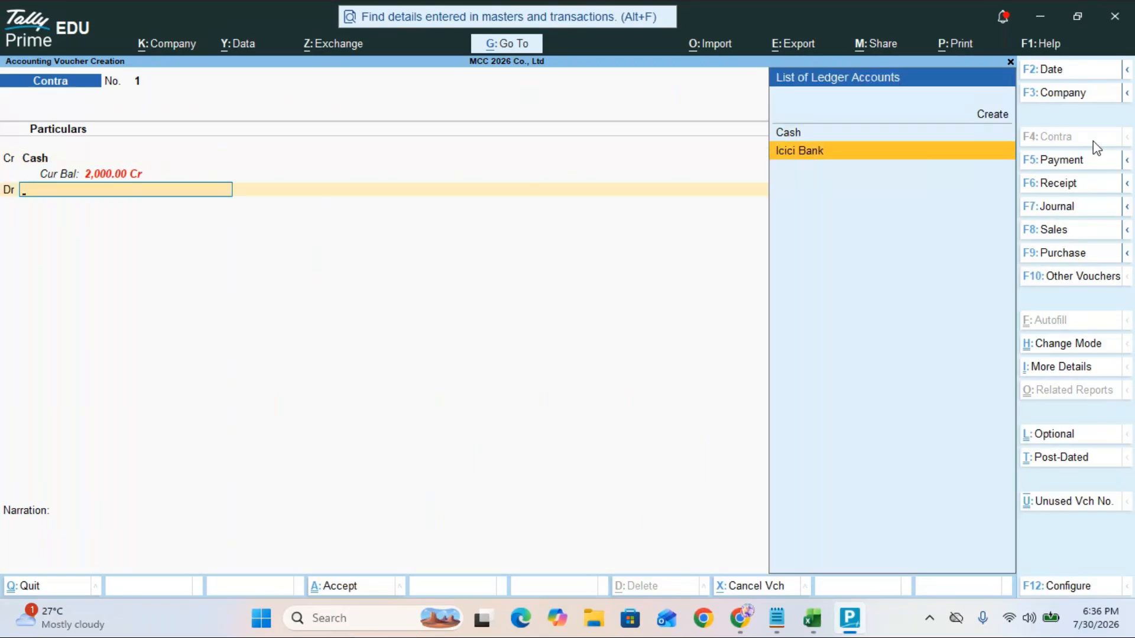
pyautogui.press('Return')
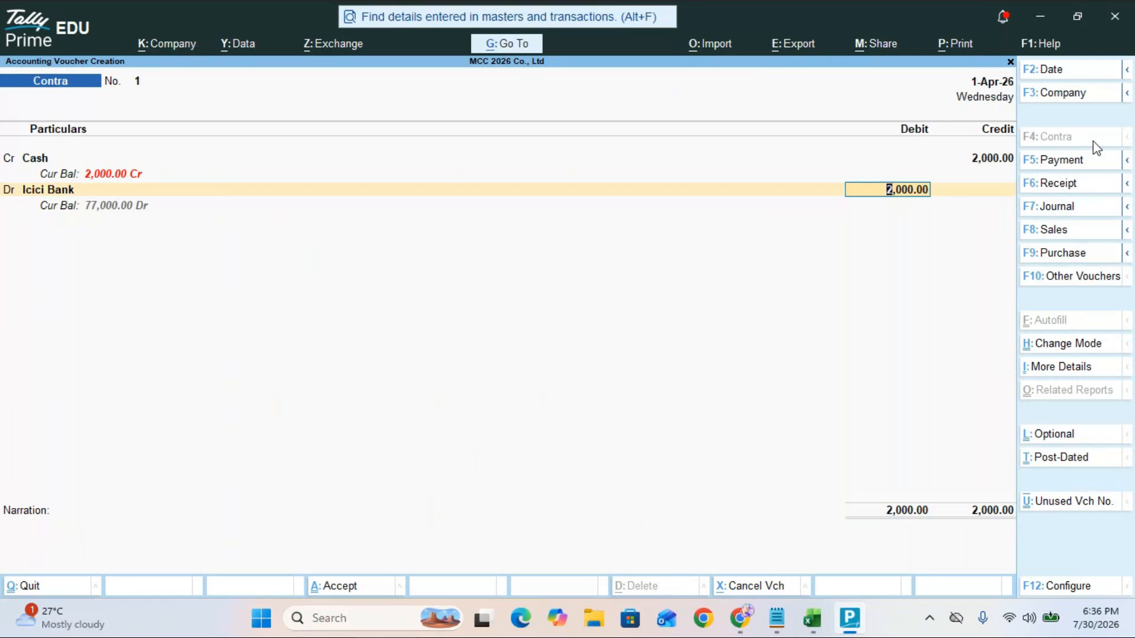
pyautogui.press('Return')
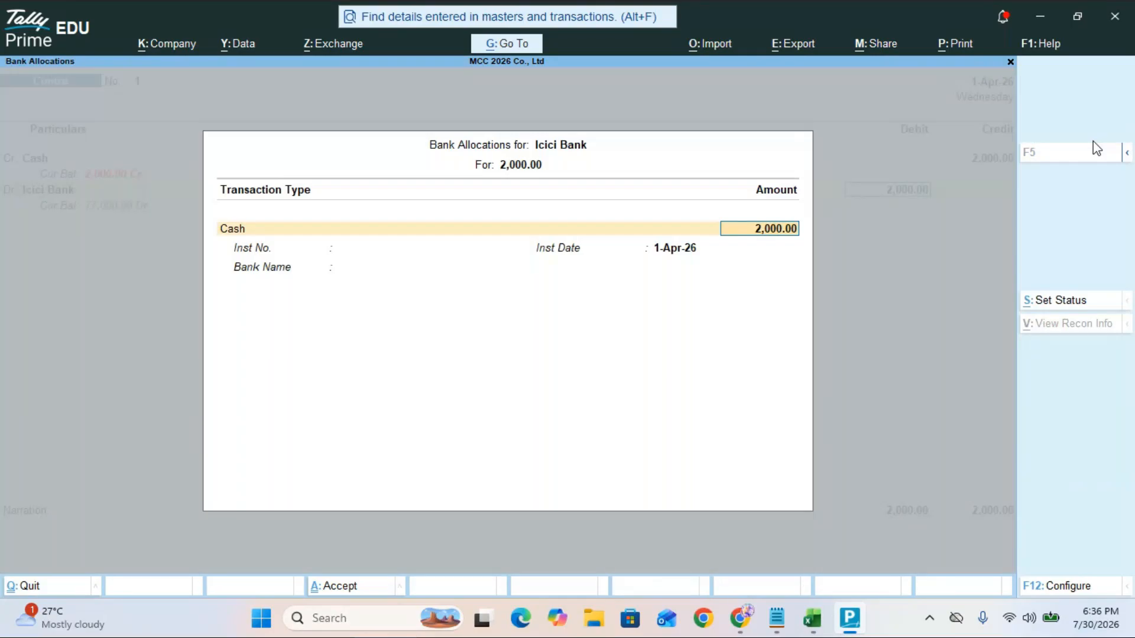
# Step: Record the Icici Bank cash deposit's denominations as one 2000 note
pyautogui.press('Return')
pyautogui.write('1')
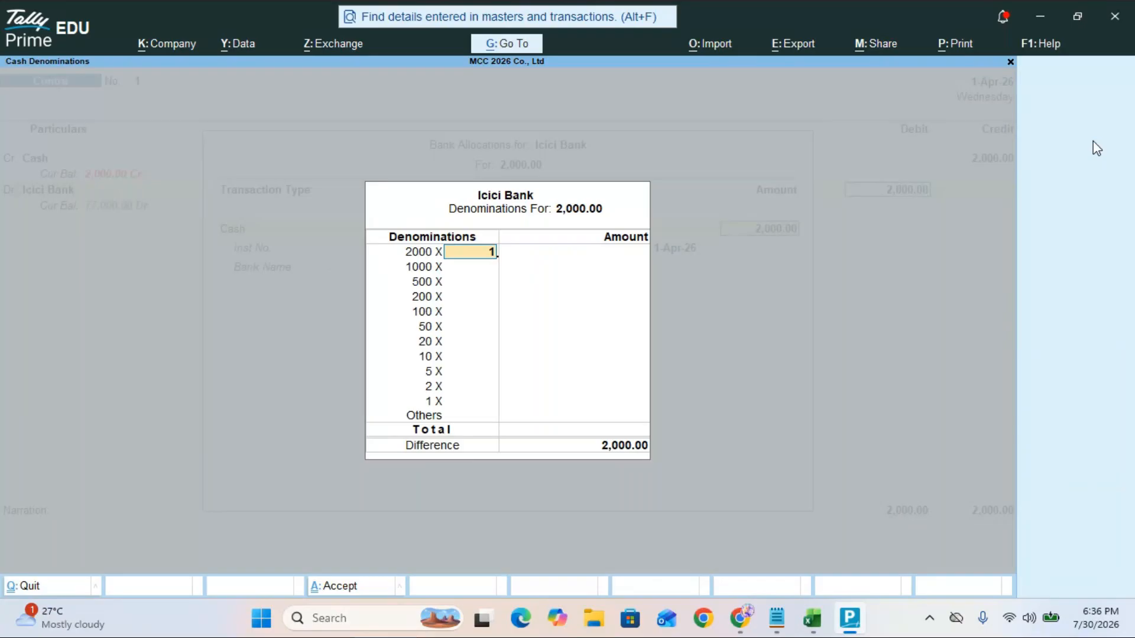
pyautogui.press('Return')
pyautogui.press('Return')
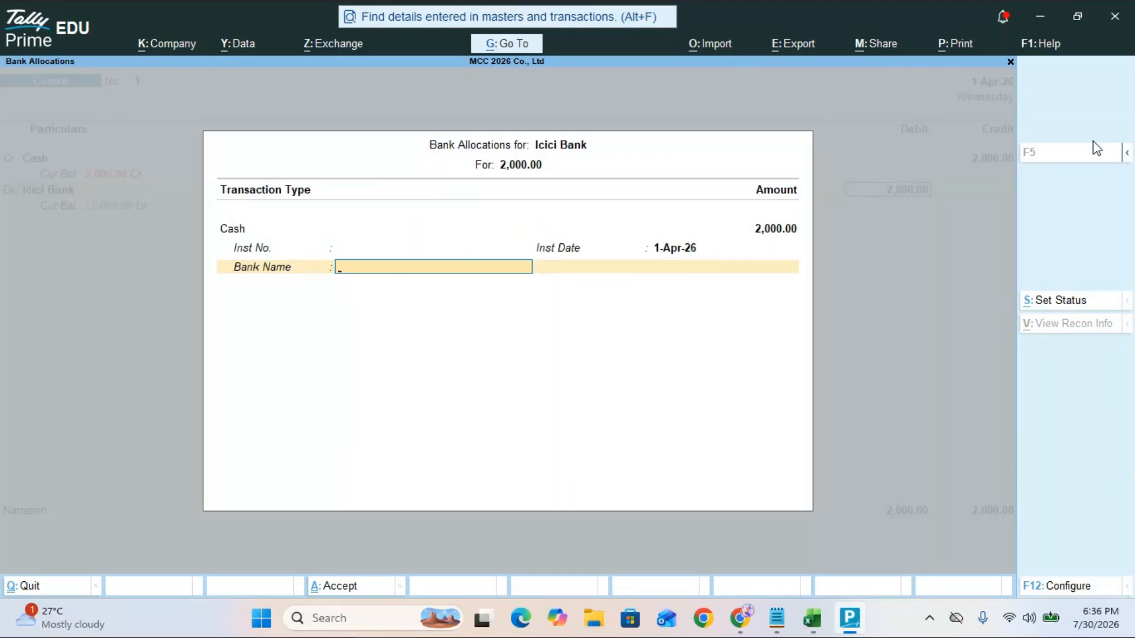
# Step: Specify Icici Bank as the bank name in the bank allocation and enter the narration "being cash deposited"
pyautogui.write('I')
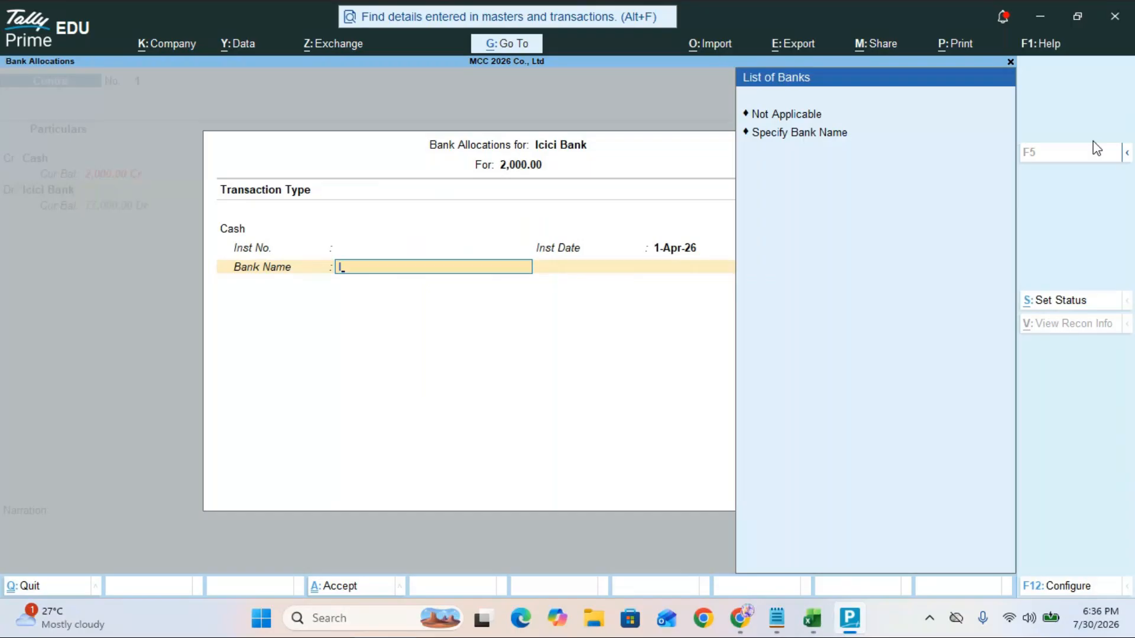
pyautogui.press('Down')
pyautogui.press('Return')
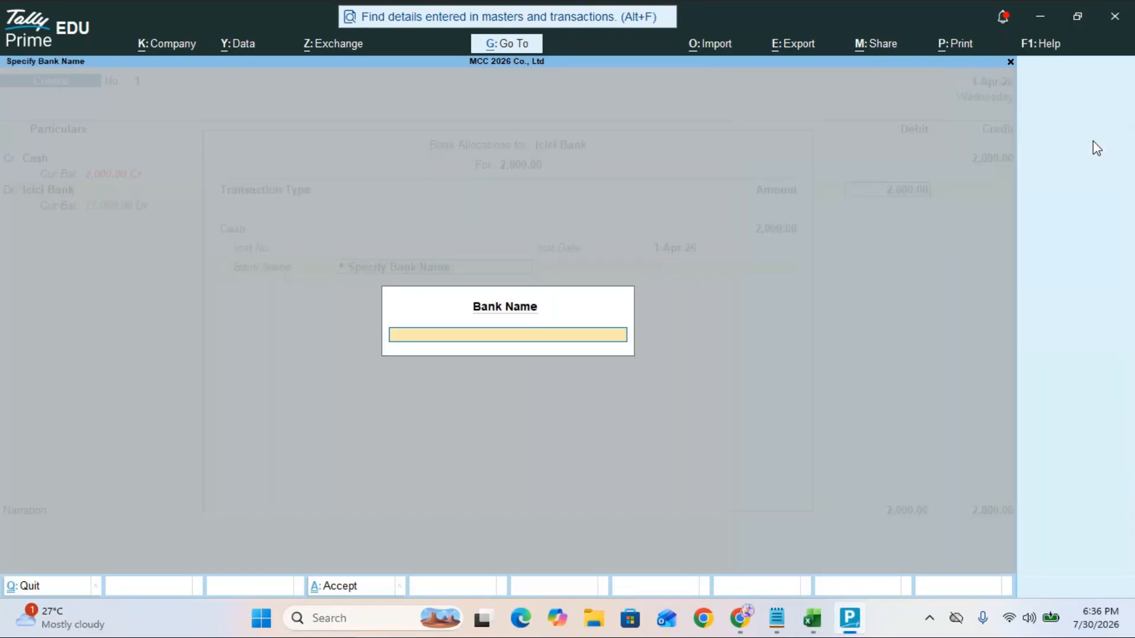
pyautogui.write('Icici Bank')
pyautogui.press('Return')
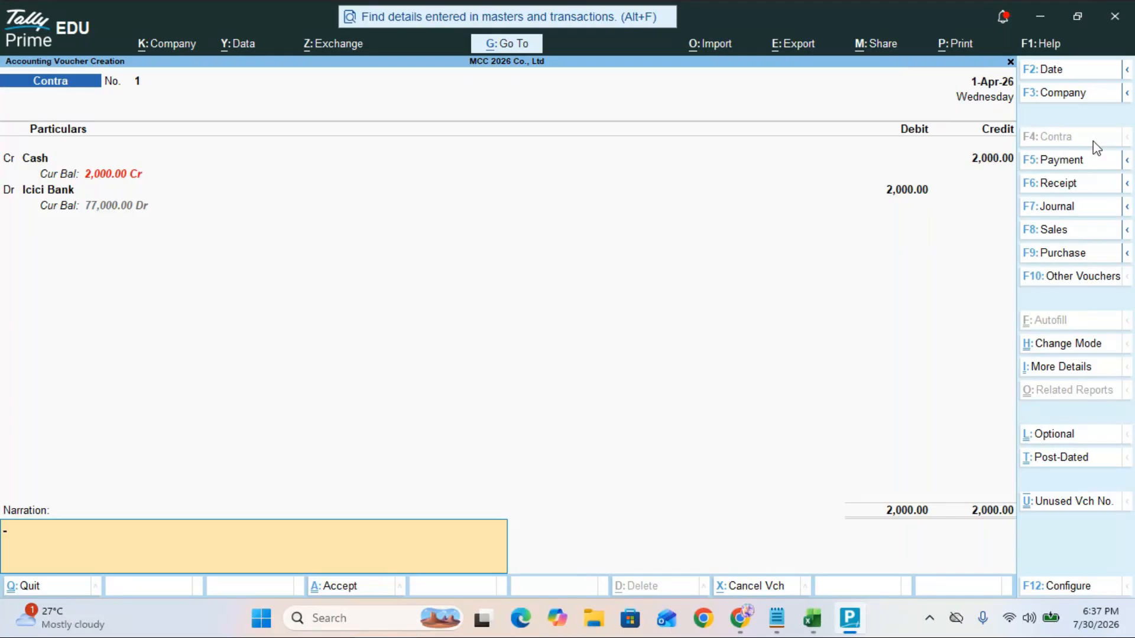
pyautogui.write('being cash deposited')
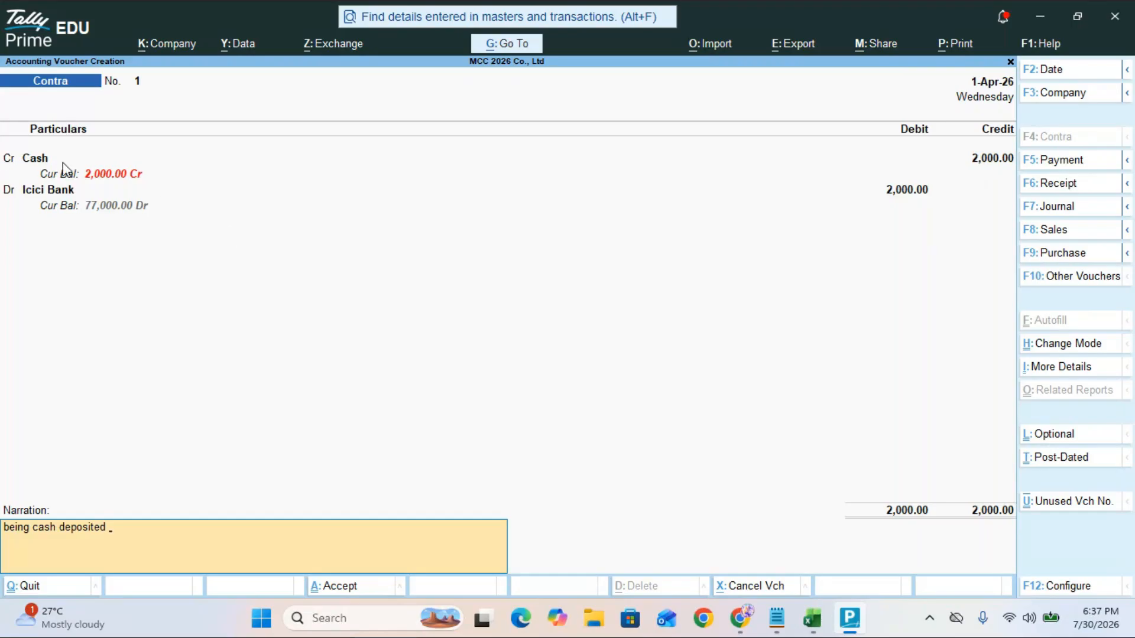
# Step: Review the Cash credit entry and the Icici Bank debit entry of the contra voucher
pyautogui.click(42, 162)
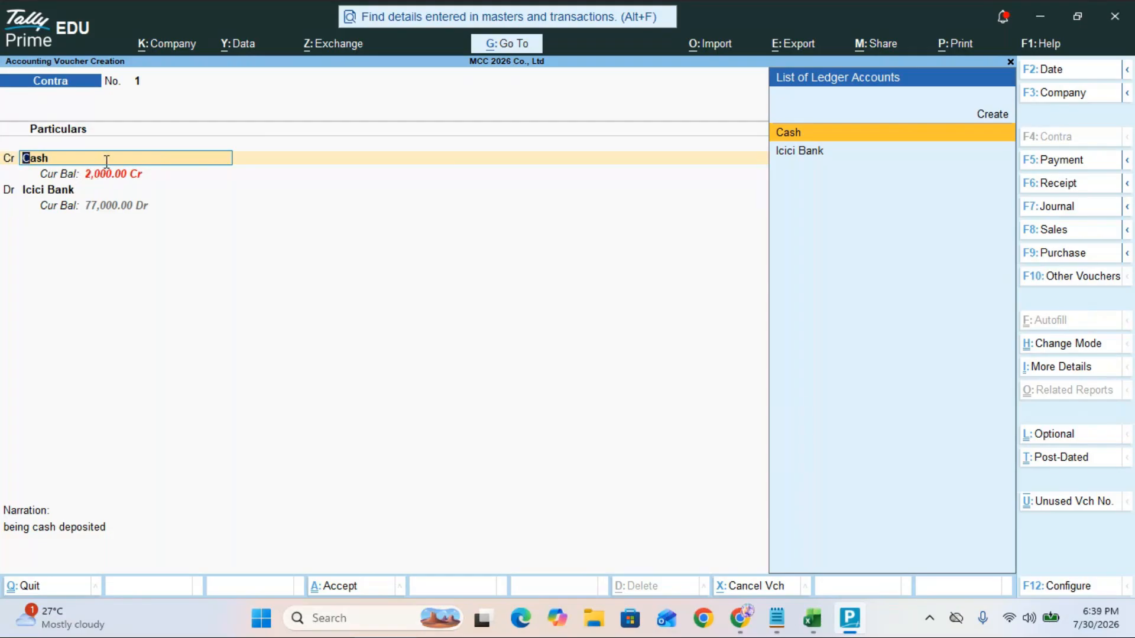
pyautogui.press('Return')
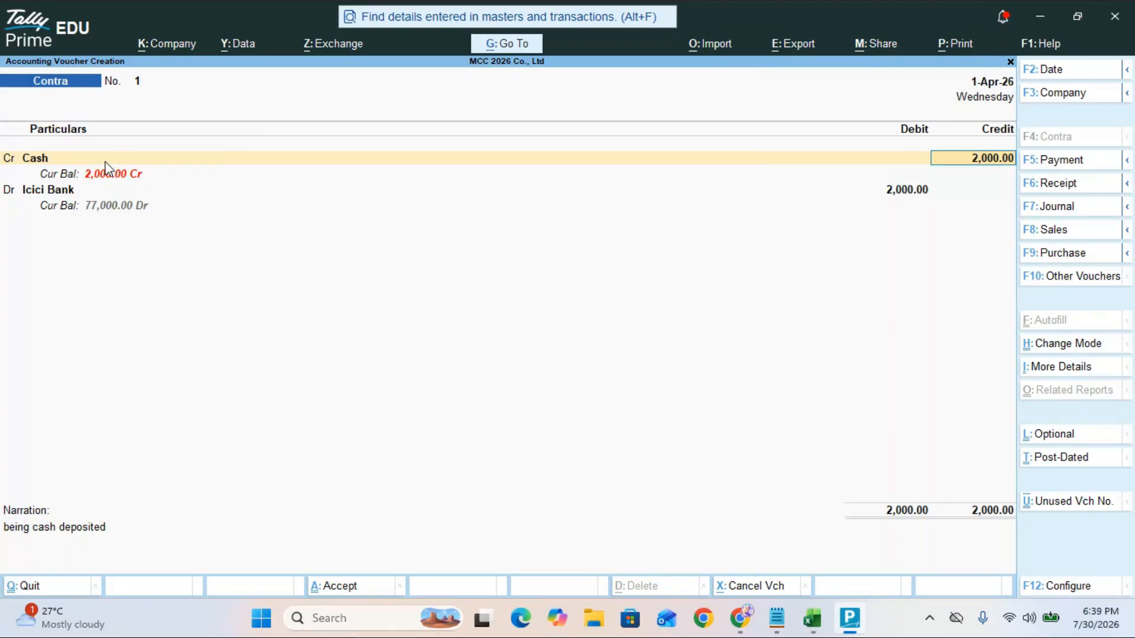
pyautogui.press('Return')
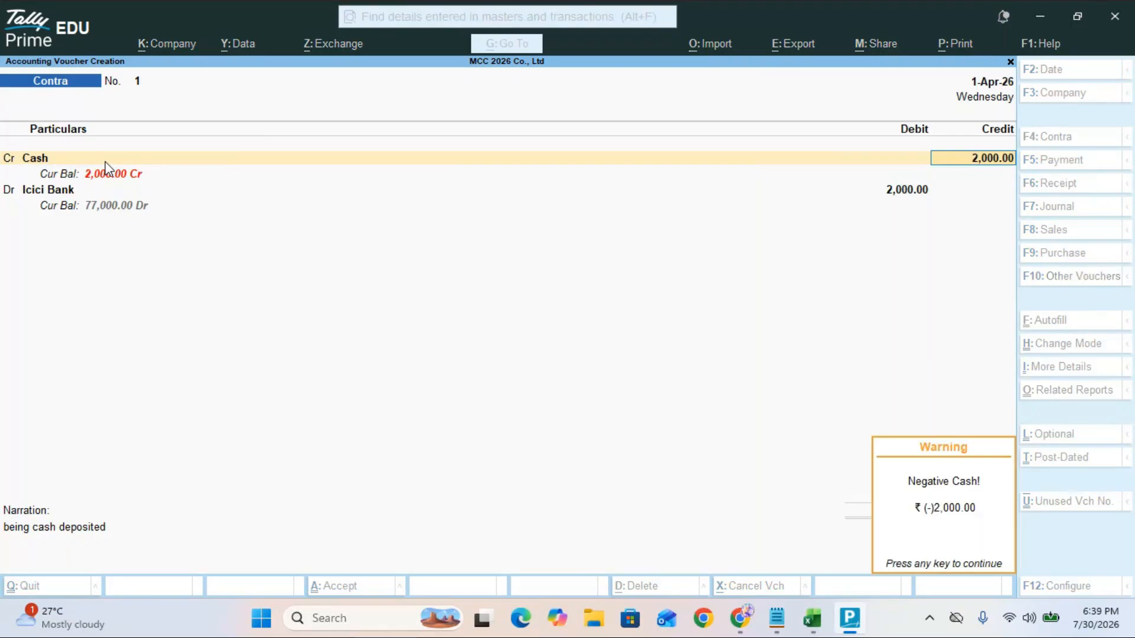
pyautogui.press('Return')
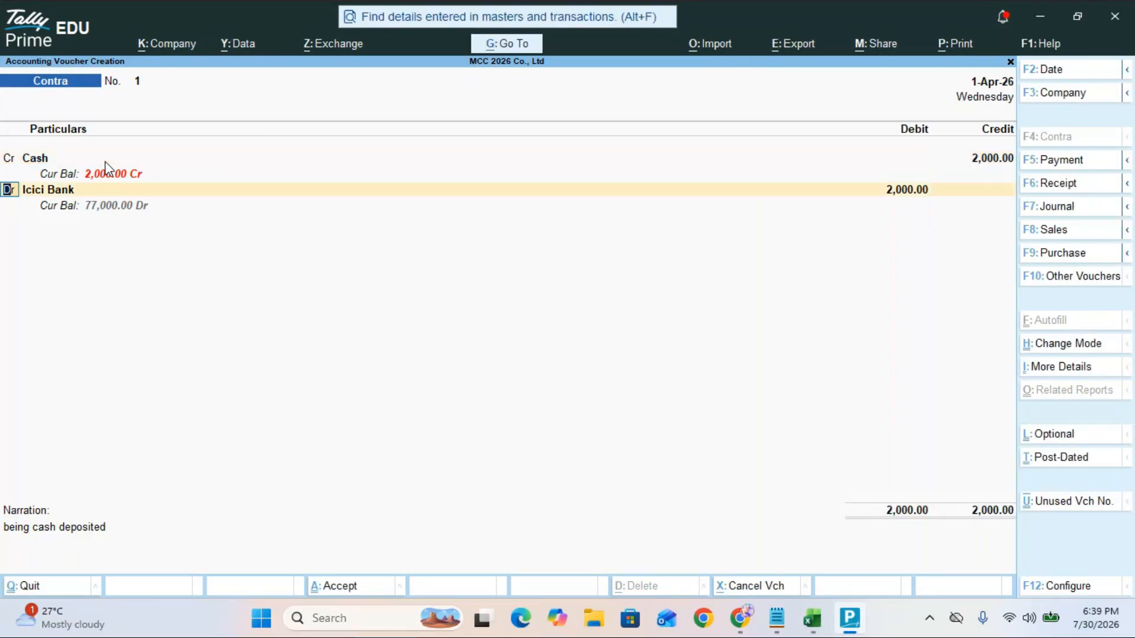
pyautogui.press('Return')
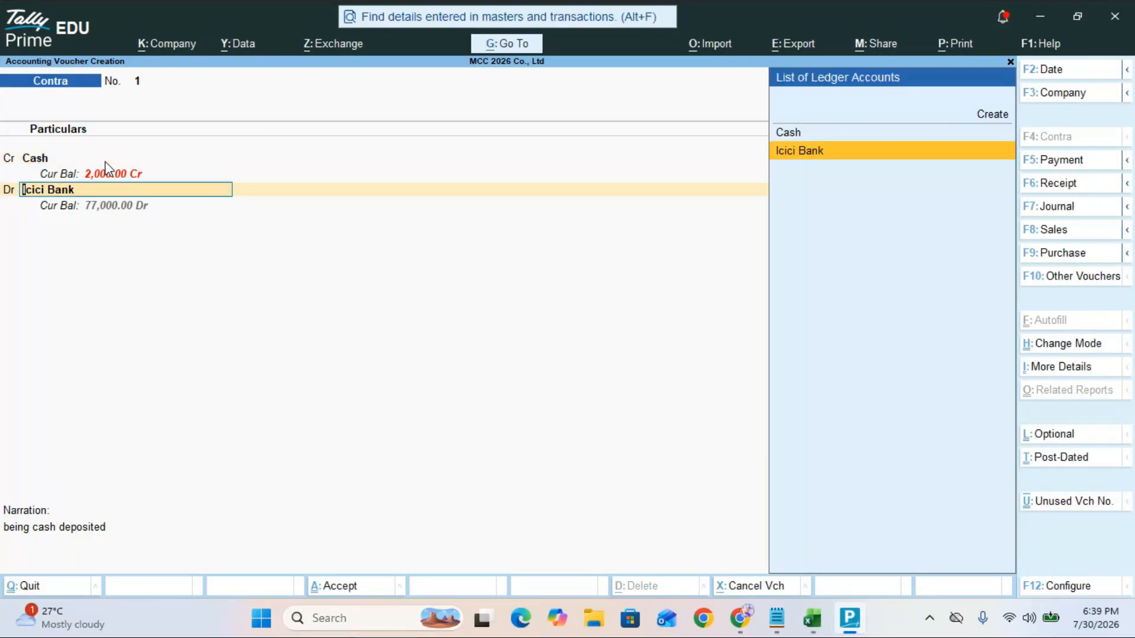
pyautogui.press('Return')
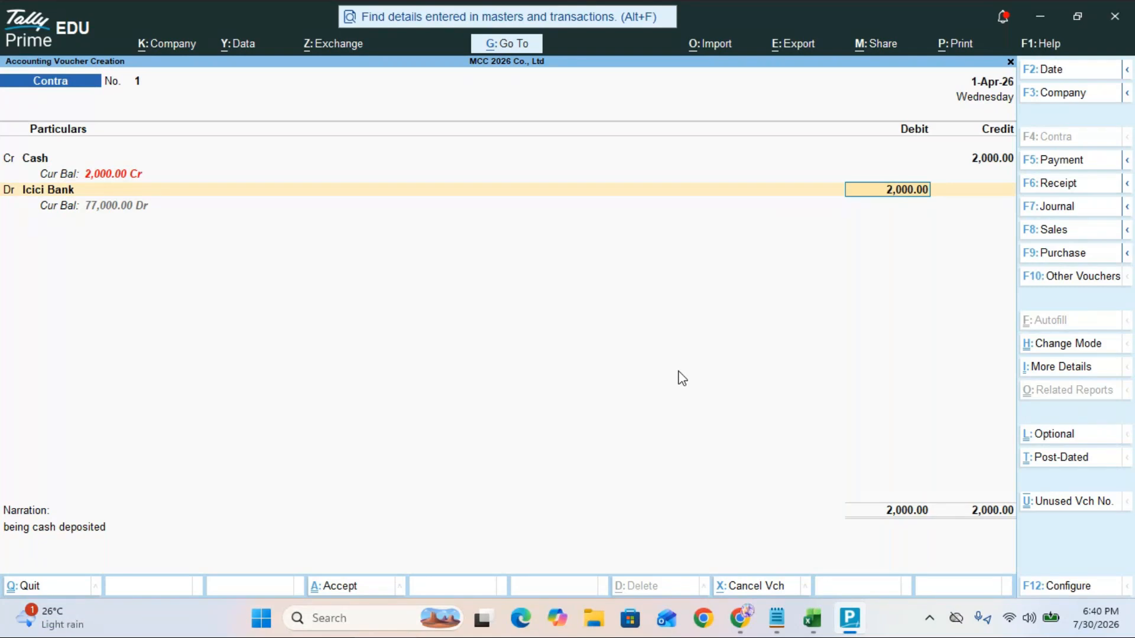
pyautogui.press('Return')
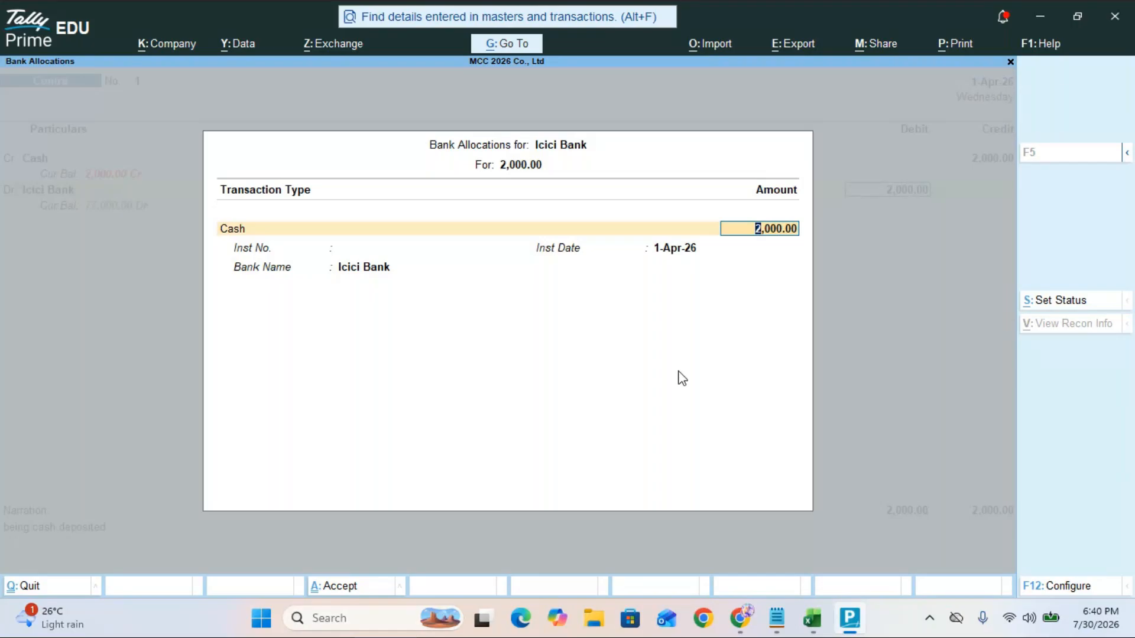
pyautogui.press('BackSpace')
pyautogui.press('Escape')
pyautogui.press('y')
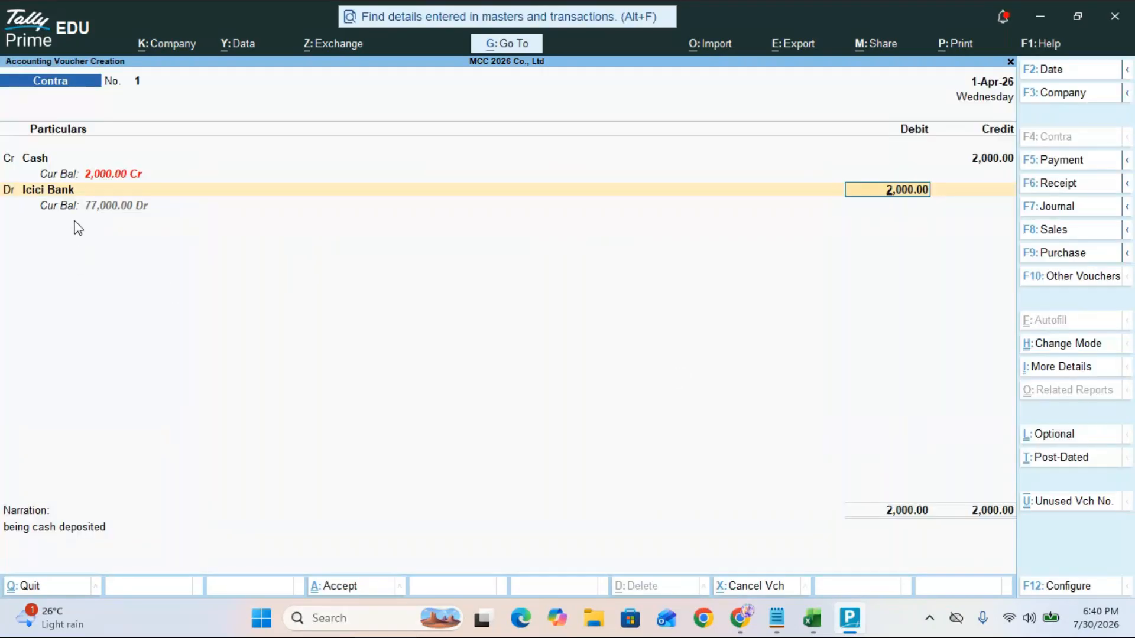
pyautogui.press('Return')
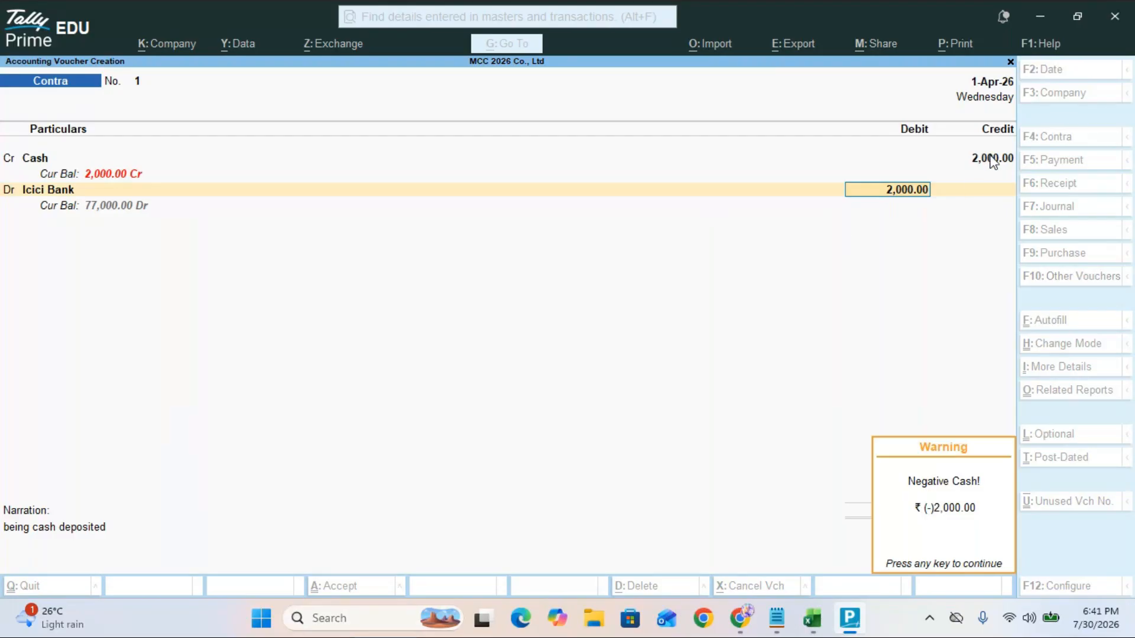
pyautogui.press('BackSpace')
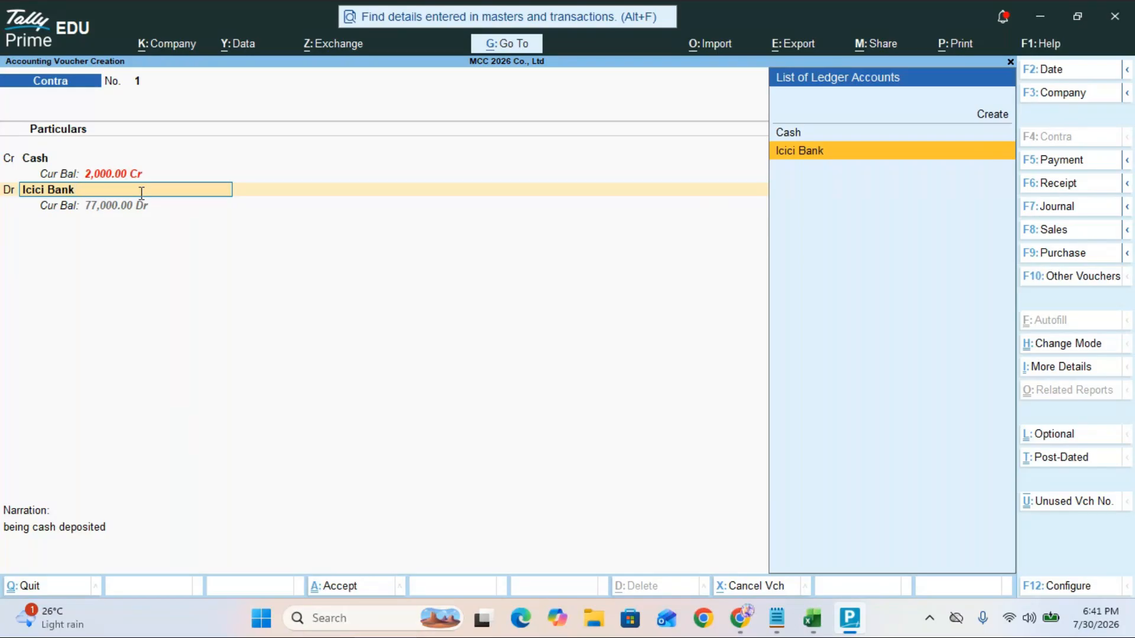
pyautogui.press('Return')
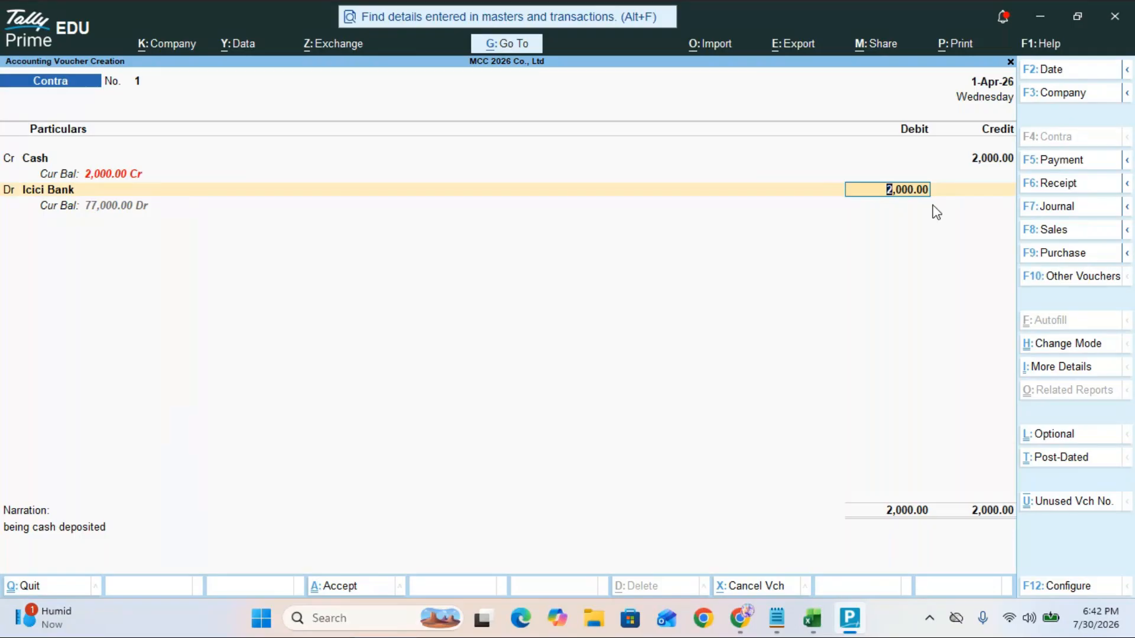
# Step: Review the Icici Bank allocation with its cash denominations and bank name, and return to the voucher narration
pyautogui.press('Return')
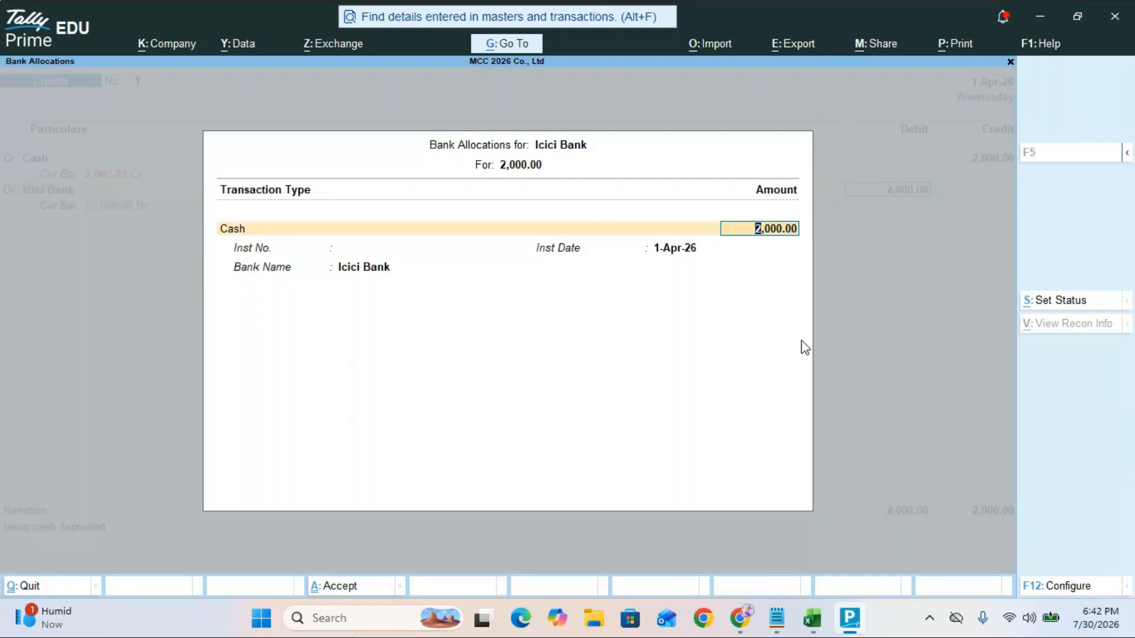
pyautogui.press('Return')
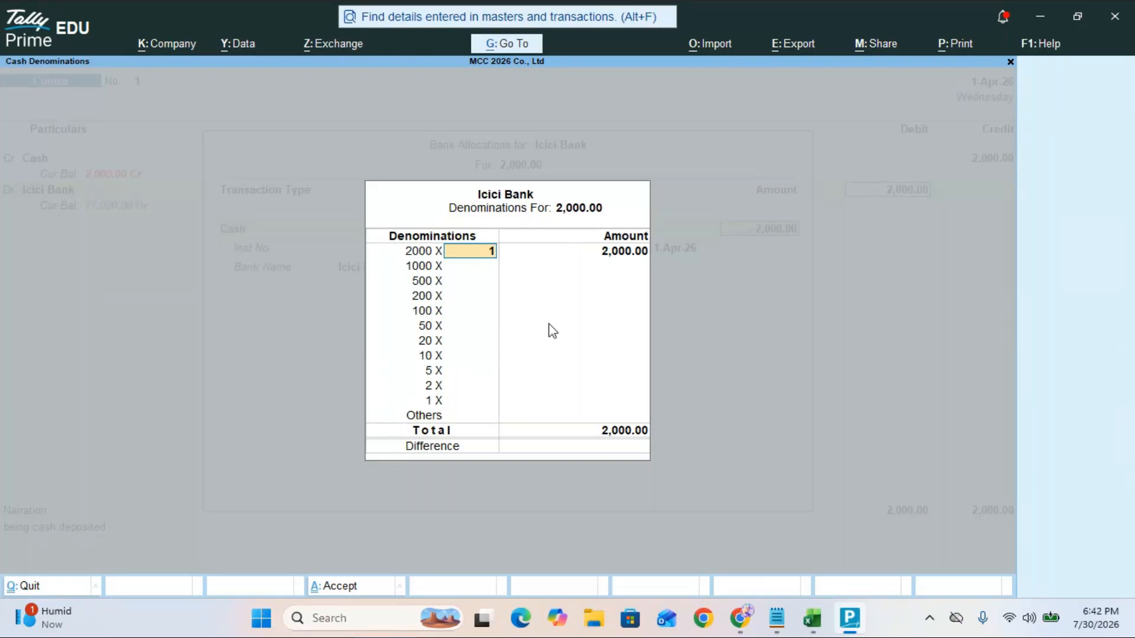
pyautogui.press('Return')
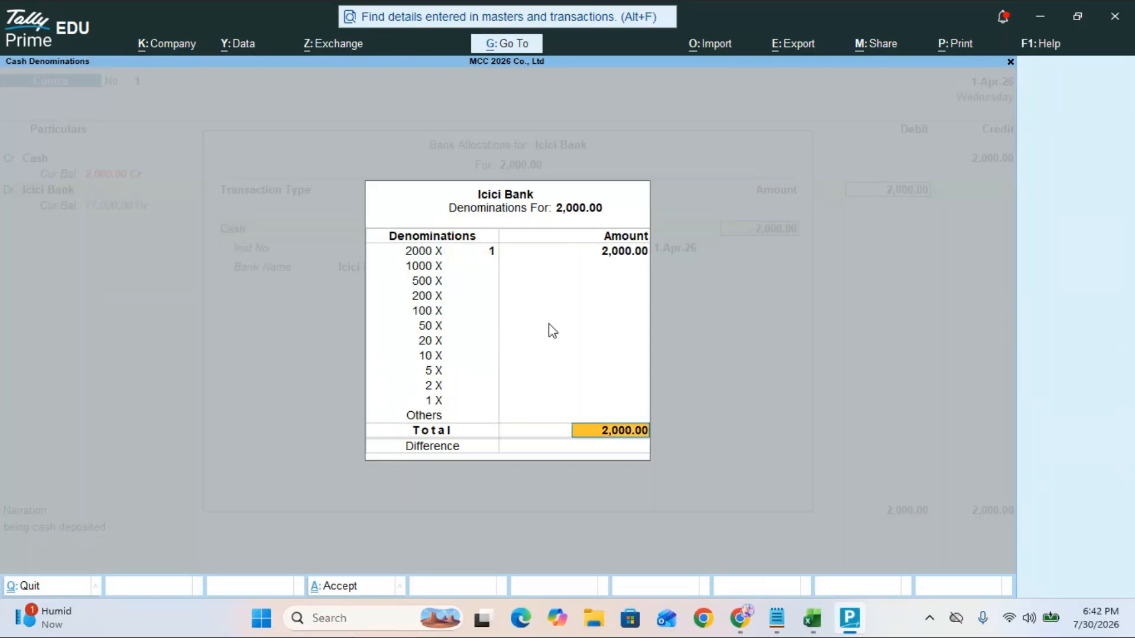
pyautogui.press('Return')
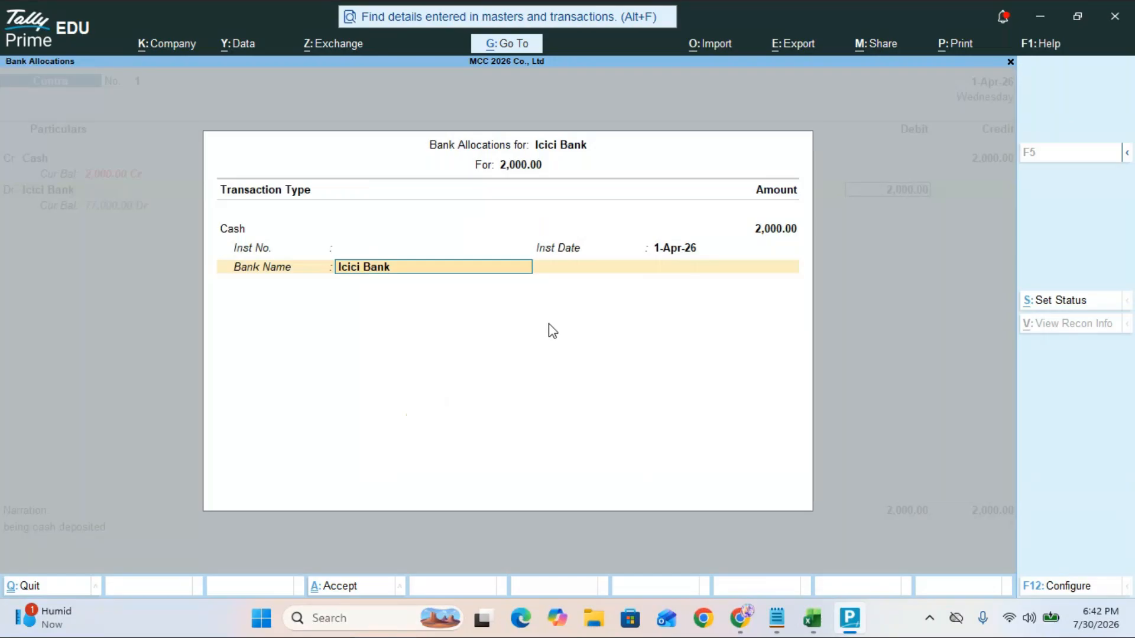
pyautogui.press('Return')
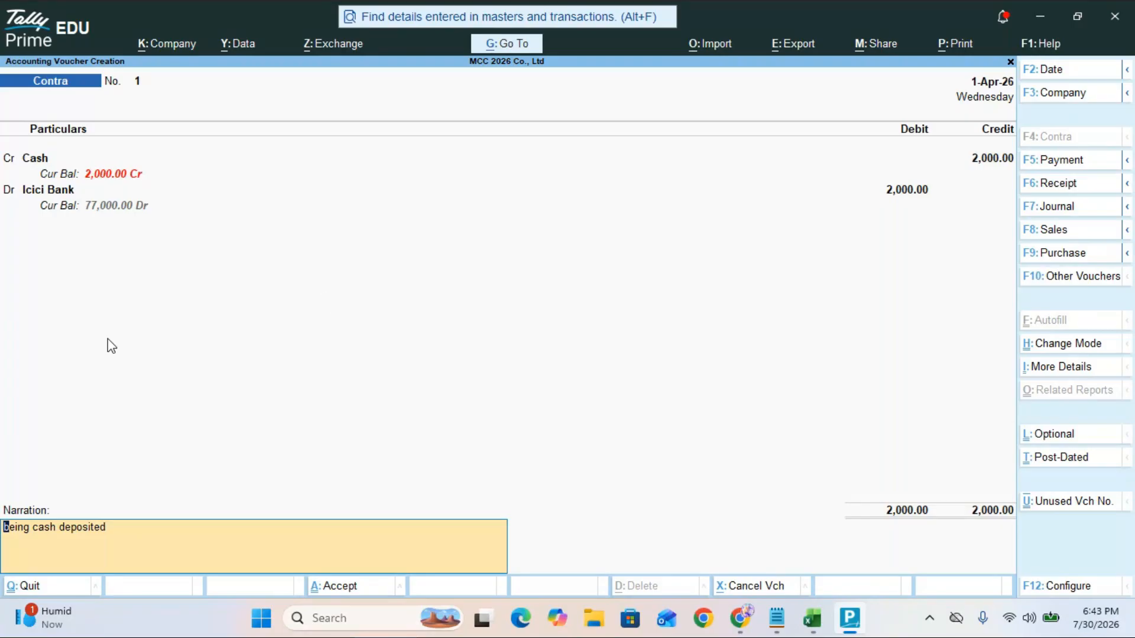
pyautogui.click(892, 191)
pyautogui.press('Return')
pyautogui.press('Return')
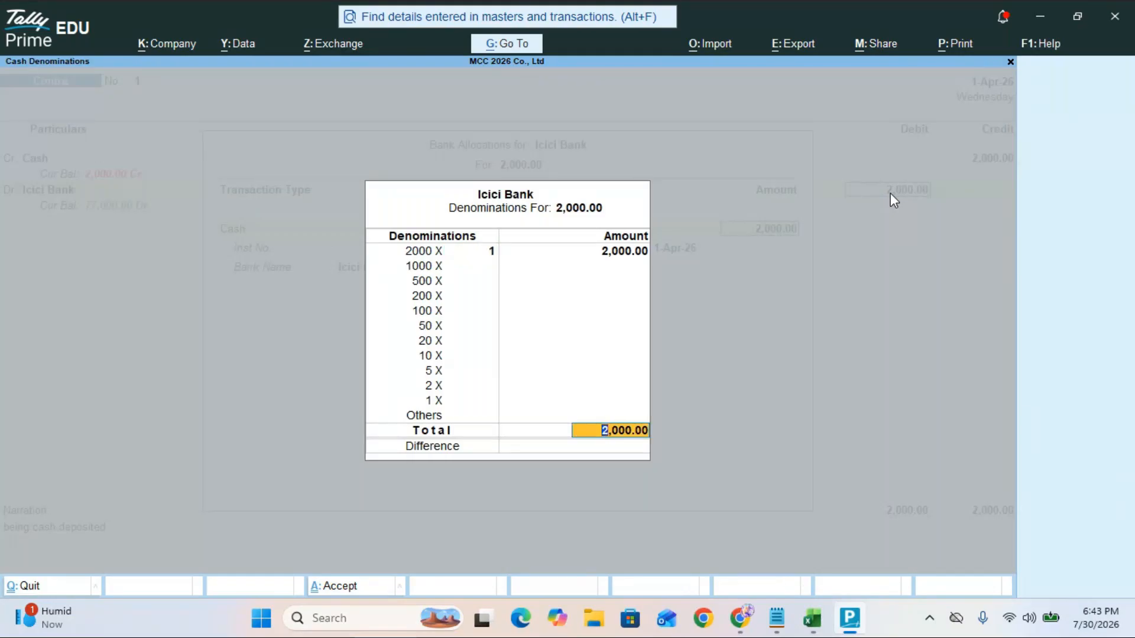
pyautogui.press('Return')
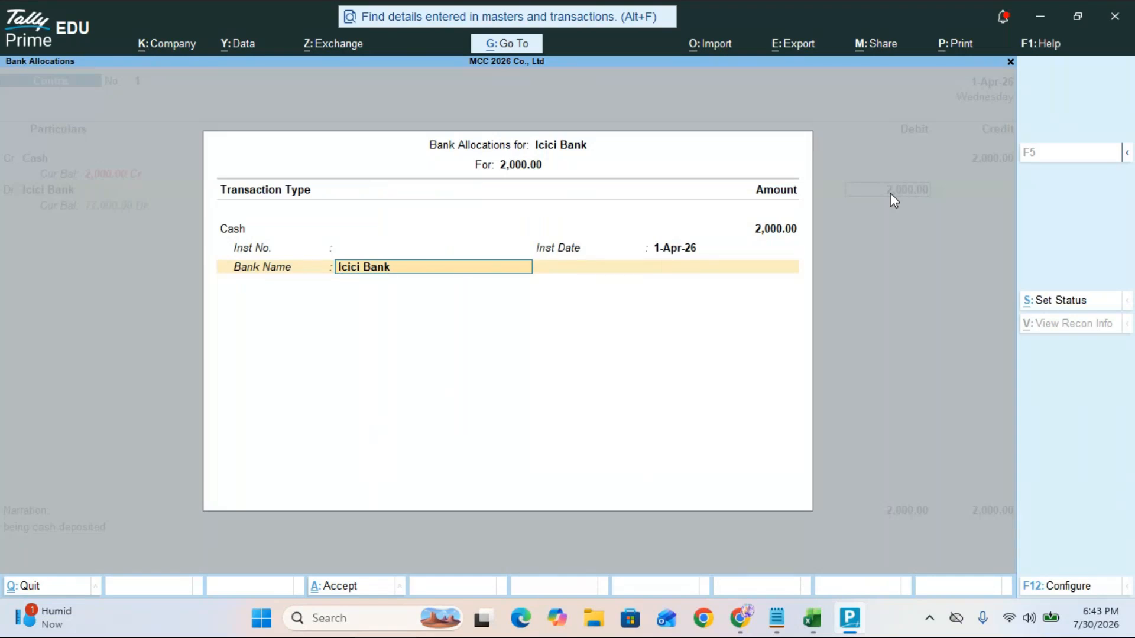
pyautogui.press('Return')
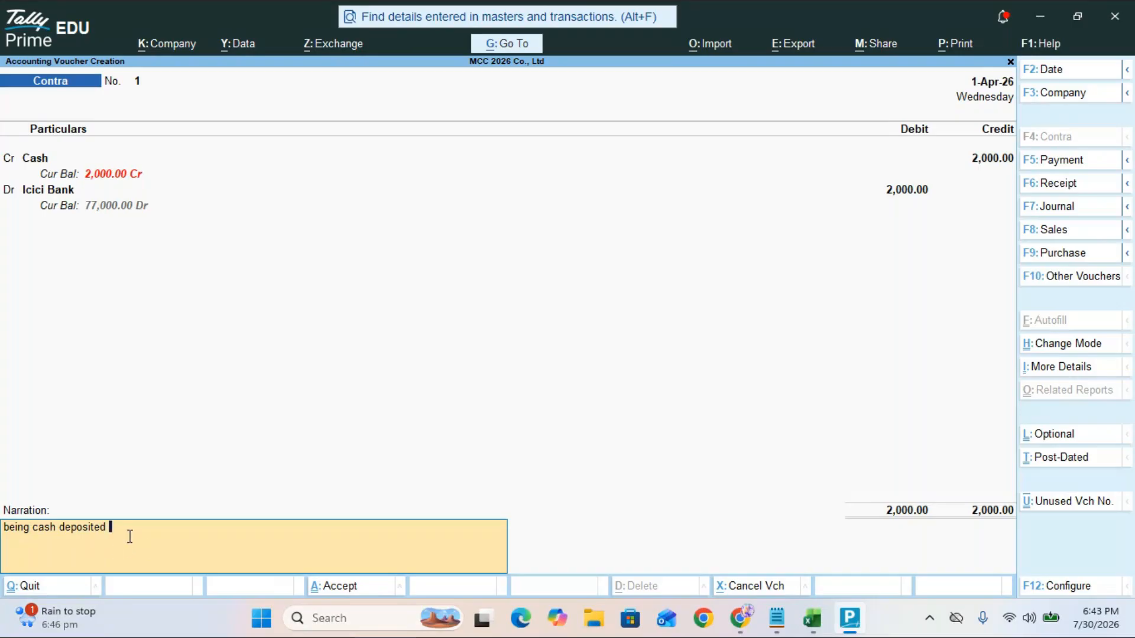
# Step: Extend the narration to "being cash deposited to Icici bank" and accept the contra voucher
pyautogui.write('to Ici')
pyautogui.press('BackSpace')
pyautogui.press('BackSpace')
pyautogui.write('cici bank')
pyautogui.press('Return')
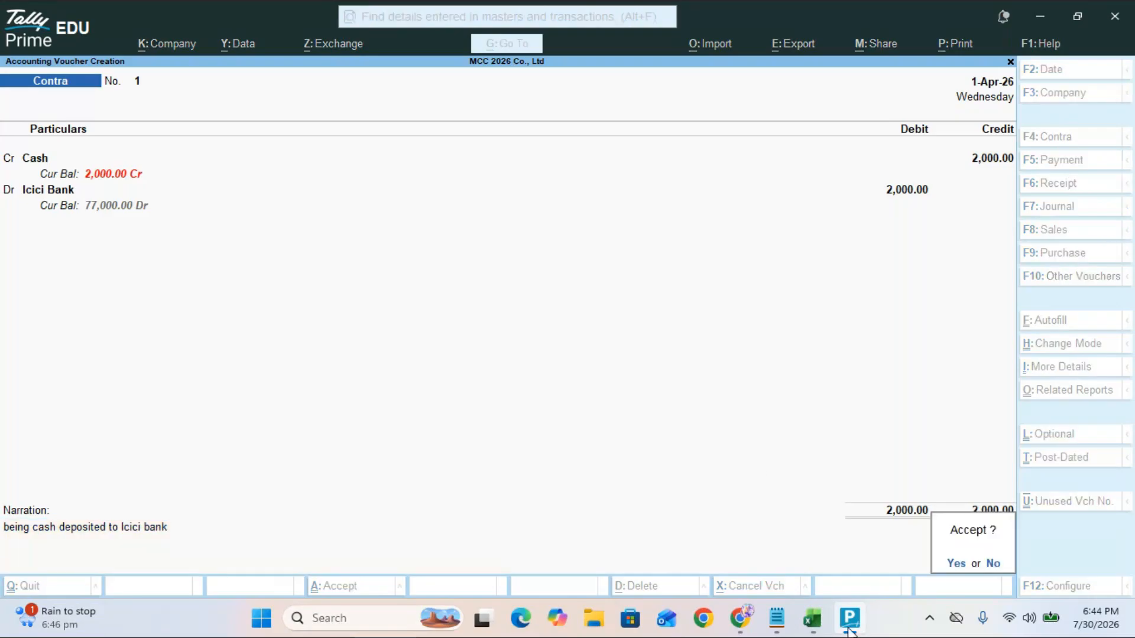
pyautogui.click(956, 564)
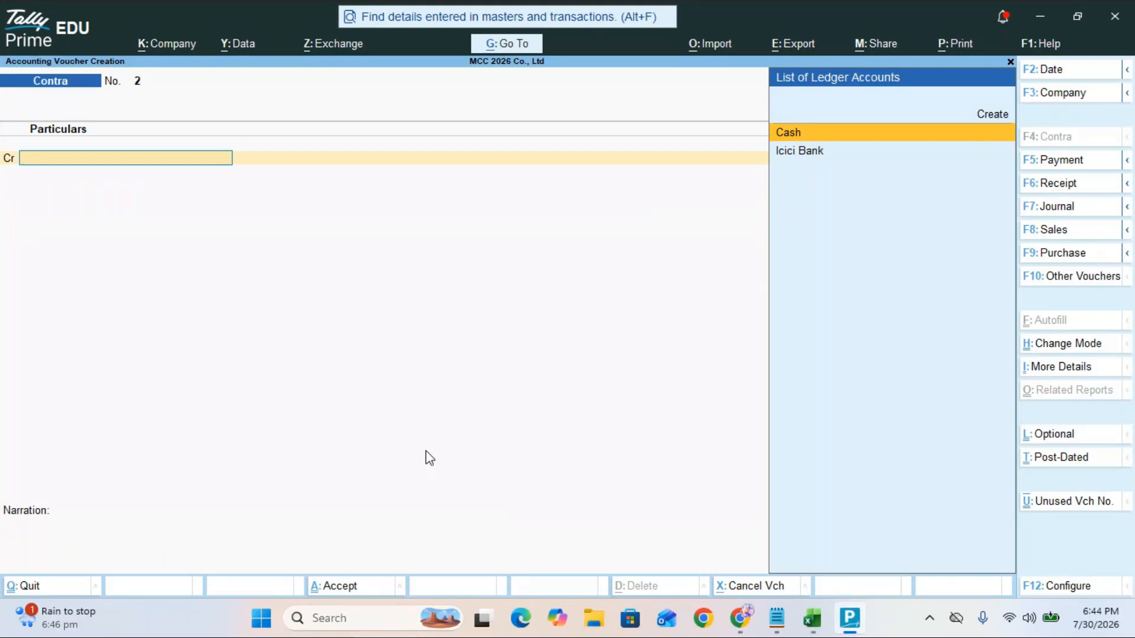
# Step: Quit the new contra voucher, return to the Gateway of Tally and select master alteration
pyautogui.press('Escape')
pyautogui.press('Return')
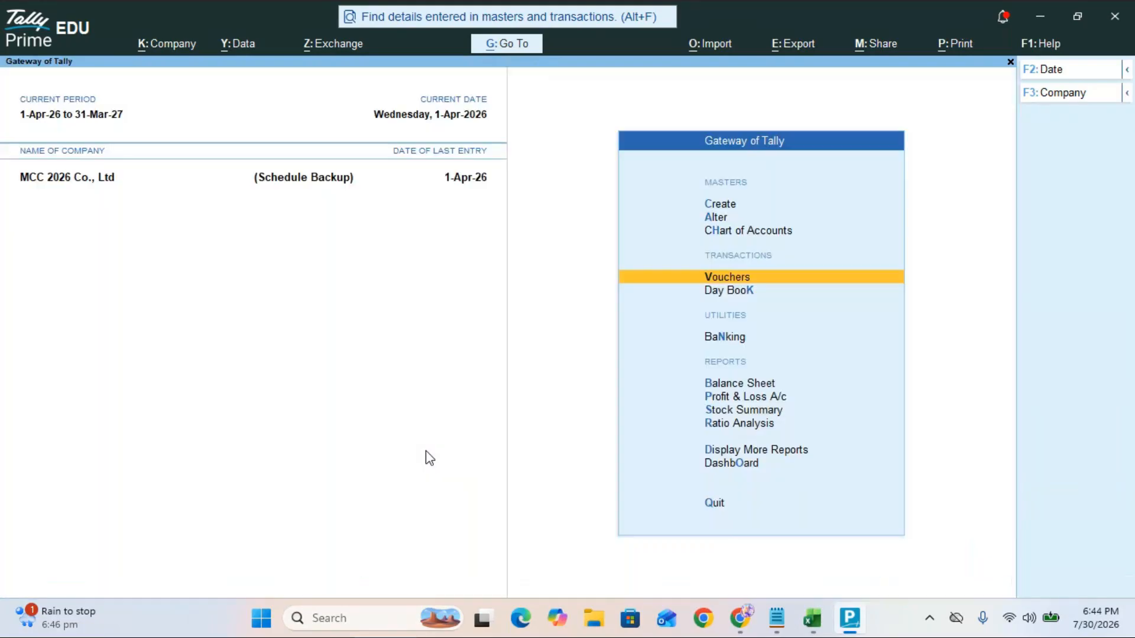
pyautogui.press('Up')
pyautogui.press('Up')
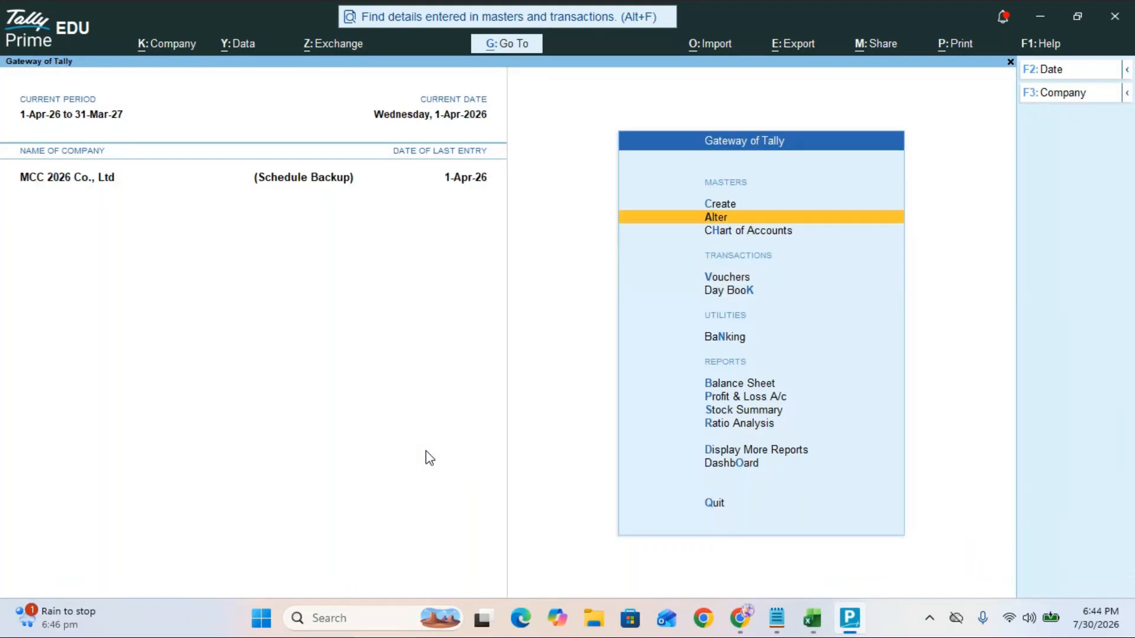
pyautogui.press('Up')
pyautogui.press('Up')
pyautogui.press('Up')
pyautogui.press('Up')
pyautogui.press('Up')
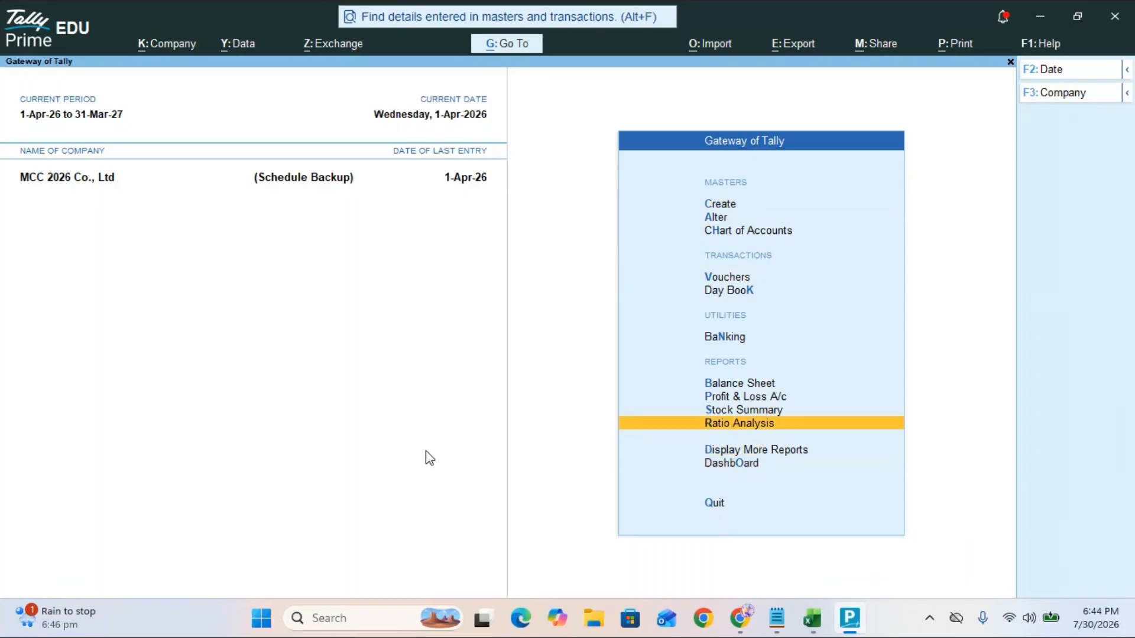
pyautogui.press('Up')
pyautogui.press('Up')
pyautogui.press('Up')
pyautogui.press('Up')
pyautogui.press('Up')
pyautogui.press('Up')
pyautogui.press('Up')
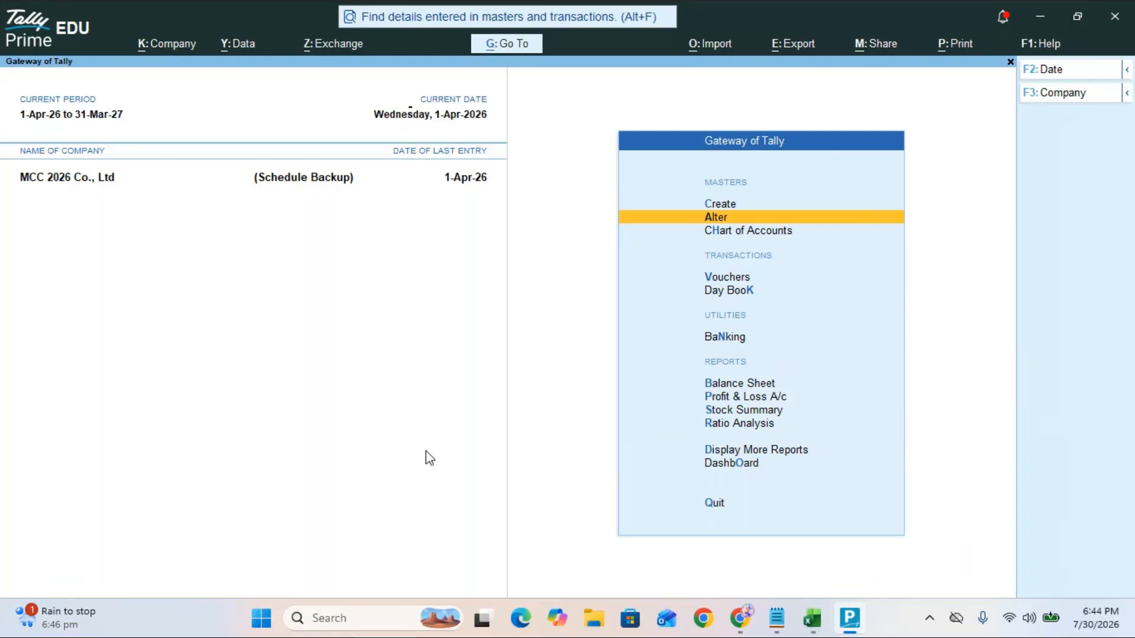
# Step: Alter the Cash ledger's opening balance to 80,000 Dr, save it and return to the Gateway of Tally
pyautogui.press('Return')
pyautogui.press('Down')
pyautogui.press('Return')
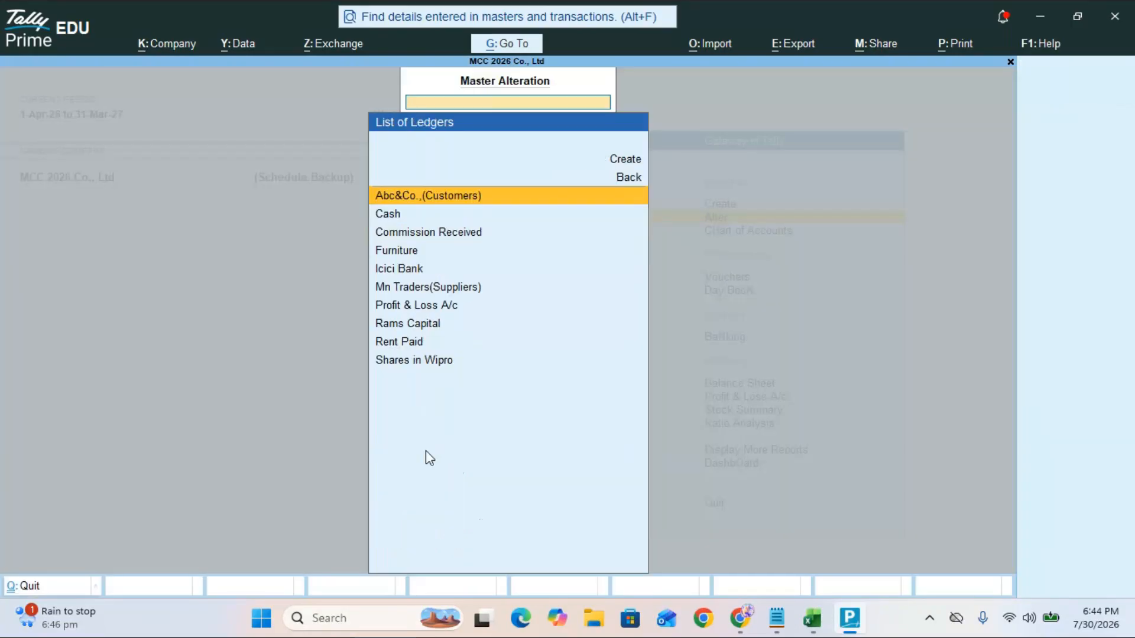
pyautogui.press('Down')
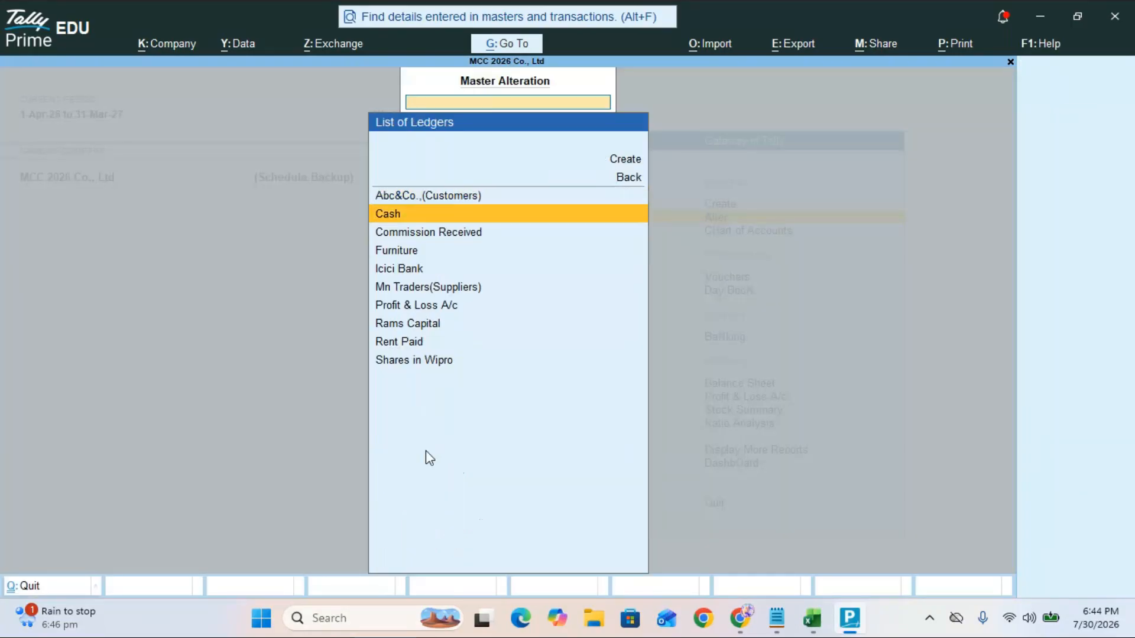
pyautogui.press('Return')
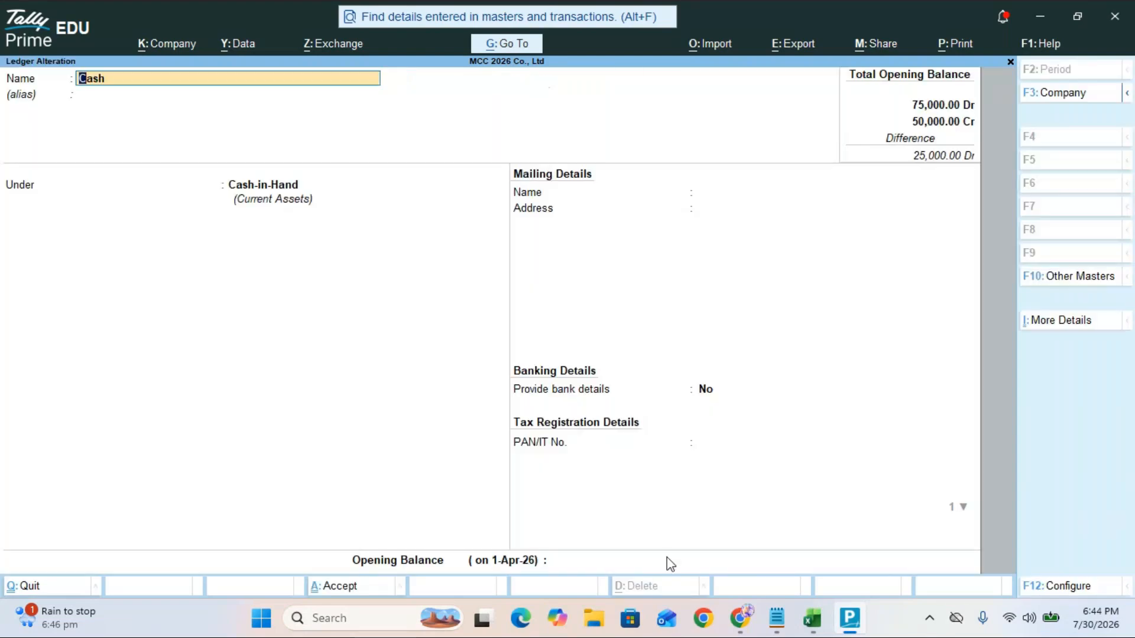
pyautogui.click(562, 559)
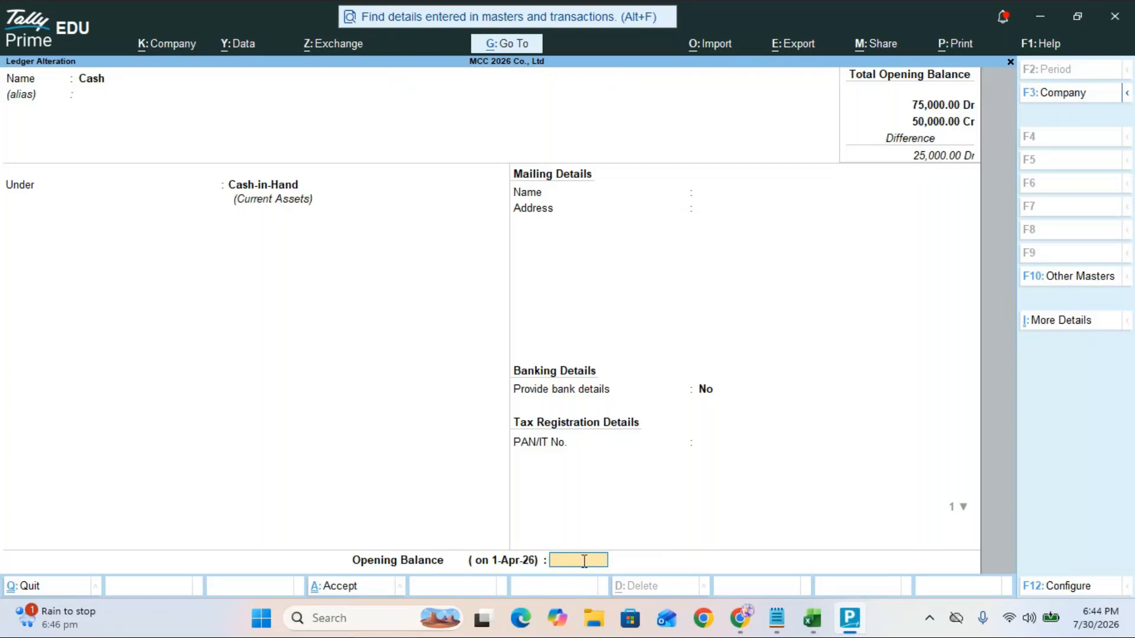
pyautogui.write('80000')
pyautogui.press('Return')
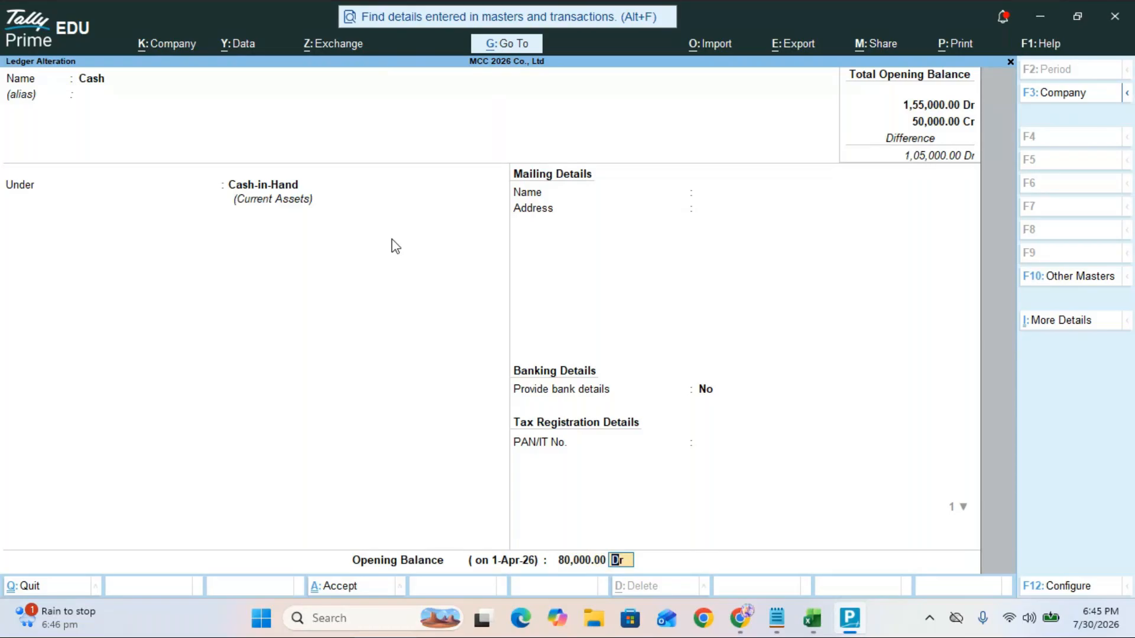
pyautogui.press('Return')
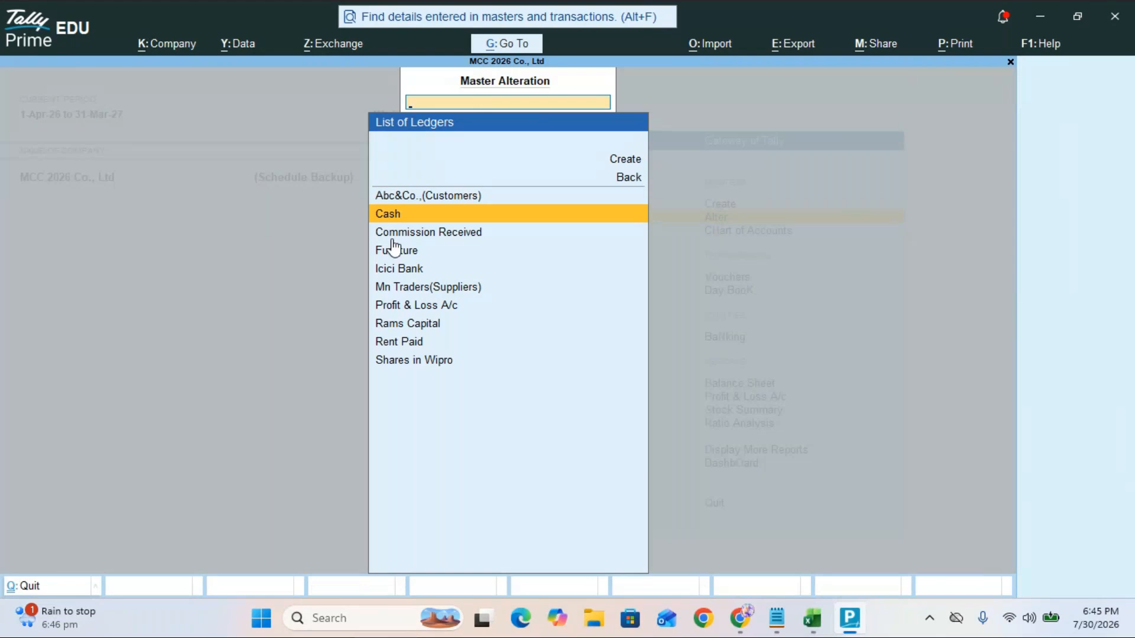
pyautogui.press('Escape')
pyautogui.press('Escape')
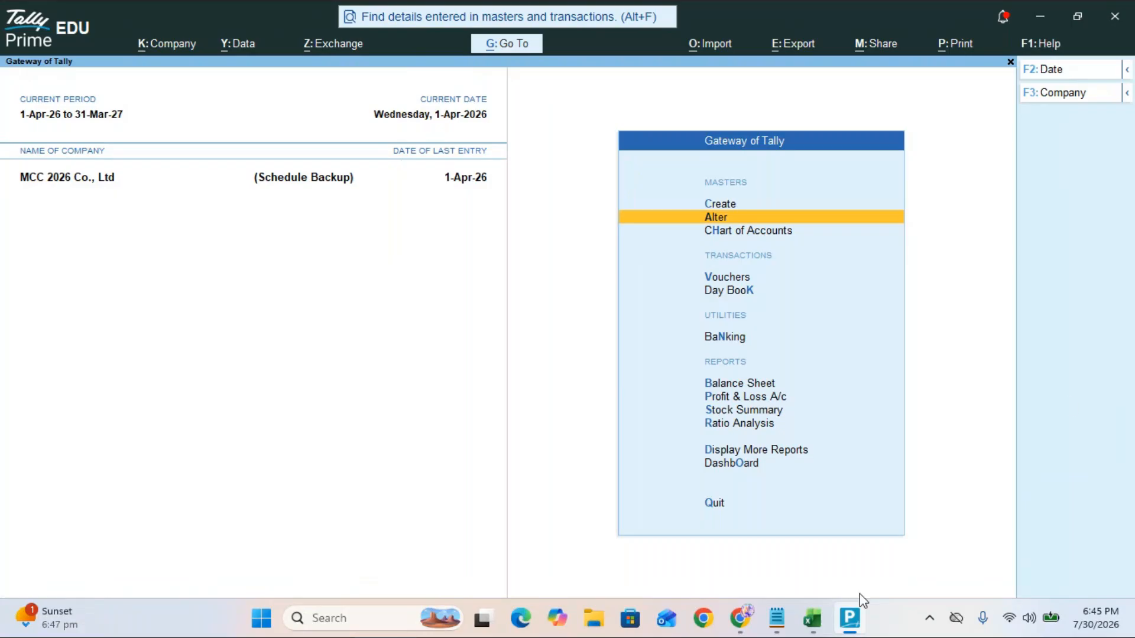
# Step: Switch to the Notepad notes and begin a second example, "2. withdrawn of cash", below the deposit example
pyautogui.click(779, 623)
pyautogui.scroll(-1, 343, 545)
pyautogui.write('2. withdrwa')
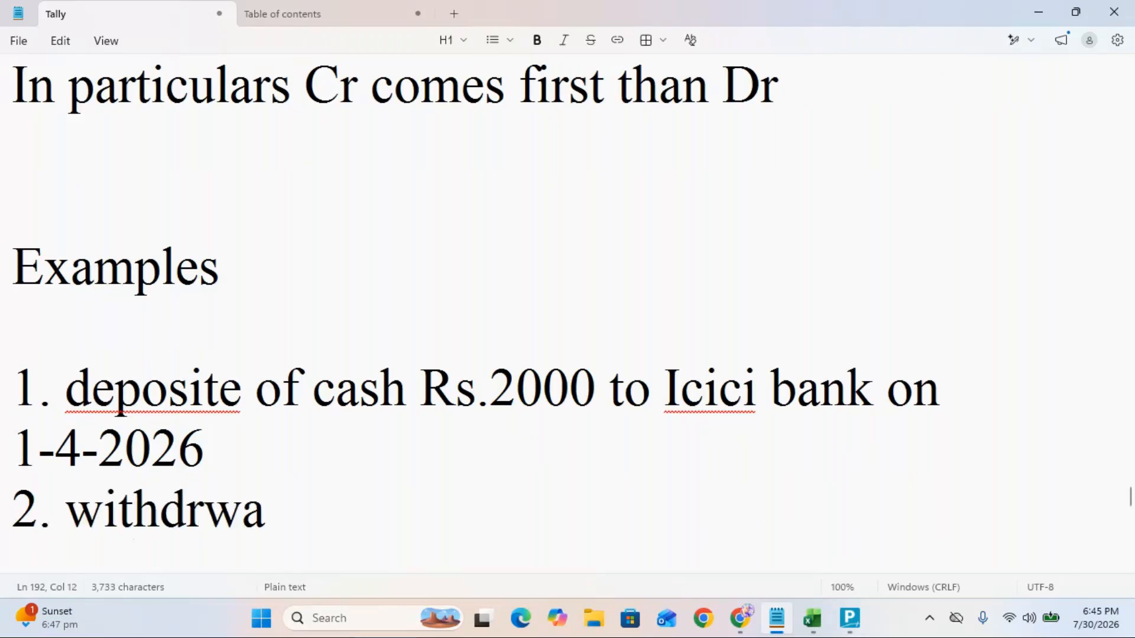
pyautogui.press('BackSpace')
pyautogui.press('BackSpace')
pyautogui.write('awn o')
pyautogui.write('ff')
pyautogui.press('BackSpace')
pyautogui.press('BackSpace')
pyautogui.write('cash')
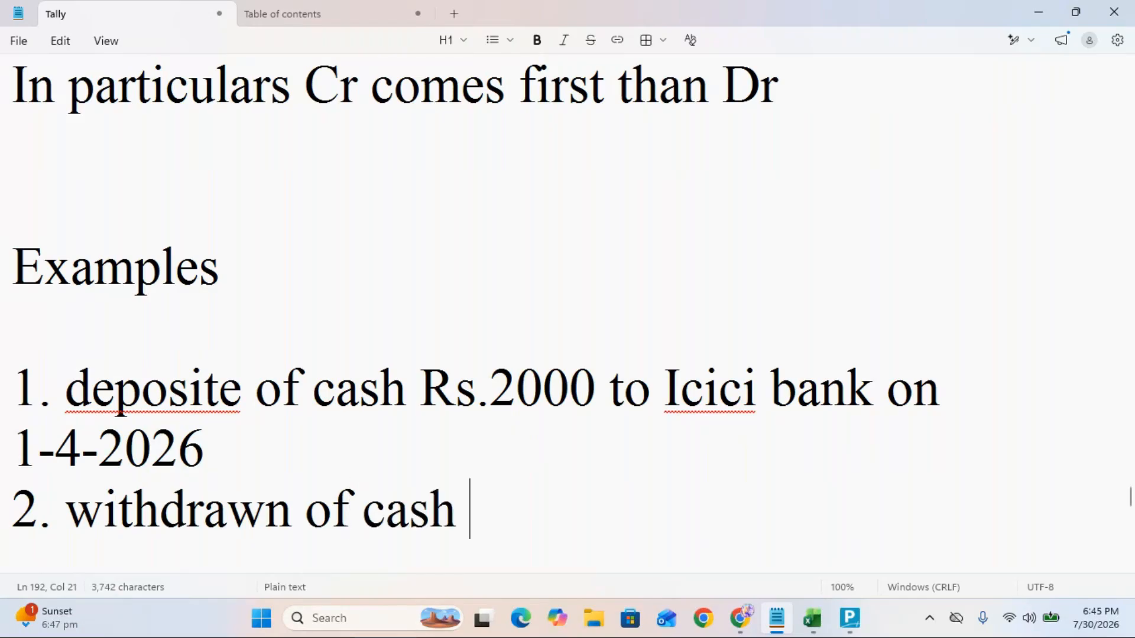
# Step: Complete the second example with "Rs.3000 from HDFC bank.", leaving out a date, and highlight the bank name
pyautogui.write(' Rs.3000')
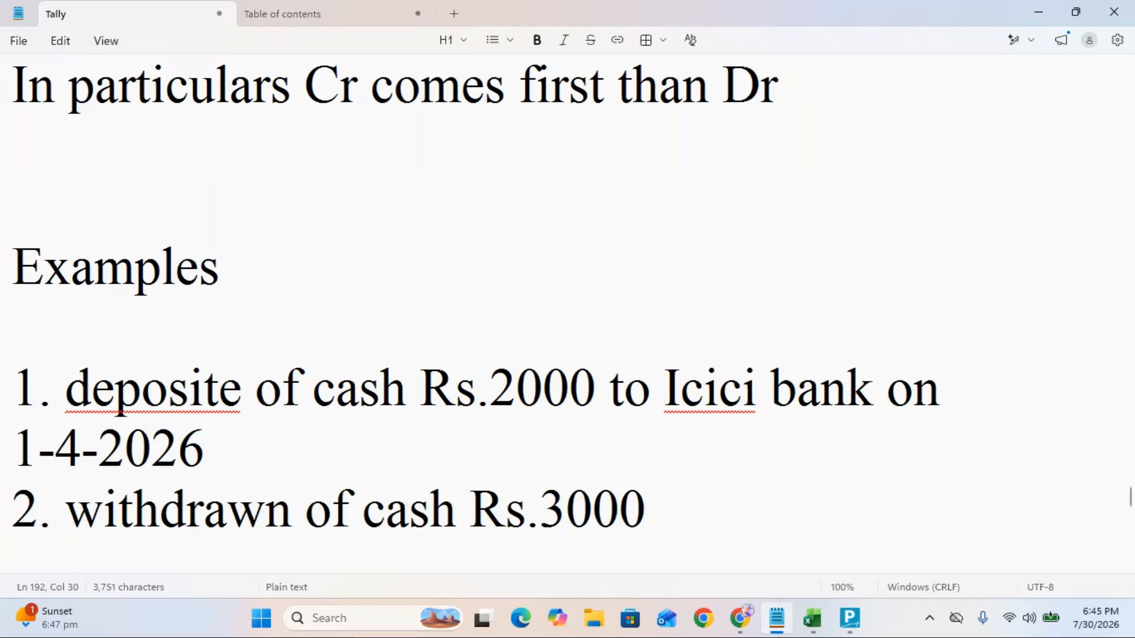
pyautogui.write('  from H')
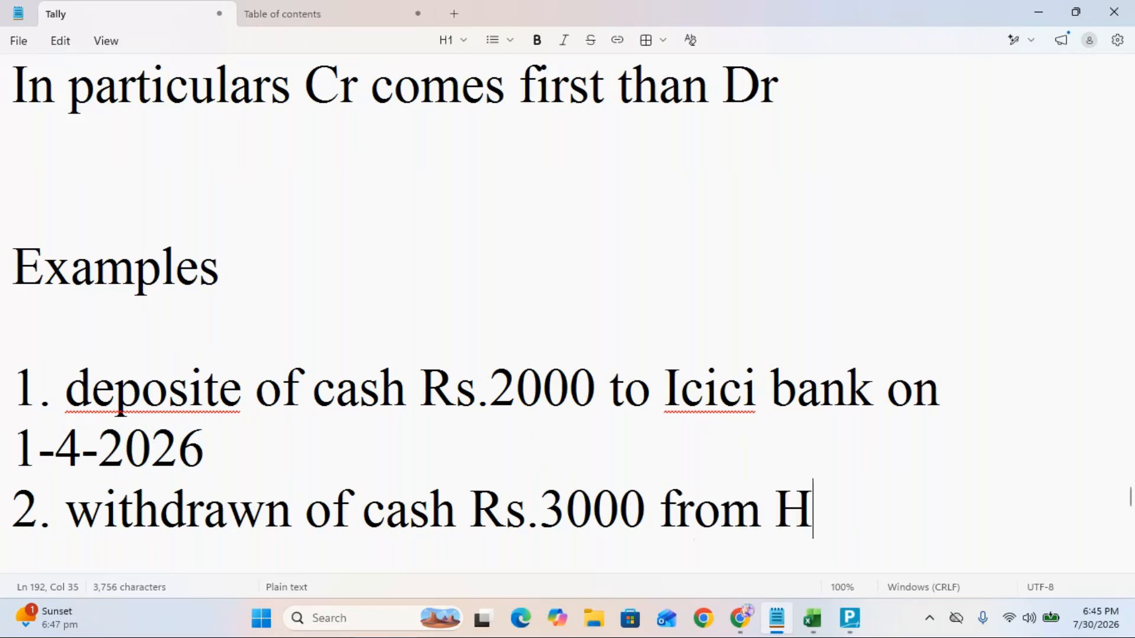
pyautogui.write('DFC  bank on2')
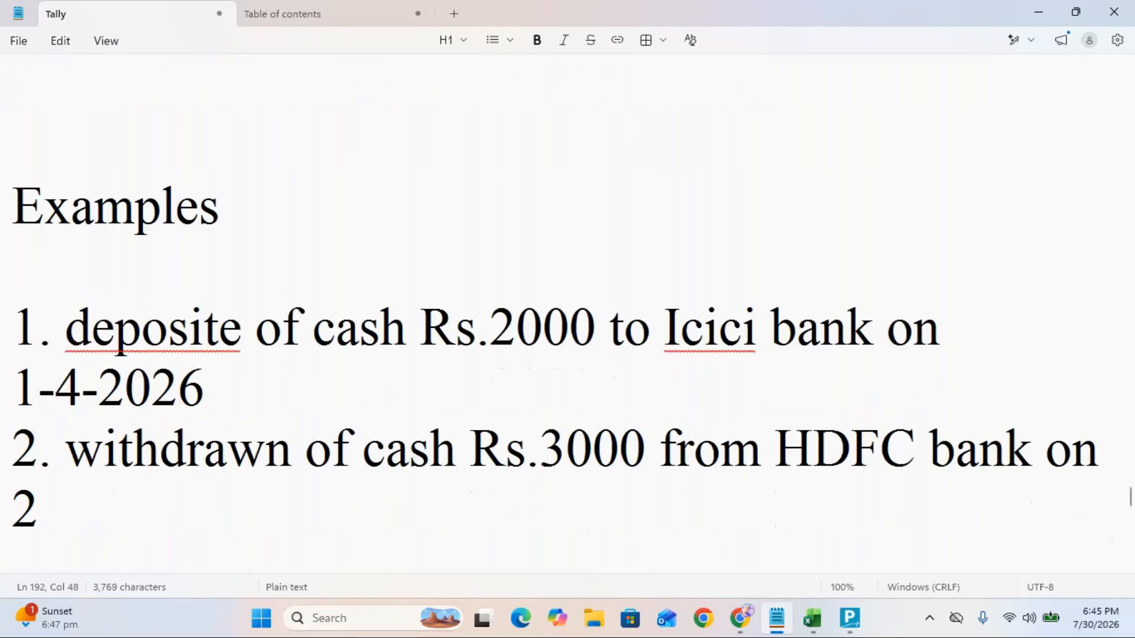
pyautogui.write('-')
pyautogui.press('BackSpace')
pyautogui.press('BackSpace')
pyautogui.press('BackSpace')
pyautogui.press('BackSpace')
pyautogui.press('BackSpace')
pyautogui.write('.')
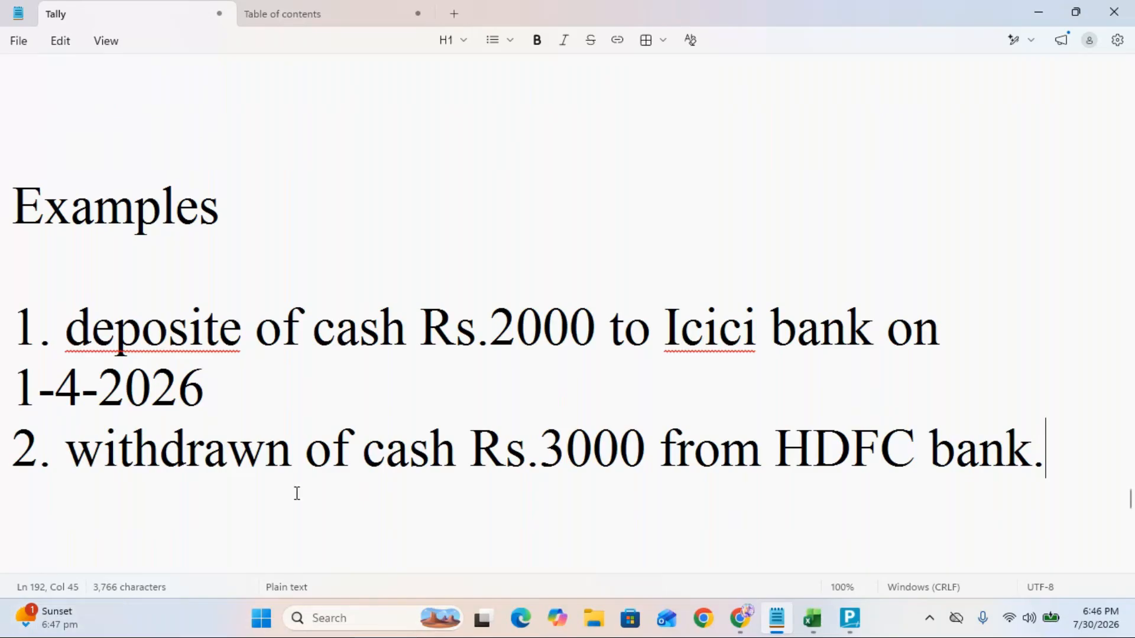
pyautogui.moveTo(780, 448); pyautogui.dragTo(1034, 450)
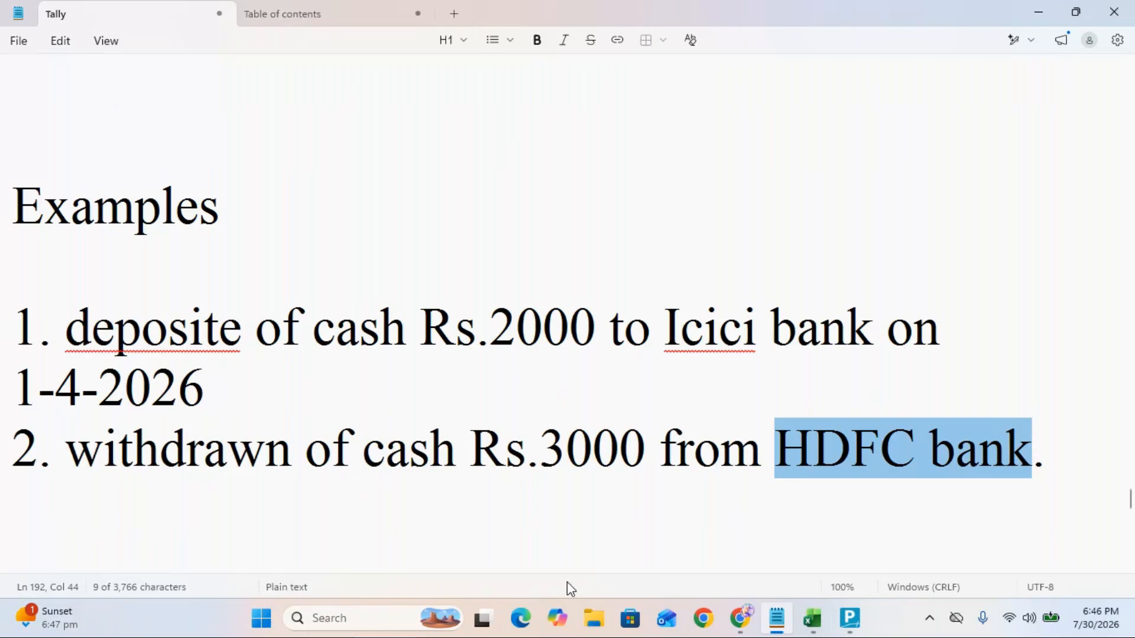
# Step: Switch to TallyPrime and start a new ledger named "Hdfc Bank" without an alias
pyautogui.moveTo(852, 627)
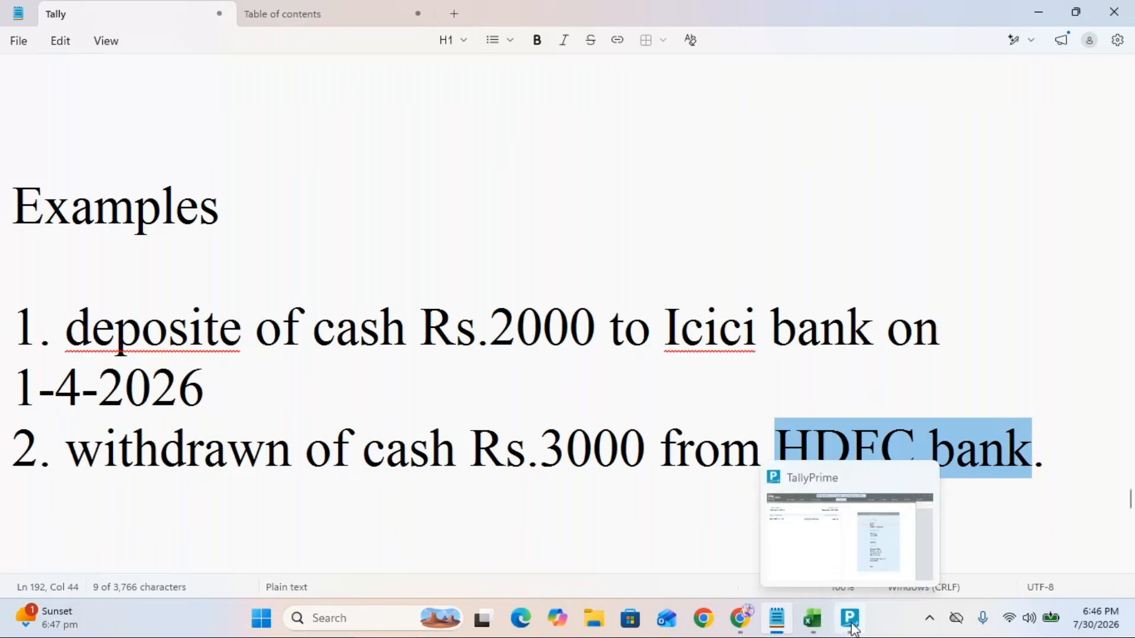
pyautogui.click(851, 626)
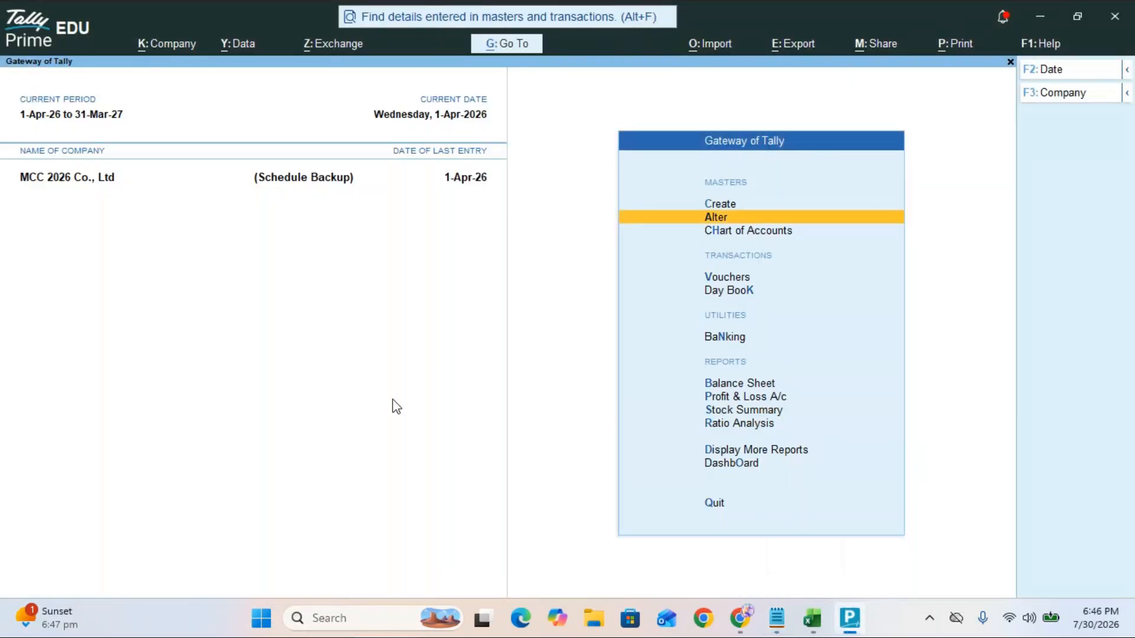
pyautogui.press('Up')
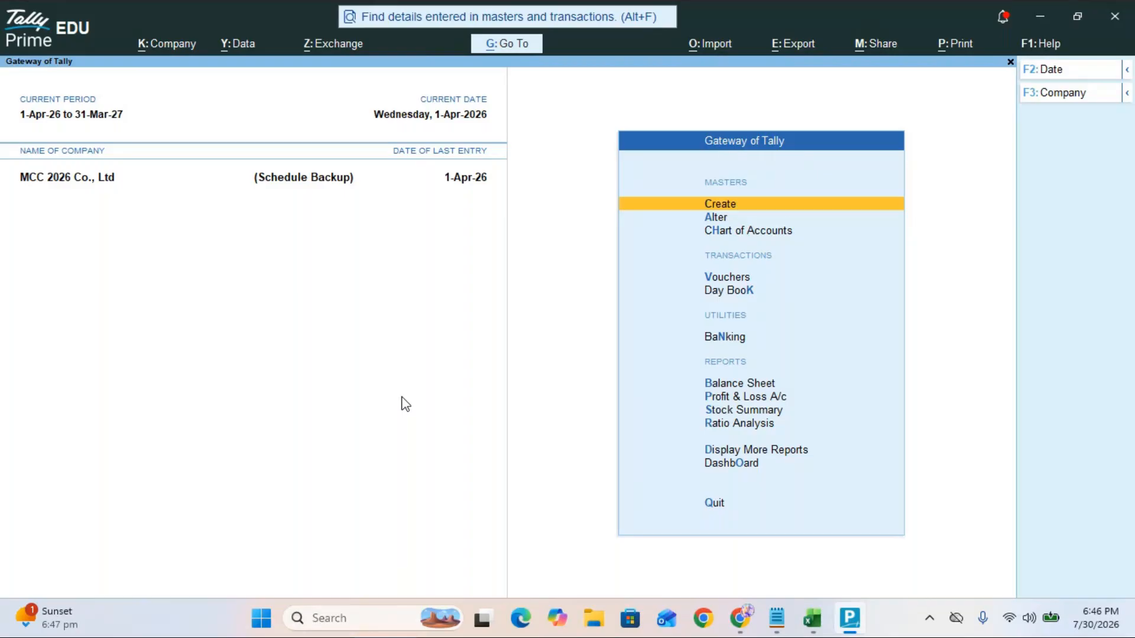
pyautogui.press('Return')
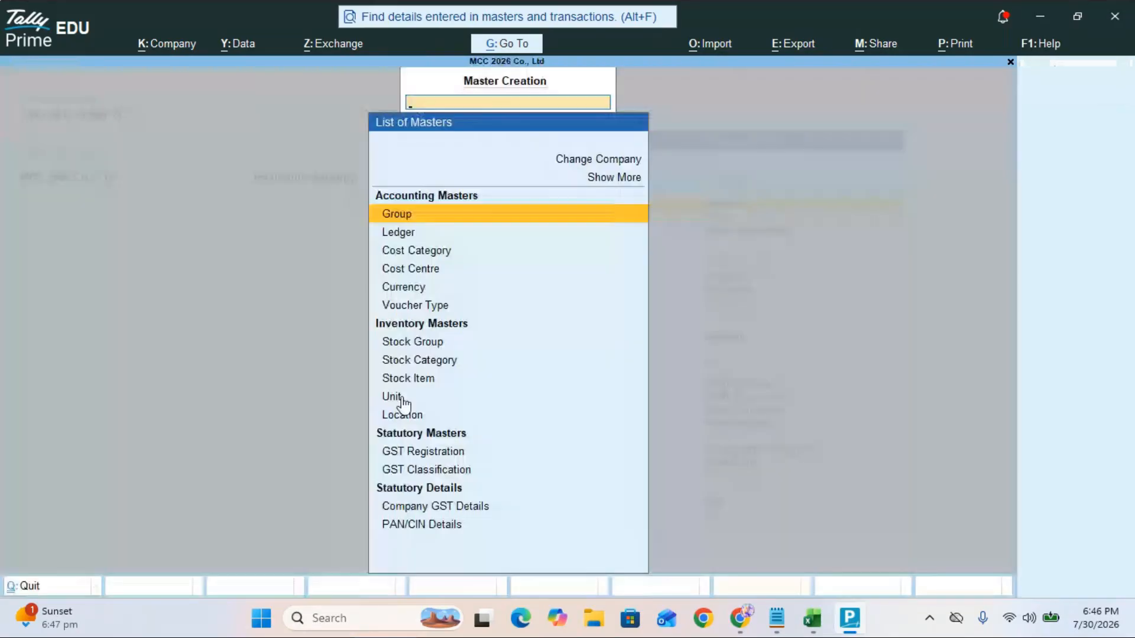
pyautogui.press('Down')
pyautogui.press('Return')
pyautogui.write('H')
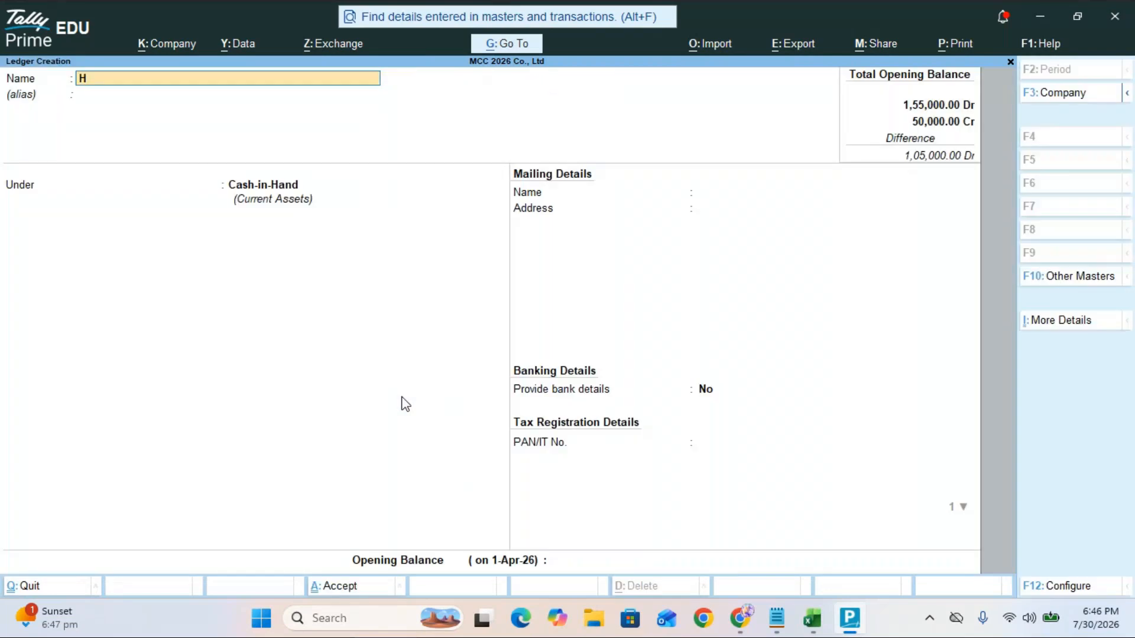
pyautogui.write('dfc Bank')
pyautogui.press('Return')
pyautogui.press('Return')
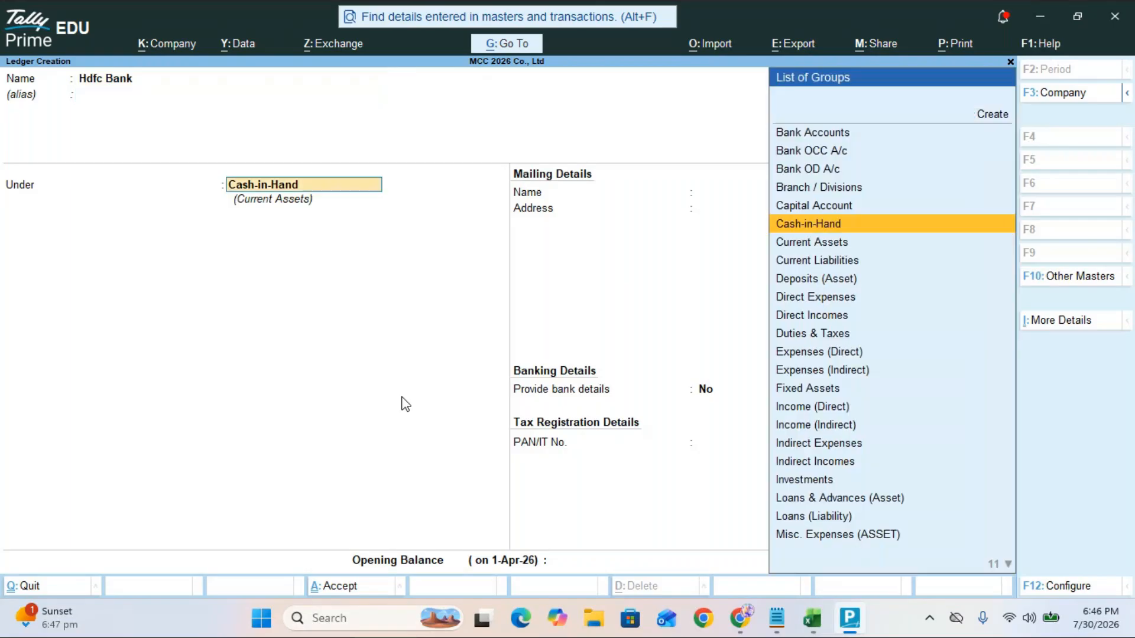
# Step: Place the ledger under Bank Accounts and keep the default bank, mailing and tax registration details
pyautogui.press('Up')
pyautogui.press('Up')
pyautogui.press('Up')
pyautogui.press('Up')
pyautogui.press('Up')
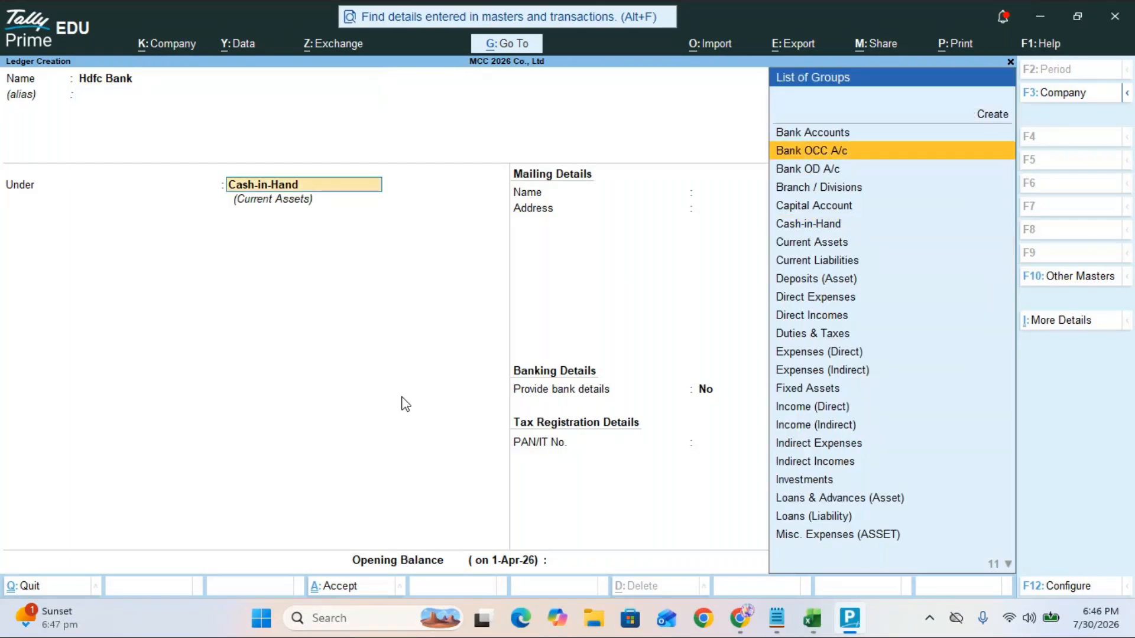
pyautogui.press('Return')
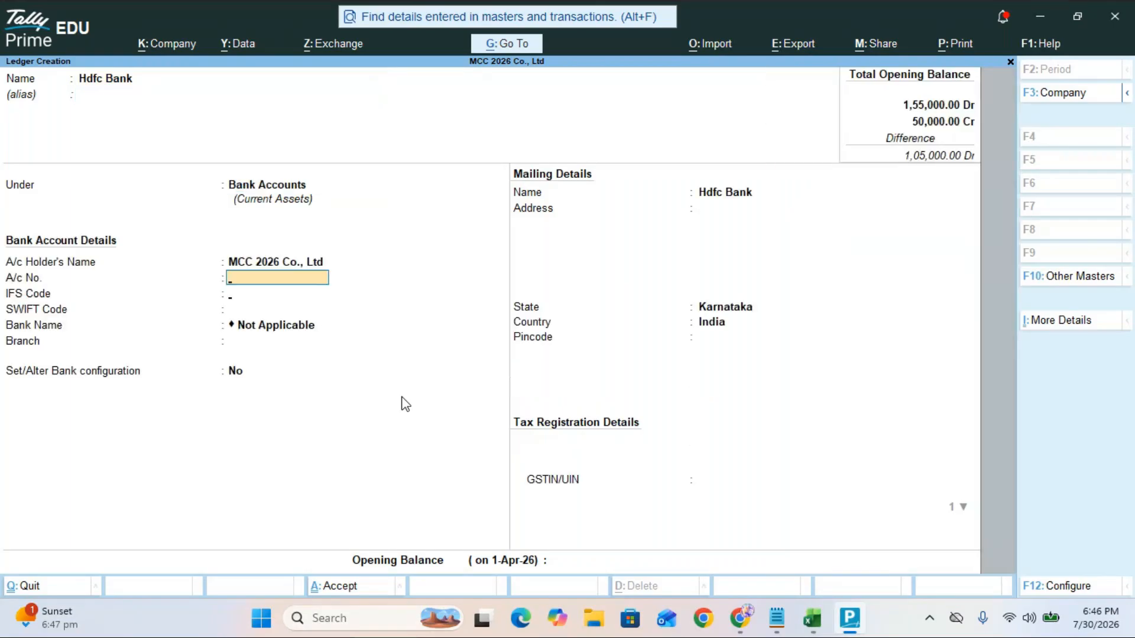
pyautogui.press('Return')
pyautogui.press('Return')
pyautogui.press('Return')
pyautogui.press('Return')
pyautogui.press('Return')
pyautogui.press('Return')
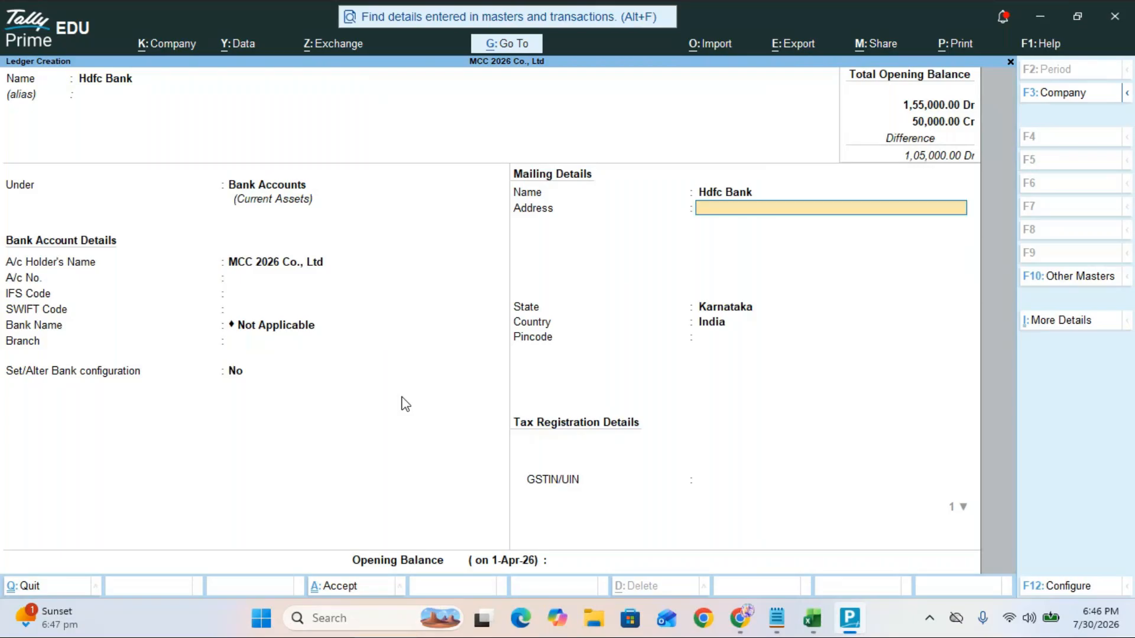
pyautogui.press('Return')
pyautogui.press('Return')
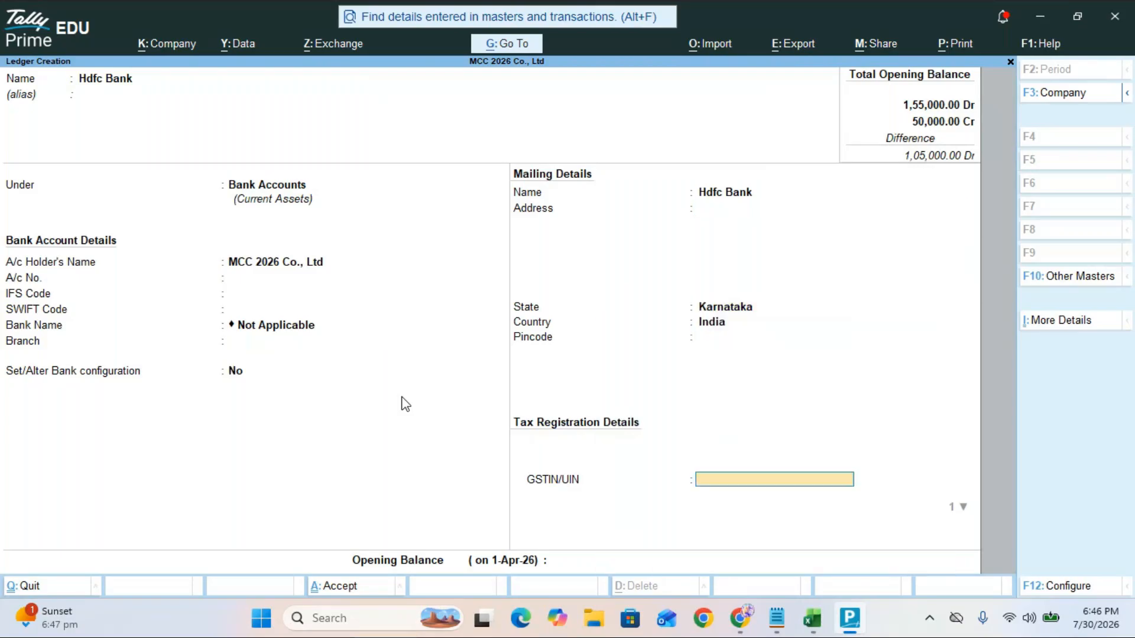
pyautogui.press('Return')
pyautogui.press('Return')
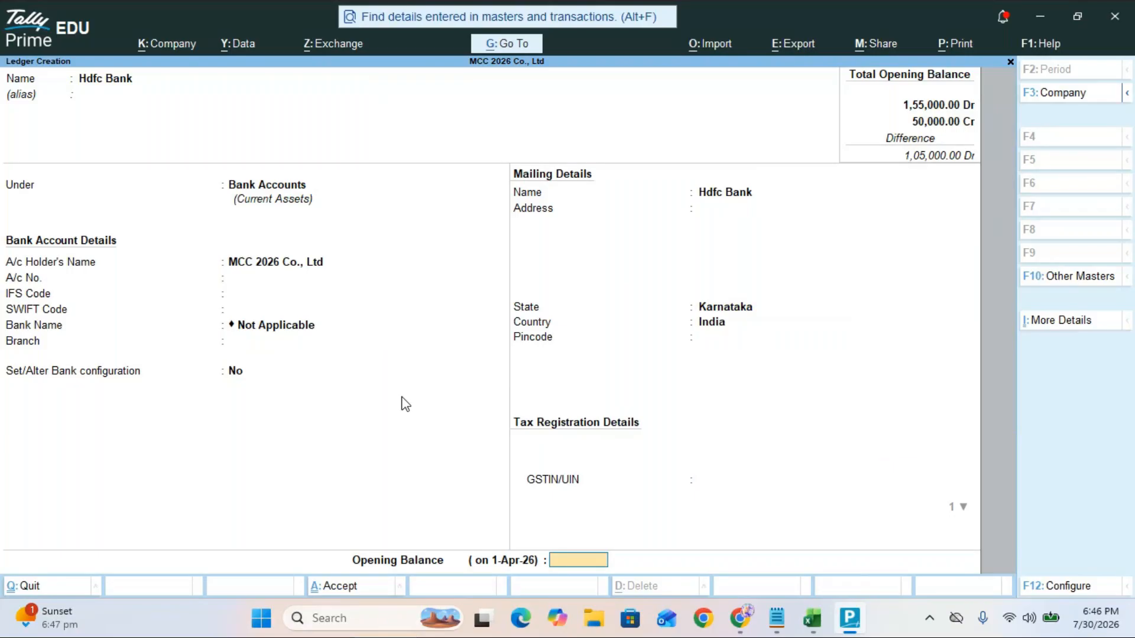
# Step: Set the Hdfc Bank ledger's opening balance to 50,000 Dr and accept the ledger
pyautogui.write('50000')
pyautogui.press('BackSpace')
pyautogui.write('0')
pyautogui.press('Return')
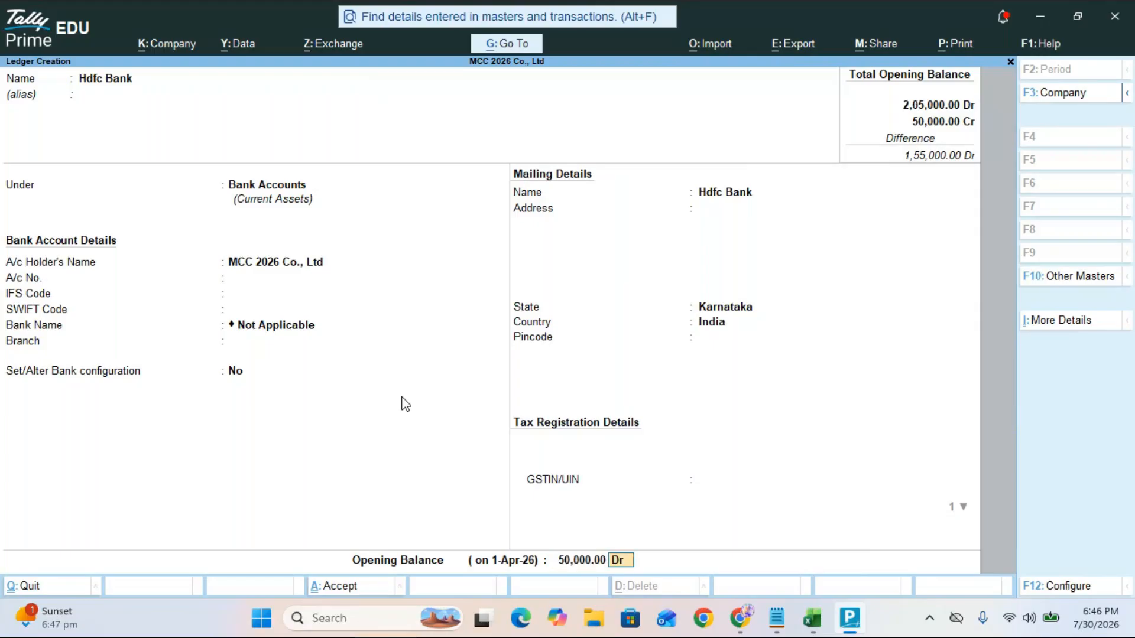
pyautogui.press('Return')
pyautogui.press('Return')
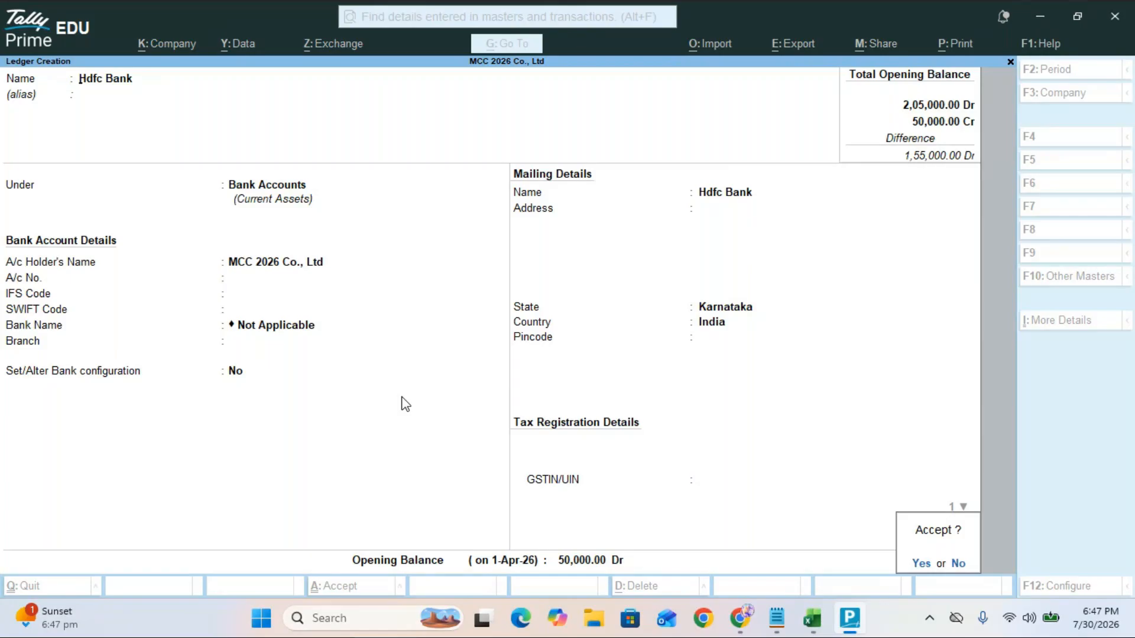
pyautogui.press('Return')
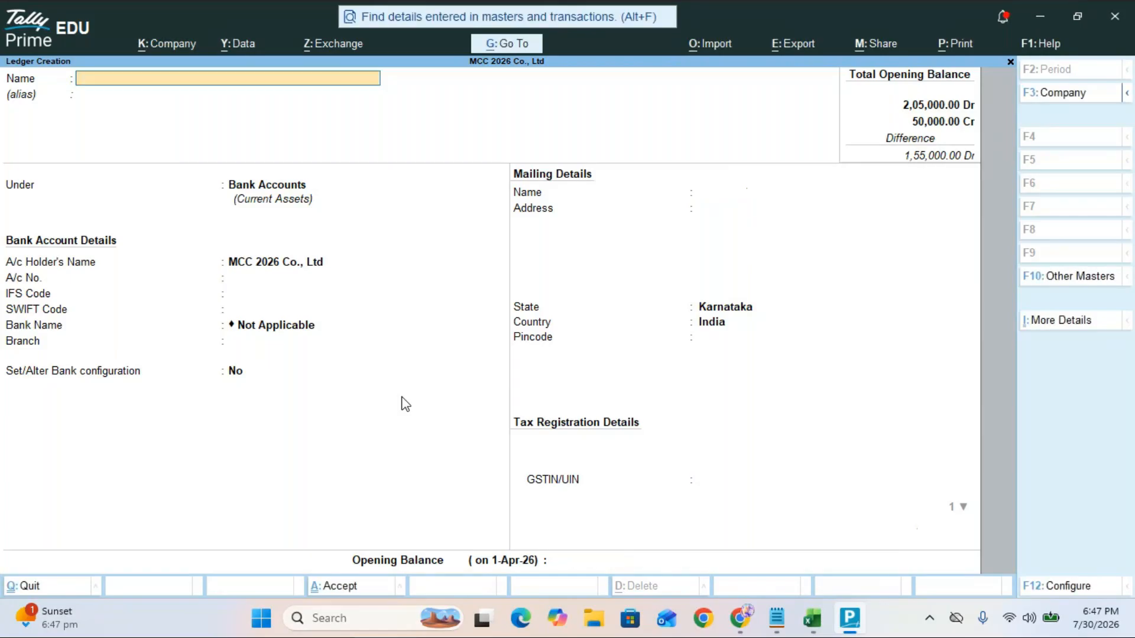
# Step: Quit ledger creation, return to the Gateway of Tally and open a new contra voucher
pyautogui.press('Escape')
pyautogui.press('Return')
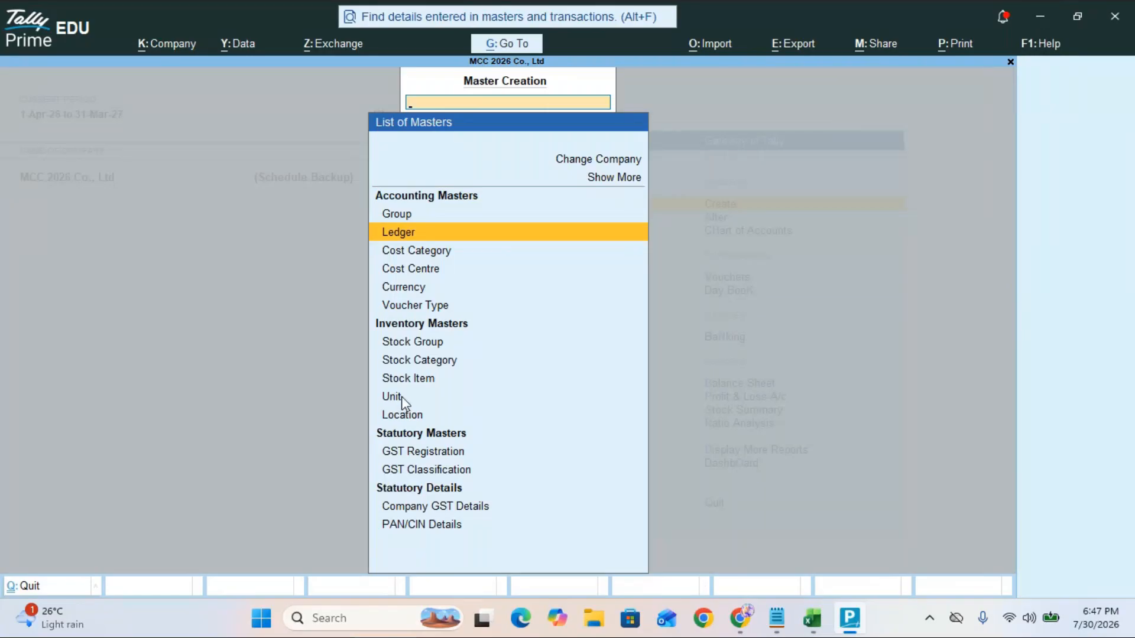
pyautogui.press('Escape')
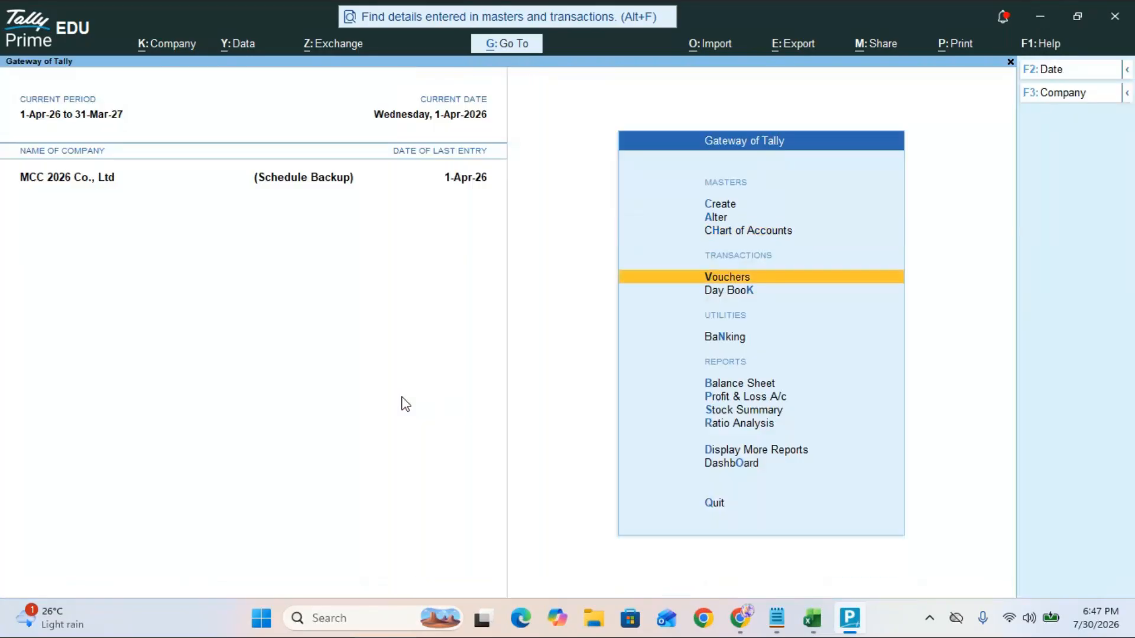
pyautogui.press('Return')
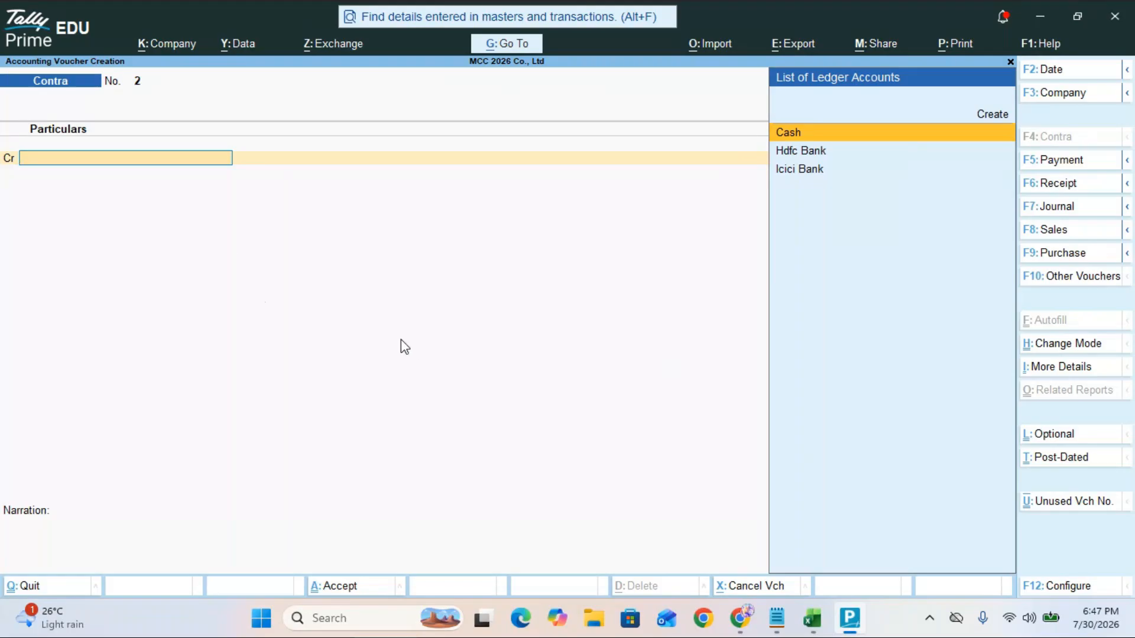
# Step: Switch to Notepad and review the HDFC bank cash withdrawal example
pyautogui.hotkey('alt', 'Tab')
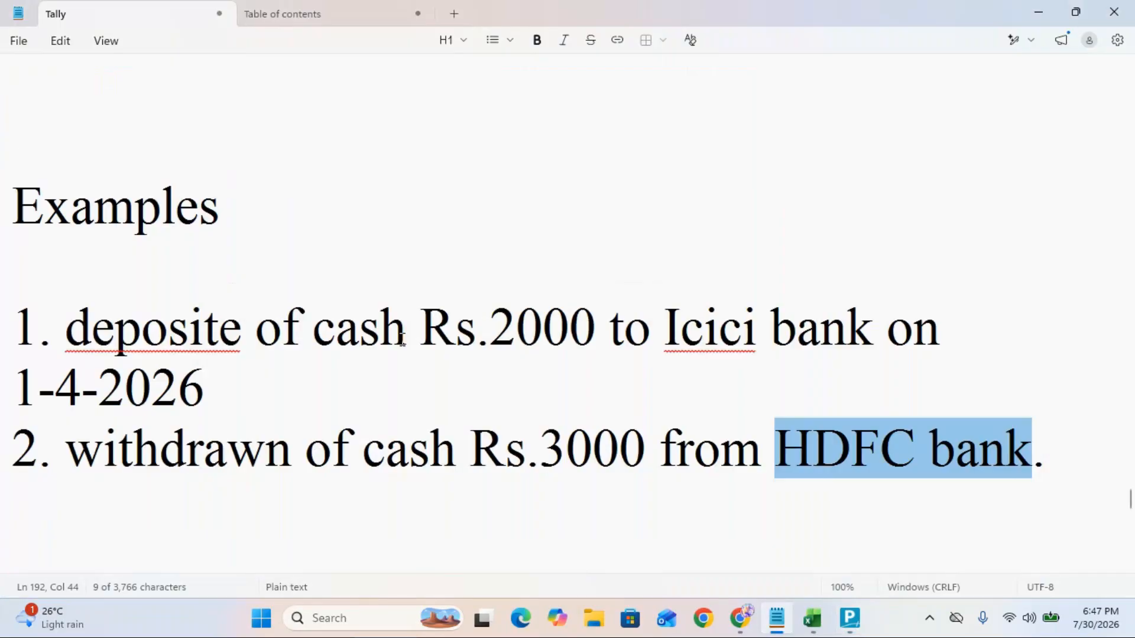
pyautogui.click(827, 450)
pyautogui.click(1059, 458)
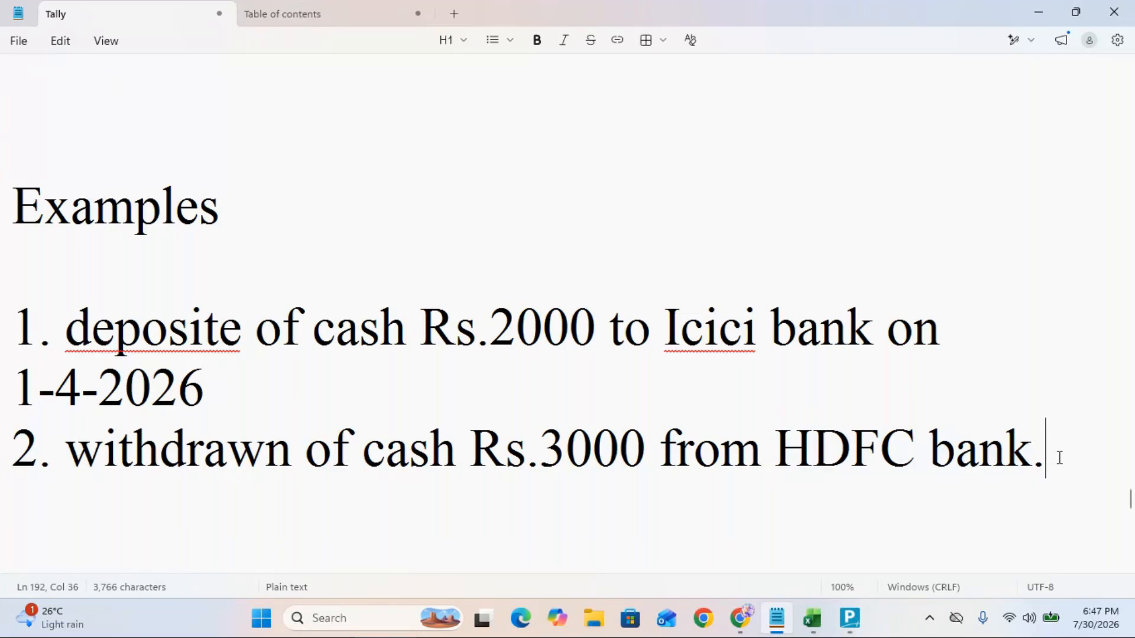
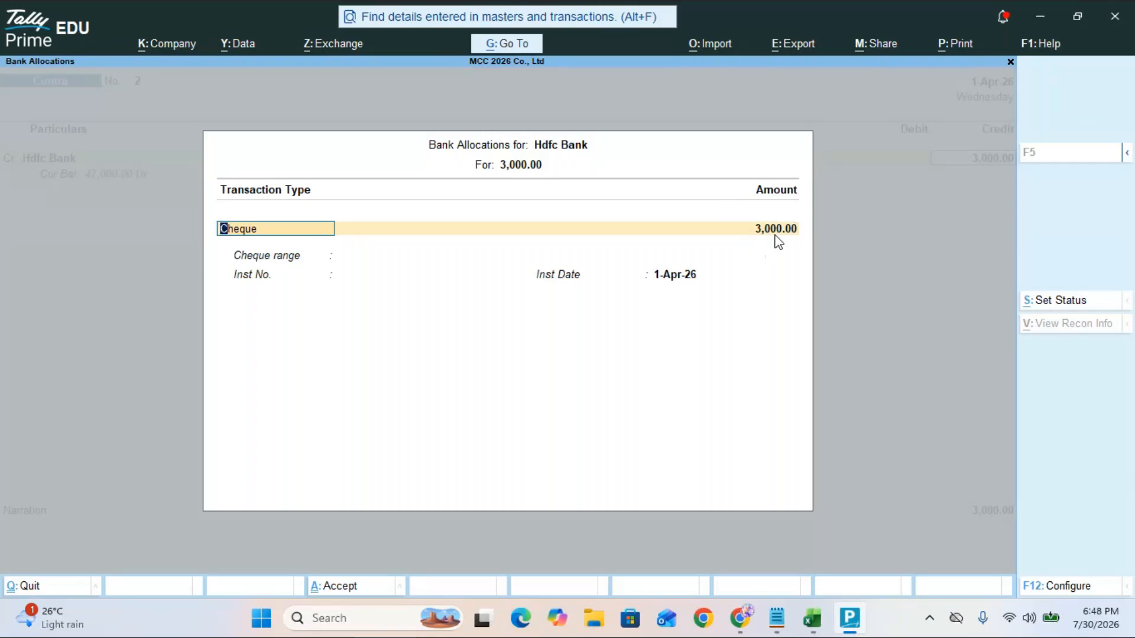
# Step: Allocate the Hdfc Bank credit as a cheque with instrument number 123456 dated 1-Apr-26, and debit Cash 3,000
pyautogui.press('Return')
pyautogui.press('Return')
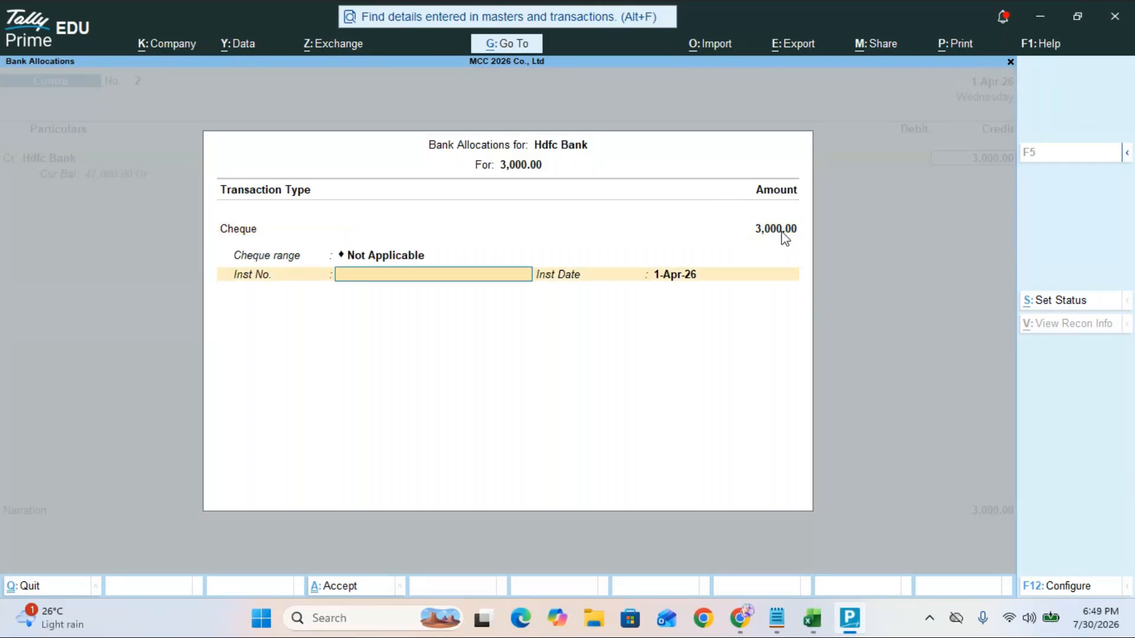
pyautogui.write('123456')
pyautogui.press('Return')
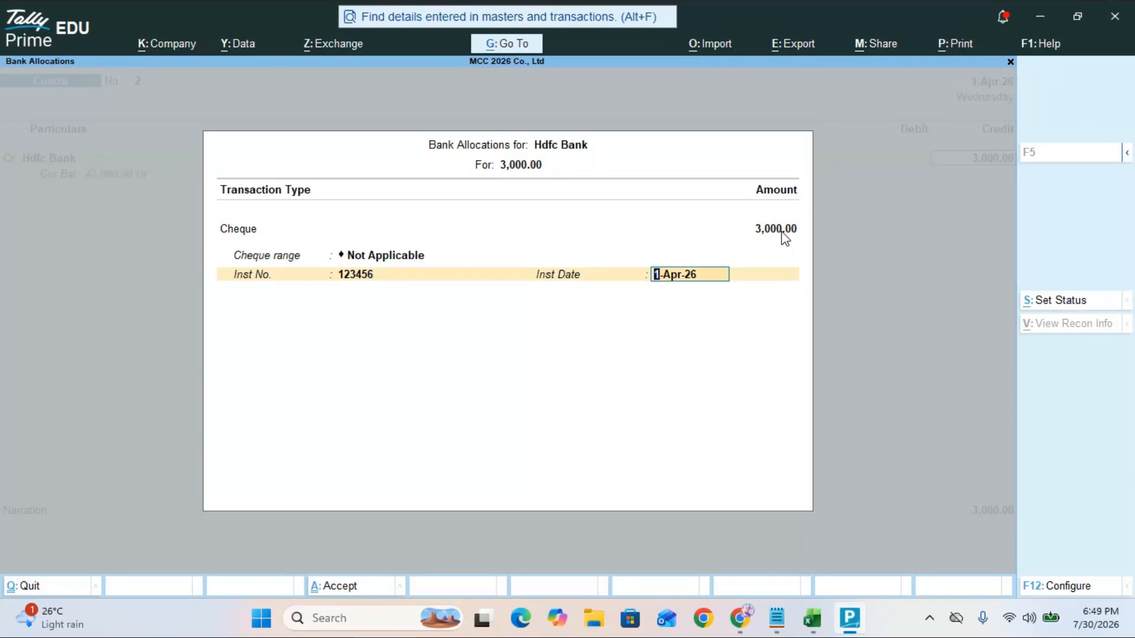
pyautogui.press('Return')
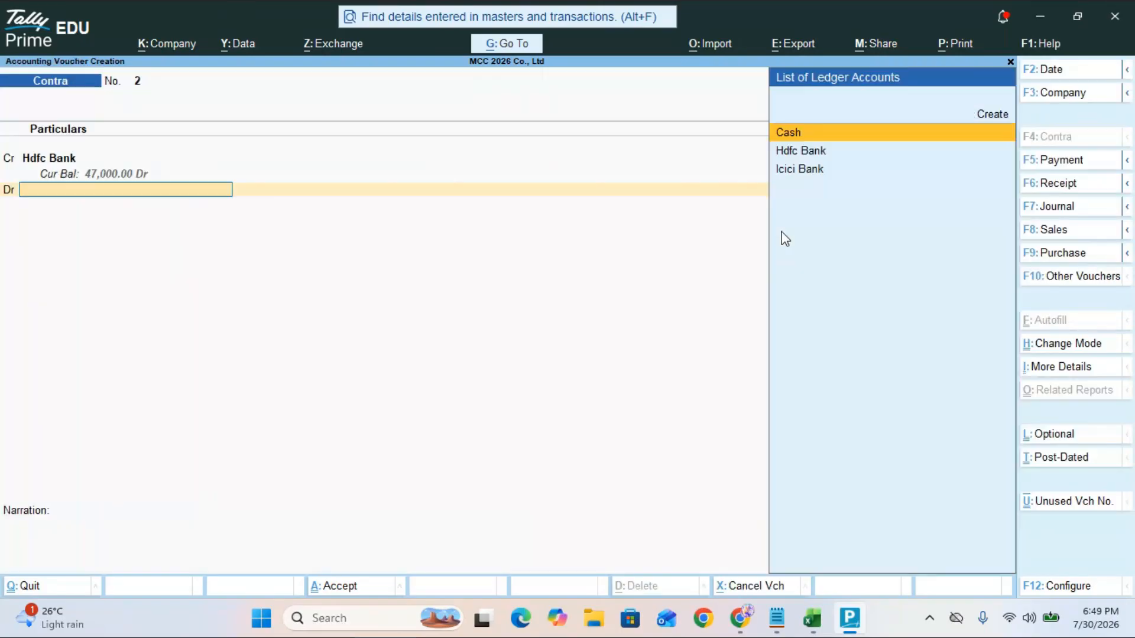
pyautogui.press('Return')
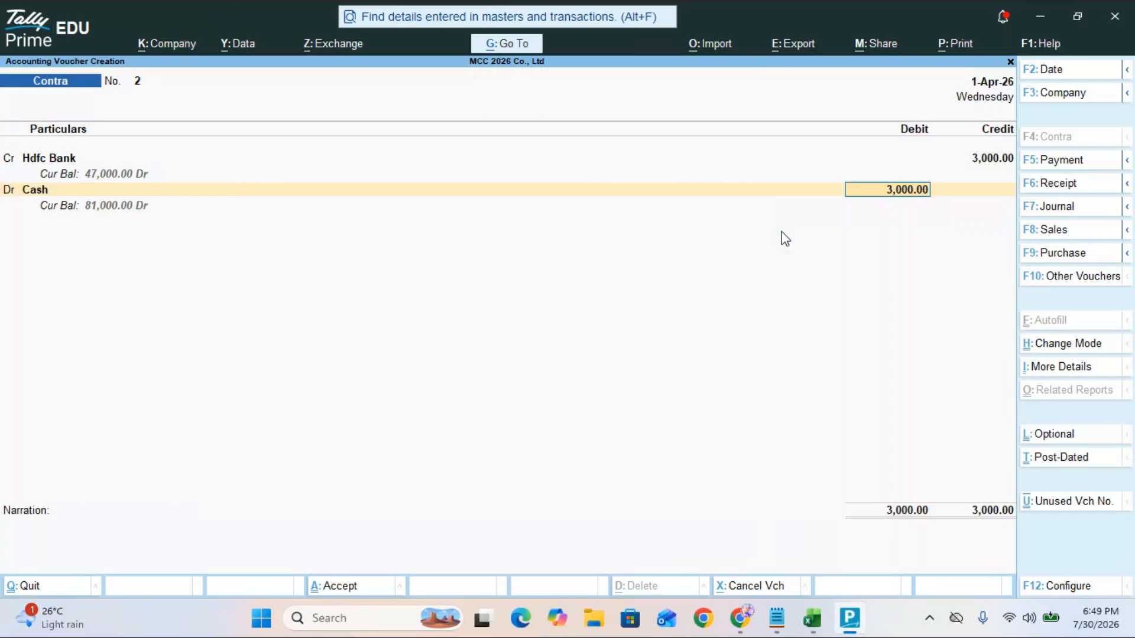
pyautogui.press('Return')
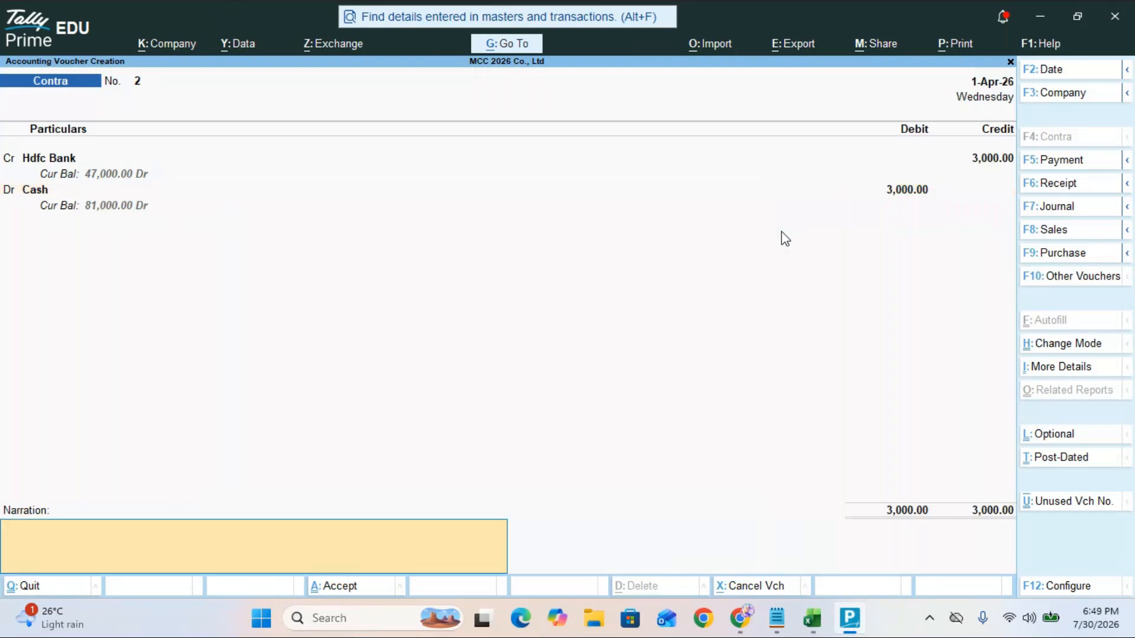
# Step: Enter the narration "being cash withdrwan from HDFC bank", accept the contra voucher and return to the Gateway of Tally
pyautogui.write('being cash withdrwan from H')
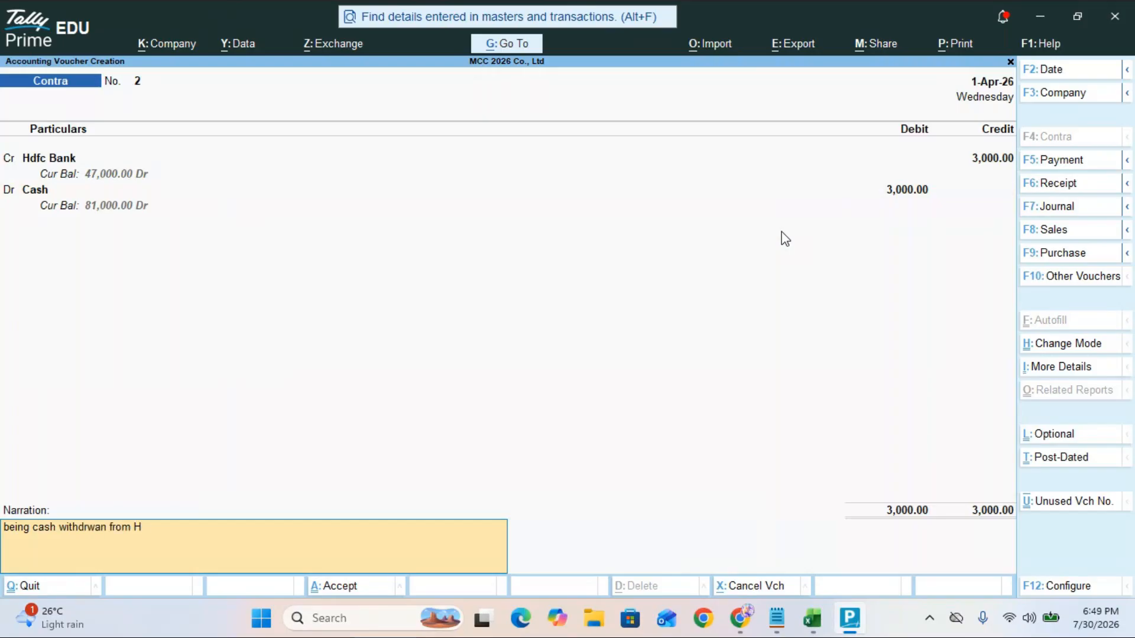
pyautogui.write('DFC bank')
pyautogui.press('Return')
pyautogui.press('Return')
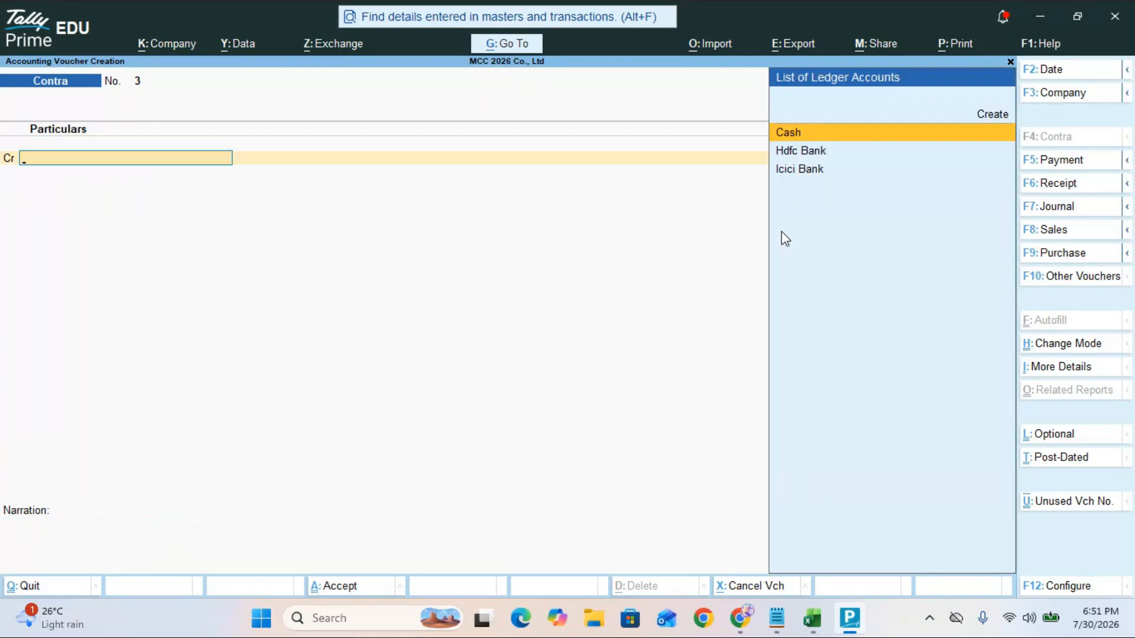
pyautogui.press('Escape')
pyautogui.press('Return')
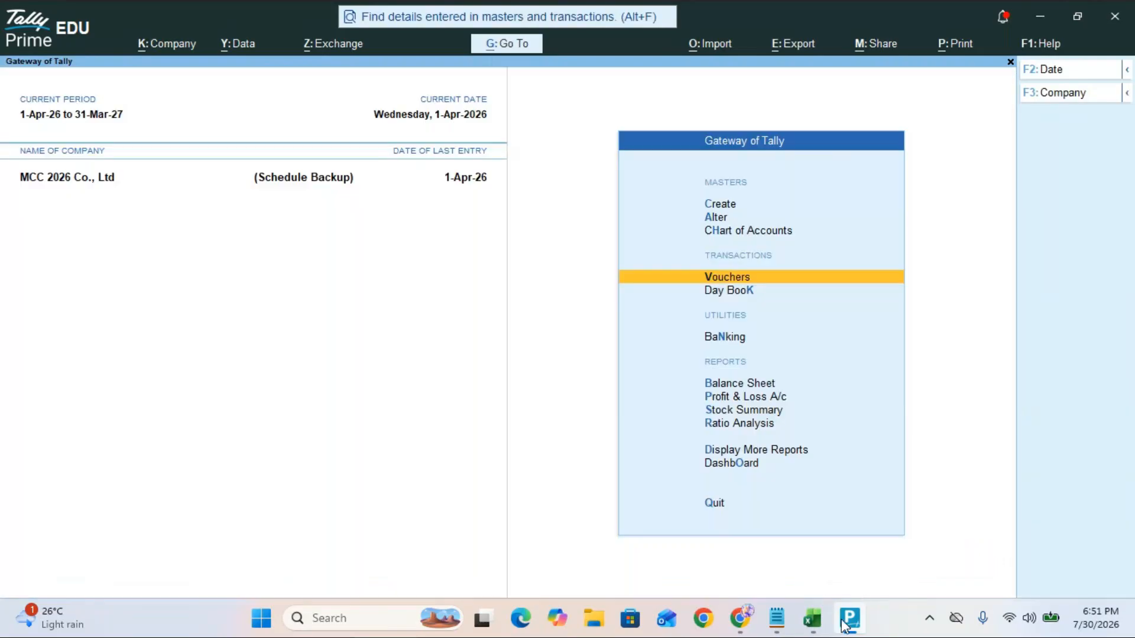
# Step: Switch to Notepad and add the example "3. Transfer of cash Rs.1500 from Icici bank to Hdfc bank on 2-4-2026" below the second one
pyautogui.moveTo(851, 622)
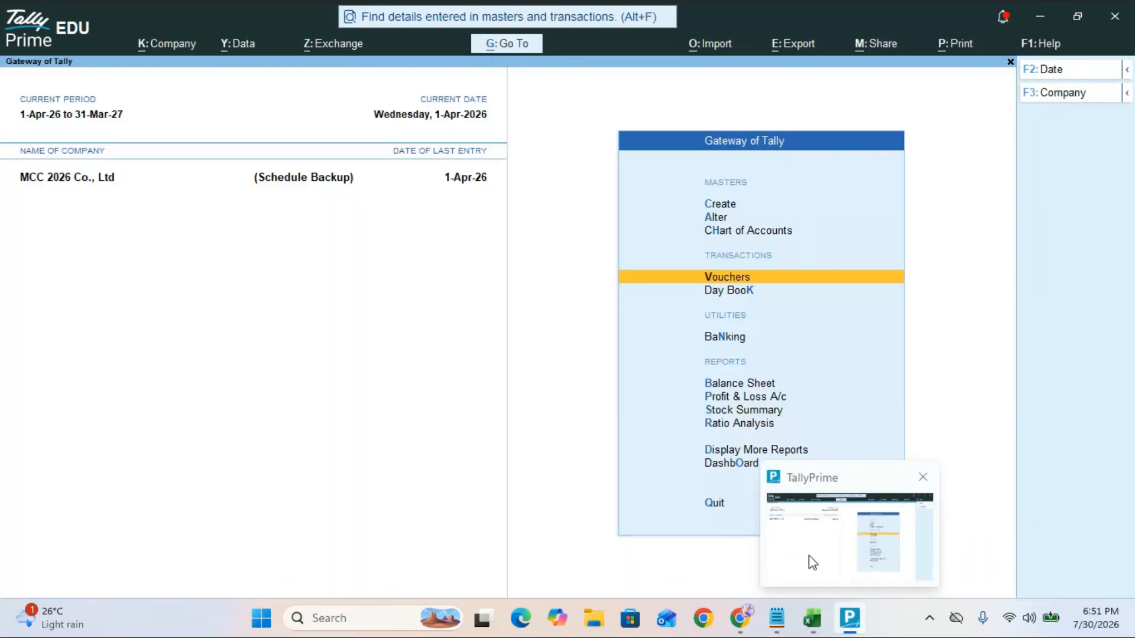
pyautogui.click(778, 628)
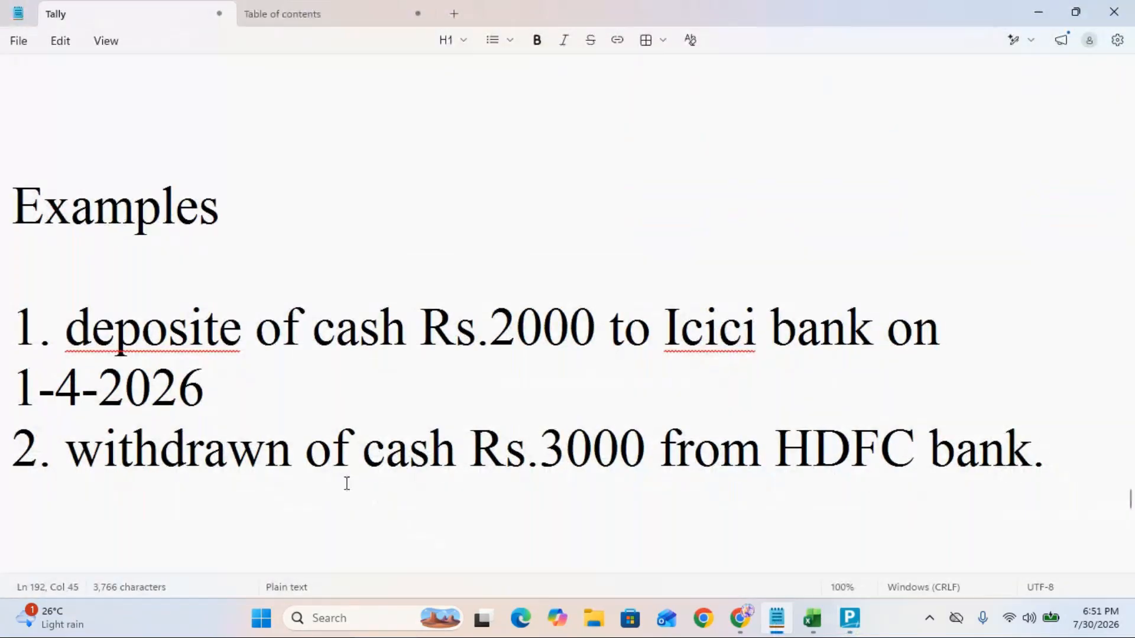
pyautogui.press('Return')
pyautogui.write('3.')
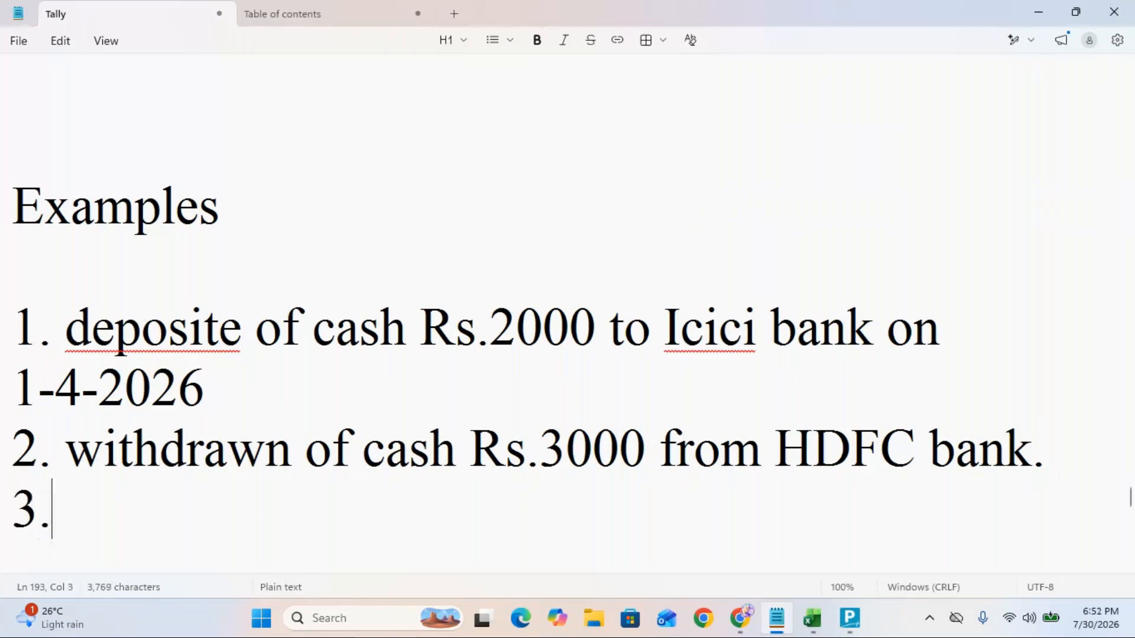
pyautogui.write(' Tra')
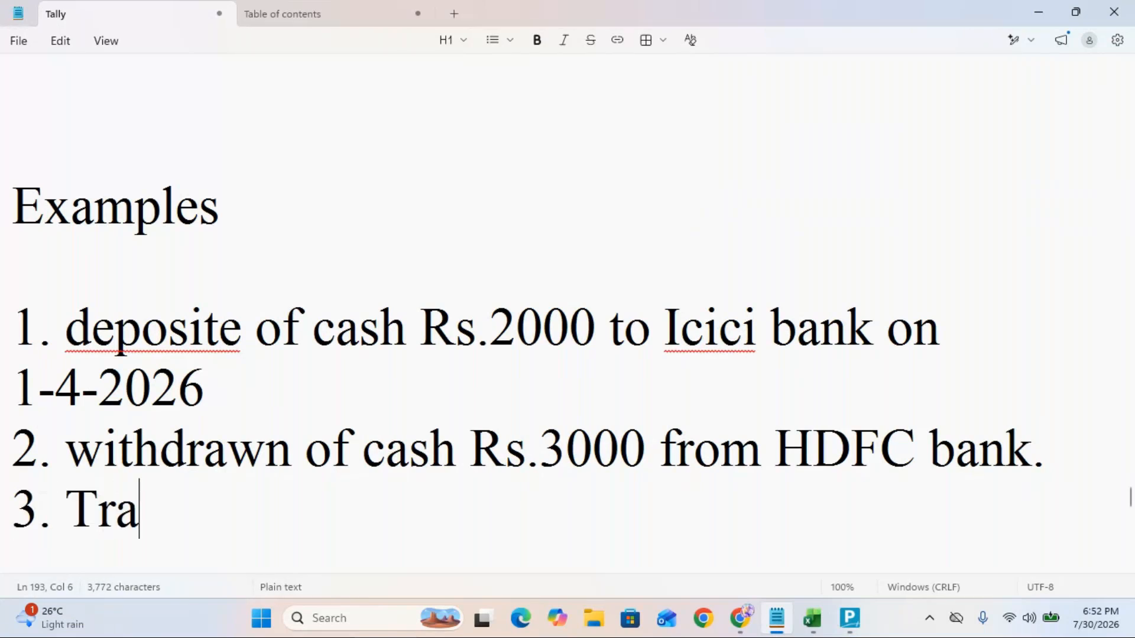
pyautogui.write('nsfer of cash')
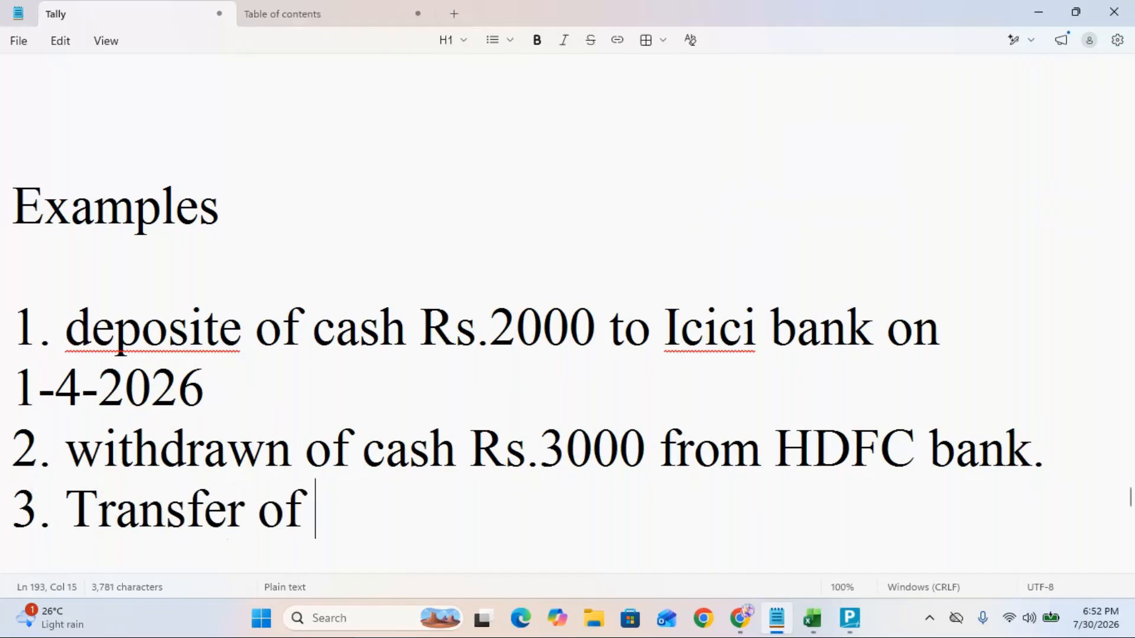
pyautogui.press('BackSpace')
pyautogui.press('BackSpace')
pyautogui.press('BackSpace')
pyautogui.press('BackSpace')
pyautogui.press('BackSpace')
pyautogui.press('BackSpace')
pyautogui.press('BackSpace')
pyautogui.press('BackSpace')
pyautogui.press('BackSpace')
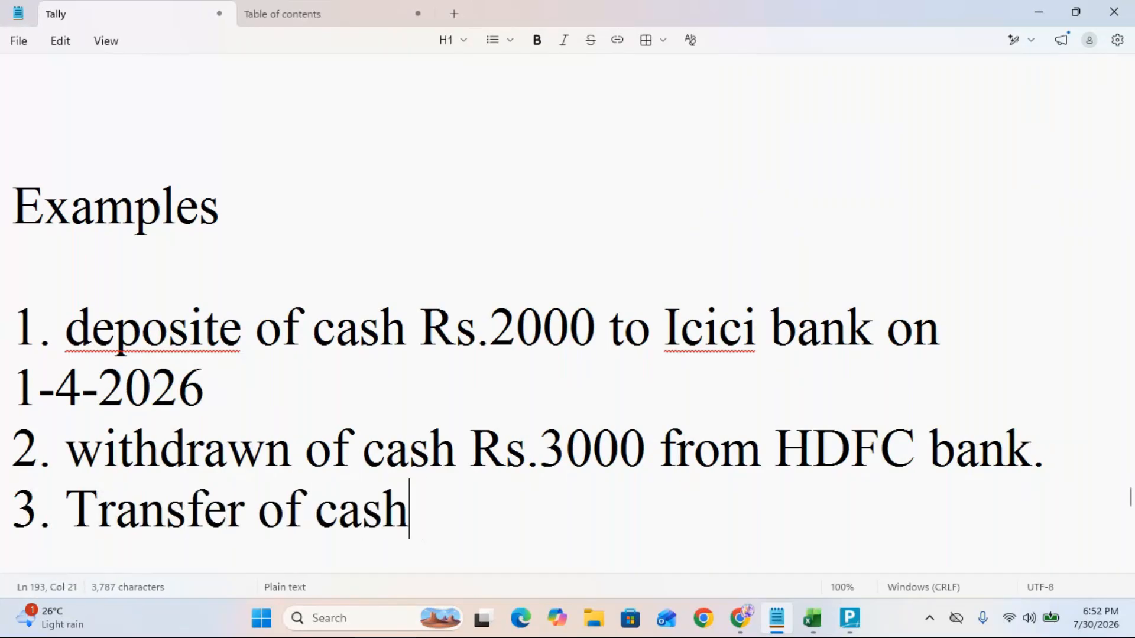
pyautogui.press('BackSpace')
pyautogui.press('BackSpace')
pyautogui.press('BackSpace')
pyautogui.press('BackSpace')
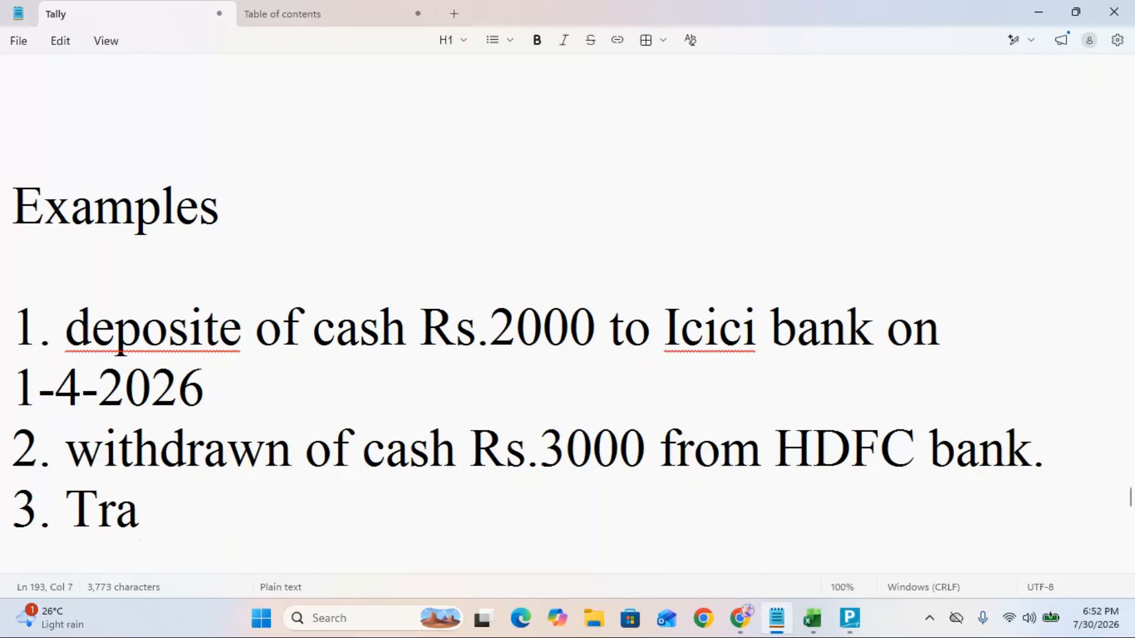
pyautogui.write('sfe')
pyautogui.write('r of')
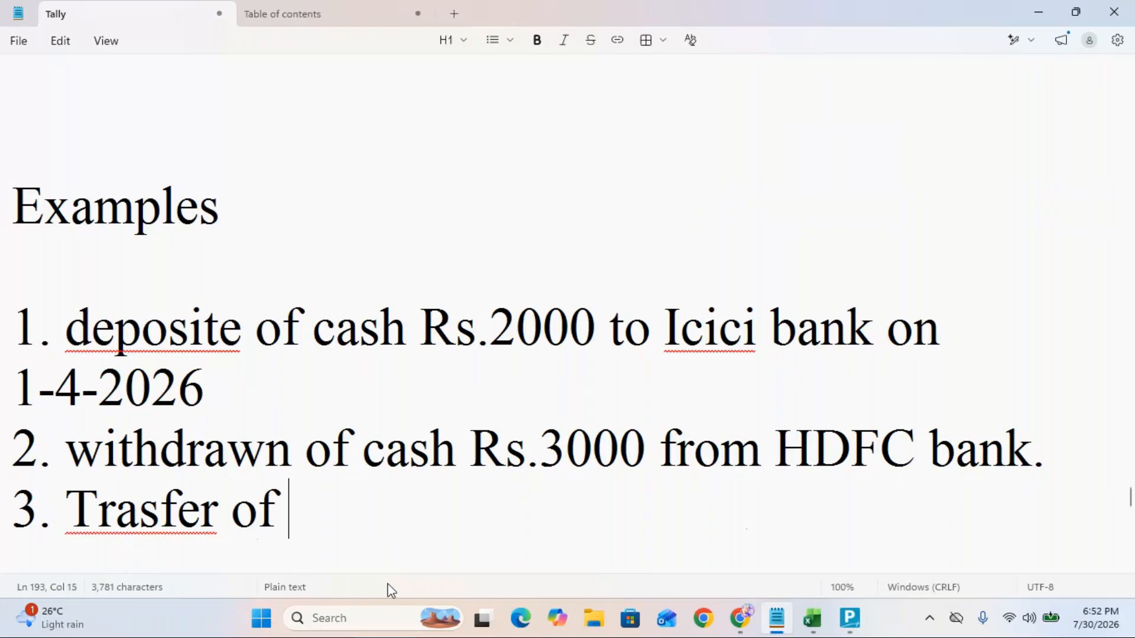
pyautogui.click(150, 518)
pyautogui.click(148, 559)
pyautogui.click(351, 502)
pyautogui.write('cash R')
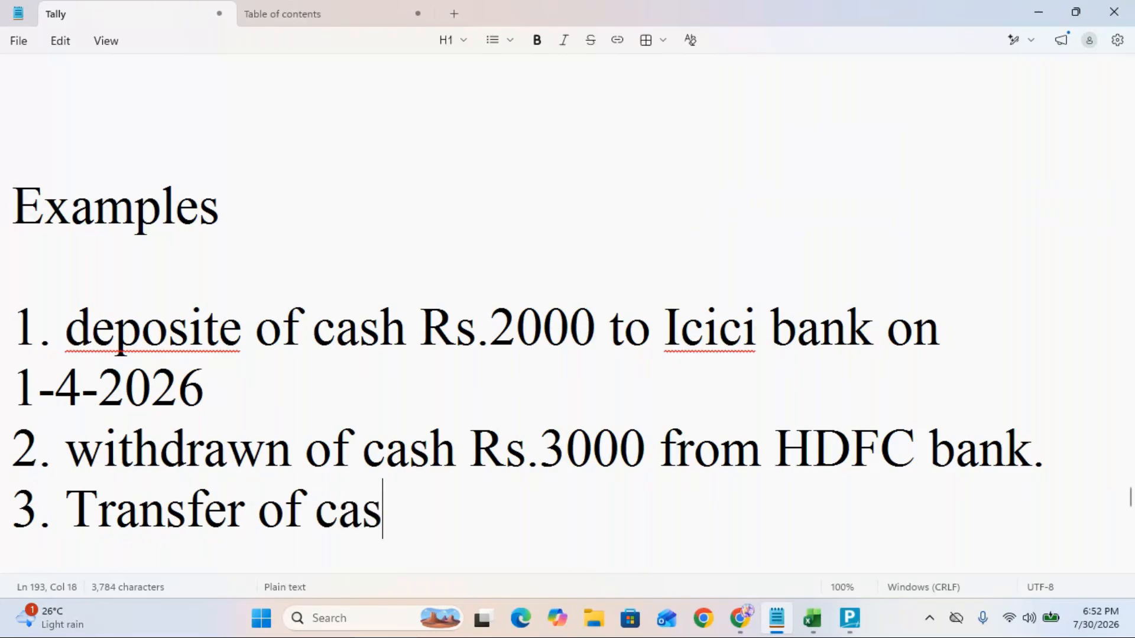
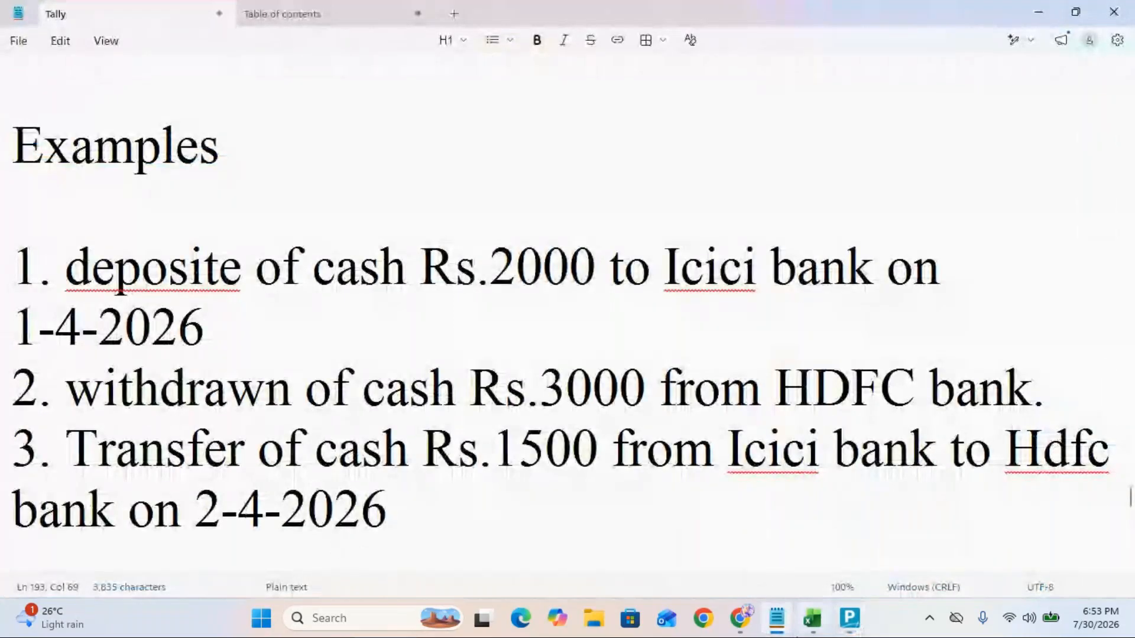
# Step: Switch to TallyPrime, open a new contra voucher and set the voucher date to 2-4-2026
pyautogui.click(851, 619)
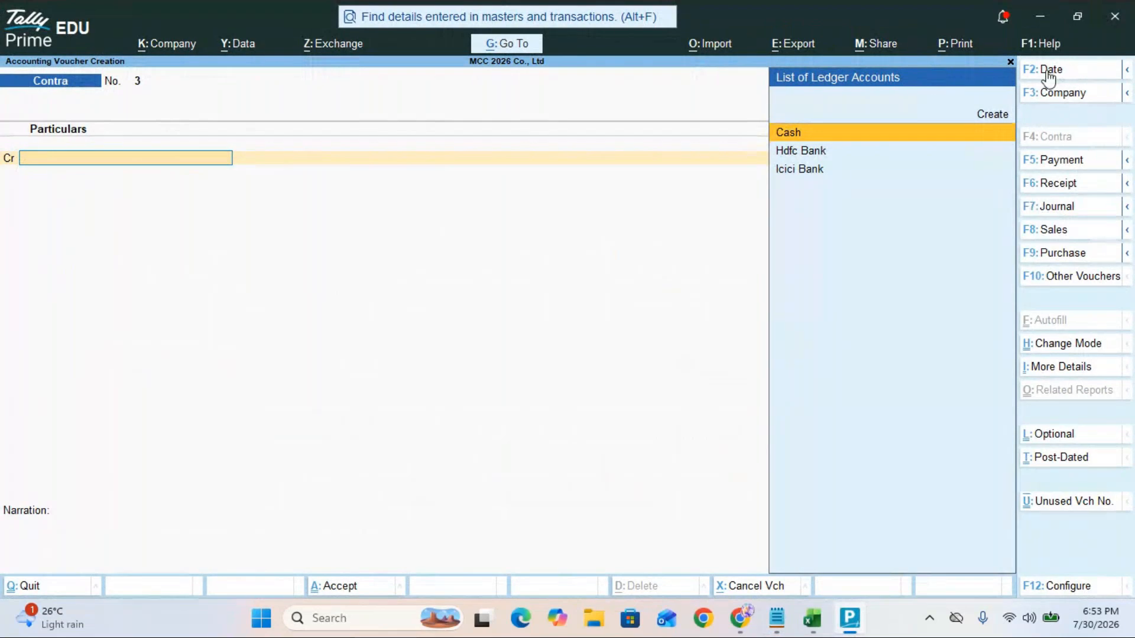
pyautogui.click(1079, 71)
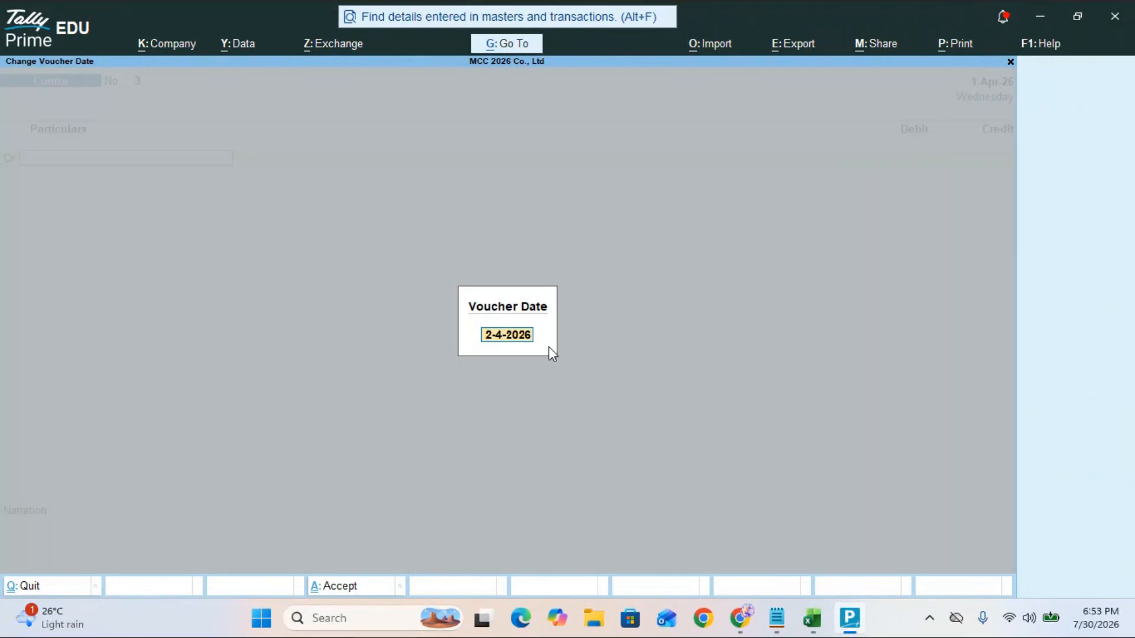
pyautogui.press('Return')
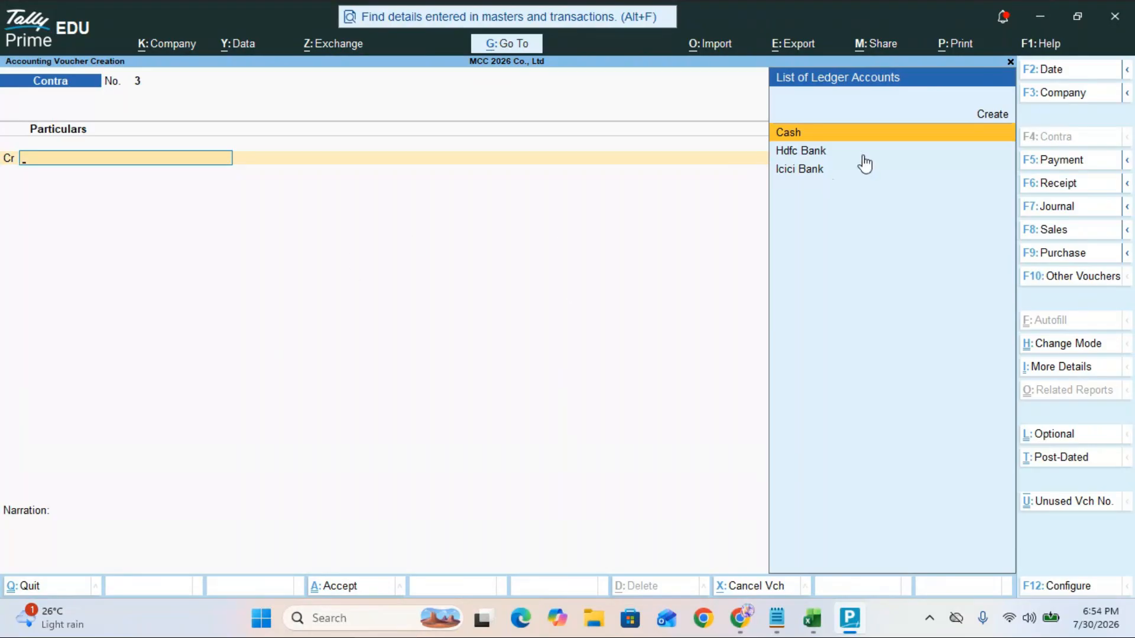
# Step: Credit the Icici Bank ledger with 1,500 in the contra voucher
pyautogui.click(793, 168)
pyautogui.write('1')
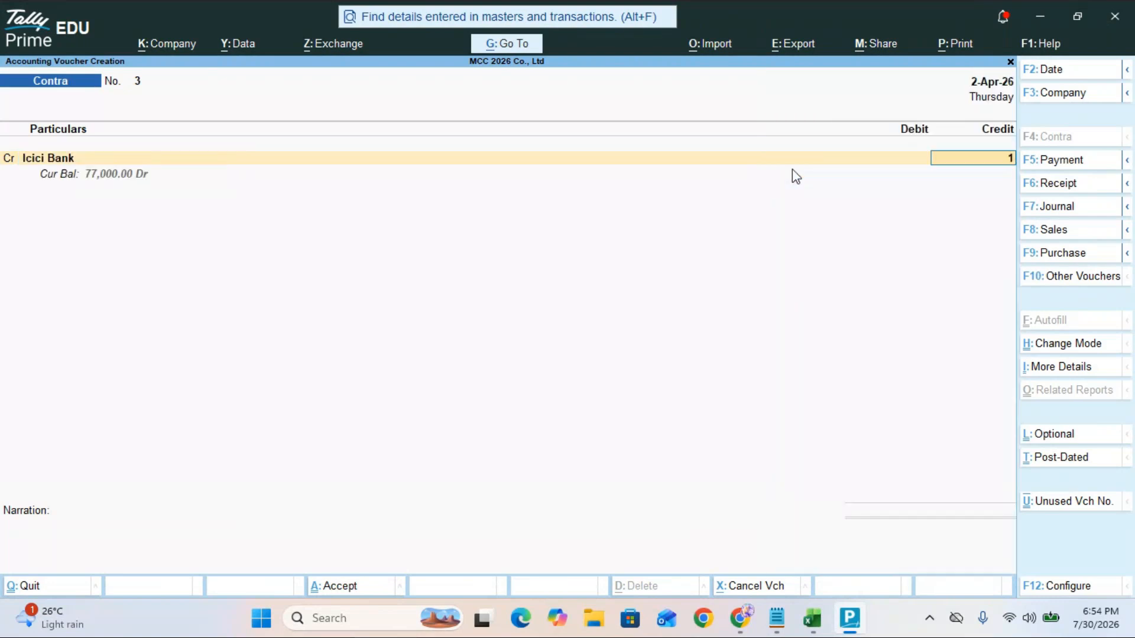
pyautogui.write(',500')
pyautogui.press('Return')
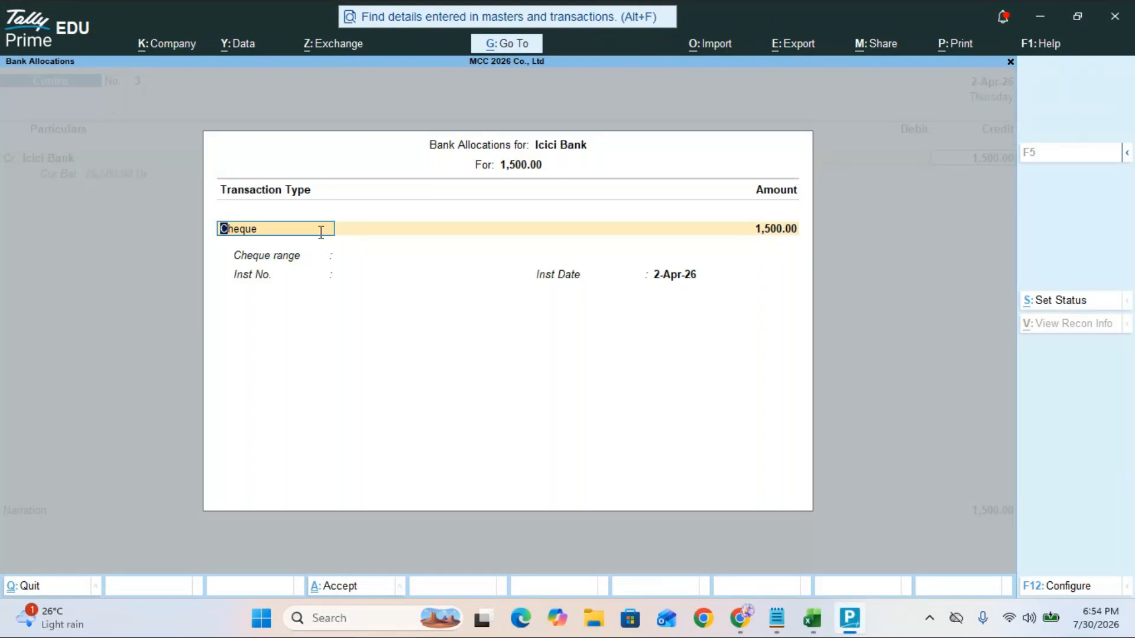
# Step: Set the Icici Bank allocation to e-Fund Transfer for 1,500, entering the receiving account number and IFS code HDFC0000123
pyautogui.press('BackSpace')
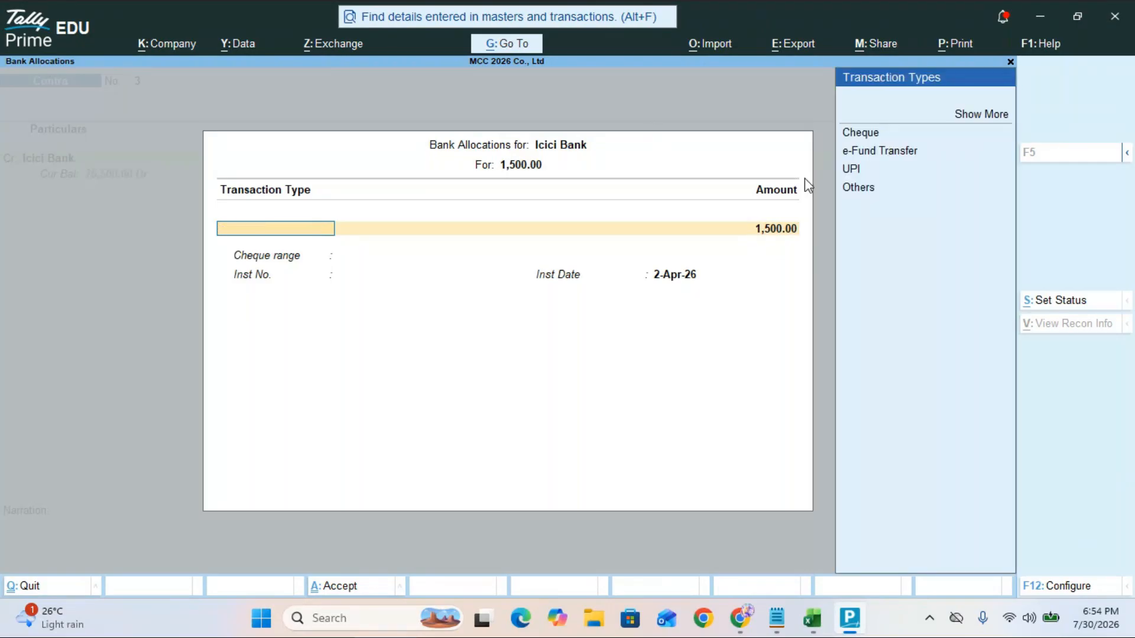
pyautogui.click(883, 153)
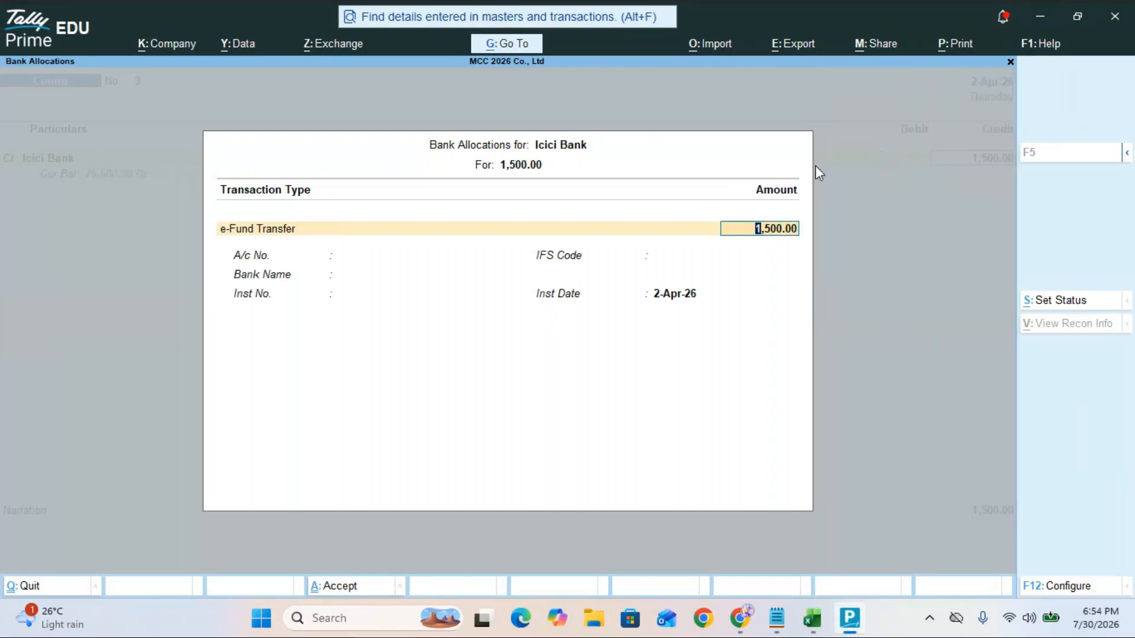
pyautogui.press('Return')
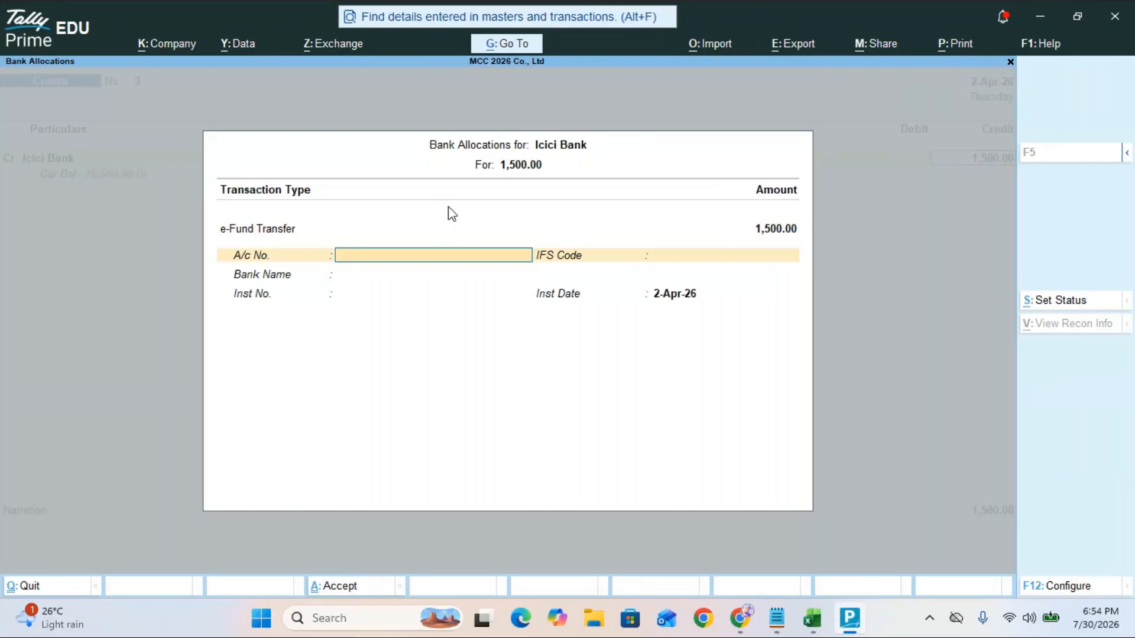
pyautogui.write('1234567788')
pyautogui.press('Return')
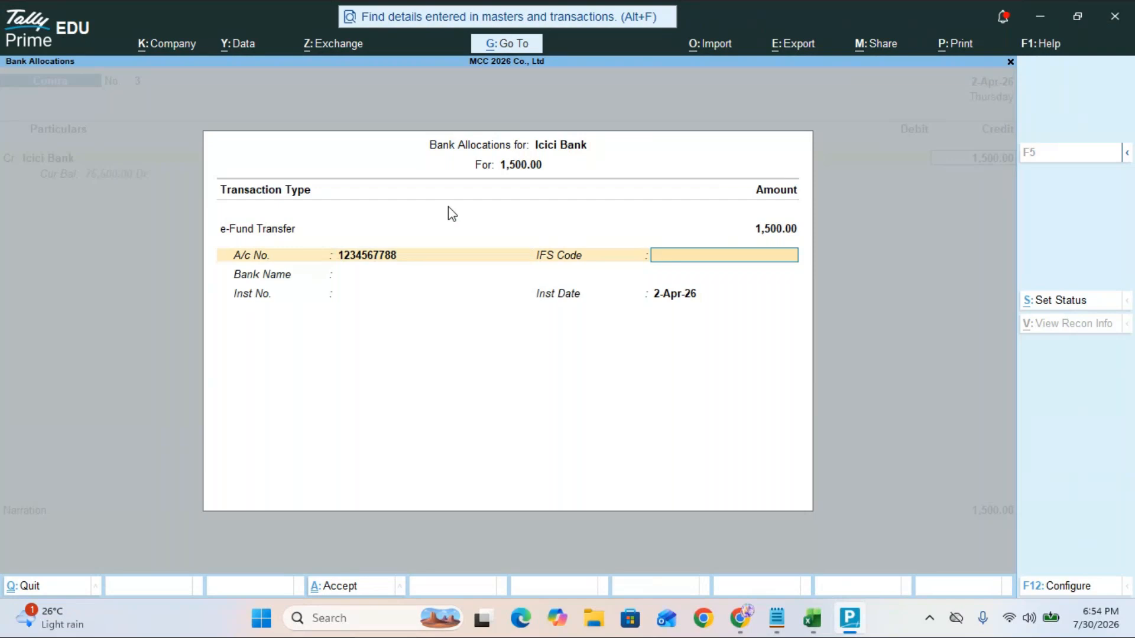
pyautogui.write('HDFC0000123')
pyautogui.press('Return')
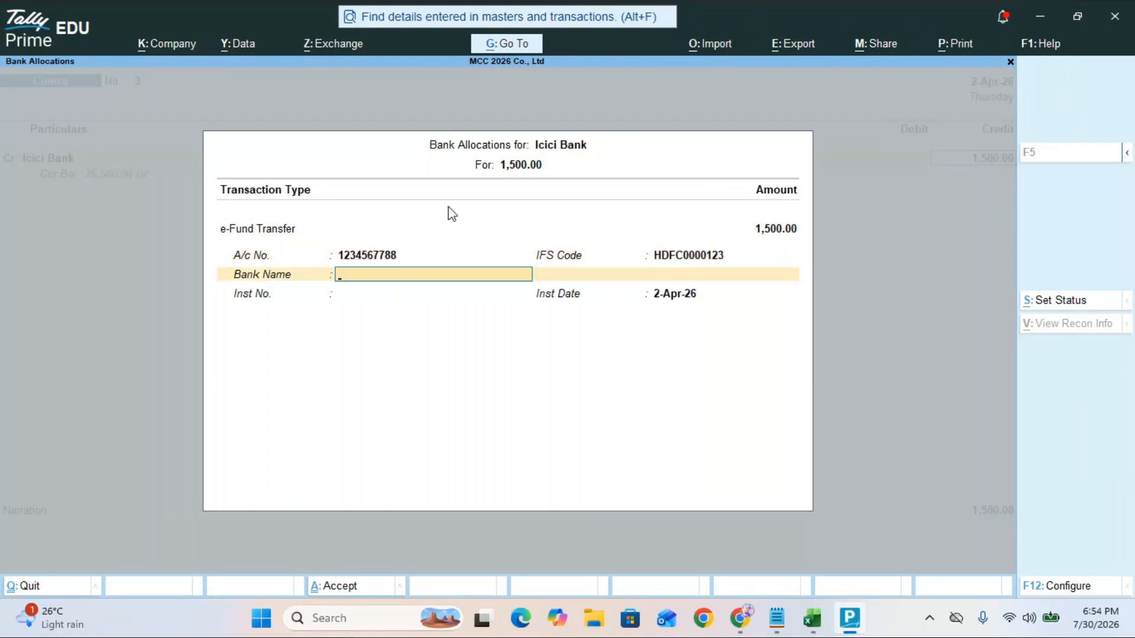
# Step: Specify Hdfc Bank as the bank name, enter instrument number 1254689 dated 2-Apr-26, and complete the Icici Bank allocation
pyautogui.write('f')
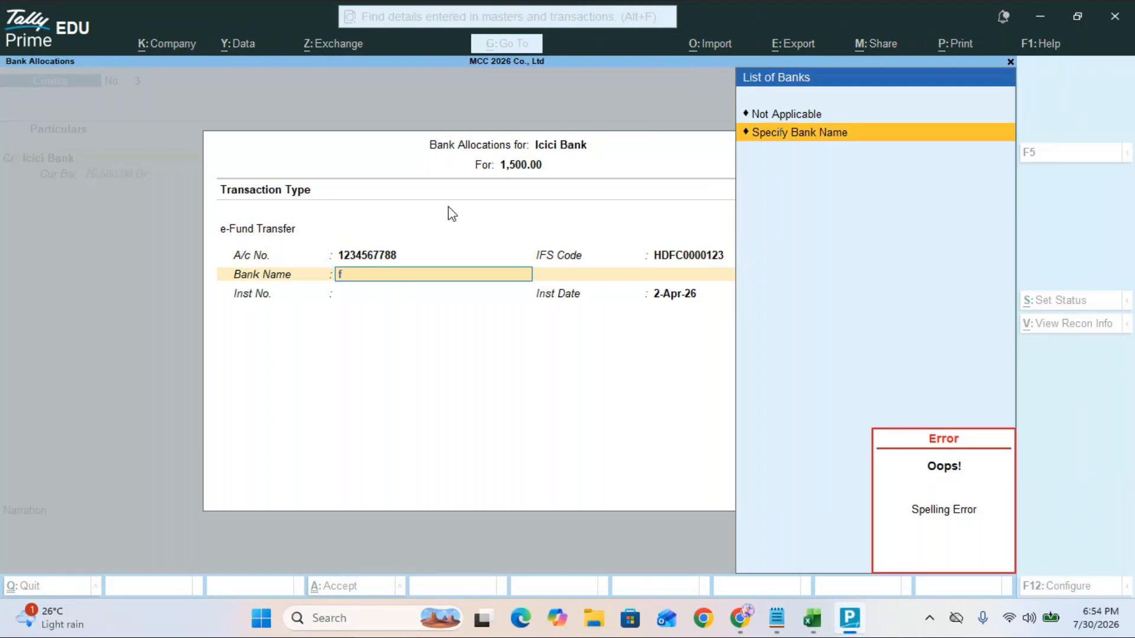
pyautogui.press('Return')
pyautogui.write('H')
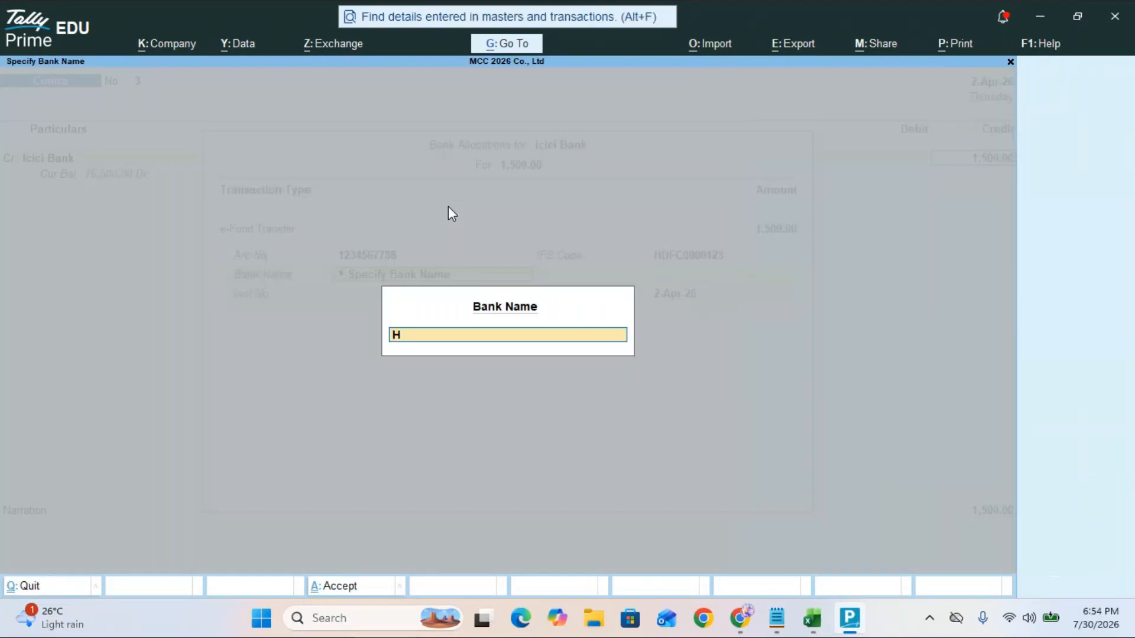
pyautogui.write('dfc Bank')
pyautogui.press('Return')
pyautogui.write('1')
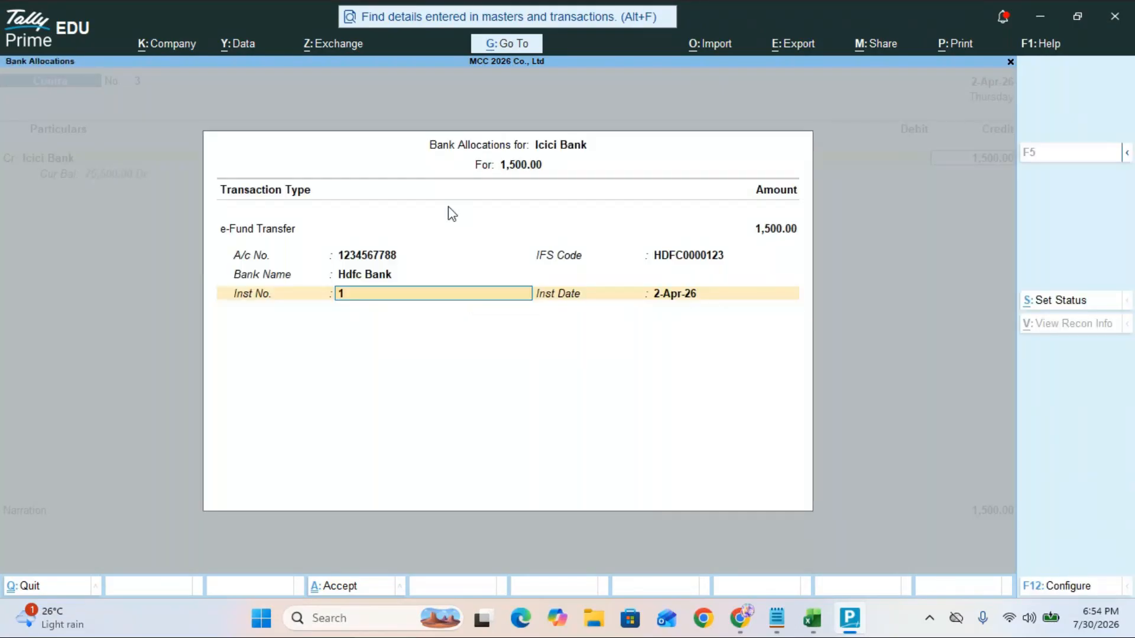
pyautogui.write('254689')
pyautogui.press('Return')
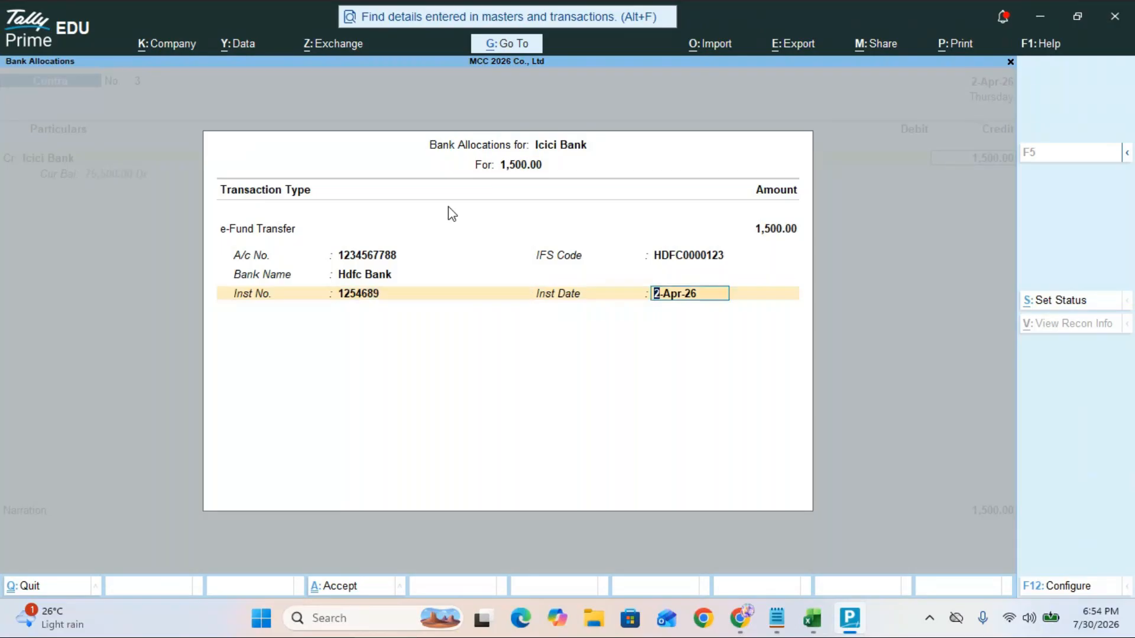
pyautogui.press('Return')
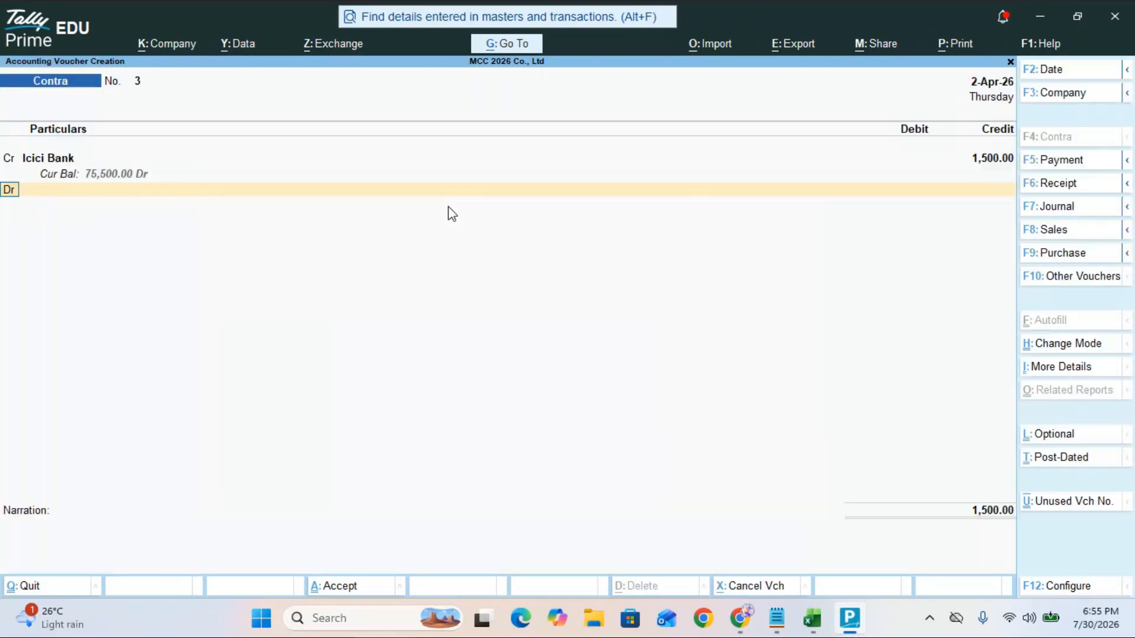
# Step: Debit Hdfc Bank 1,500 and keep its allocation as an e-Fund Transfer with instrument number 1254689
pyautogui.press('Return')
pyautogui.press('Down')
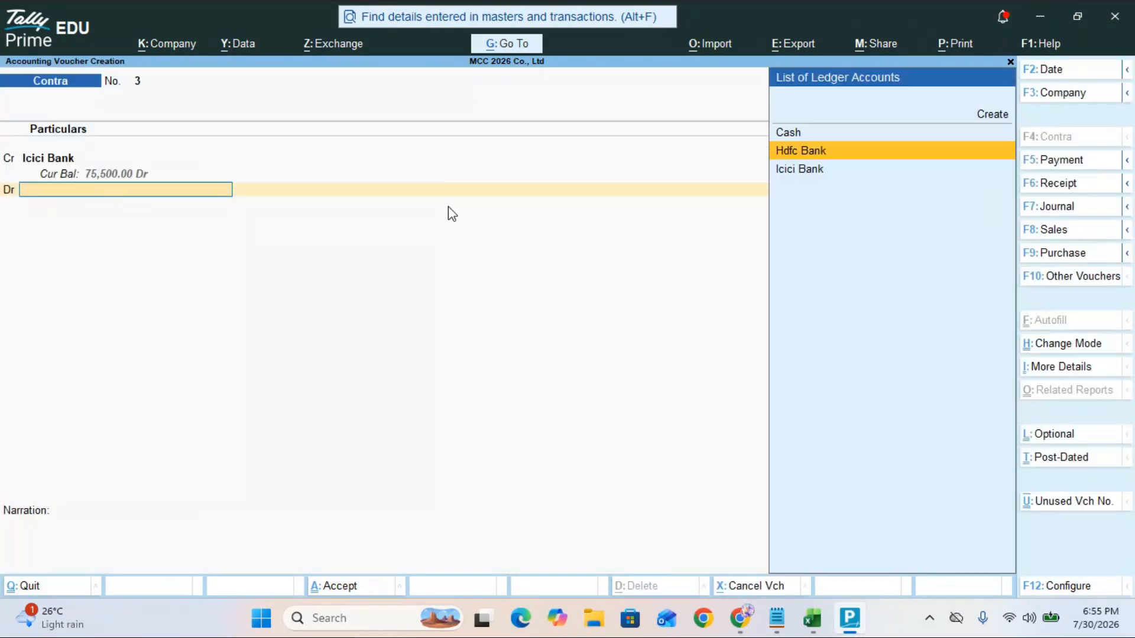
pyautogui.press('Return')
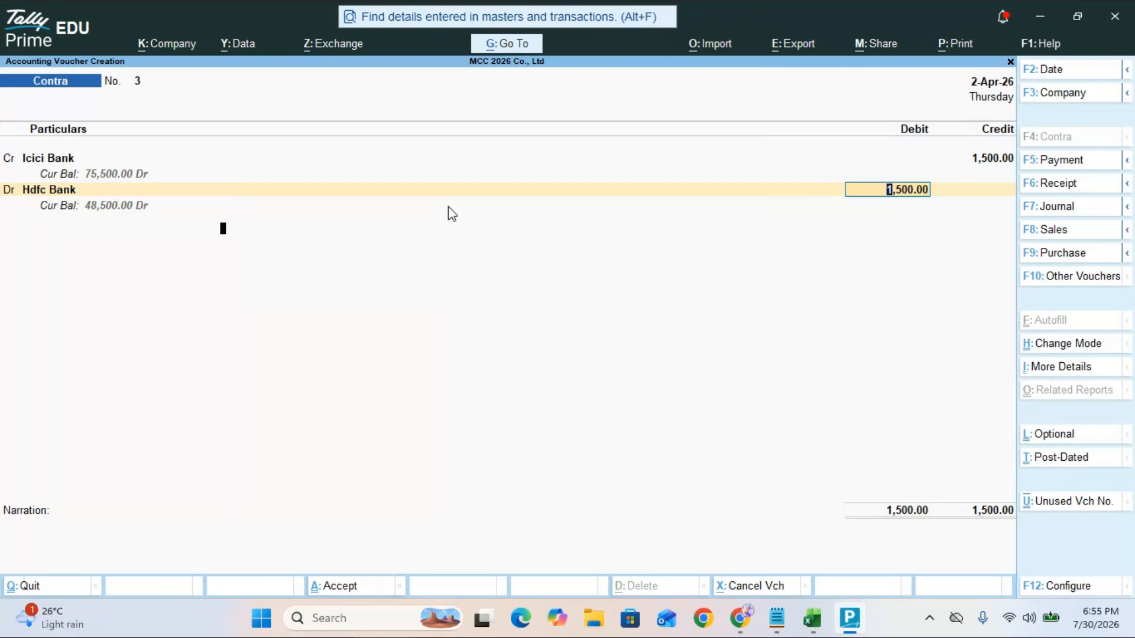
pyautogui.press('Return')
pyautogui.press('Return')
pyautogui.press('Return')
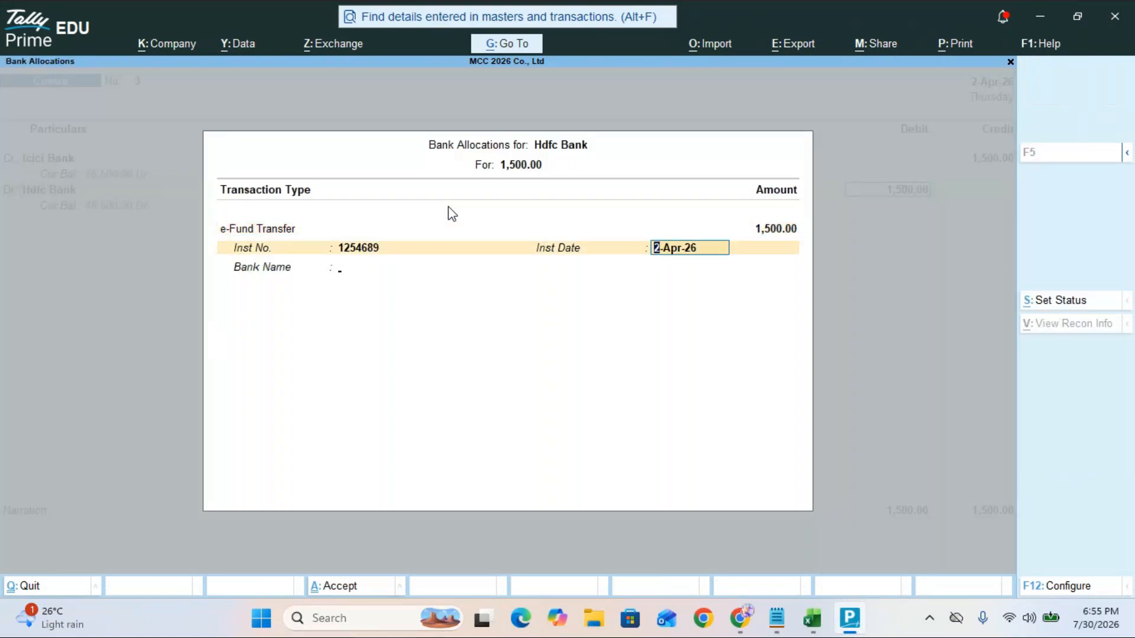
# Step: Specify Icici Bank as the bank name in the Hdfc Bank allocation and enter the narration "being cash transfered"
pyautogui.press('Return')
pyautogui.write('Ic')
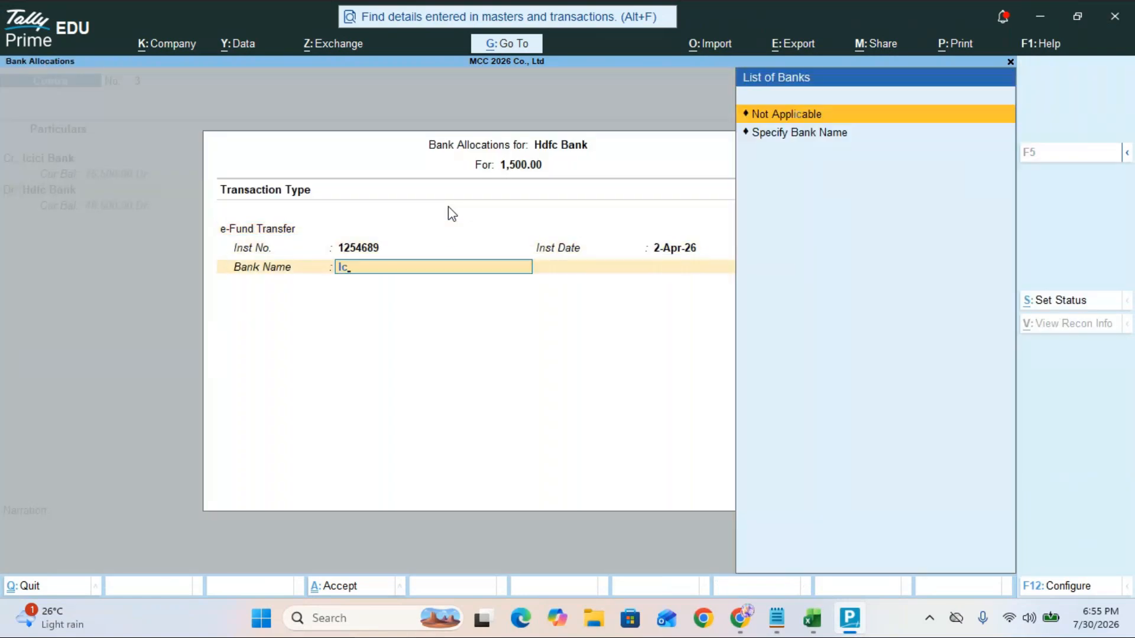
pyautogui.press('Down')
pyautogui.press('Return')
pyautogui.write('Icici Bank')
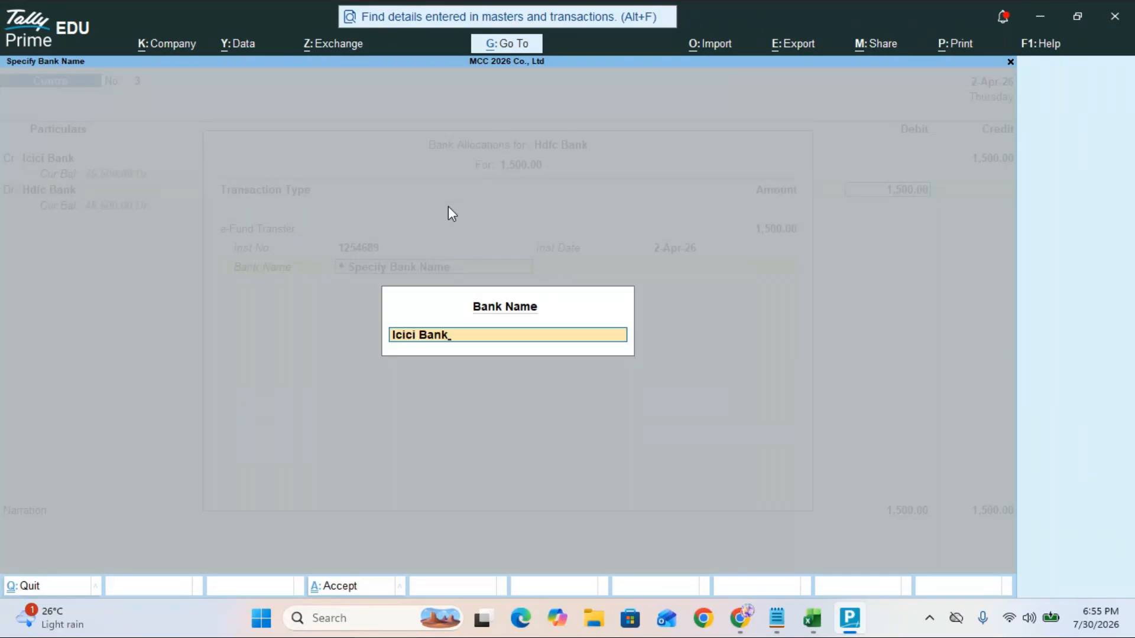
pyautogui.press('Return')
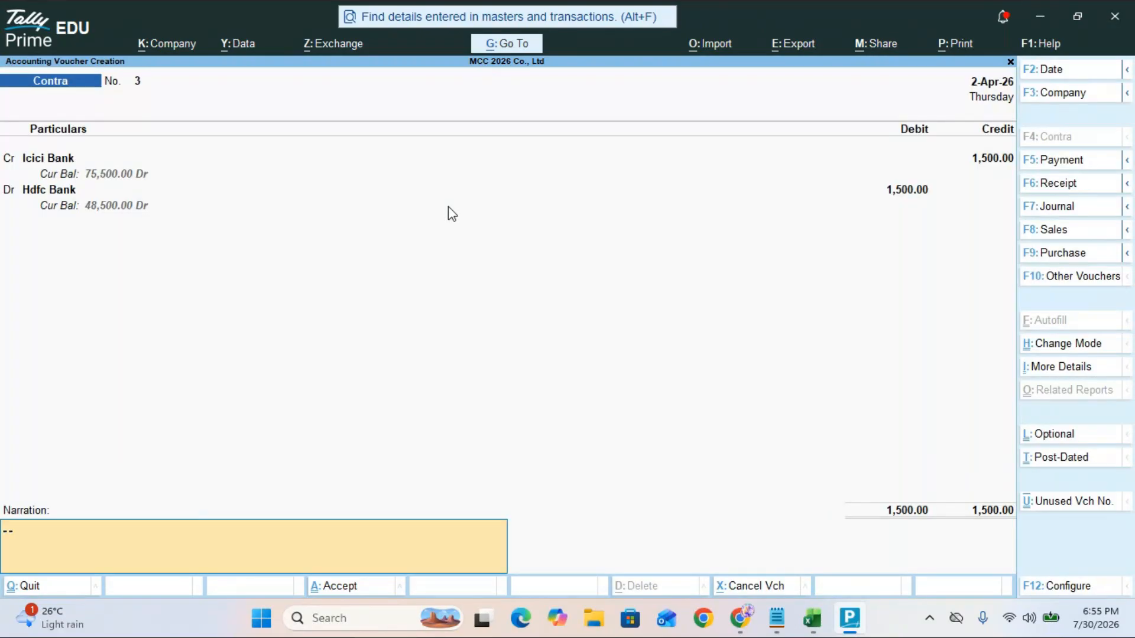
pyautogui.write('being cash transfered')
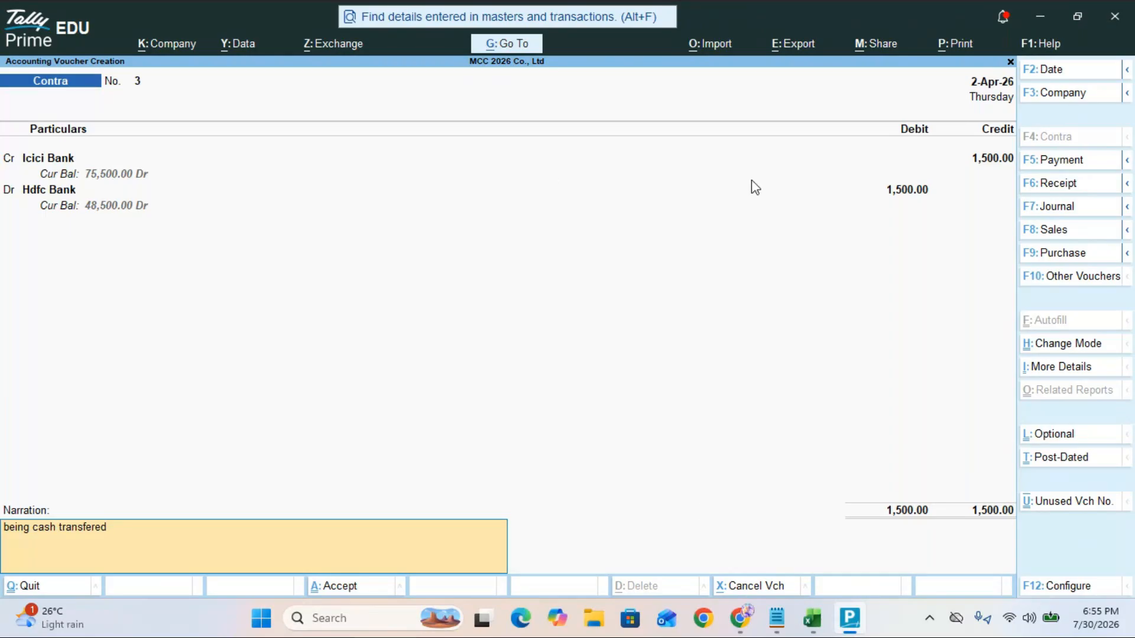
# Step: Switch to the GoTo Meeting window in Chrome and open the list of meeting participants
pyautogui.moveTo(740, 618)
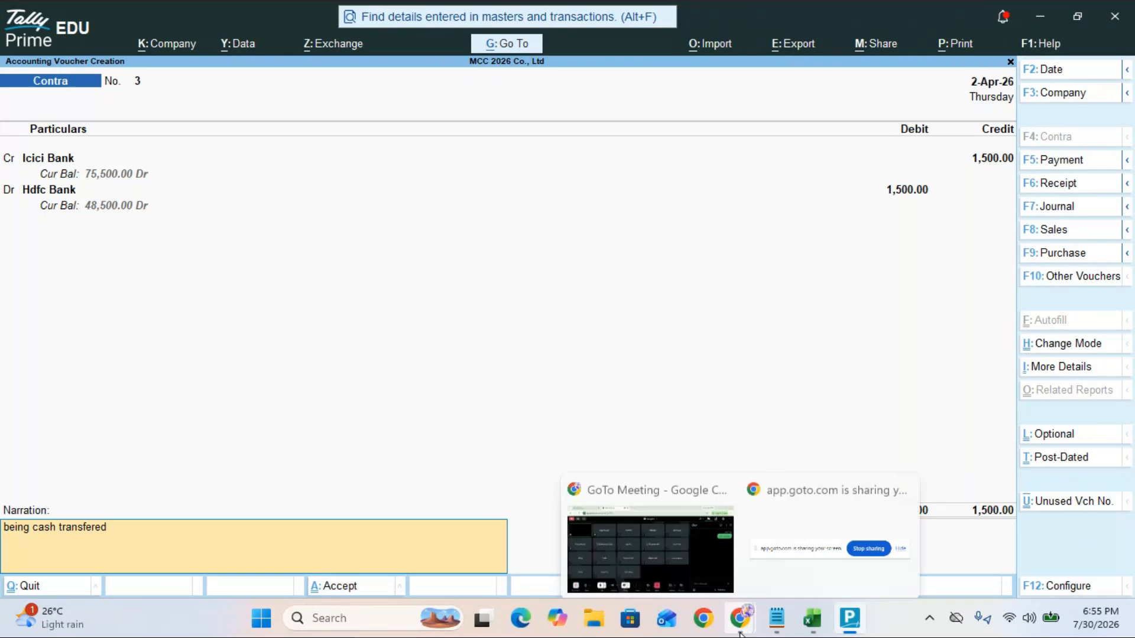
pyautogui.click(709, 576)
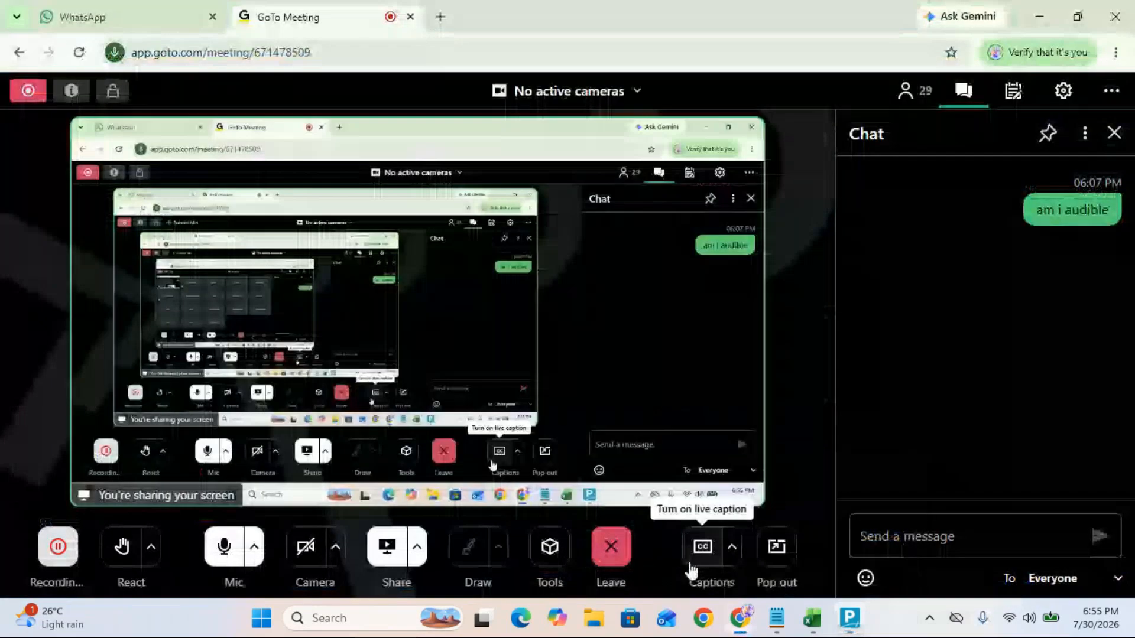
pyautogui.click(909, 101)
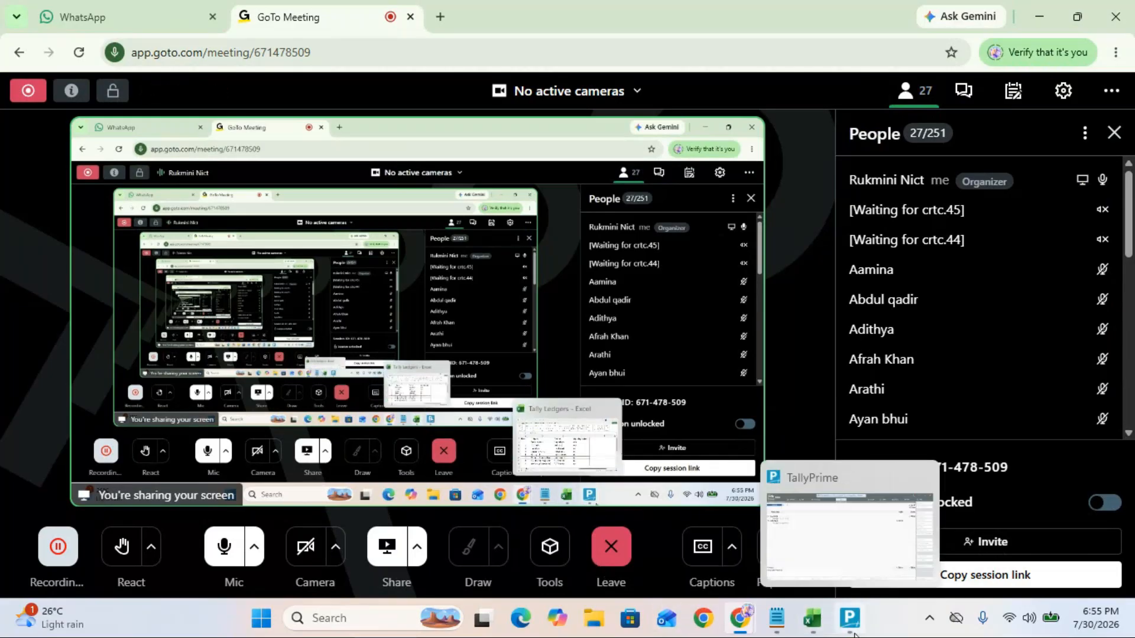
# Step: Switch to TallyPrime, extend the narration with "from Icici bank to Hdfc bank", and save the bank transfer contra voucher
pyautogui.click(851, 630)
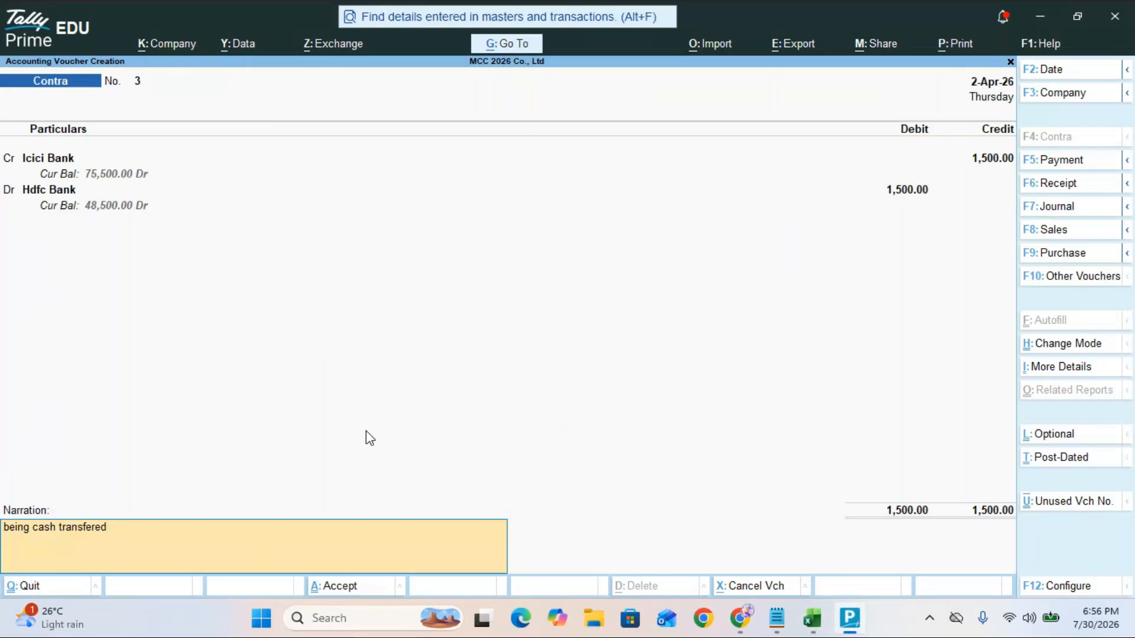
pyautogui.write('from Icici bank to Hdf')
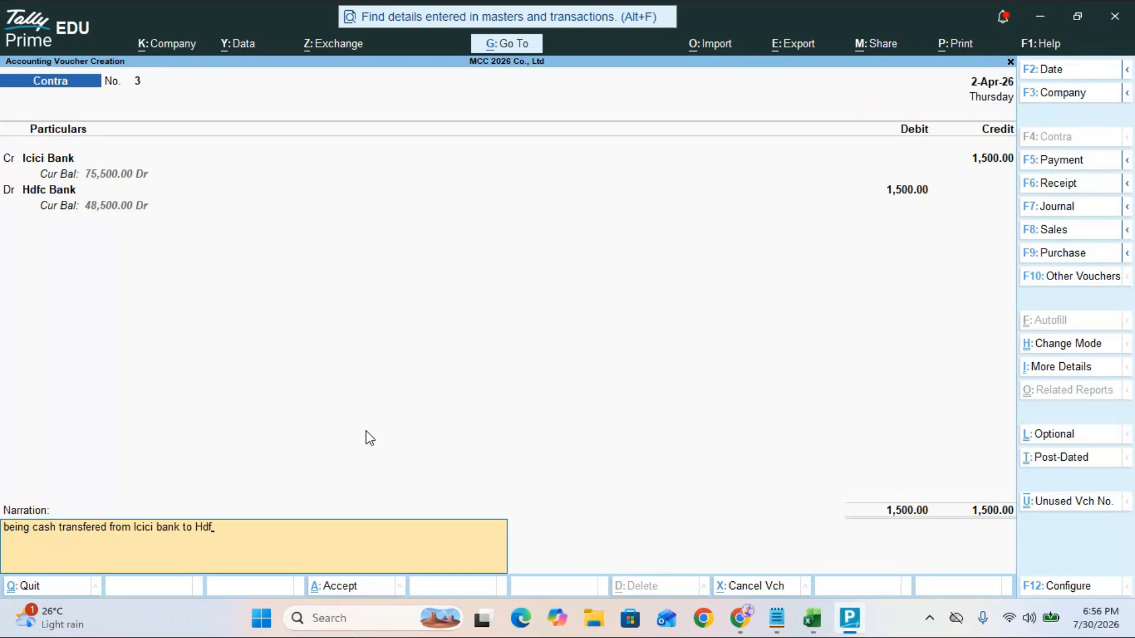
pyautogui.write('c bank')
pyautogui.press('Return')
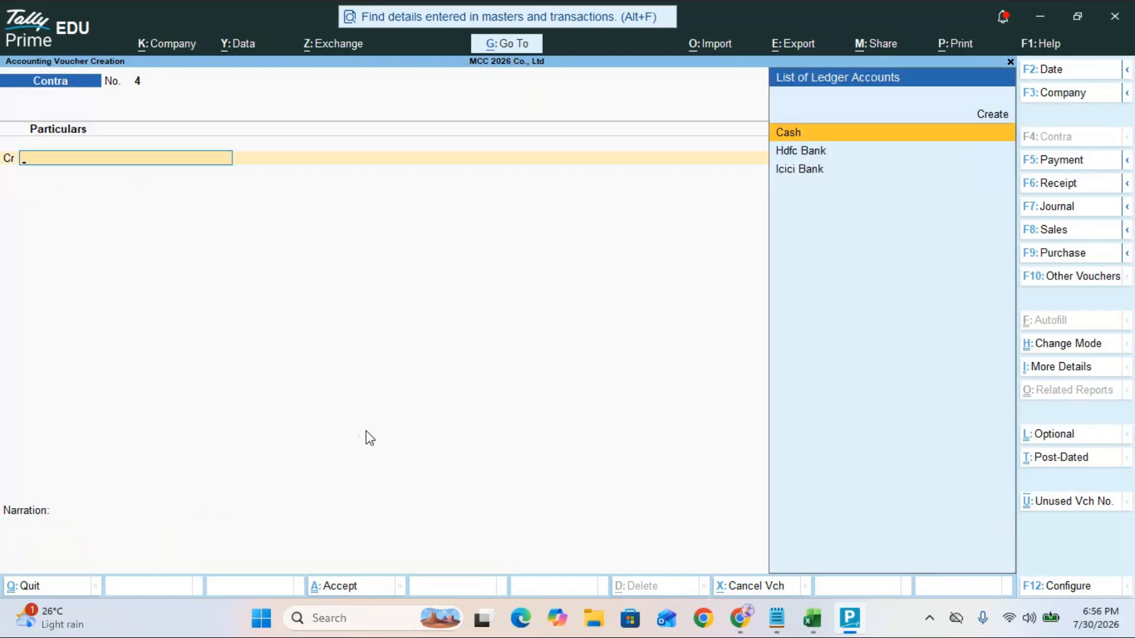
# Step: Switch to the Tally notes in Notepad and add example 4 as "Deposite of cash Rs.10000 to"
pyautogui.press('ctrl')
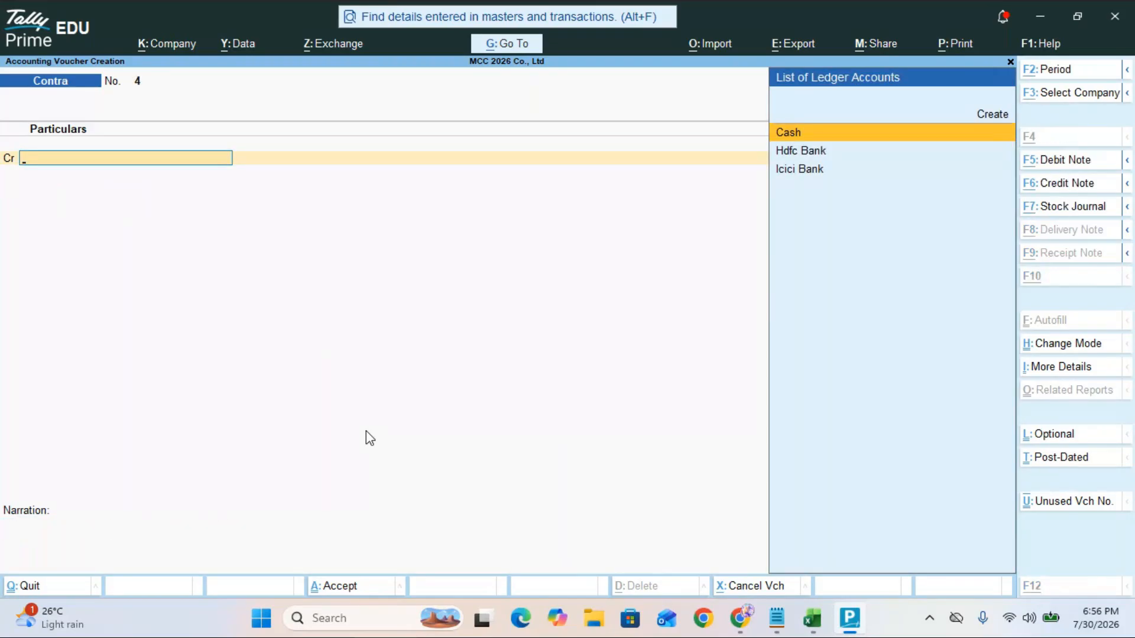
pyautogui.hotkey('alt', 'Tab')
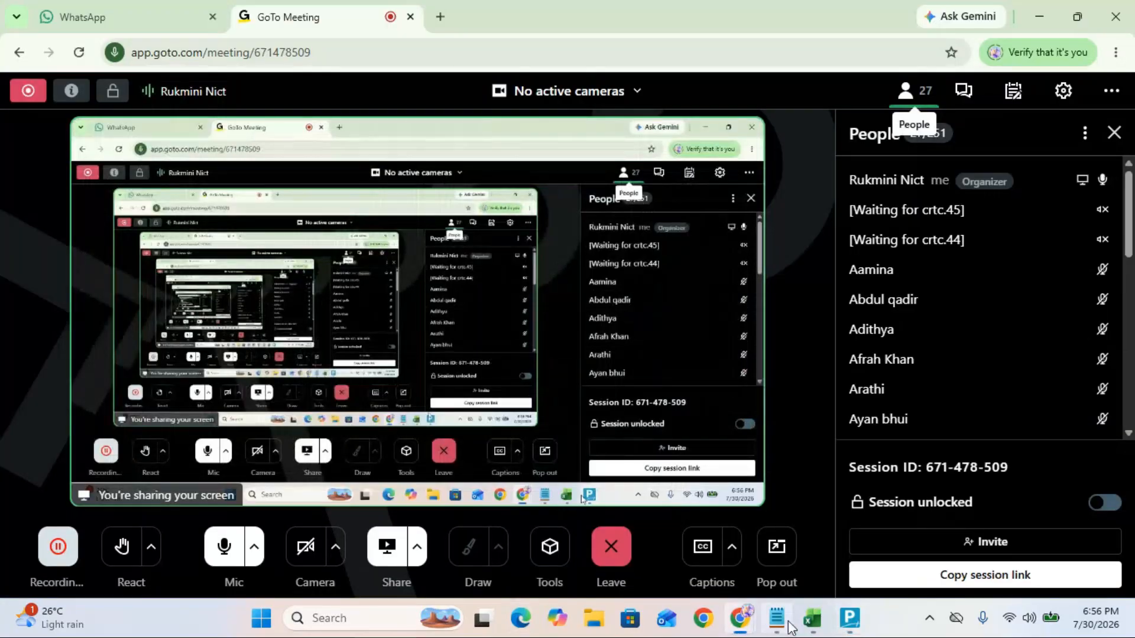
pyautogui.click(775, 626)
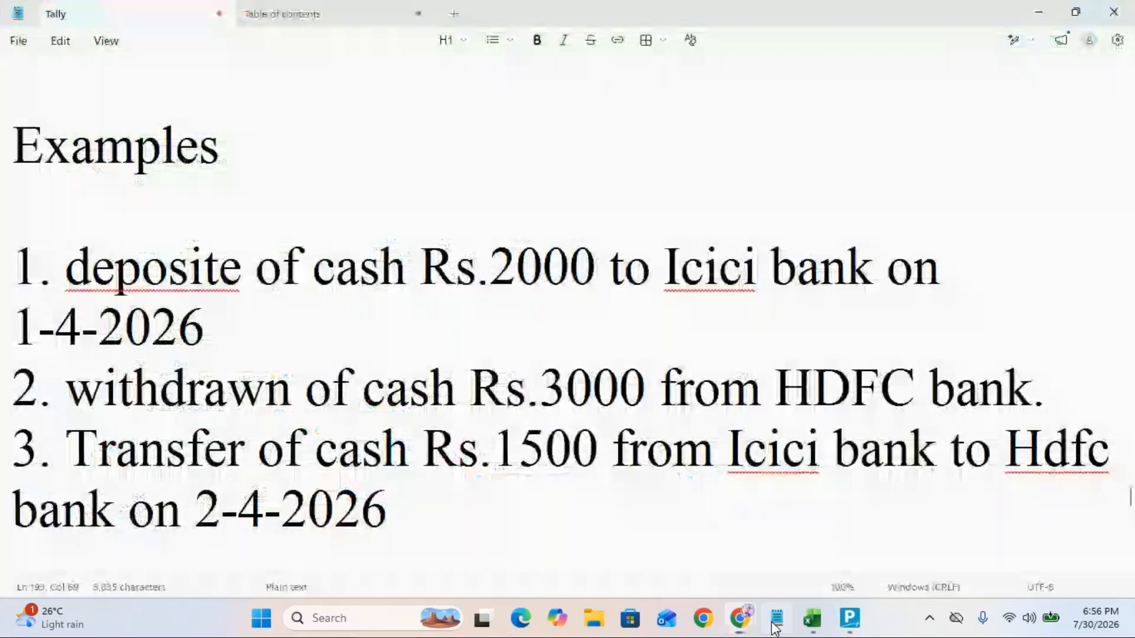
pyautogui.press('Return')
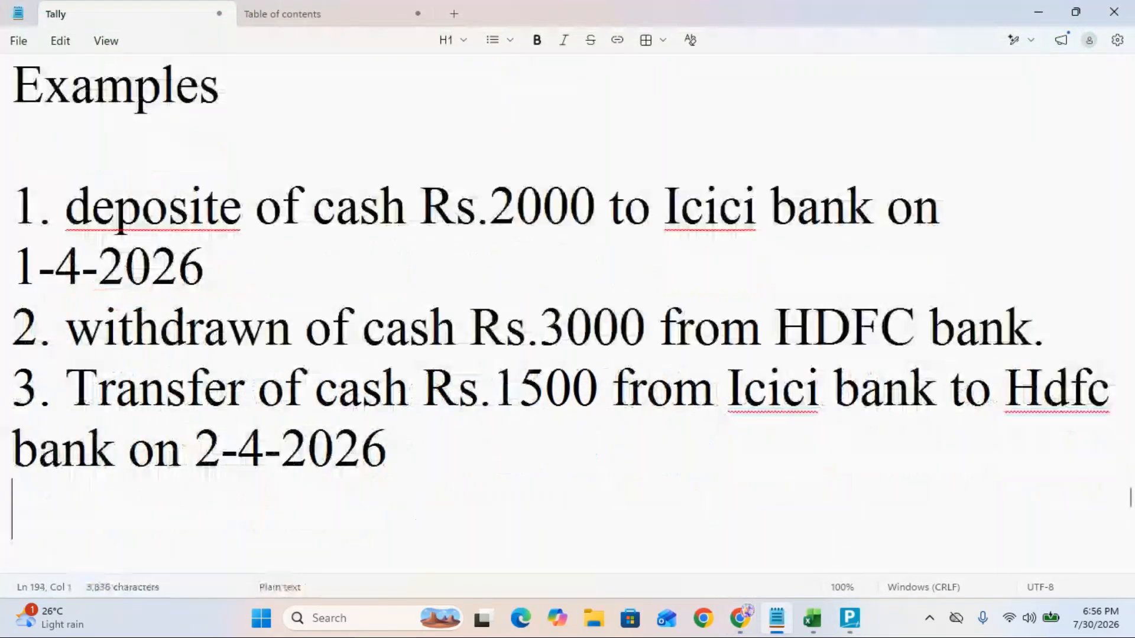
pyautogui.write('4. C')
pyautogui.press('BackSpace')
pyautogui.write('De')
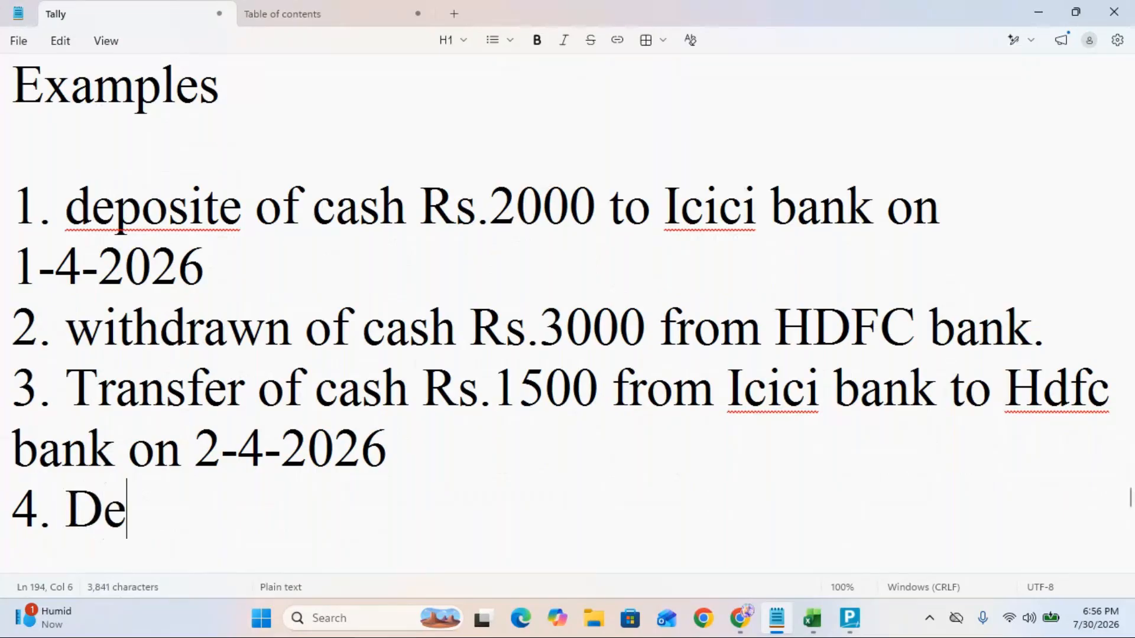
pyautogui.write('posite o')
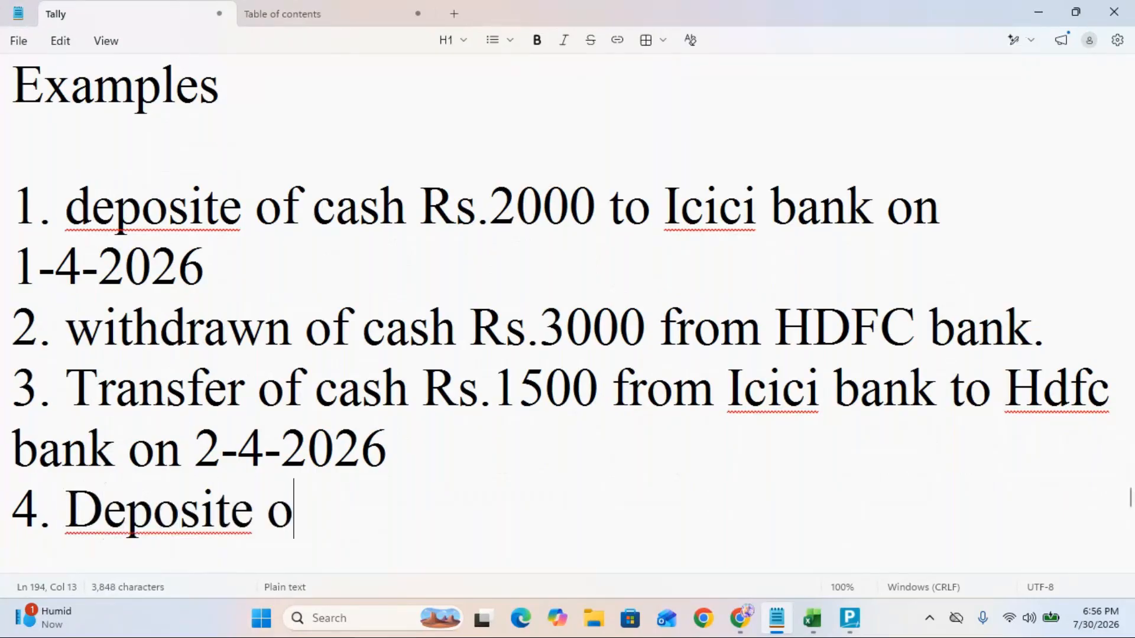
pyautogui.write('f cash')
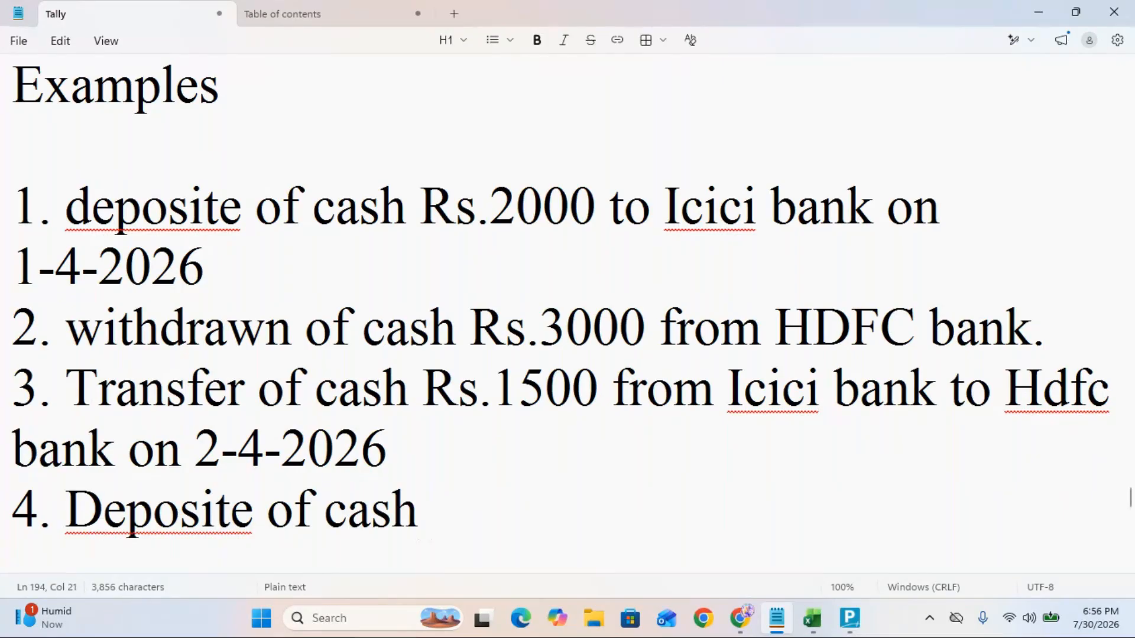
pyautogui.write(' Rs.')
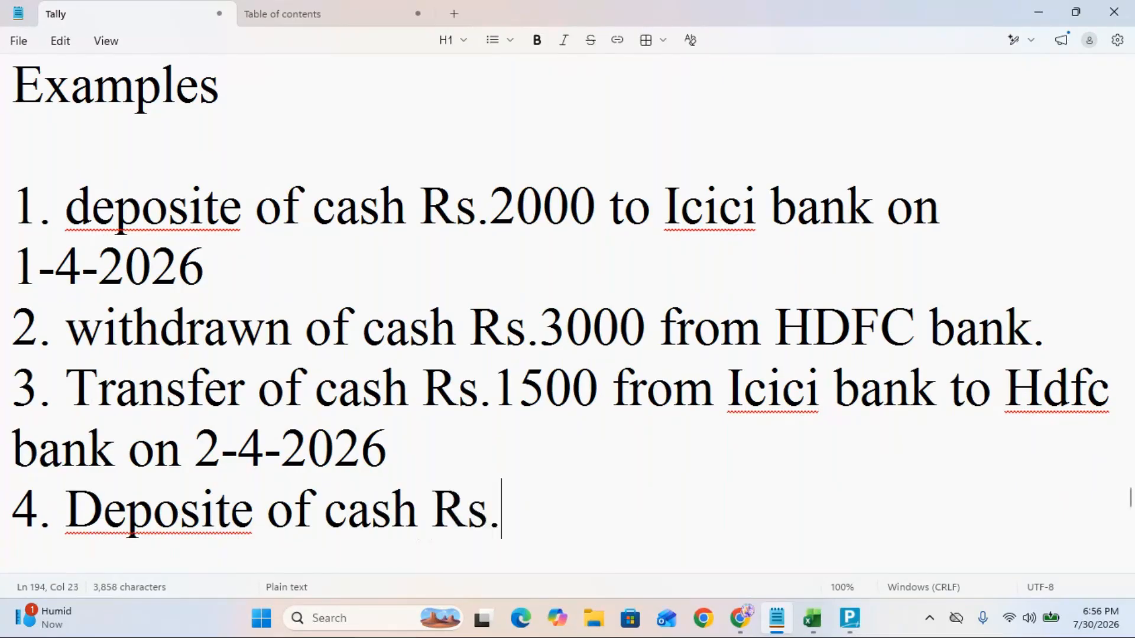
pyautogui.write('100')
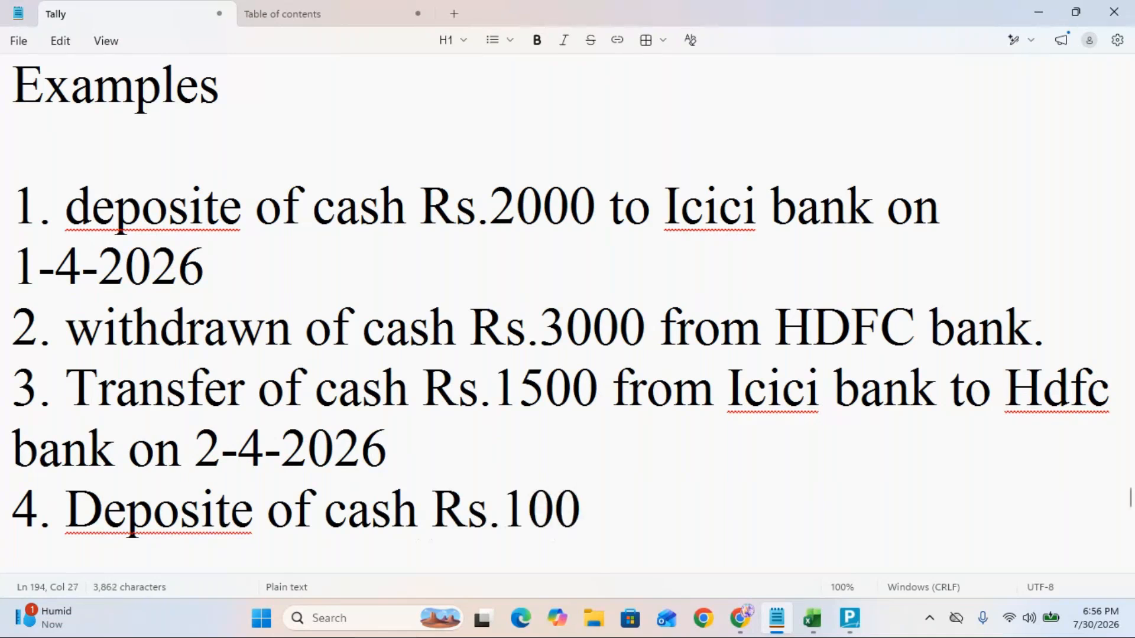
pyautogui.write('00 to')
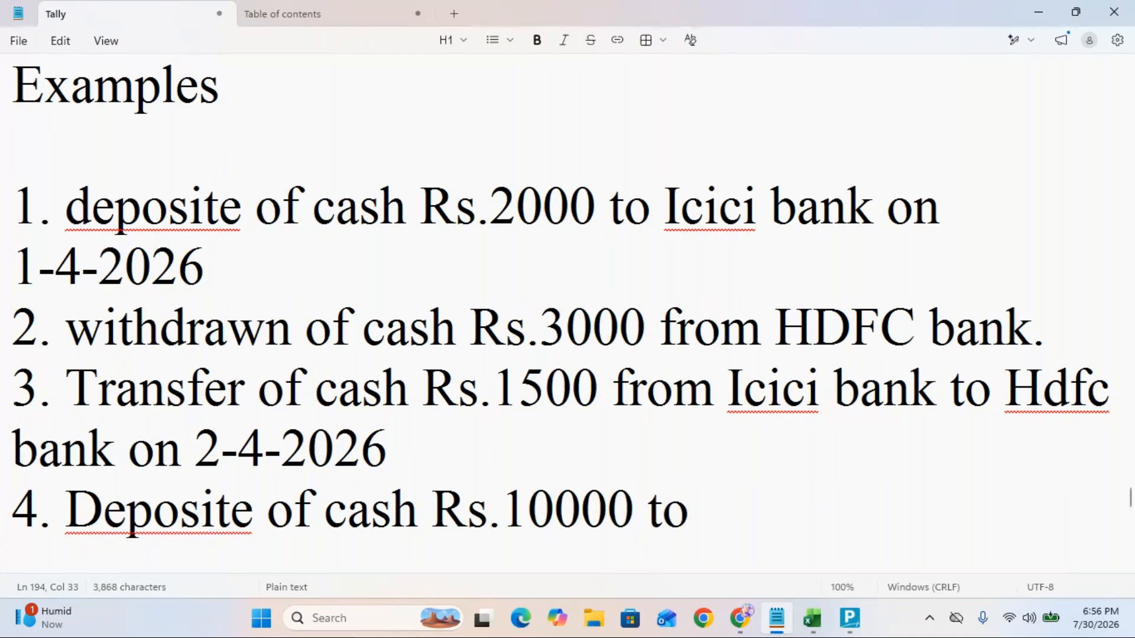
# Step: Replace the trailing "to" in example 4 with "equally to"
pyautogui.press('BackSpace')
pyautogui.press('BackSpace')
pyautogui.write('ea')
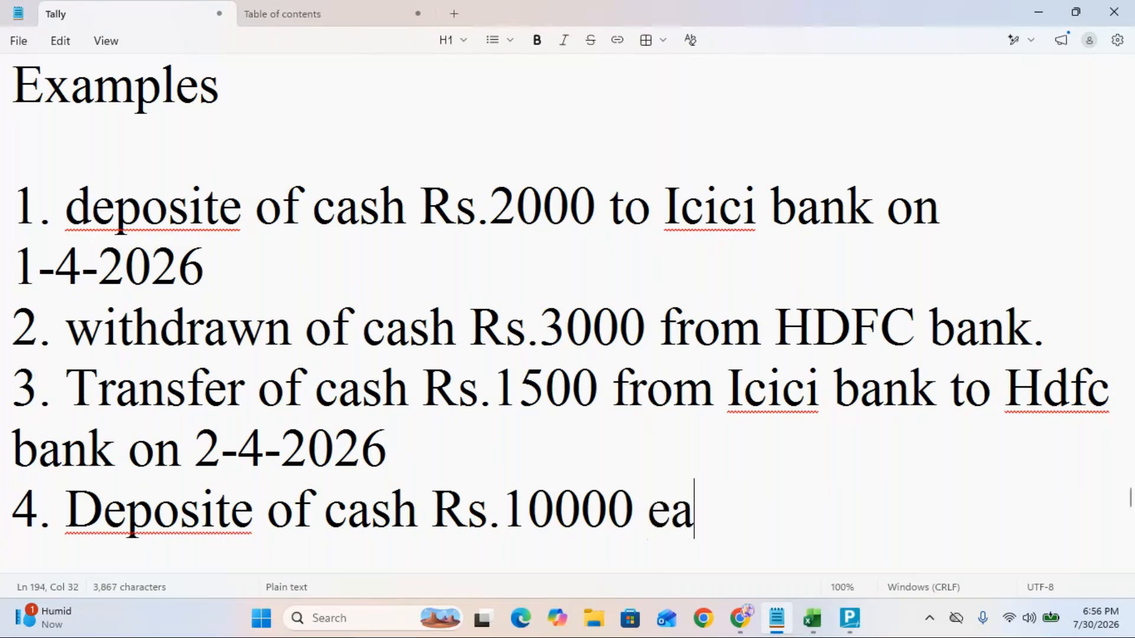
pyautogui.write('qually to')
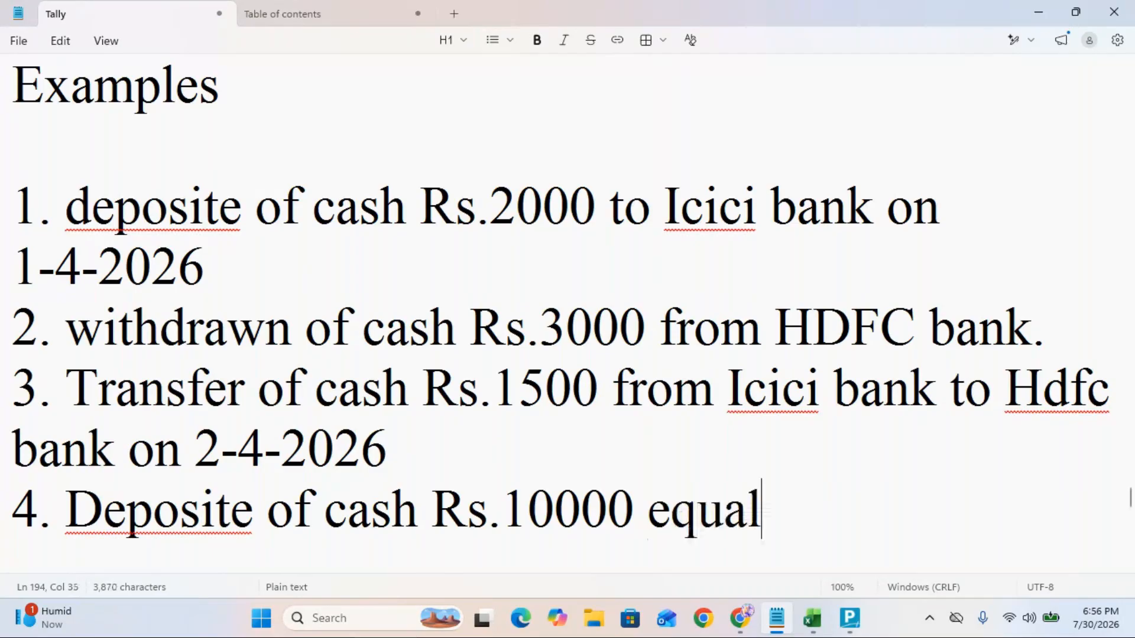
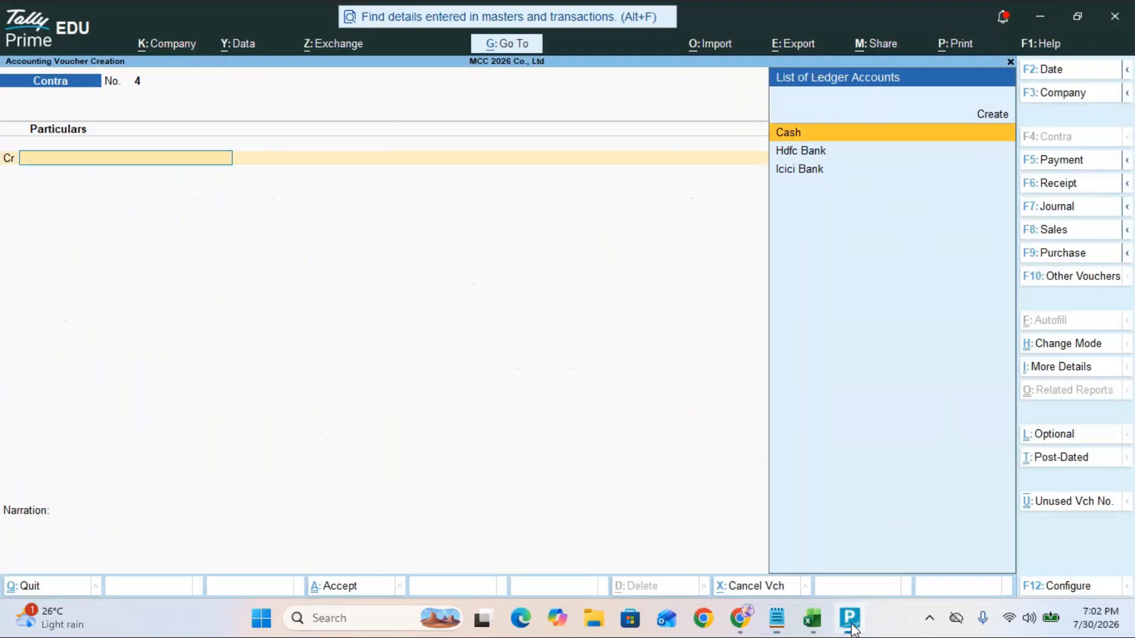
# Step: Leave the blank contra voucher in TallyPrime and start a new ledger named Axis Bank
pyautogui.press('Escape')
pyautogui.press('Escape')
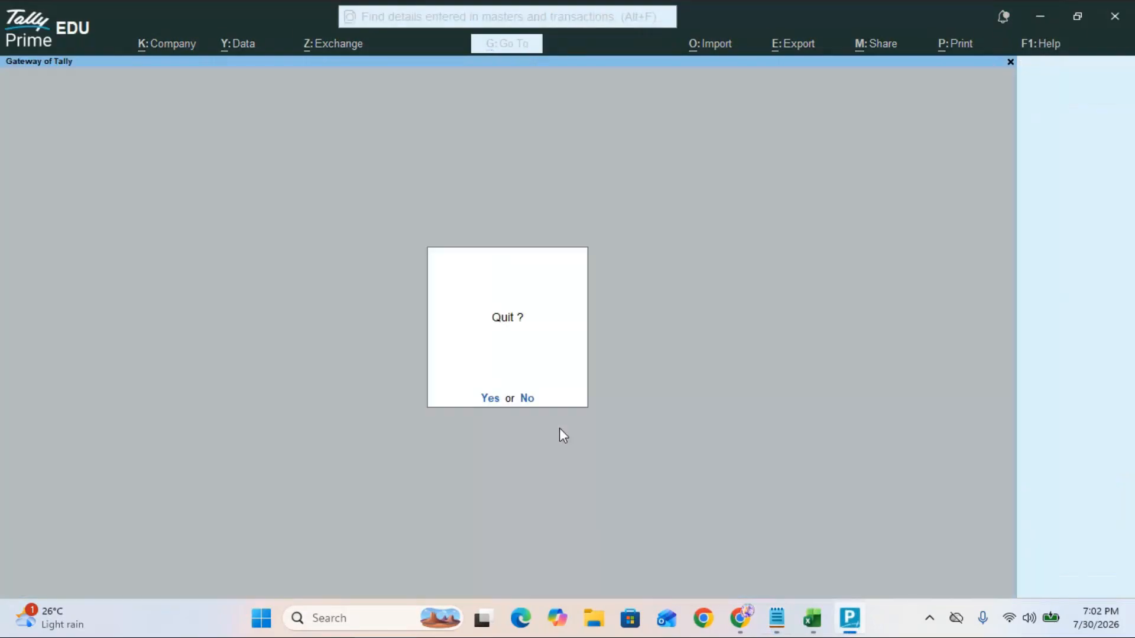
pyautogui.press('Escape')
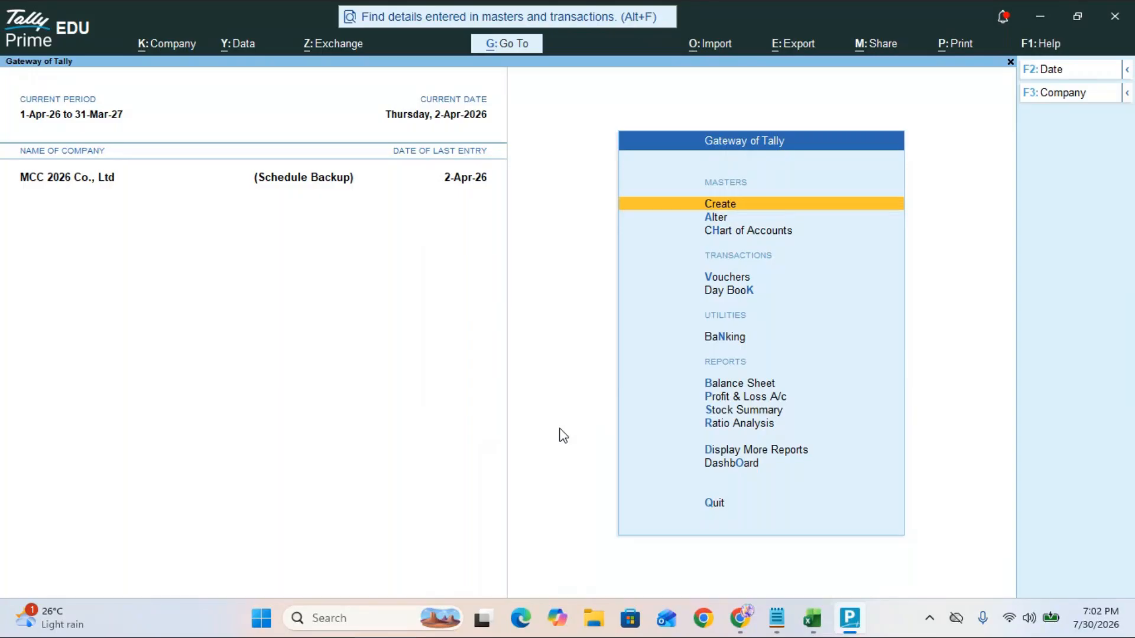
pyautogui.press('Return')
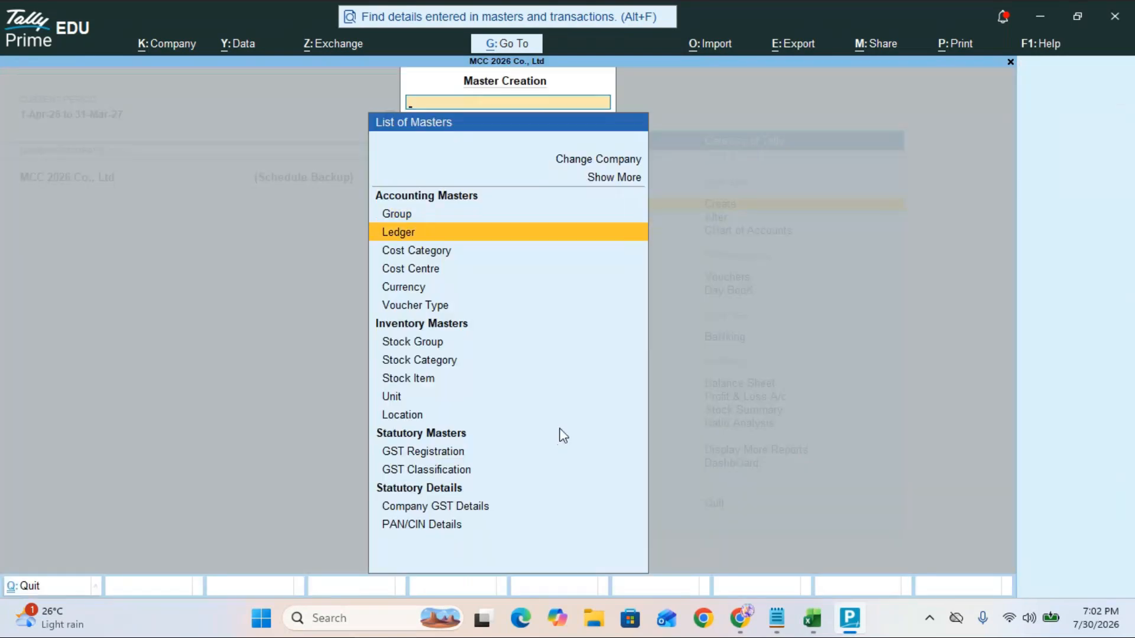
pyautogui.press('Return')
pyautogui.write('Axi')
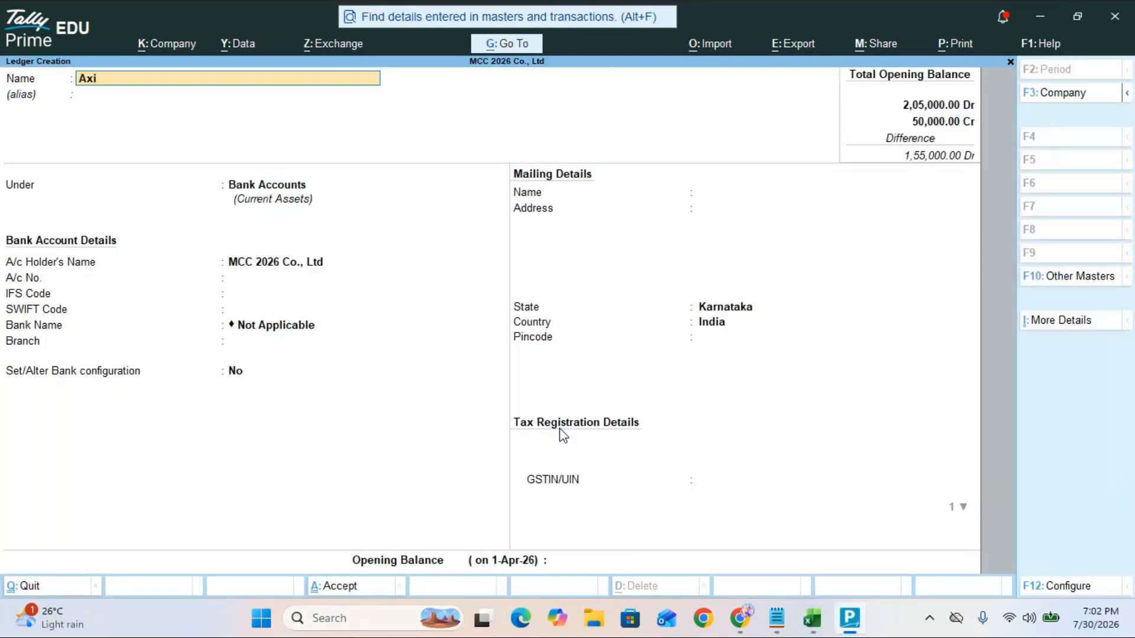
pyautogui.write('s Bank')
pyautogui.press('Return')
# Step: Keep the Axis Bank ledger under Bank Accounts with default details, set its opening balance to 30,000 Dr, and save it
pyautogui.press('Return')
pyautogui.press('Return')
pyautogui.press('Return')
pyautogui.press('Return')
pyautogui.press('Return')
pyautogui.press('Return')
pyautogui.press('Return')
pyautogui.press('Return')
pyautogui.press('Return')
pyautogui.press('Return')
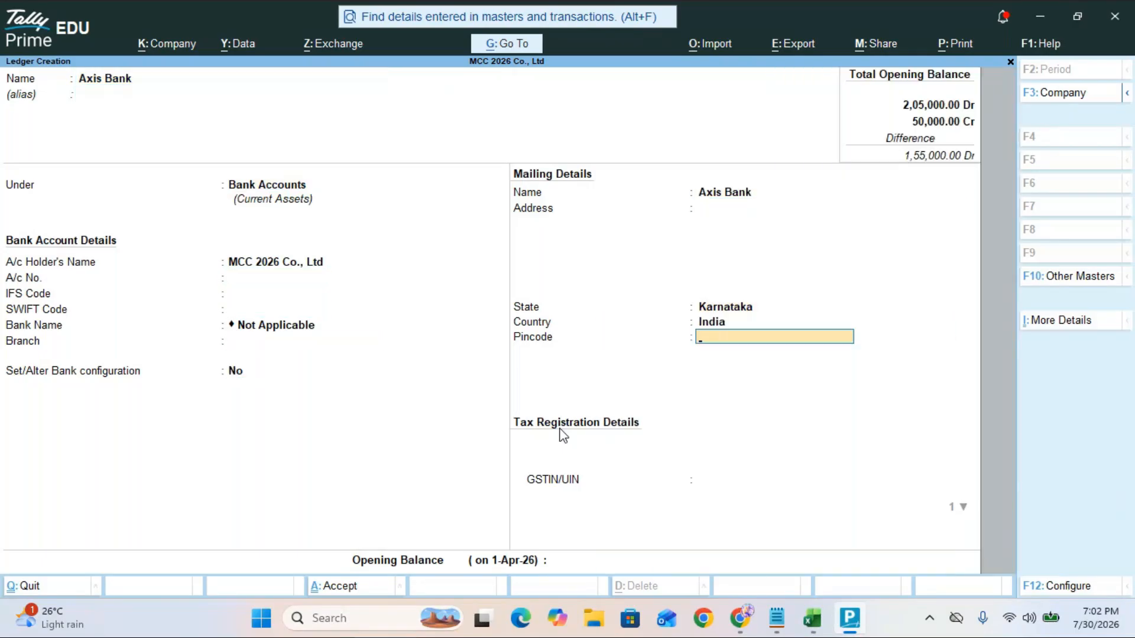
pyautogui.press('Return')
pyautogui.press('Return')
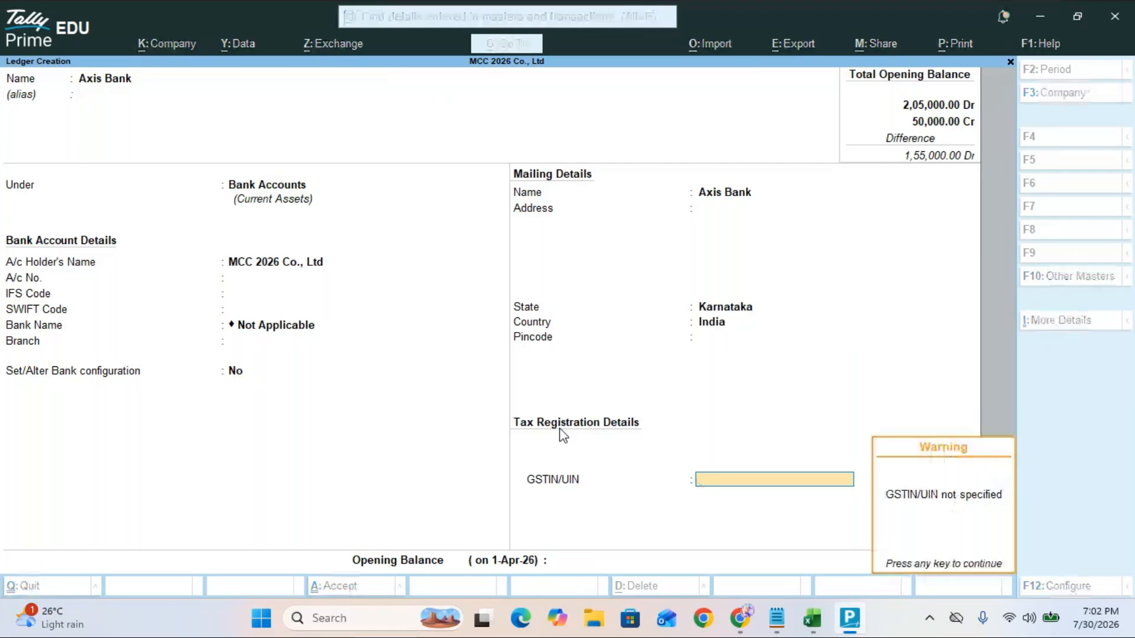
pyautogui.press('Return')
pyautogui.write('30000')
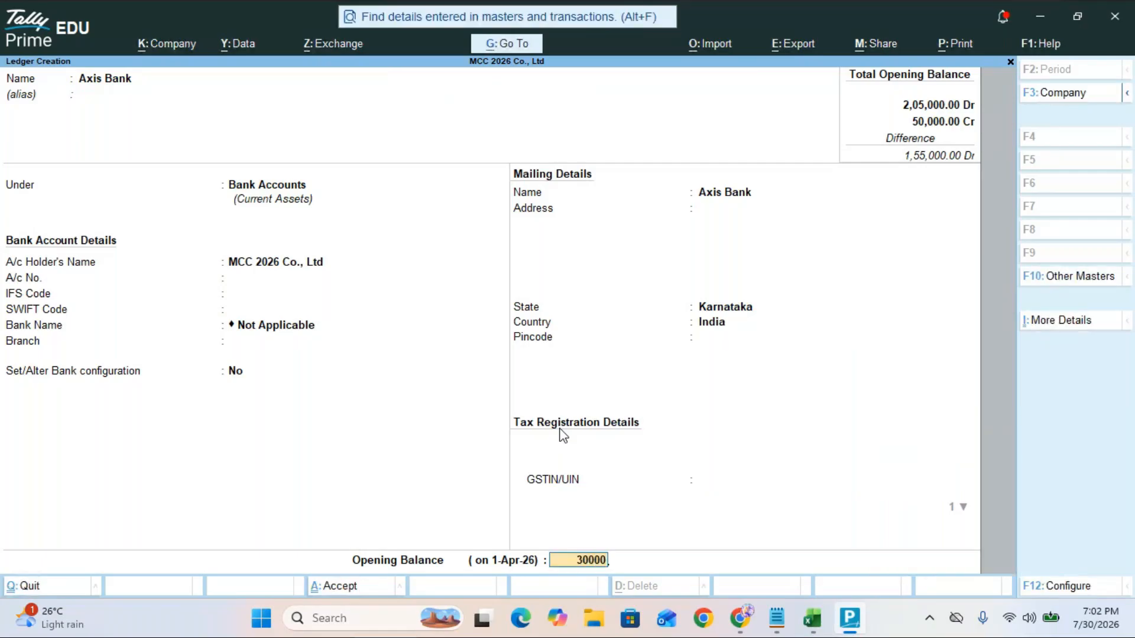
pyautogui.press('Return')
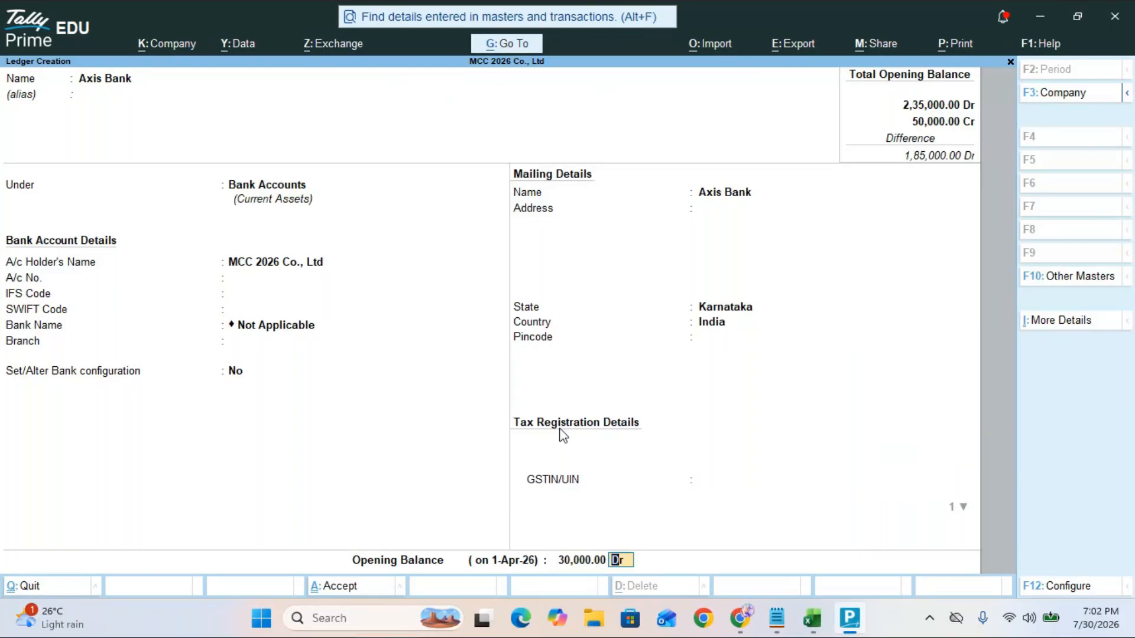
pyautogui.press('Return')
pyautogui.write('y')
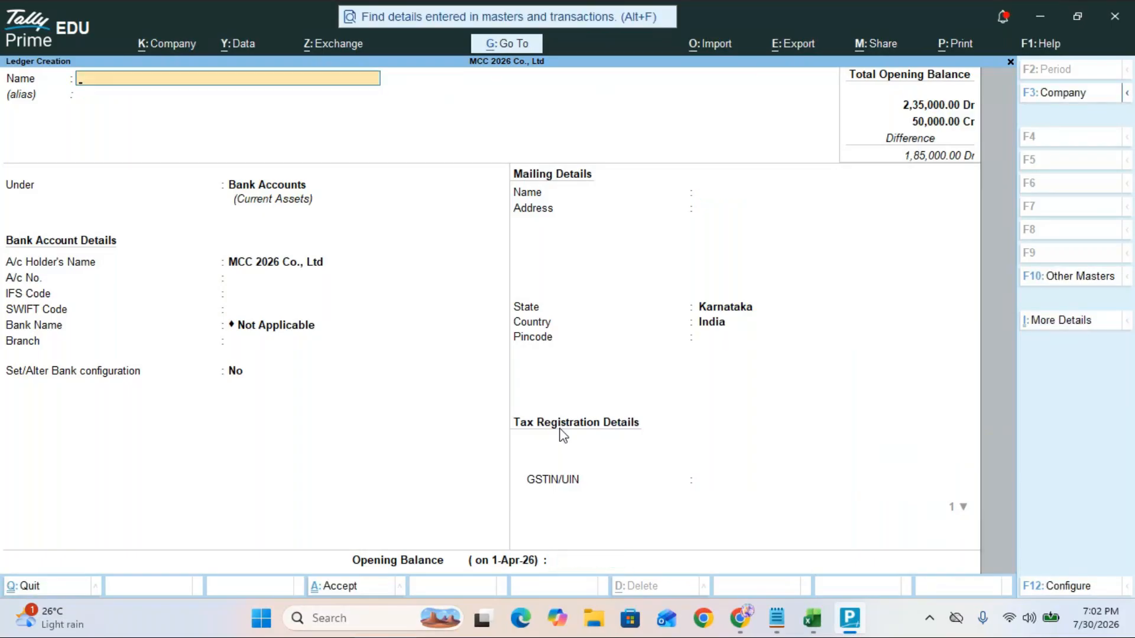
# Step: Name the next ledger Kotak Bank, keeping it under Bank Accounts with the default bank account details
pyautogui.write('Kotak Bank')
pyautogui.press('Return')
pyautogui.press('Return')
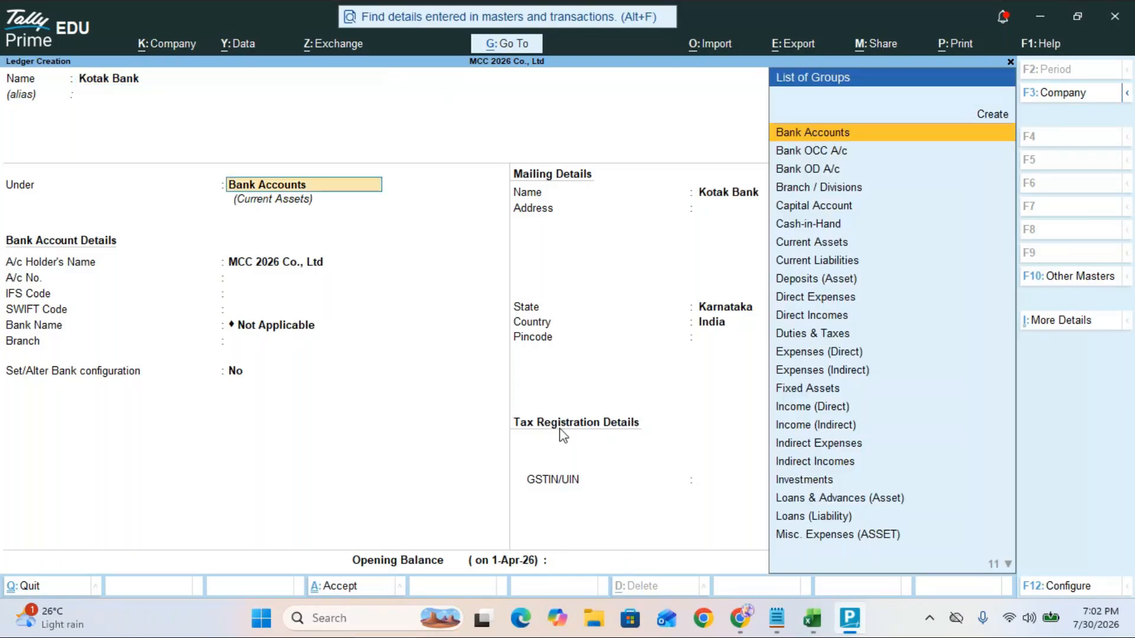
pyautogui.press('Return')
pyautogui.press('Return')
pyautogui.press('Return')
pyautogui.press('Return')
pyautogui.press('Return')
pyautogui.press('Return')
pyautogui.press('Return')
pyautogui.press('Return')
pyautogui.press('Return')
pyautogui.press('Return')
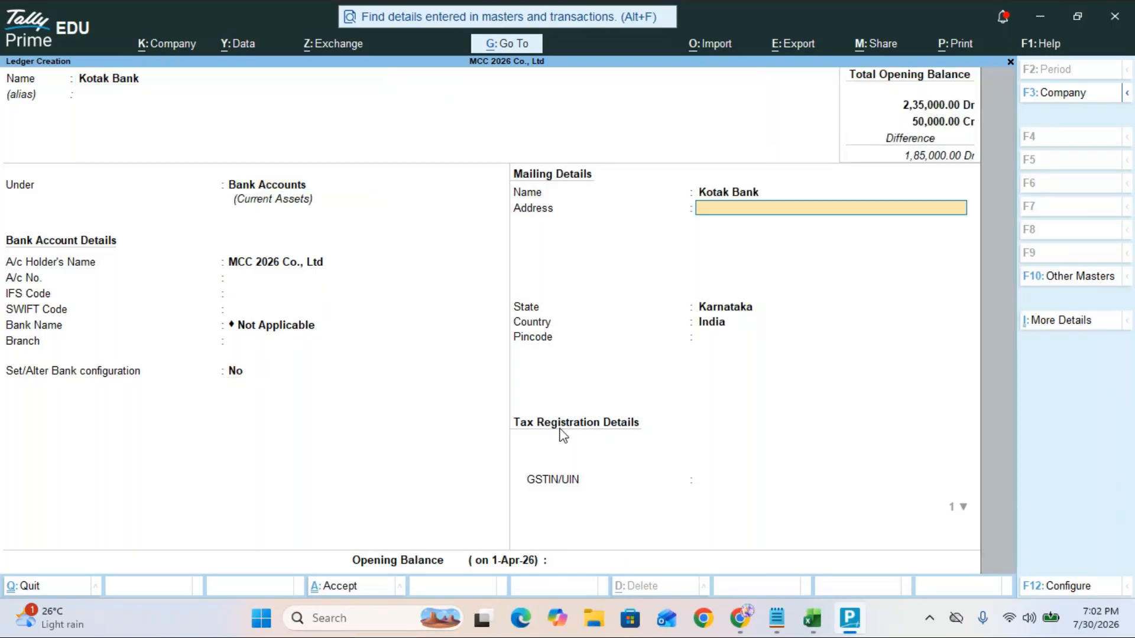
# Step: Keep the default mailing and tax details for Kotak Bank, set its opening balance to 30,000 Dr, and save the ledger
pyautogui.press('Return')
pyautogui.press('Return')
pyautogui.press('Return')
pyautogui.press('Return')
pyautogui.press('Return')
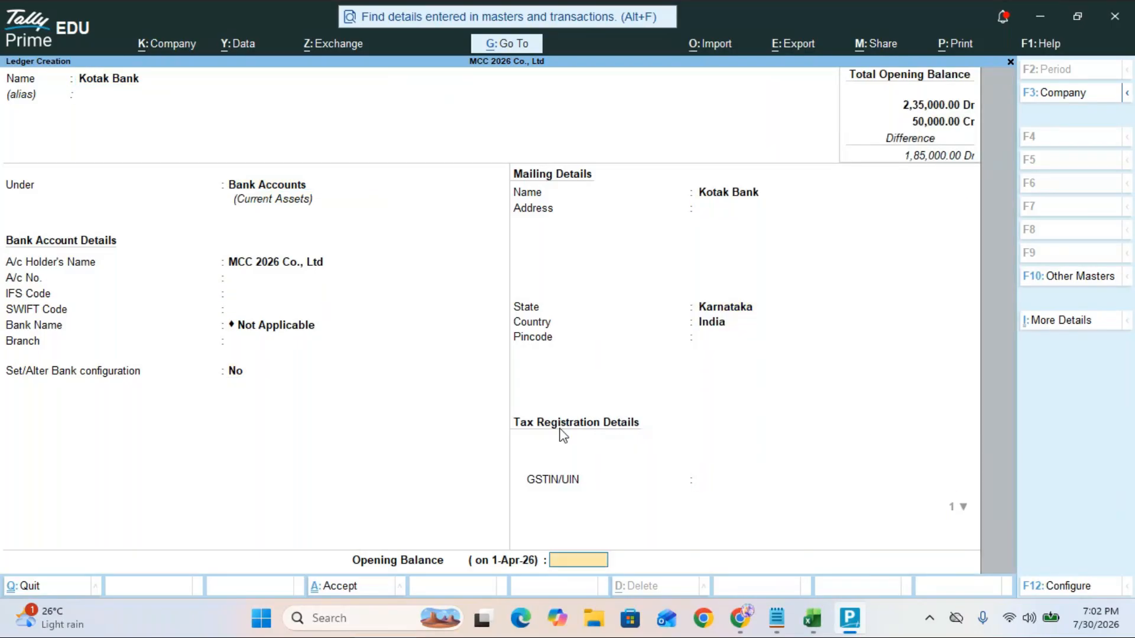
pyautogui.write('30000')
pyautogui.press('Return')
pyautogui.press('Return')
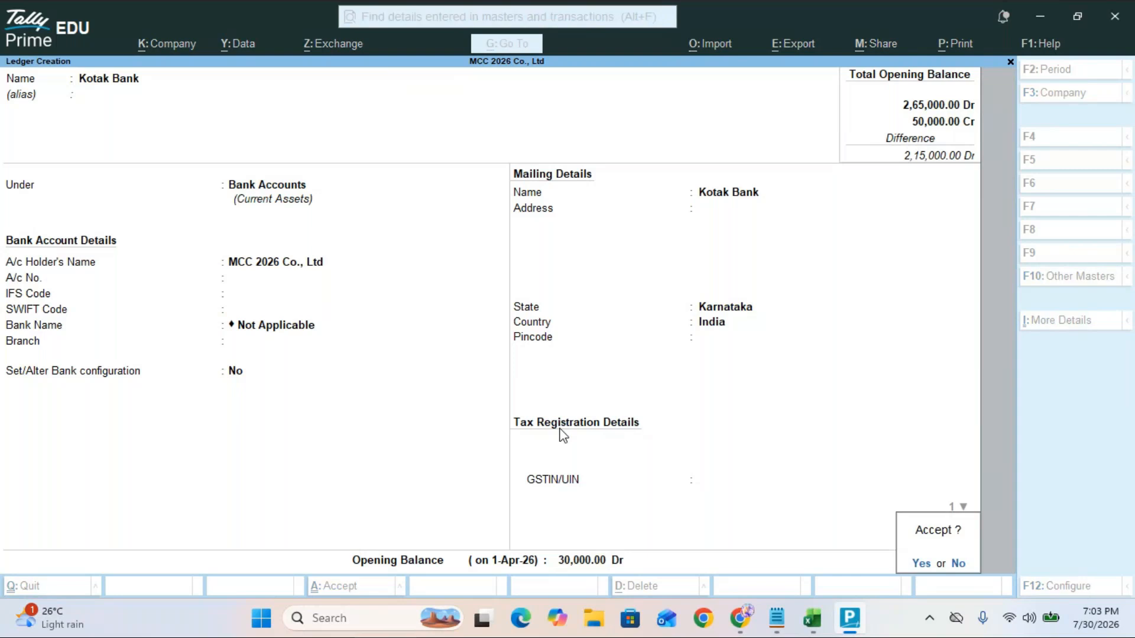
pyautogui.press('Return')
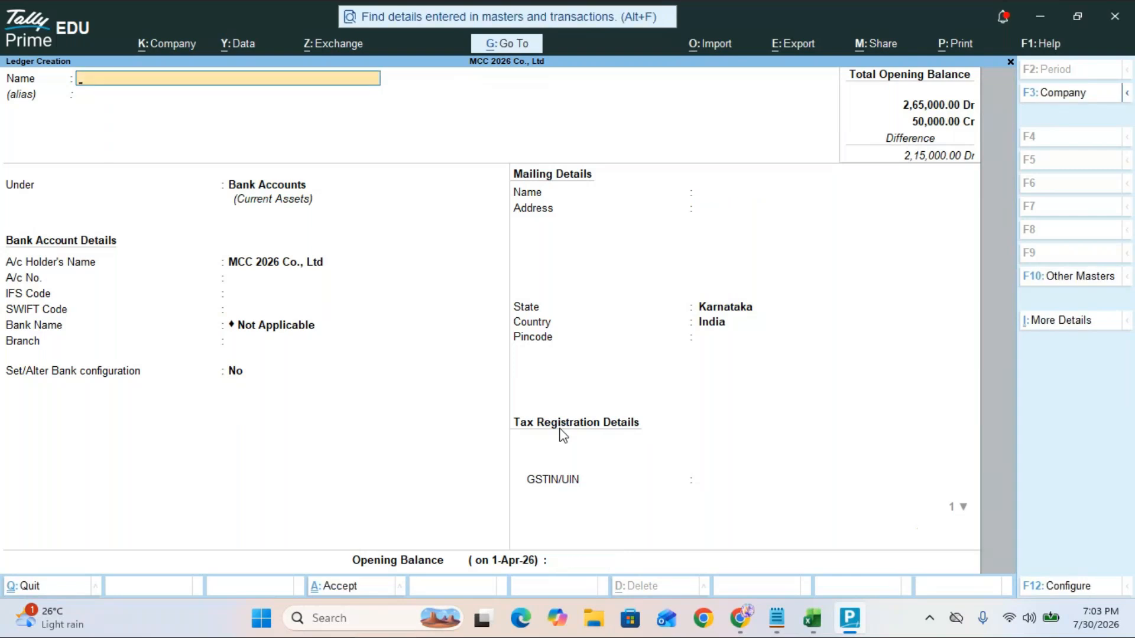
# Step: Close ledger creation and open a new contra voucher from the Gateway of Tally
pyautogui.press('Escape')
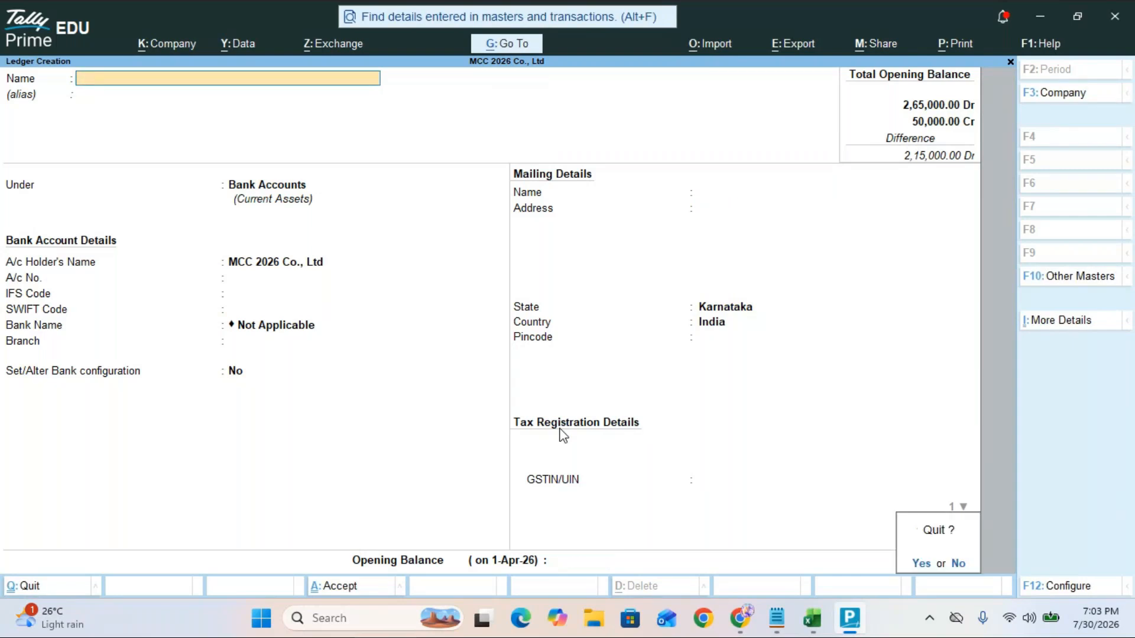
pyautogui.press('Return')
pyautogui.press('Escape')
pyautogui.press('Down')
pyautogui.press('Down')
pyautogui.press('Down')
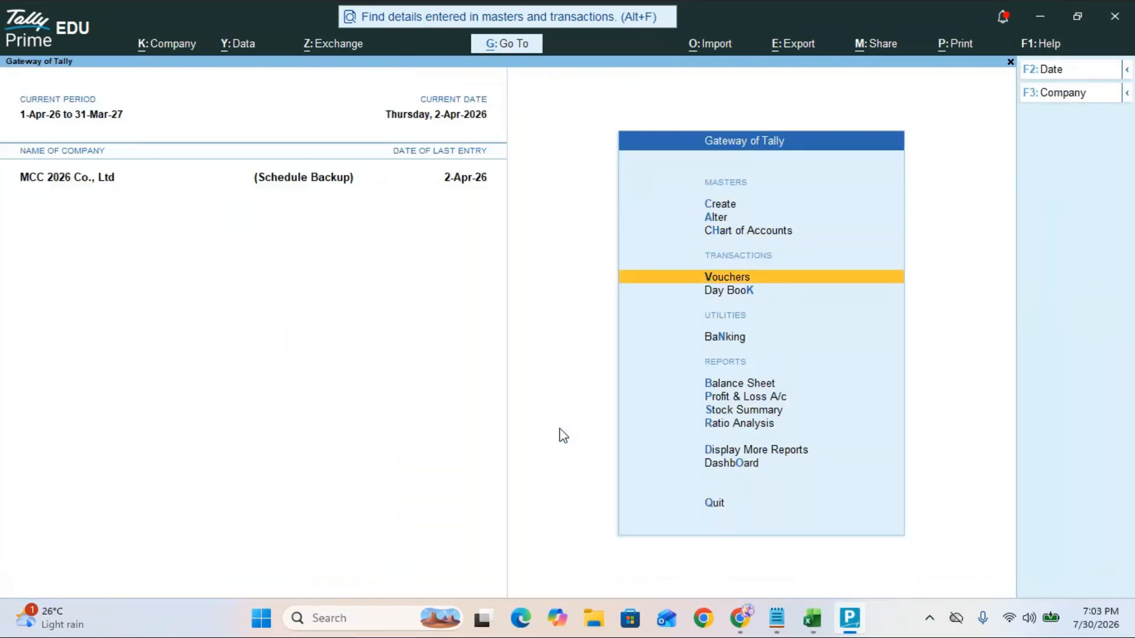
pyautogui.press('Return')
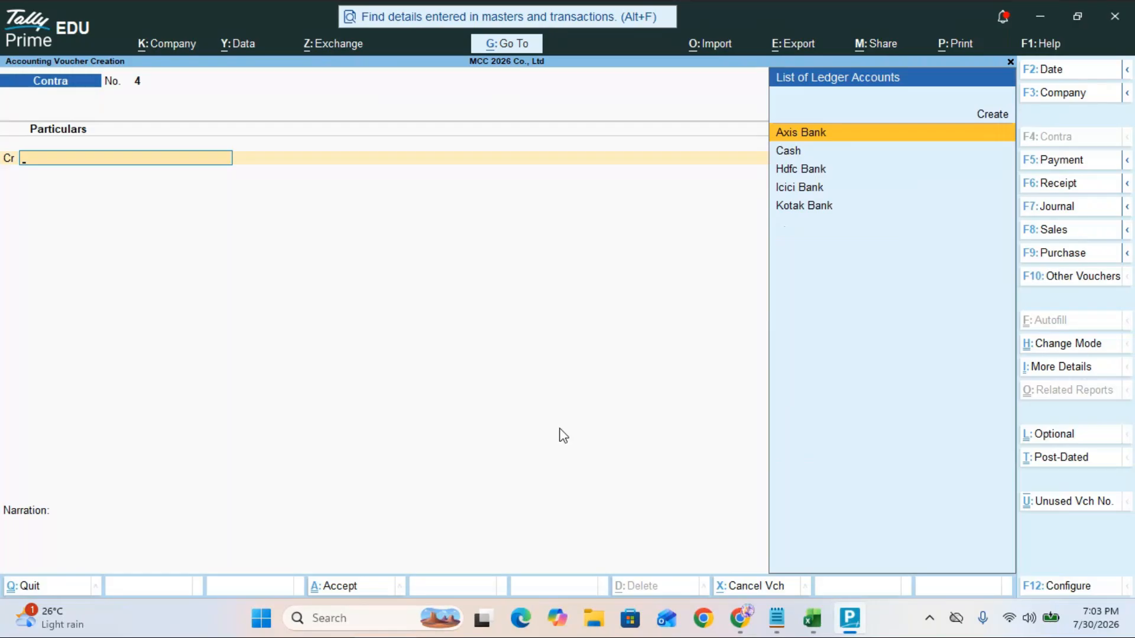
# Step: Credit Cash with 10,000 in the new contra voucher
pyautogui.press('Down')
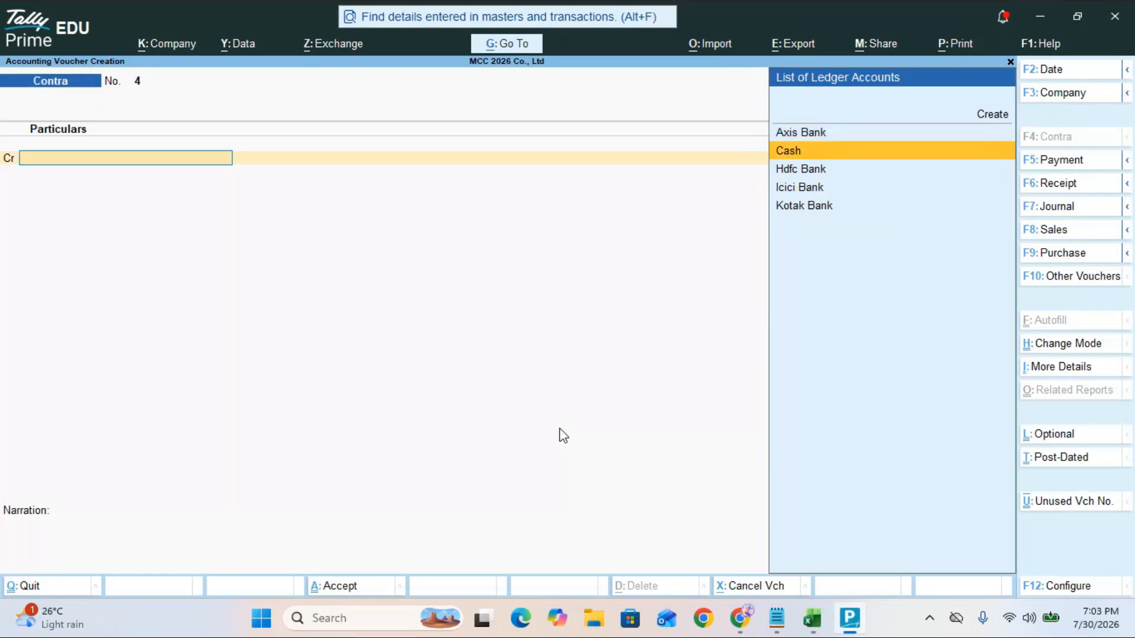
pyautogui.press('Return')
pyautogui.write('10000')
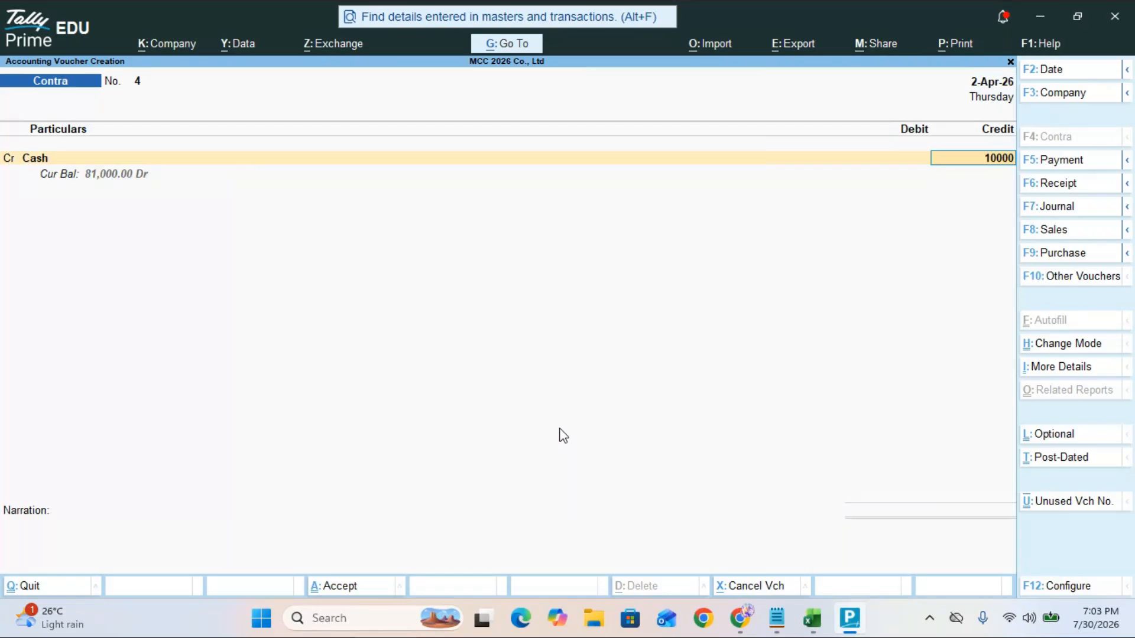
pyautogui.press('Return')
pyautogui.press('Return')
# Step: Debit Axis Bank with 5,000 in the contra voucher, checking the equal split against example 4 in Notepad
pyautogui.write('A')
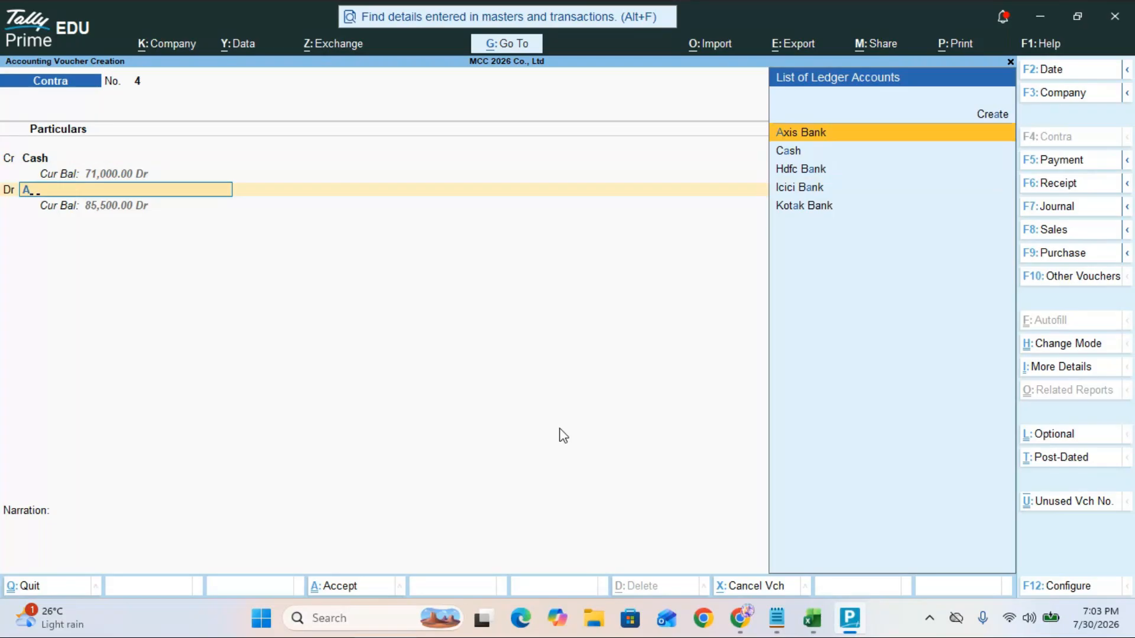
pyautogui.write('x')
pyautogui.press('Return')
pyautogui.write('5000')
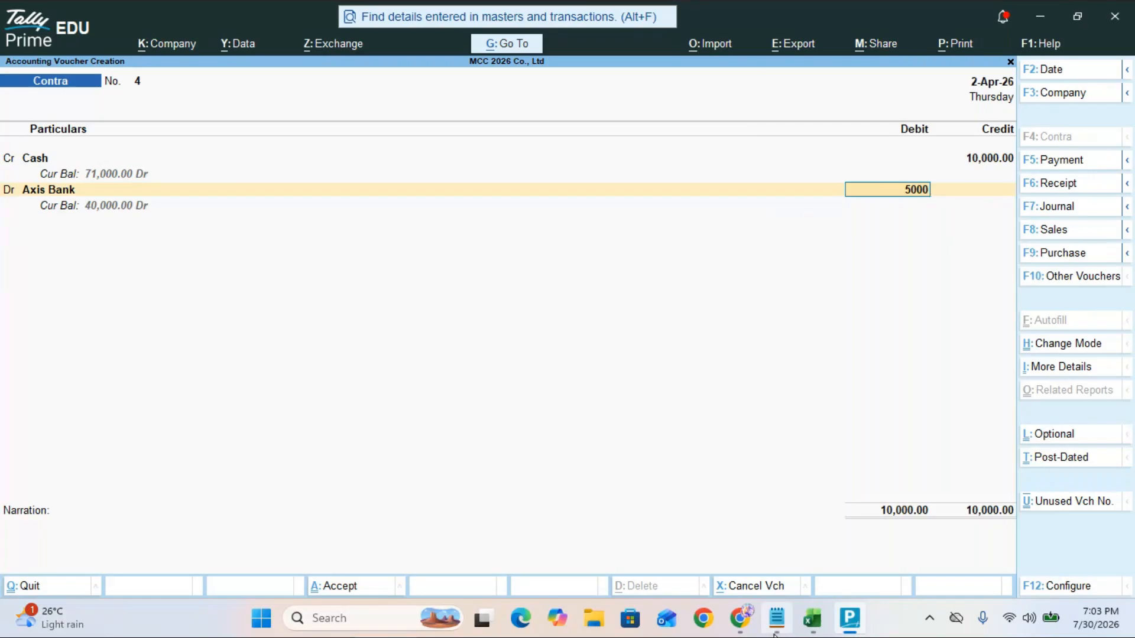
pyautogui.moveTo(840, 624)
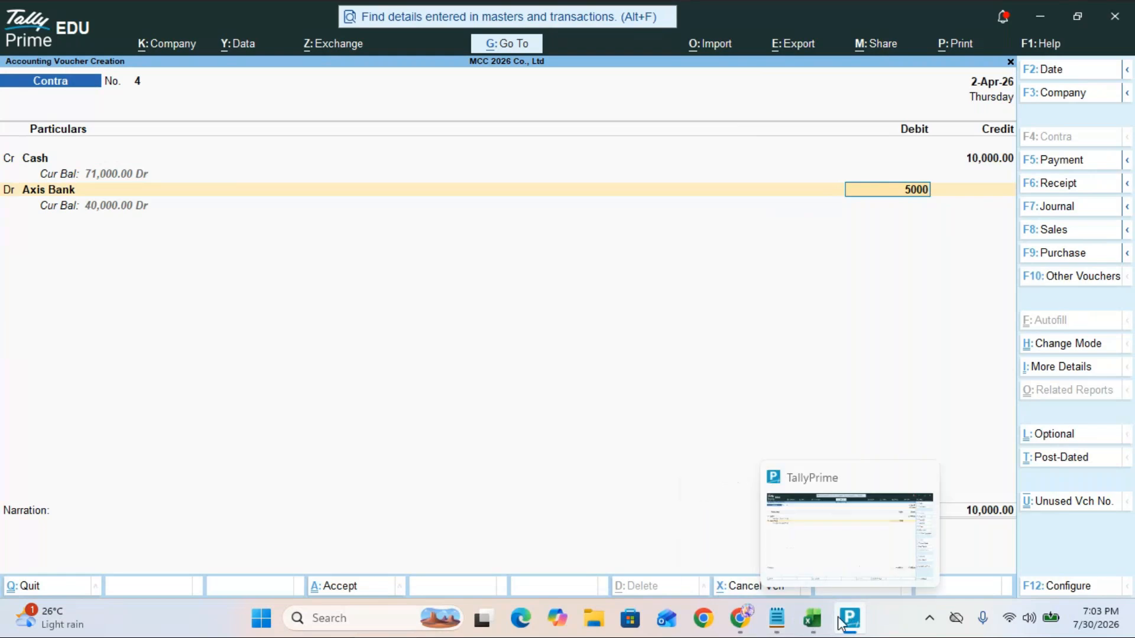
pyautogui.click(776, 619)
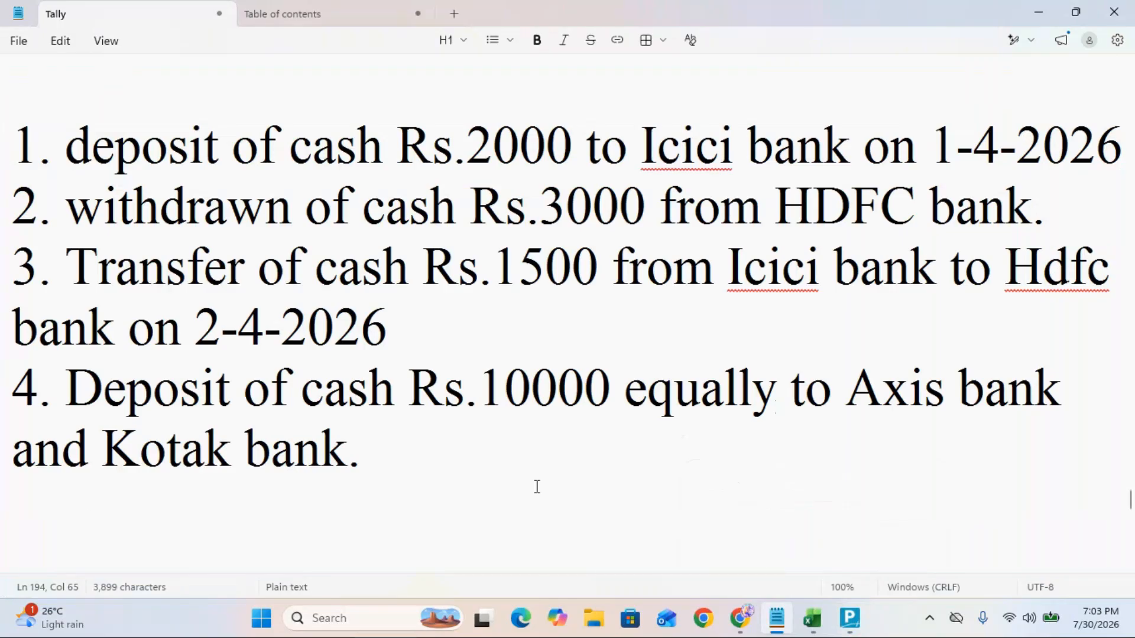
pyautogui.click(851, 628)
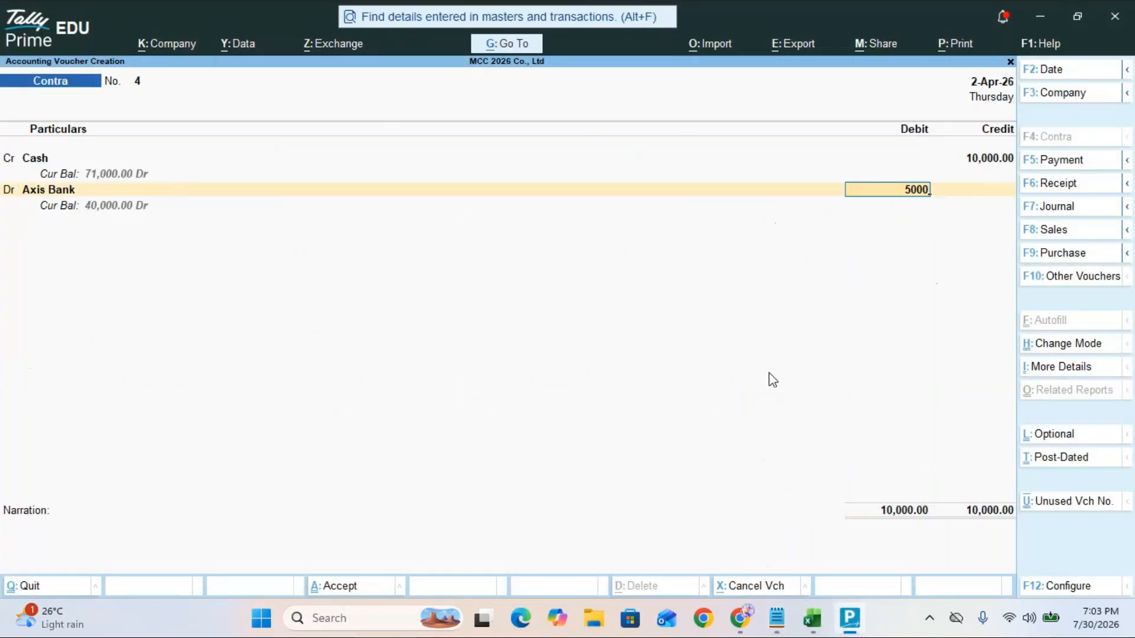
pyautogui.press('Return')
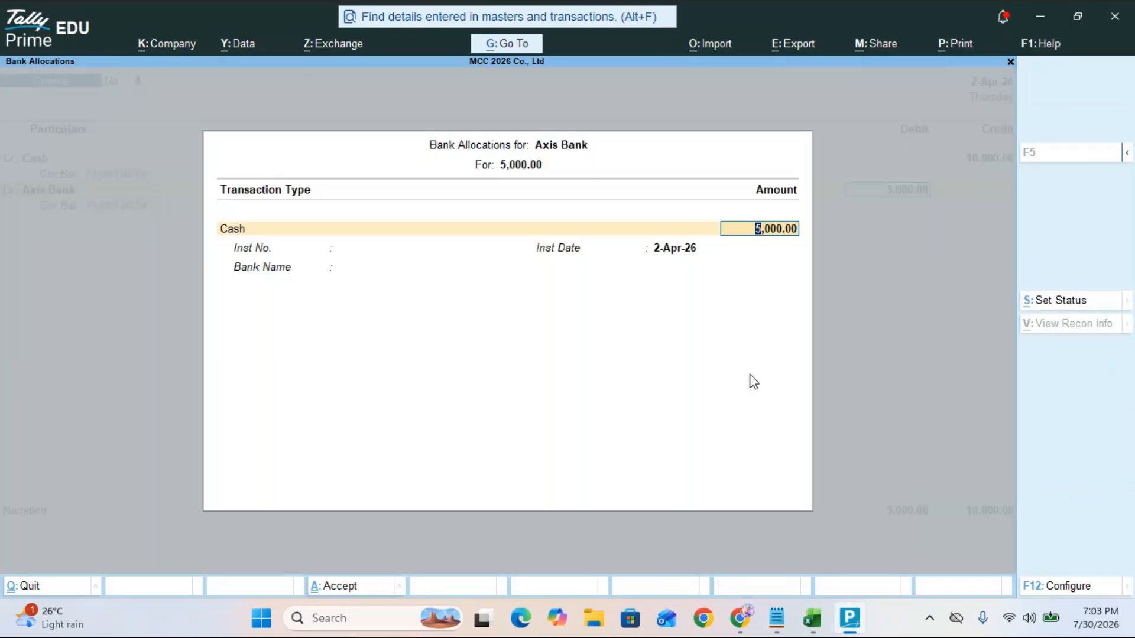
# Step: Allocate the Axis Bank amount as cash, with denominations of 2 × 2000 and 1 × 1000, leaving the bank name blank
pyautogui.press('Return')
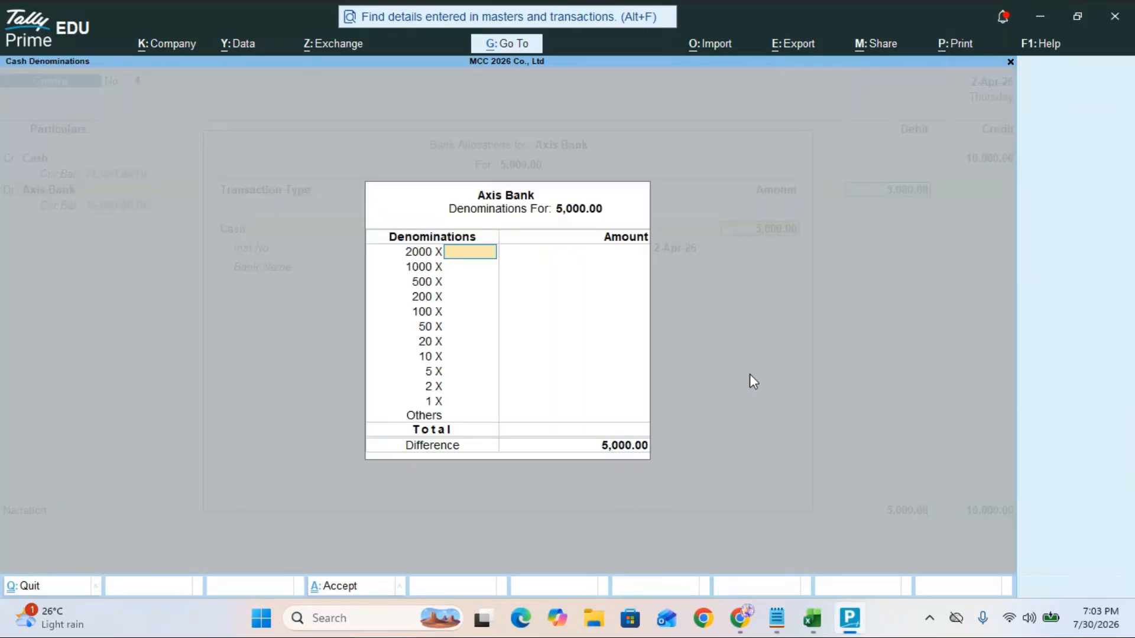
pyautogui.write('2')
pyautogui.press('Return')
pyautogui.write('1')
pyautogui.press('Return')
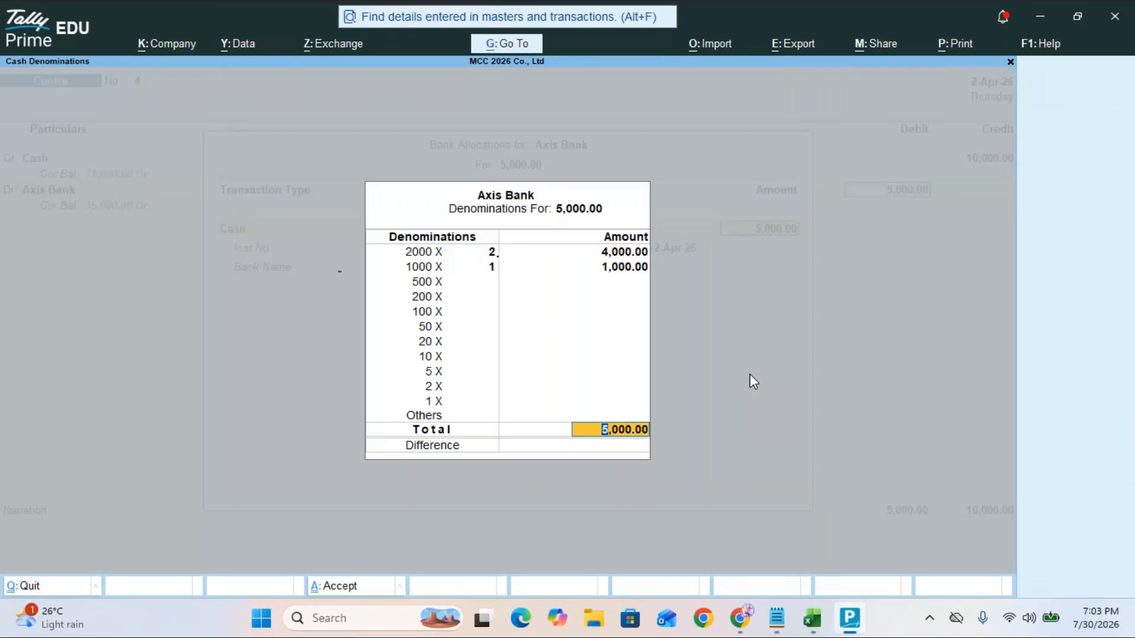
pyautogui.press('Return')
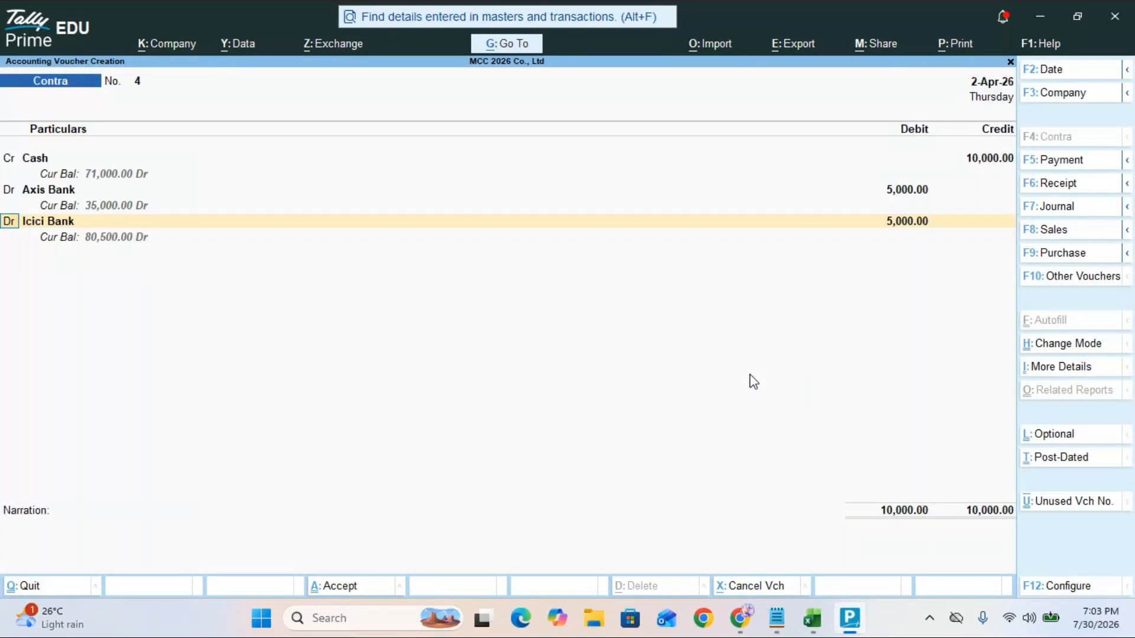
# Step: Add a second debit line for Kotak Bank with the remaining 5,000
pyautogui.press('Return')
pyautogui.write('Kotak')
pyautogui.press('Return')
pyautogui.press('Return')
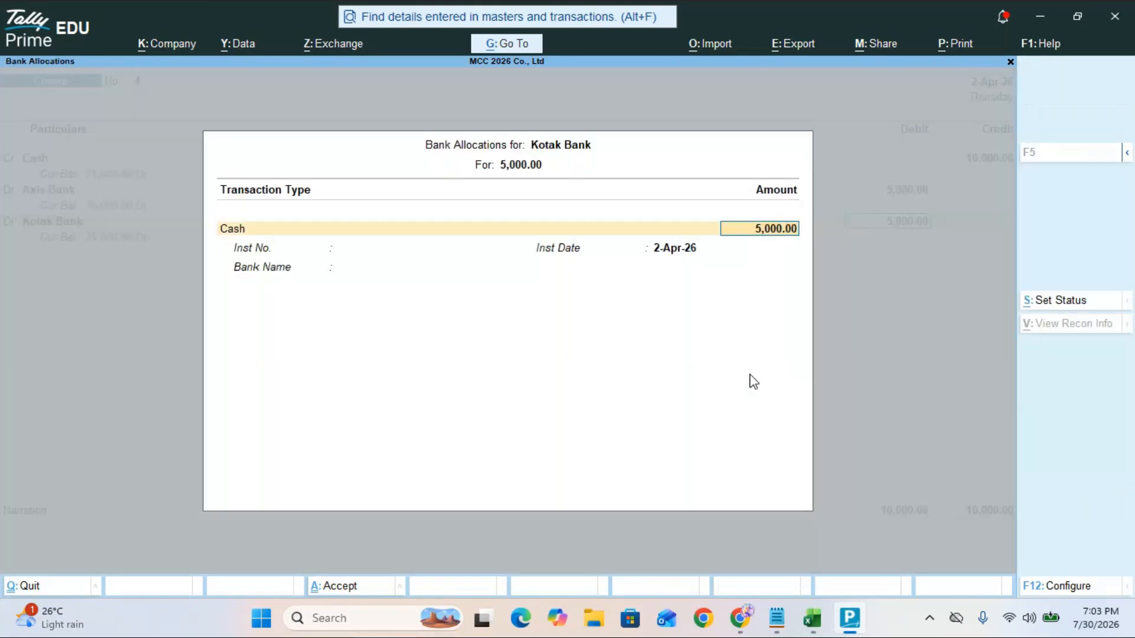
# Step: Allocate the Kotak Bank amount as cash, with denominations of 2 × 2000 and 1 × 1000, leaving the bank name blank
pyautogui.press('Return')
pyautogui.write('2')
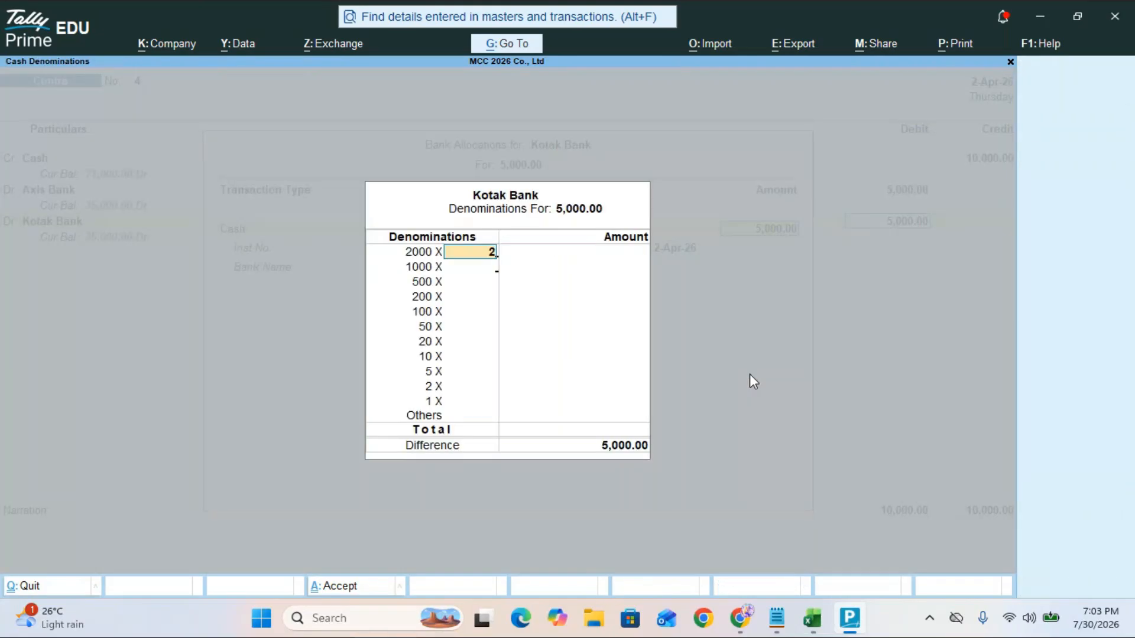
pyautogui.press('Return')
pyautogui.write('1')
pyautogui.press('Return')
pyautogui.press('Return')
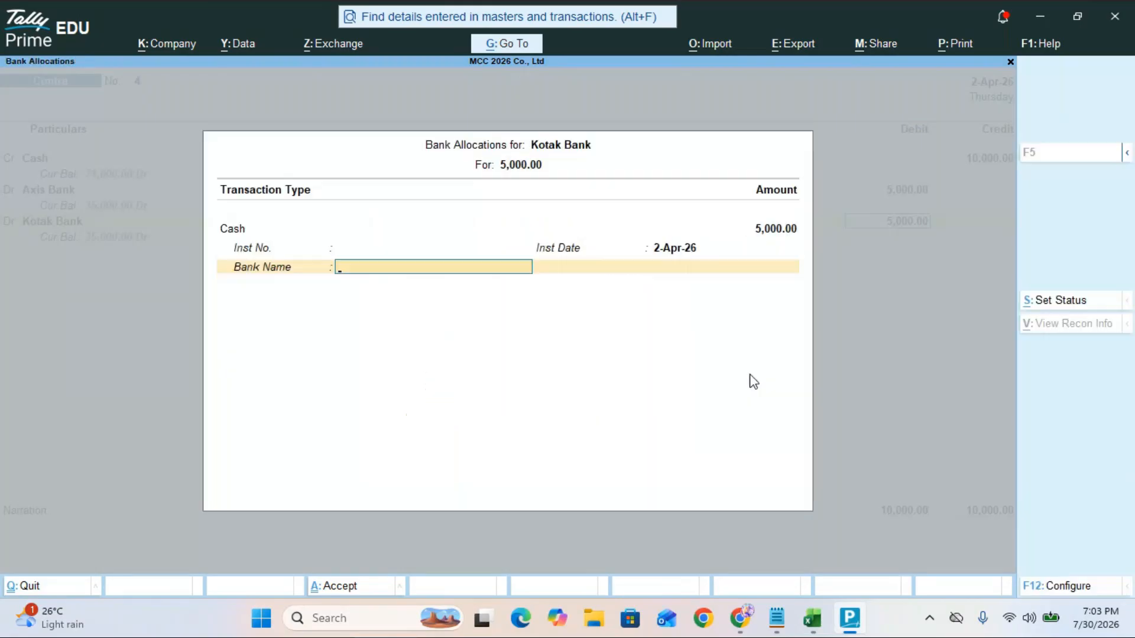
pyautogui.press('Return')
# Step: Enter the narration "being cash deposited equally axis and kotak bank", save the voucher, and quit to the Gateway of Tally
pyautogui.write('being')
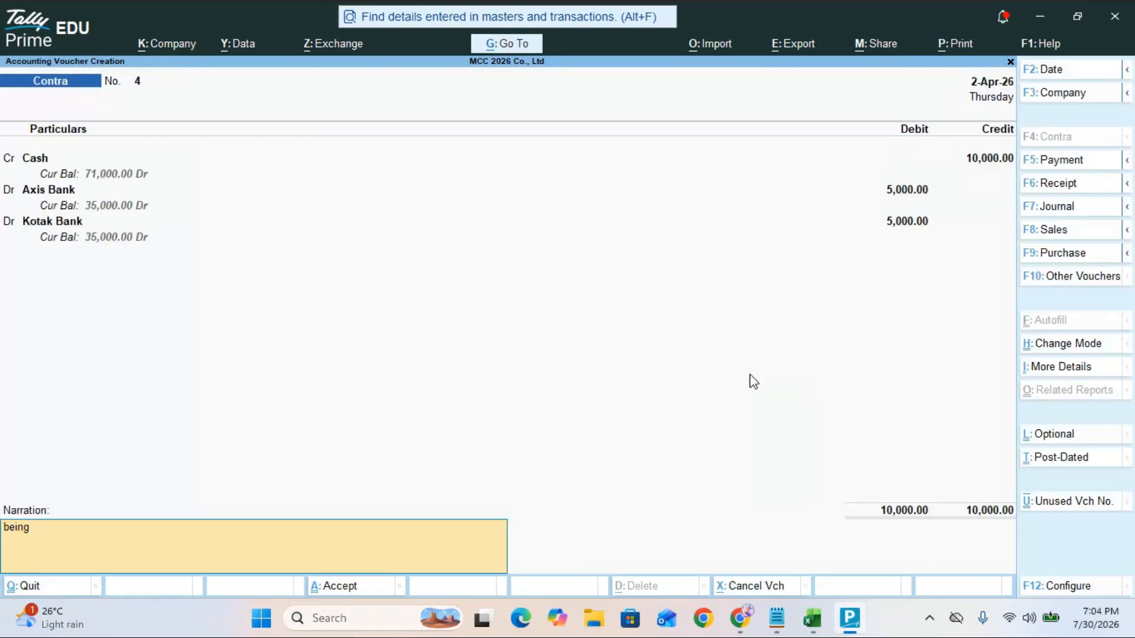
pyautogui.write(' cash deposited w')
pyautogui.press('BackSpace')
pyautogui.write('equally')
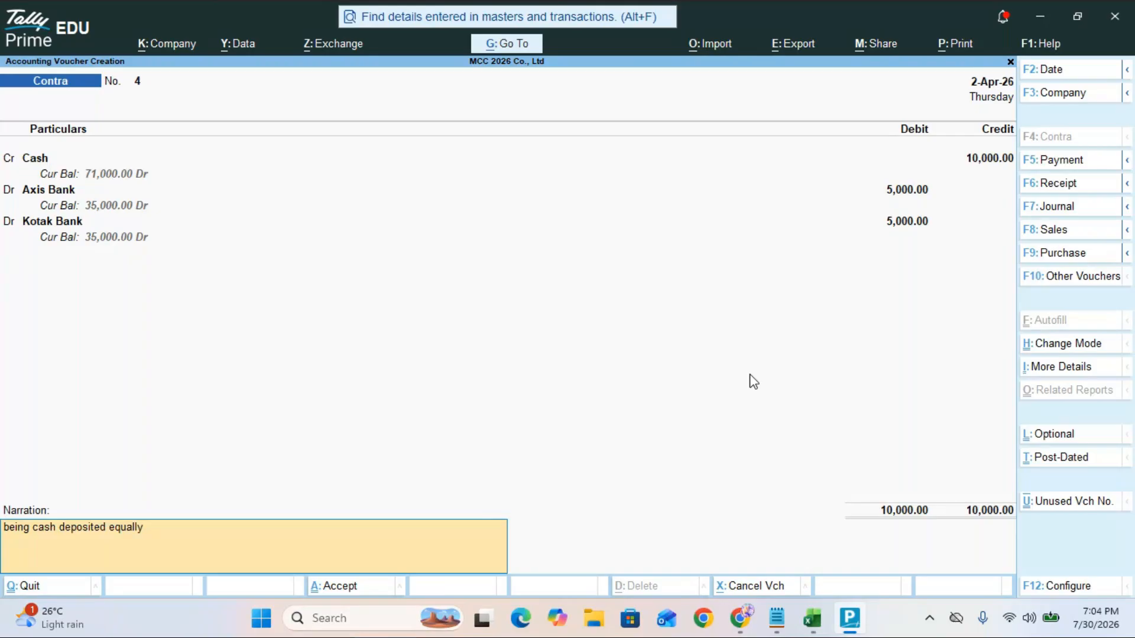
pyautogui.write(' axis and kotak bank')
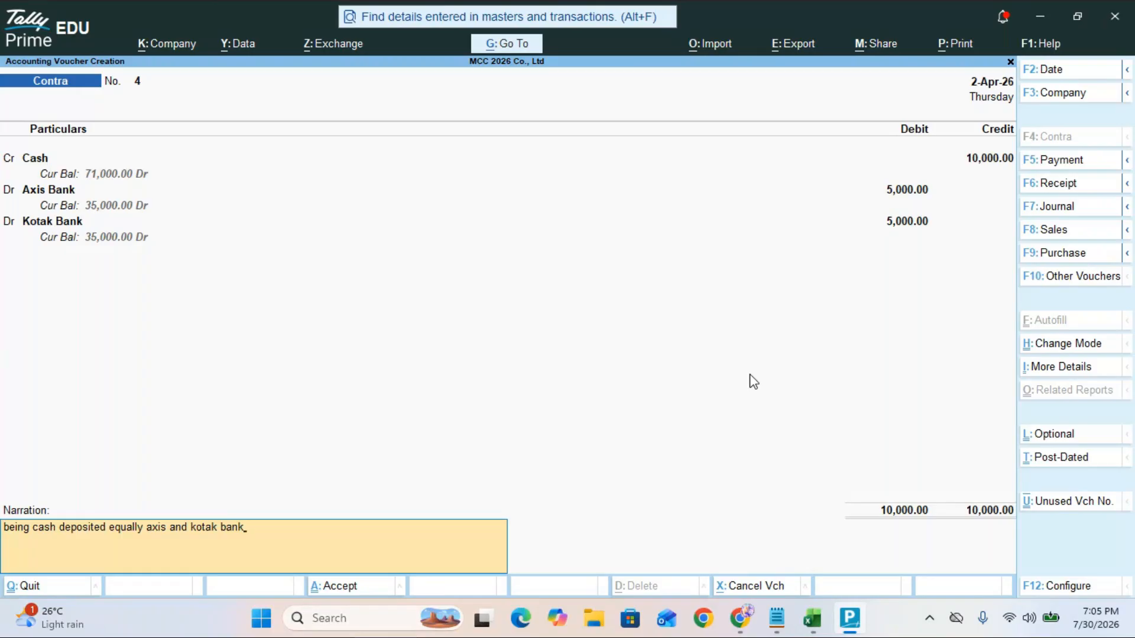
pyautogui.press('Return')
pyautogui.press('Return')
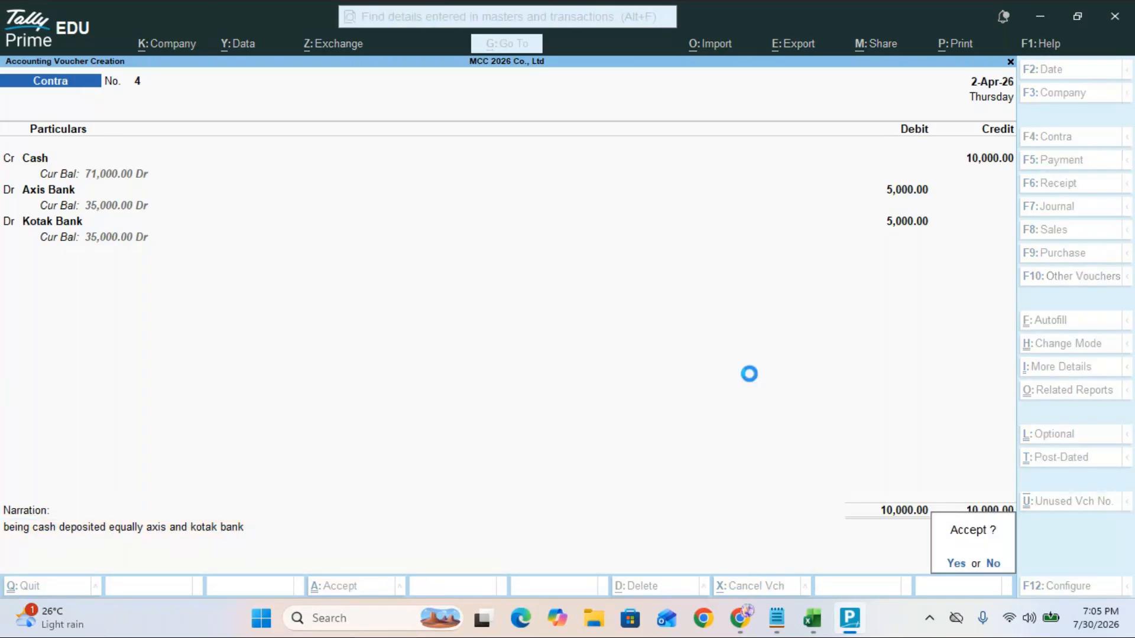
pyautogui.press('Escape')
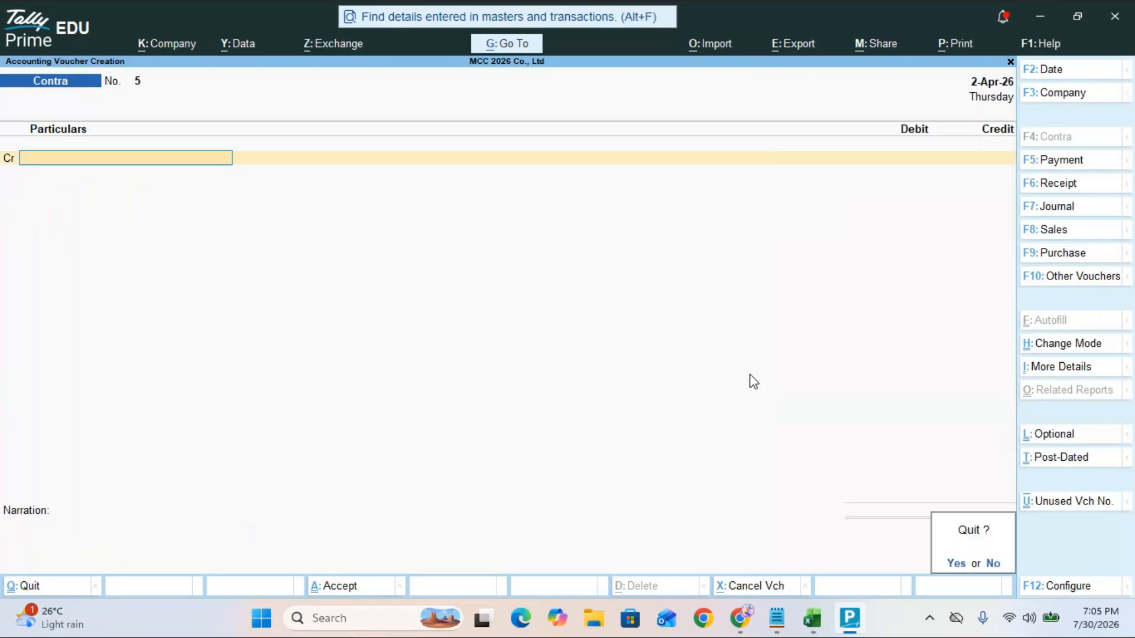
pyautogui.press('Return')
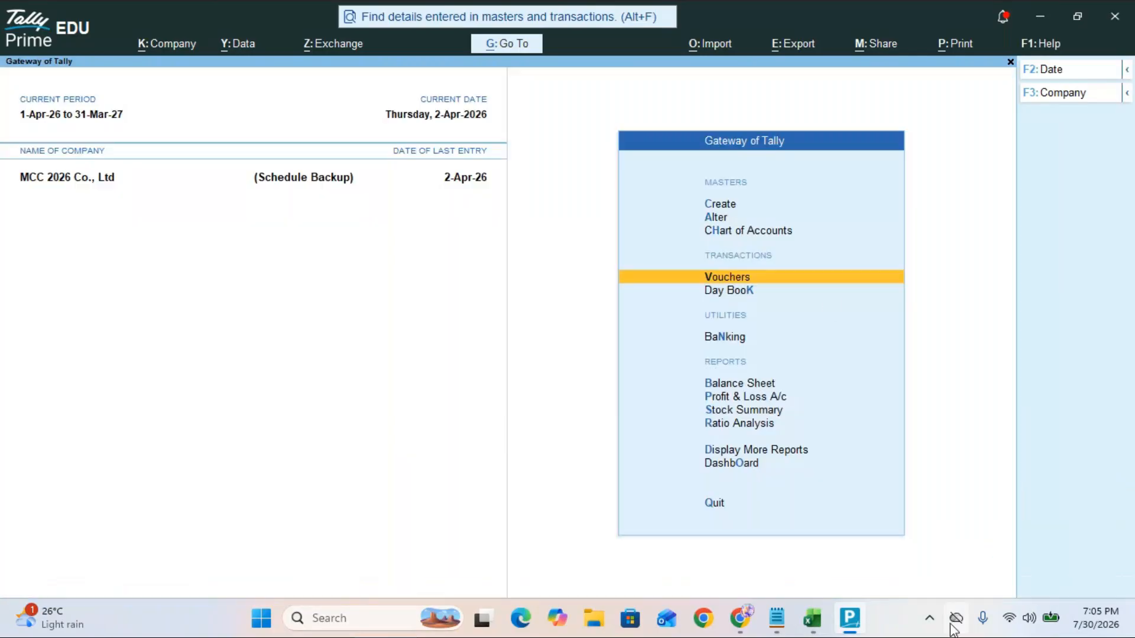
# Step: Switch to the Tally note in Notepad and start a fifth example below the fourth with "5. Withdrawn"
pyautogui.moveTo(777, 619)
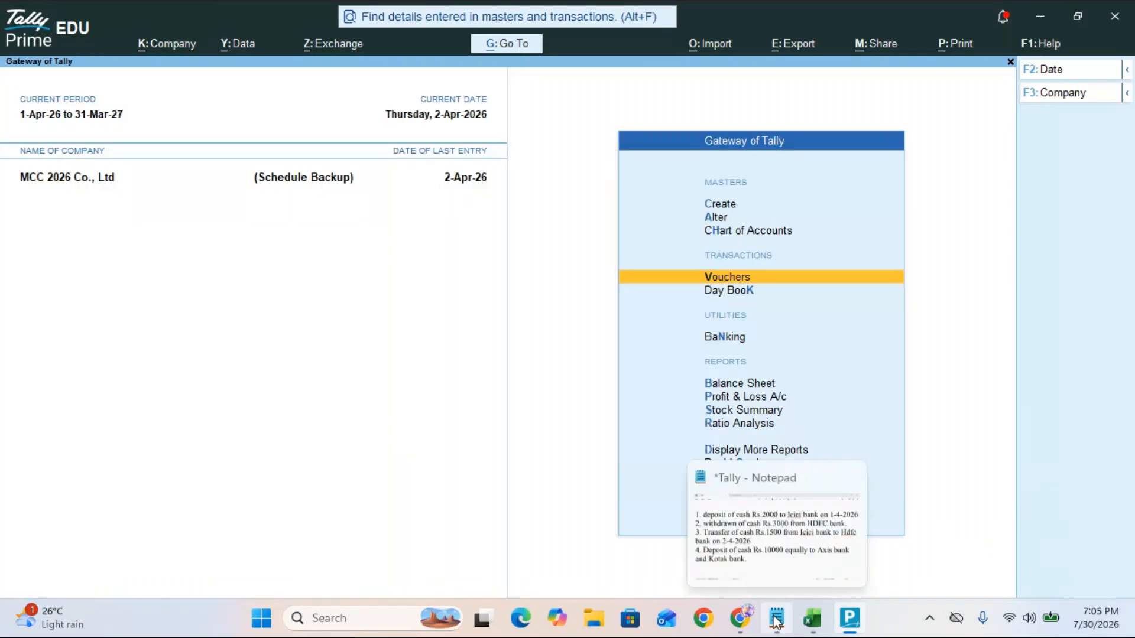
pyautogui.click(785, 566)
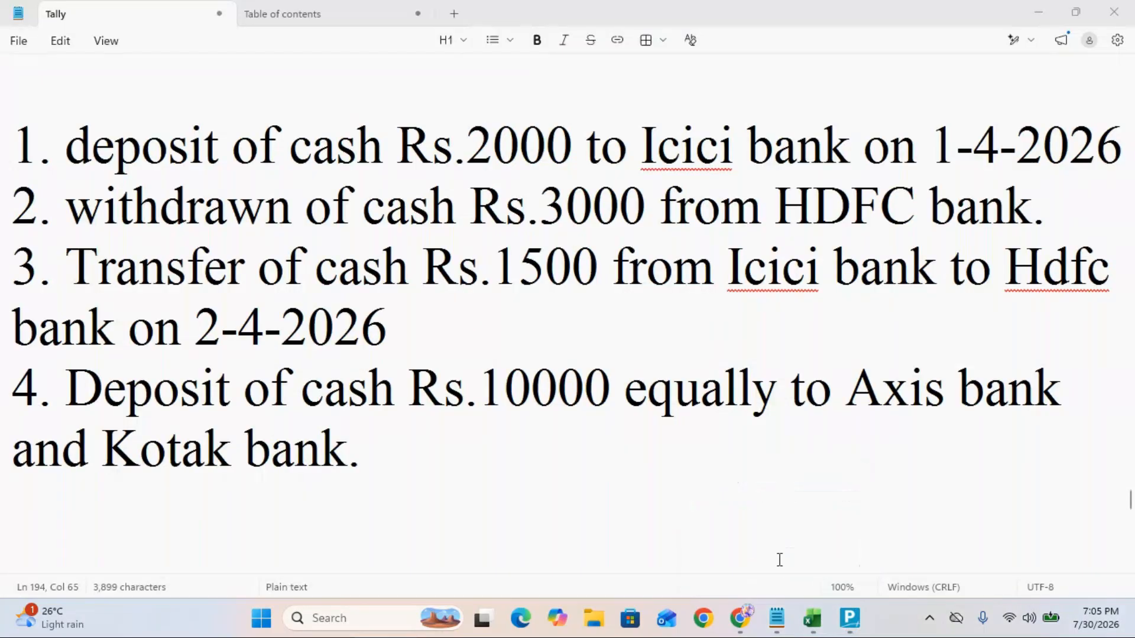
pyautogui.click(370, 464)
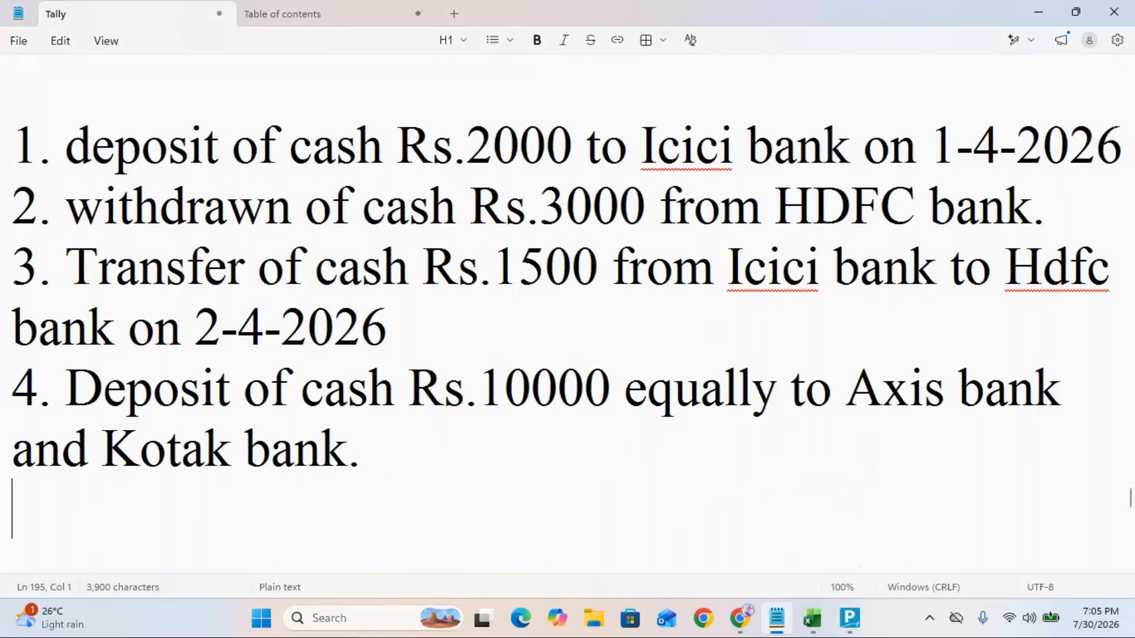
pyautogui.write('5. ')
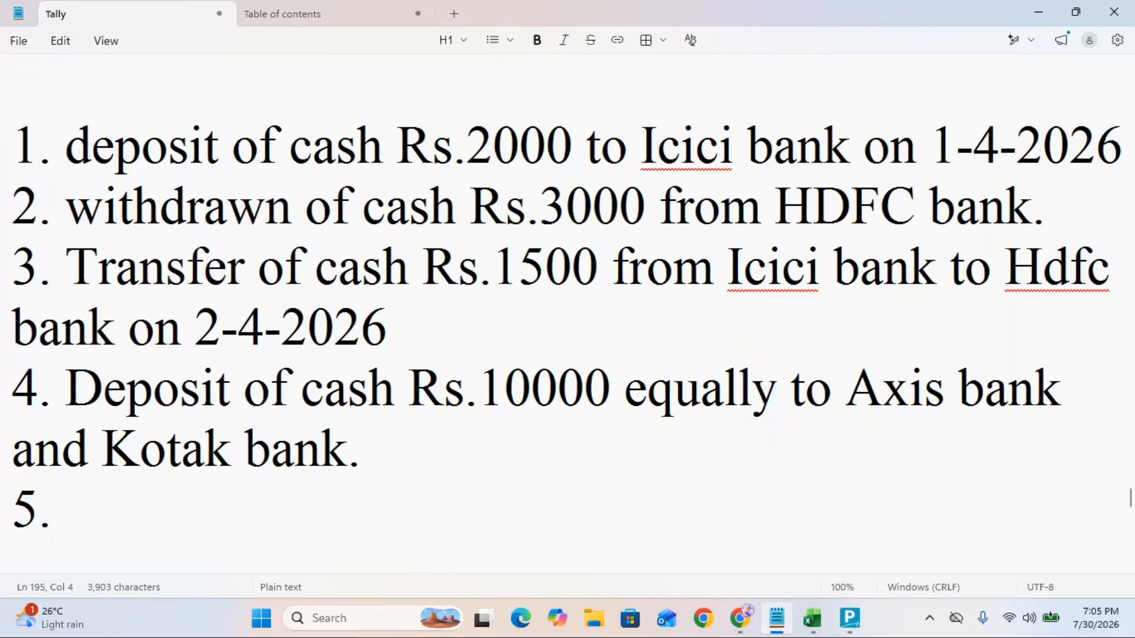
pyautogui.write('Withdrwan')
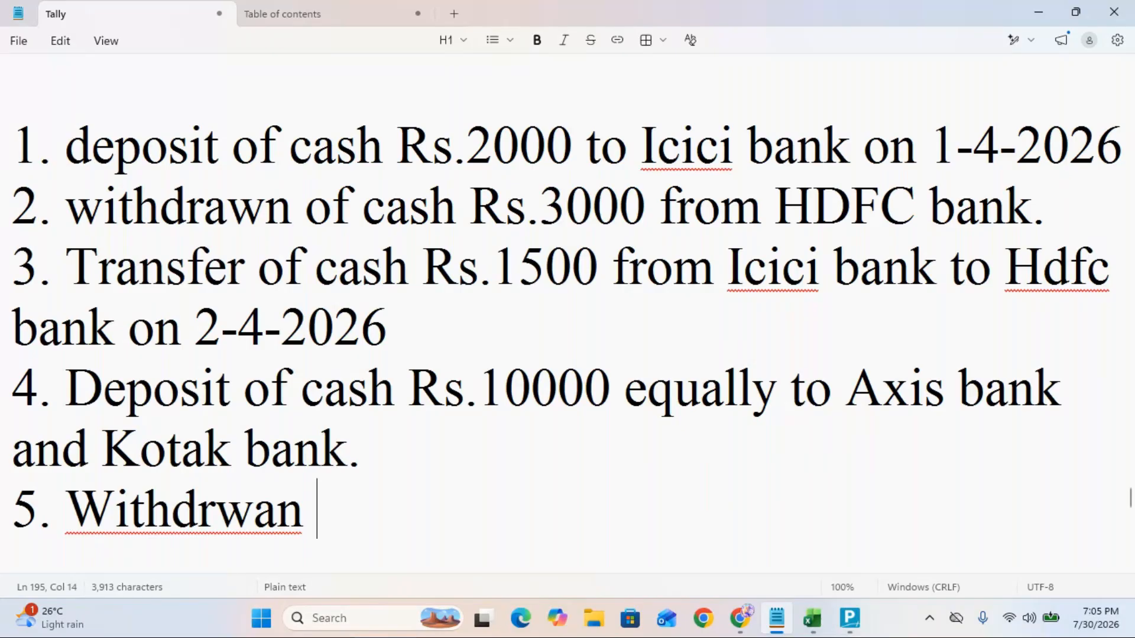
pyautogui.press('BackSpace')
pyautogui.press('BackSpace')
pyautogui.press('BackSpace')
pyautogui.press('BackSpace')
pyautogui.write('aw')
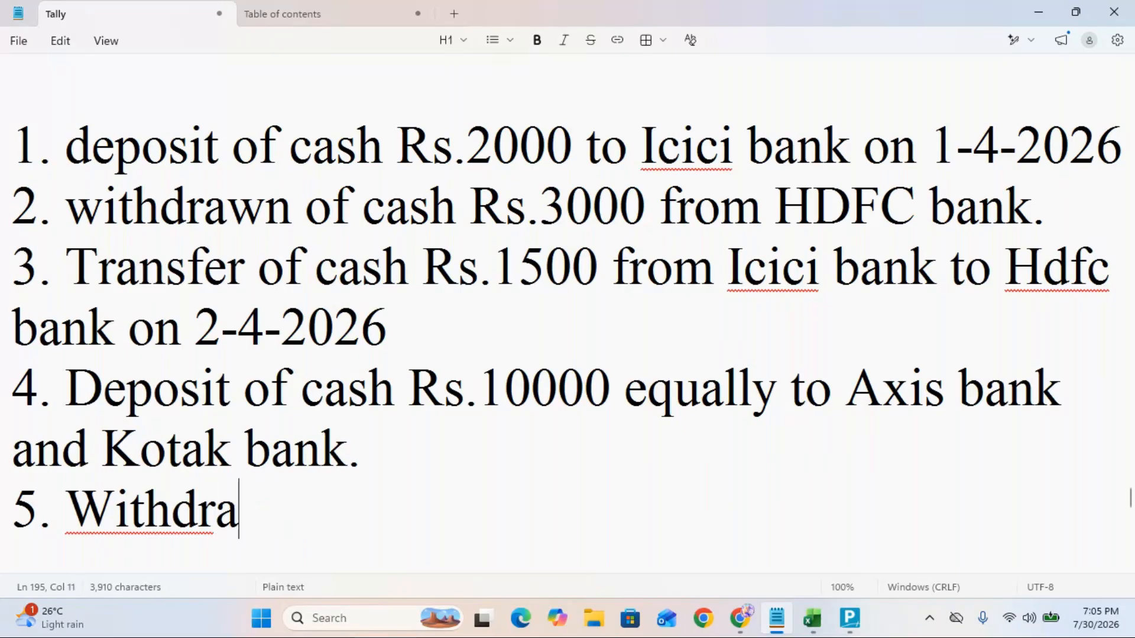
pyautogui.write('Withdrawn ')
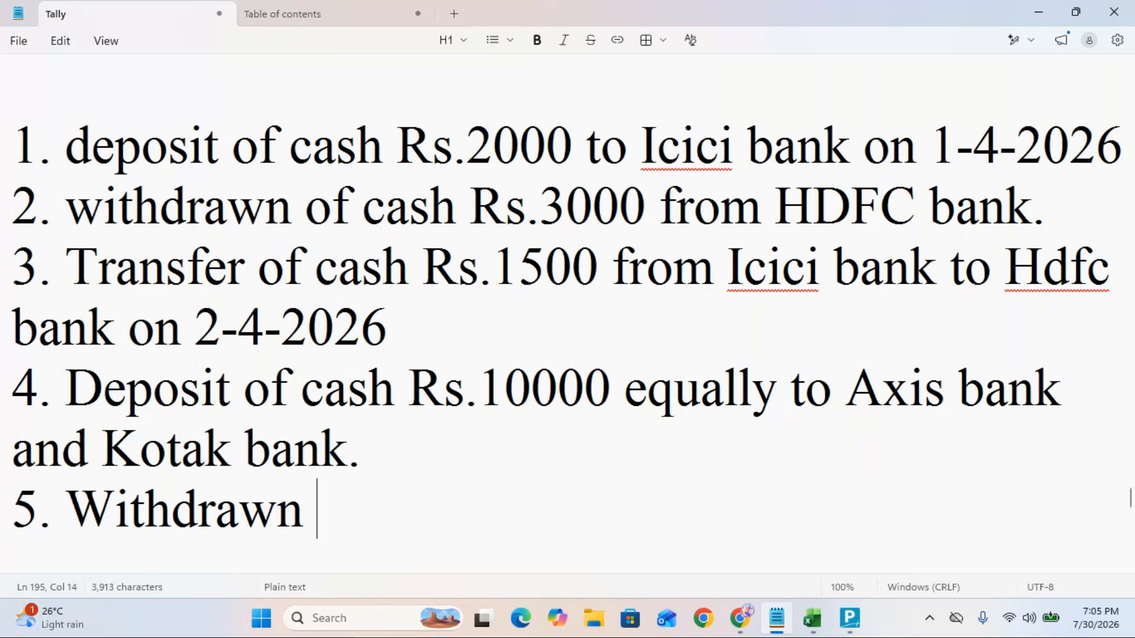
# Step: Complete the fifth example as "Withdrawn of cash Rs.20000 each From canara bank and syndicate bank"
pyautogui.write('of c')
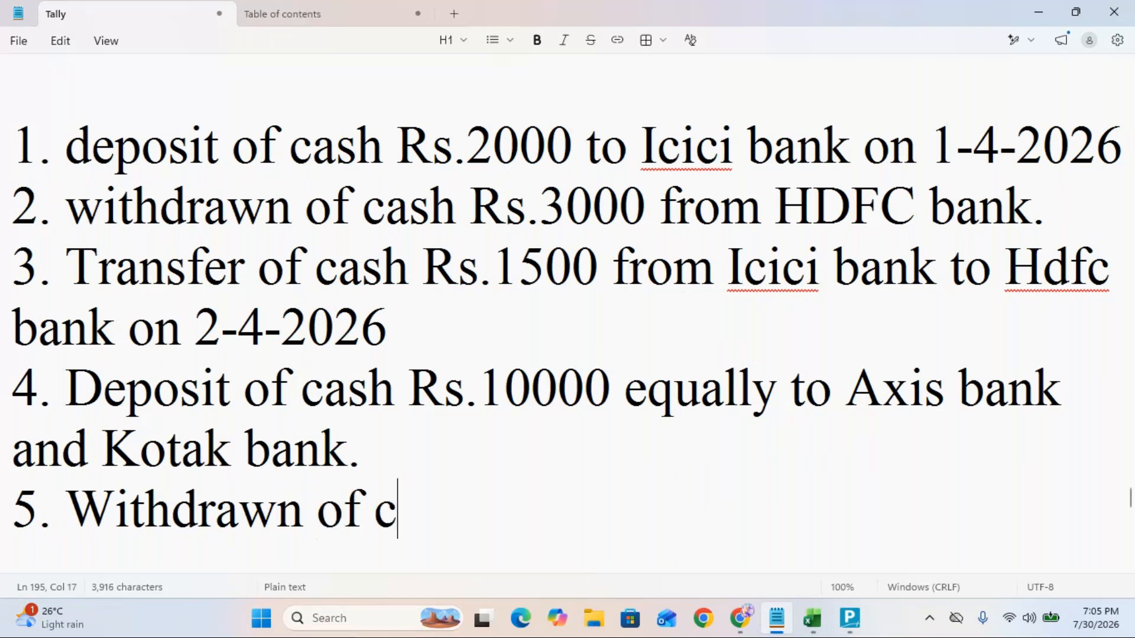
pyautogui.write('ash Rs.')
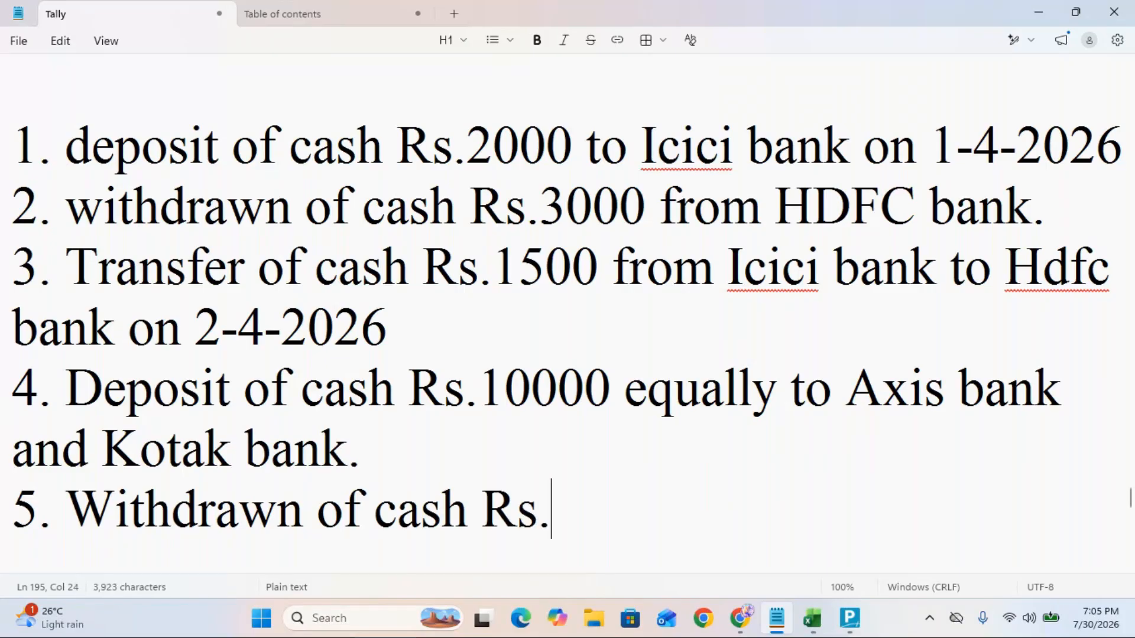
pyautogui.write('20000 ')
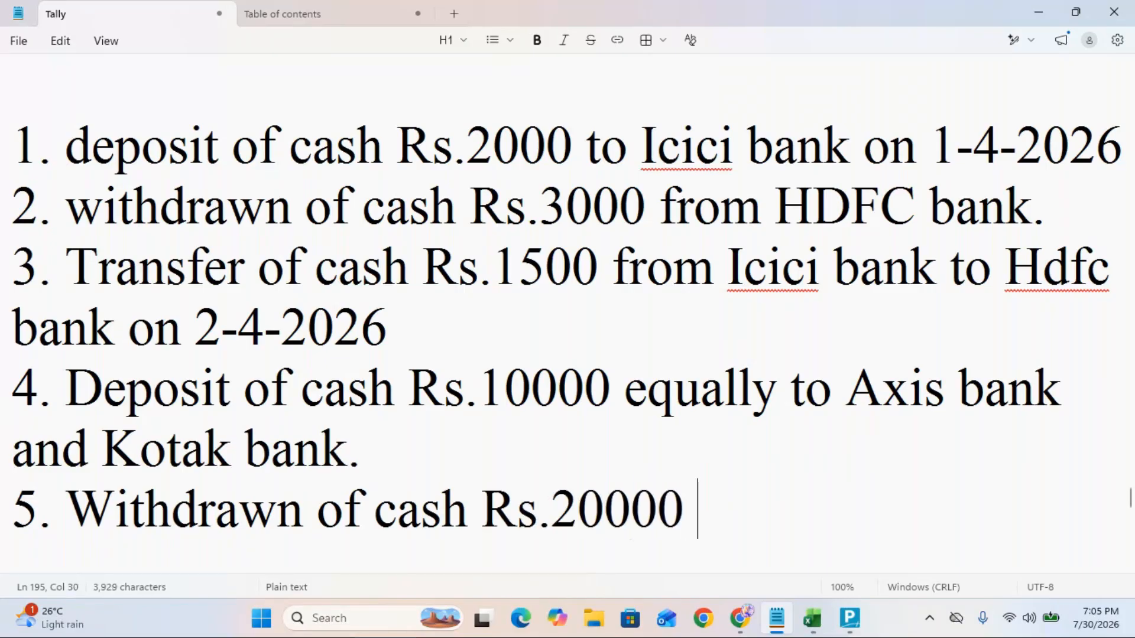
pyautogui.write('each F')
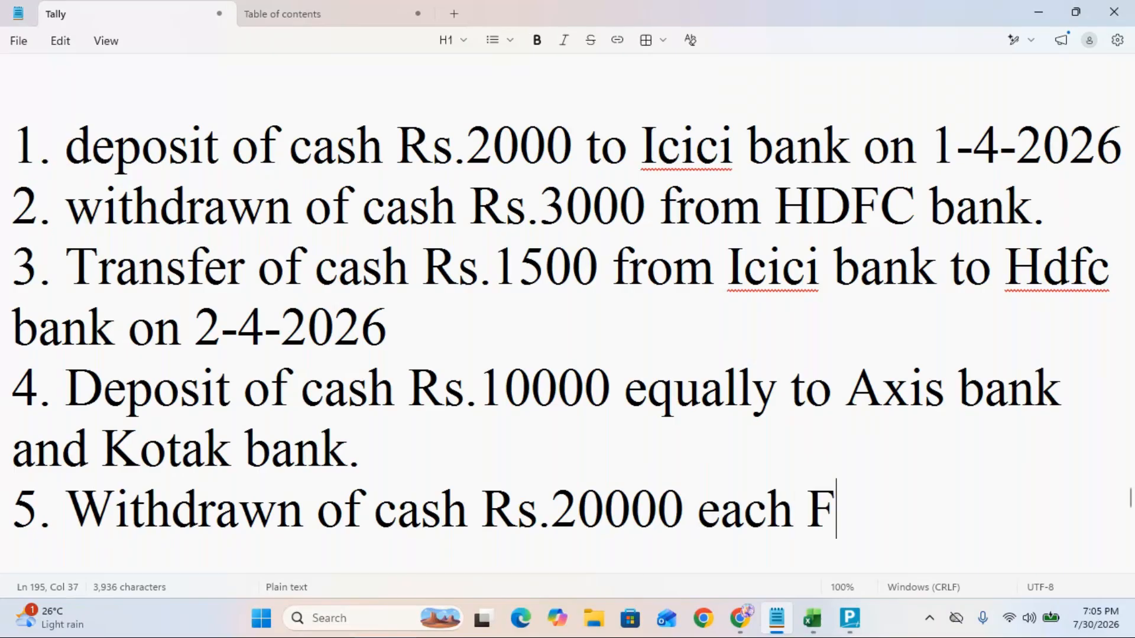
pyautogui.write('rom can')
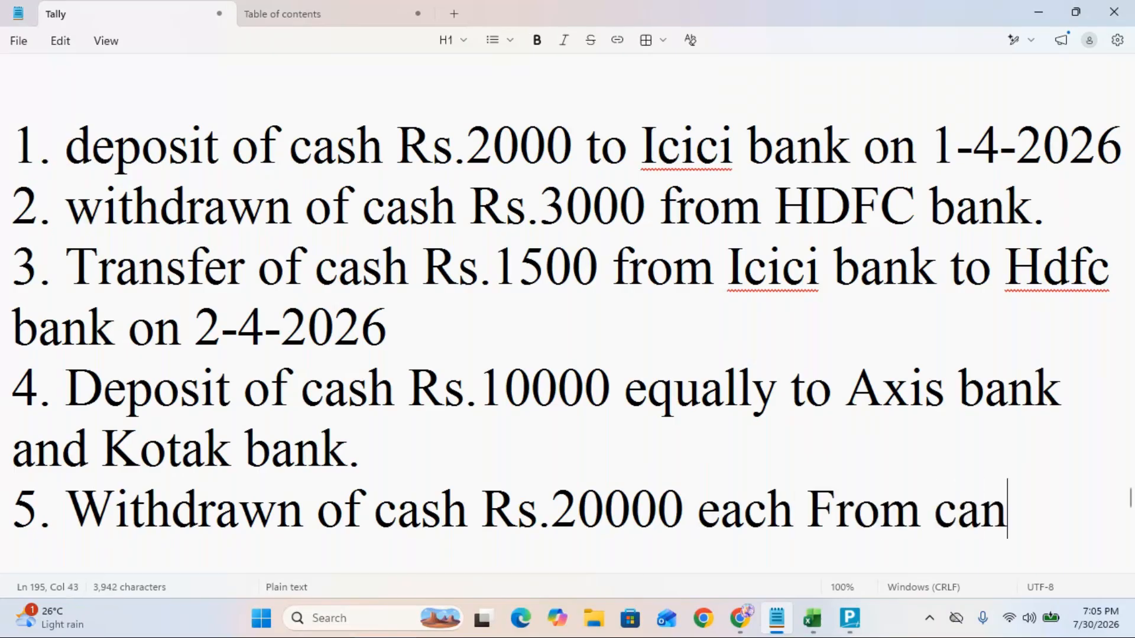
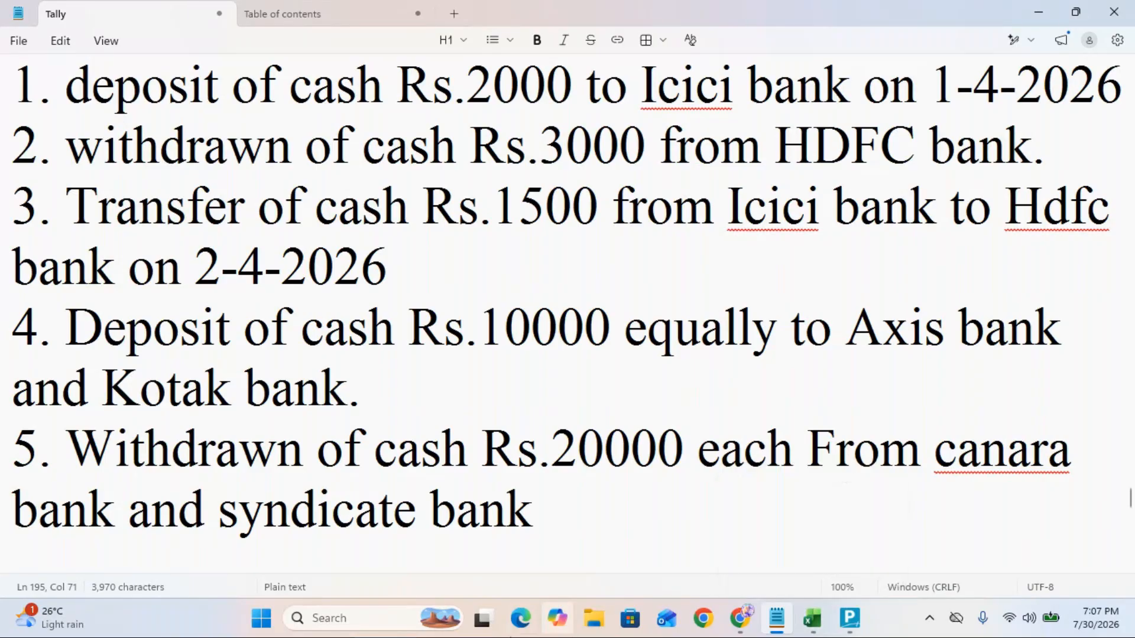
# Step: Switch to TallyPrime and start a new ledger named "Canara Bank"
pyautogui.moveTo(851, 625)
pyautogui.click(851, 625)
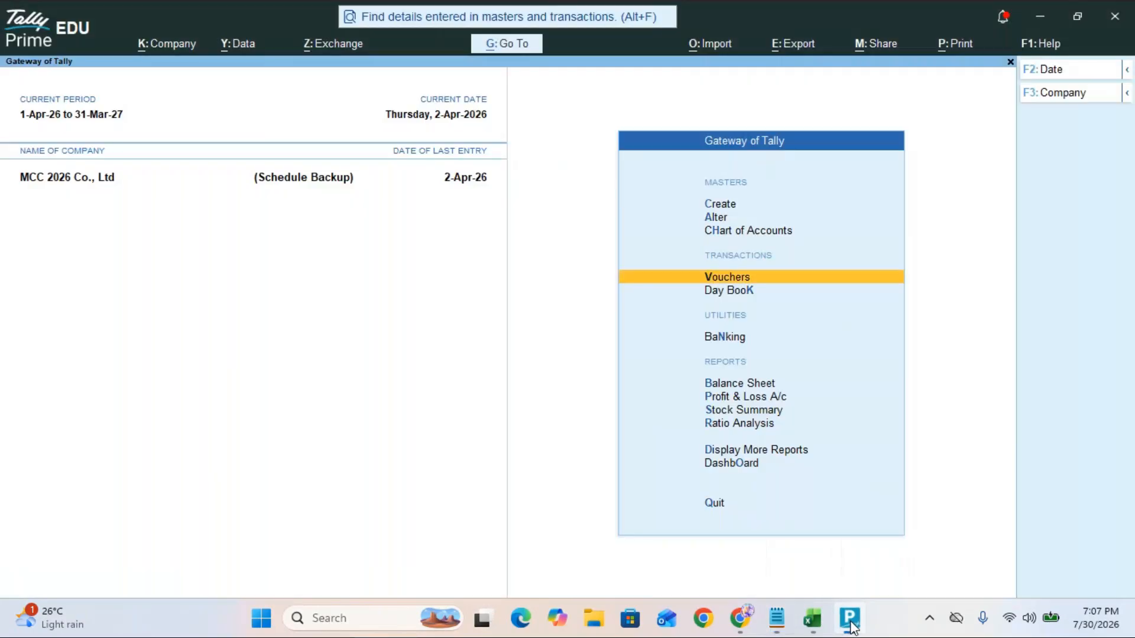
pyautogui.press('Up')
pyautogui.press('Up')
pyautogui.press('Up')
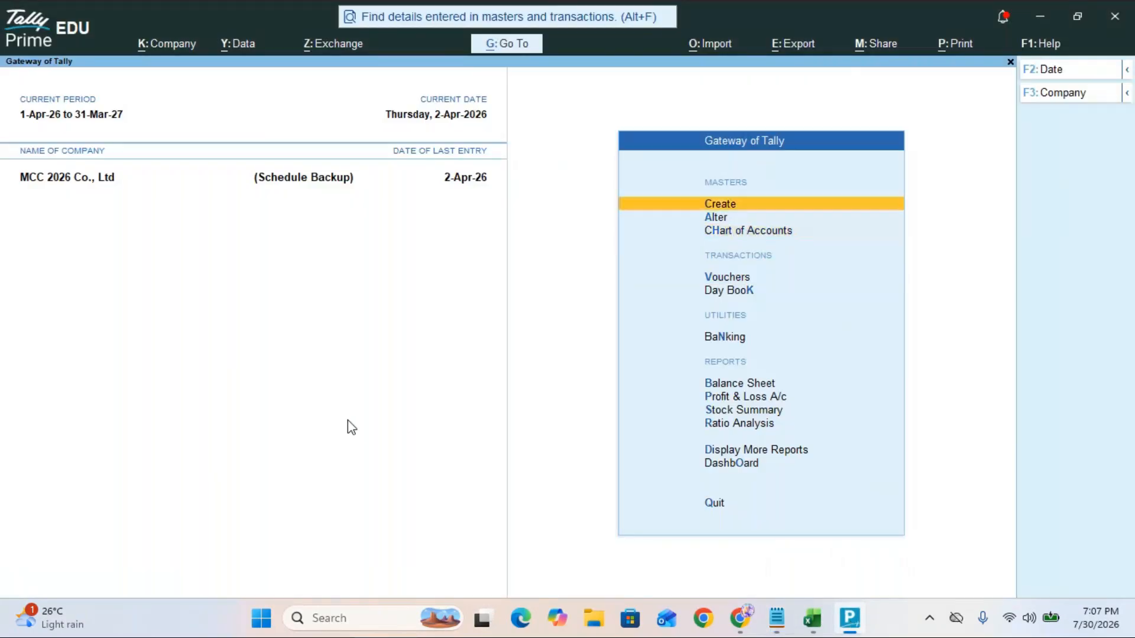
pyautogui.press('Return')
pyautogui.press('Down')
pyautogui.press('Return')
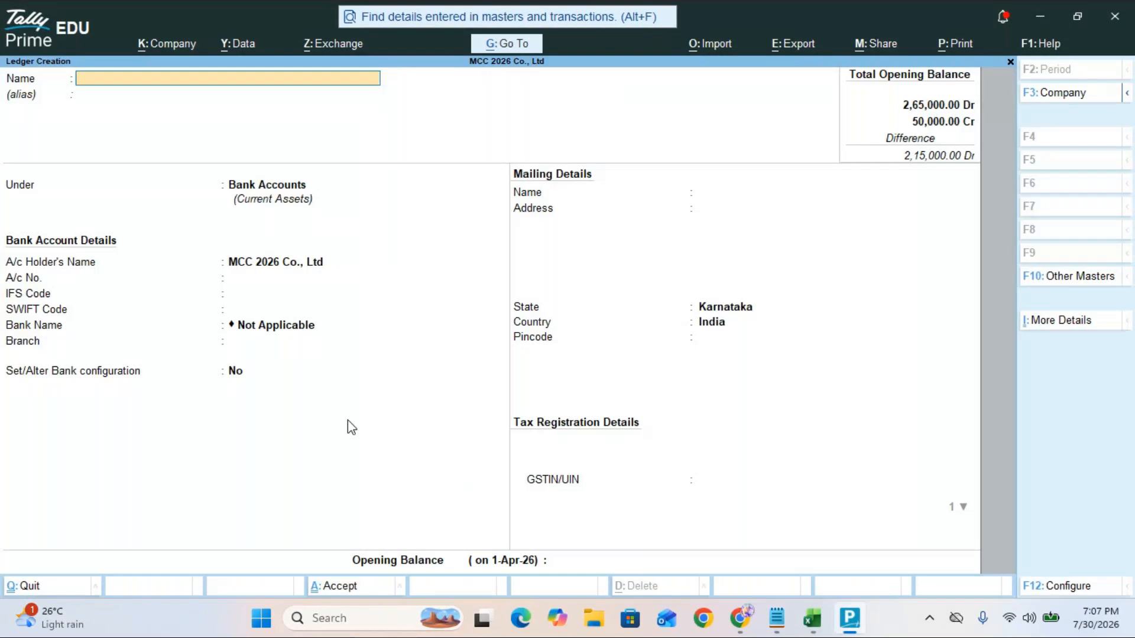
pyautogui.write('Canara Bank')
pyautogui.press('Return')
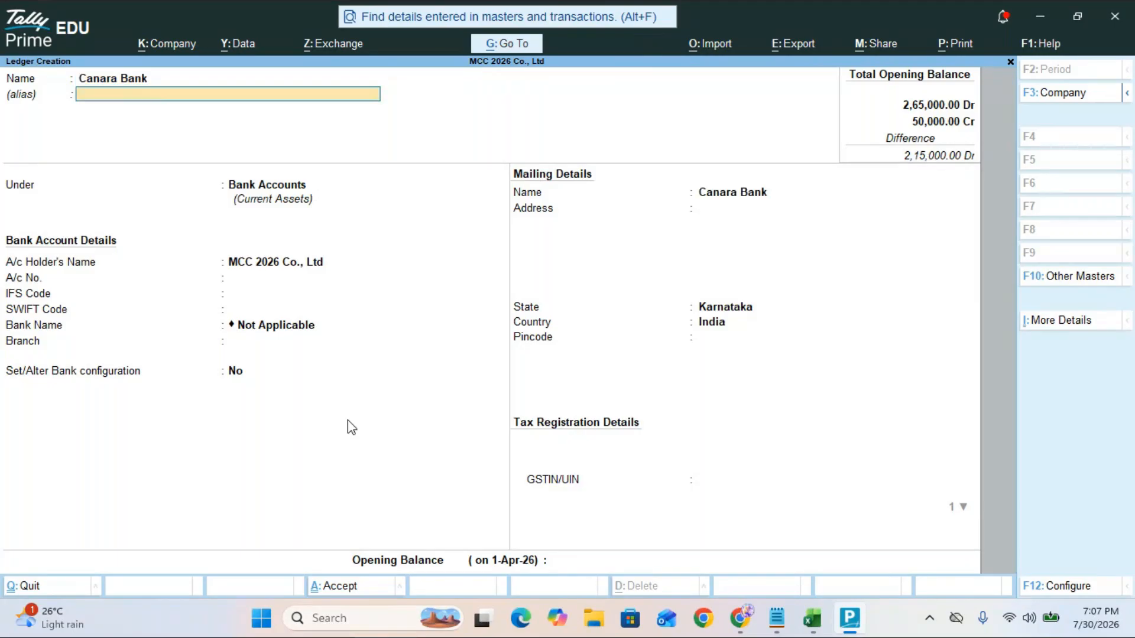
# Step: Keep the default Canara Bank details, leave GSTIN/UIN blank, set the opening balance to 40000 and save the ledger
pyautogui.press('Return')
pyautogui.press('Return')
pyautogui.press('Return')
pyautogui.press('Return')
pyautogui.press('Return')
pyautogui.press('Return')
pyautogui.press('Return')
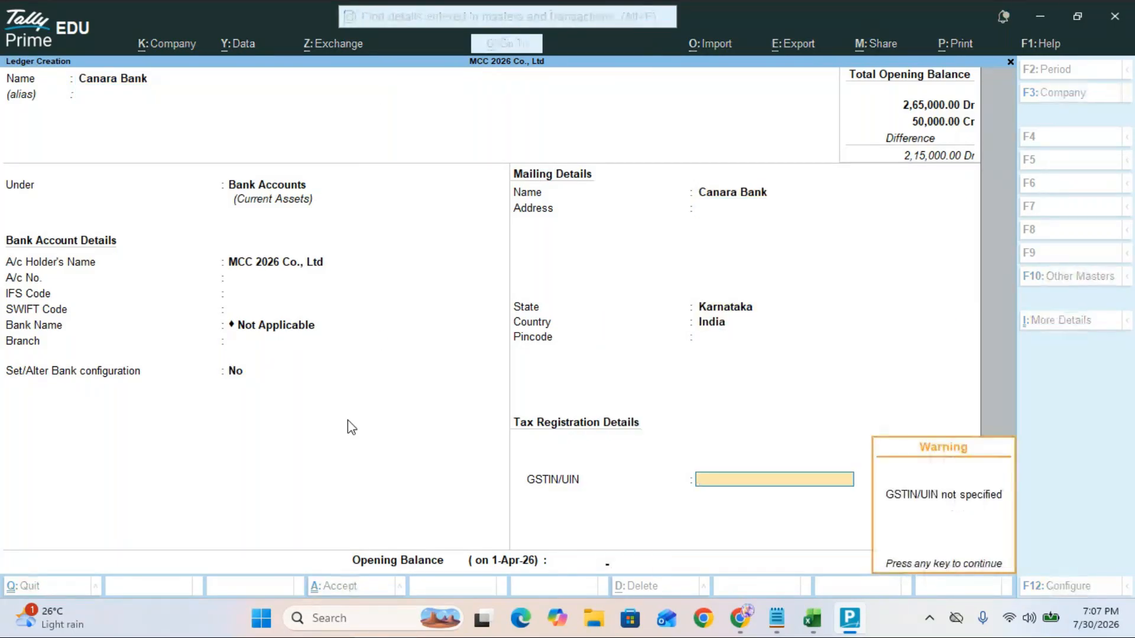
pyautogui.press('Return')
pyautogui.write('40000')
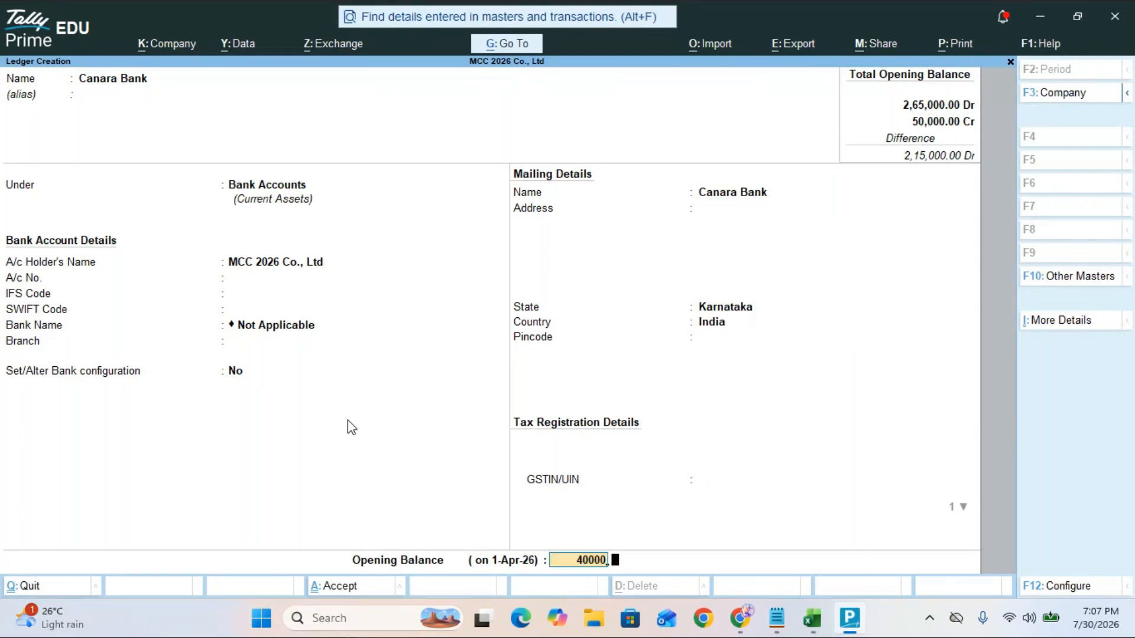
pyautogui.press('Return')
pyautogui.press('Return')
pyautogui.press('Return')
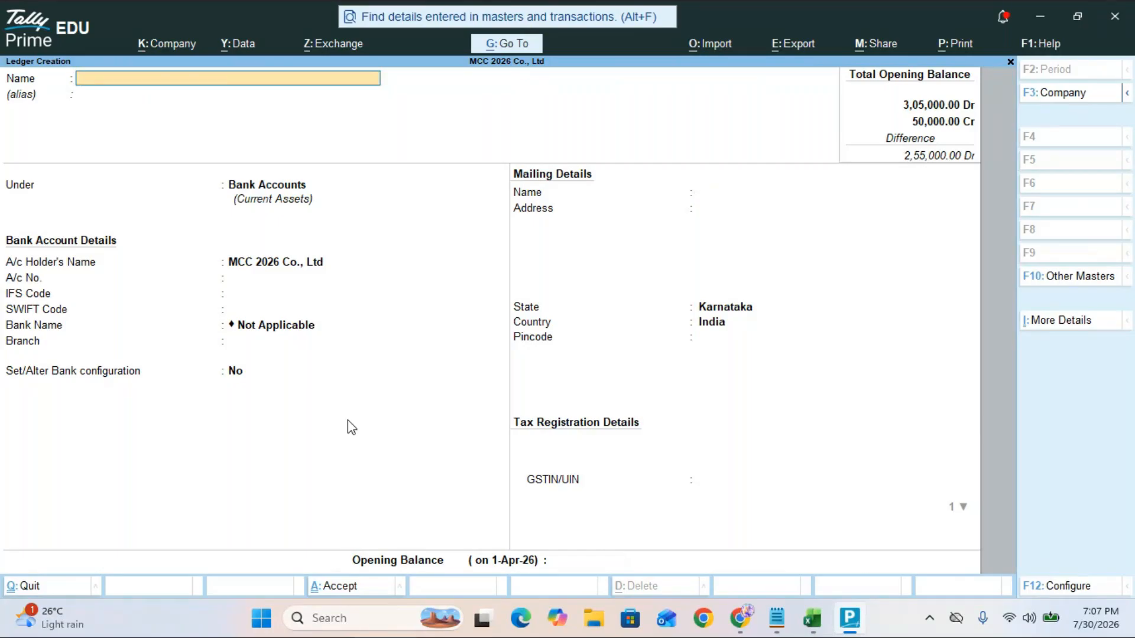
# Step: Name the next ledger "Syndicate Bank", keeping the default bank and mailing details and leaving GSTIN/UIN blank
pyautogui.write('Syndicate Bank')
pyautogui.press('Return')
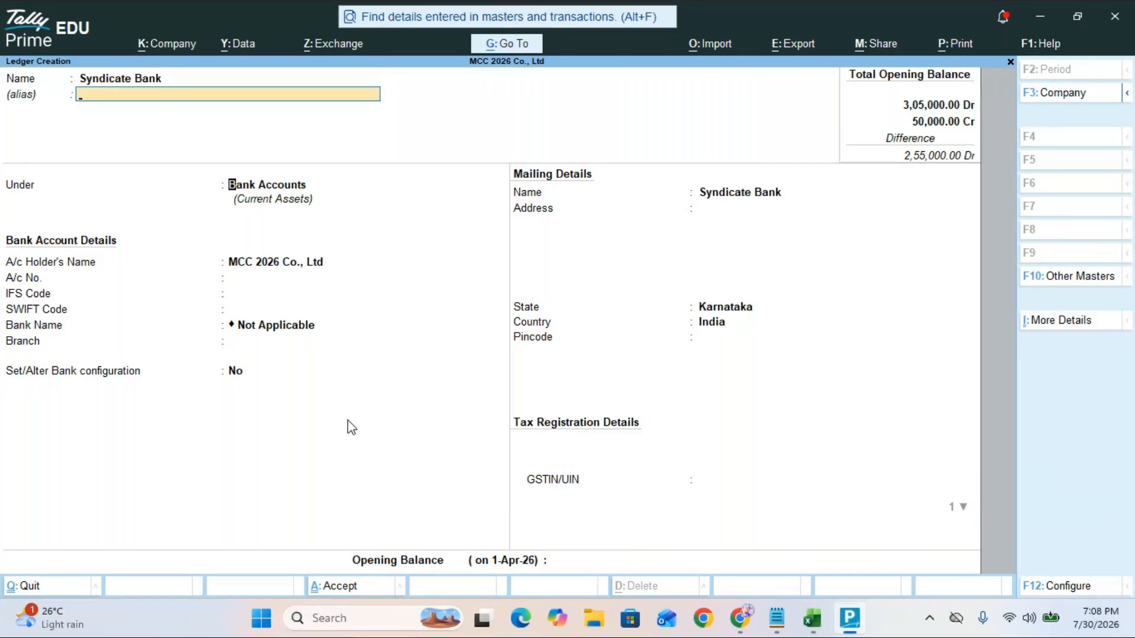
pyautogui.press('Return')
pyautogui.press('Return')
pyautogui.press('Return')
pyautogui.press('Return')
pyautogui.press('Return')
pyautogui.press('Return')
pyautogui.press('Return')
pyautogui.press('Return')
pyautogui.press('Return')
pyautogui.press('Return')
pyautogui.press('Return')
pyautogui.press('Return')
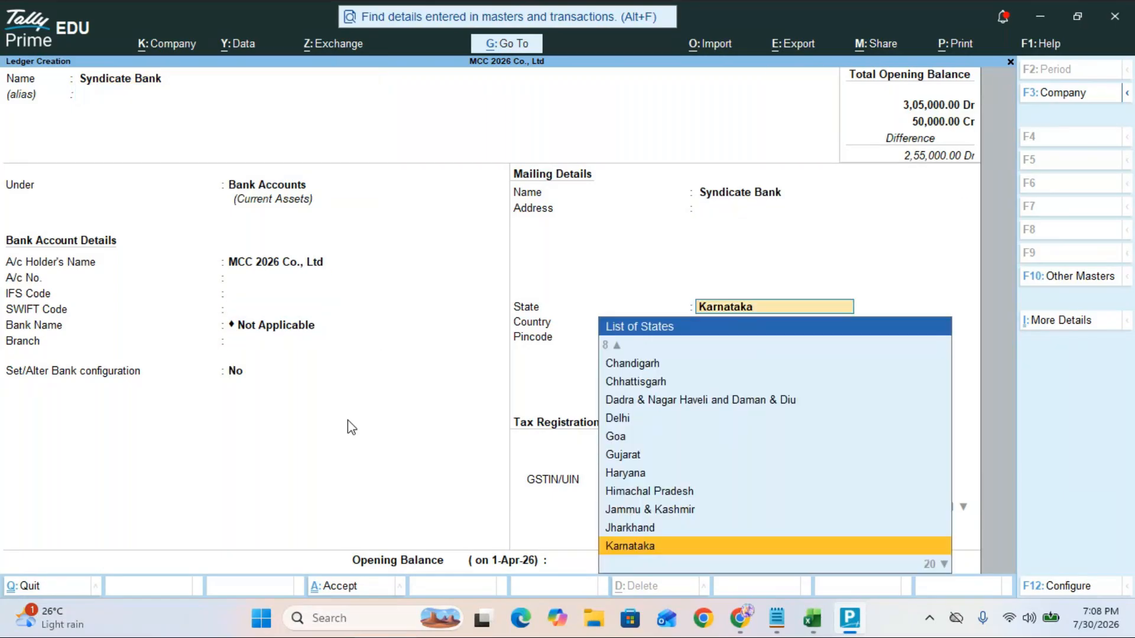
pyautogui.press('Return')
pyautogui.press('Return')
pyautogui.press('Return')
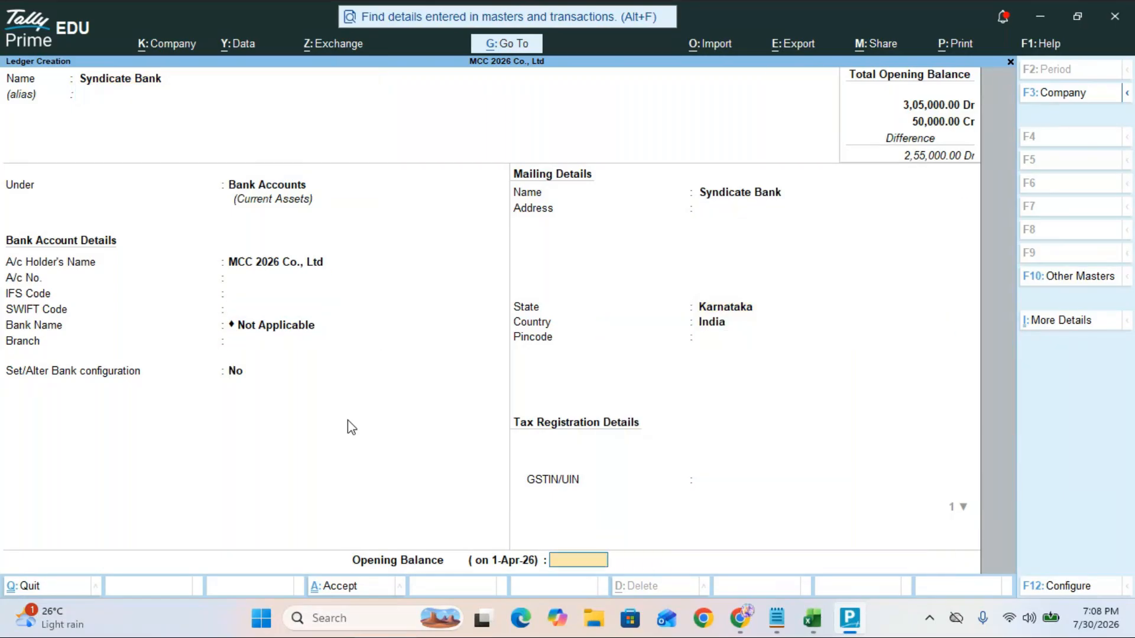
# Step: Set the Syndicate Bank opening balance to 40,000, save the ledger, and return to the Gateway of Tally
pyautogui.write('40,0')
pyautogui.write('0000')
pyautogui.press('Return')
pyautogui.press('Return')
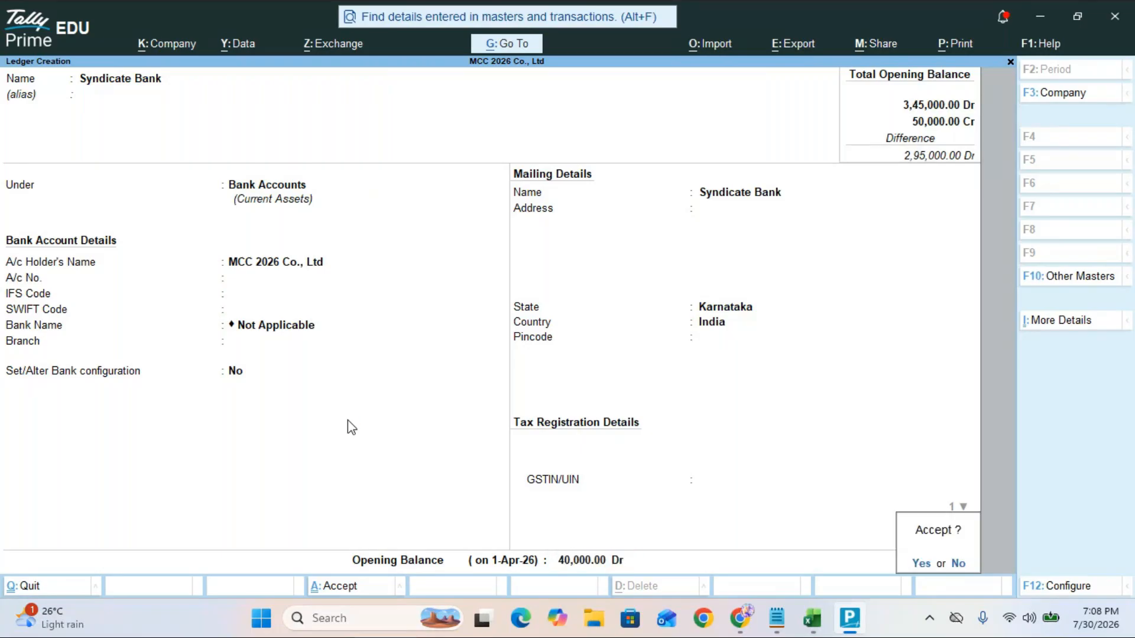
pyautogui.press('Return')
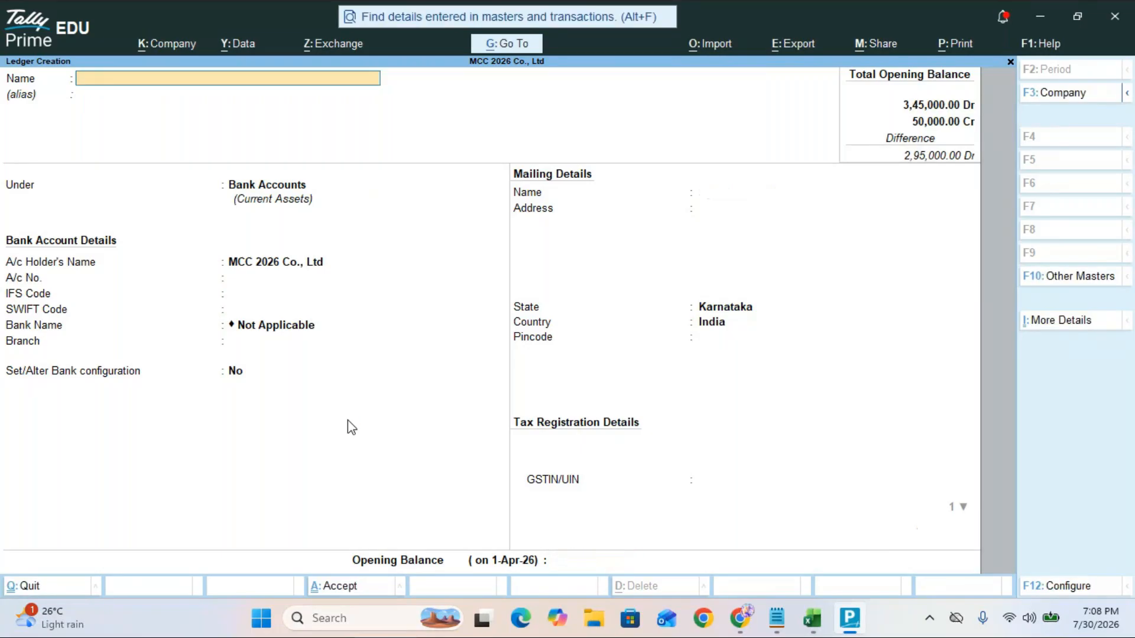
pyautogui.press('Escape')
pyautogui.press('Return')
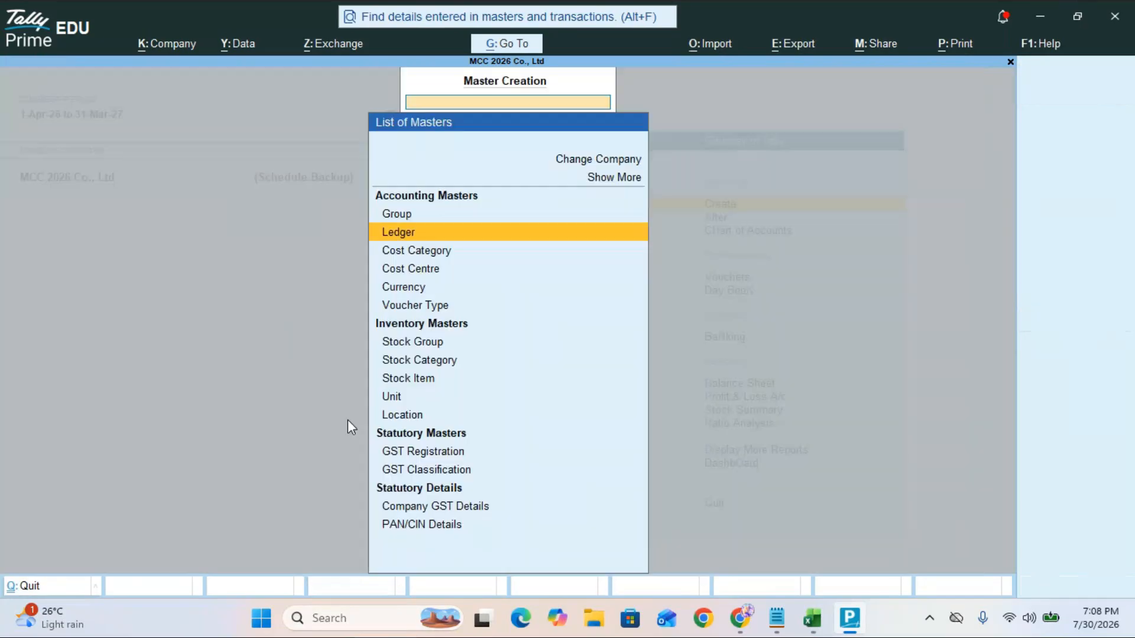
pyautogui.press('Escape')
# Step: Start a contra voucher crediting Canara Bank with 10000
pyautogui.press('Down')
pyautogui.press('Down')
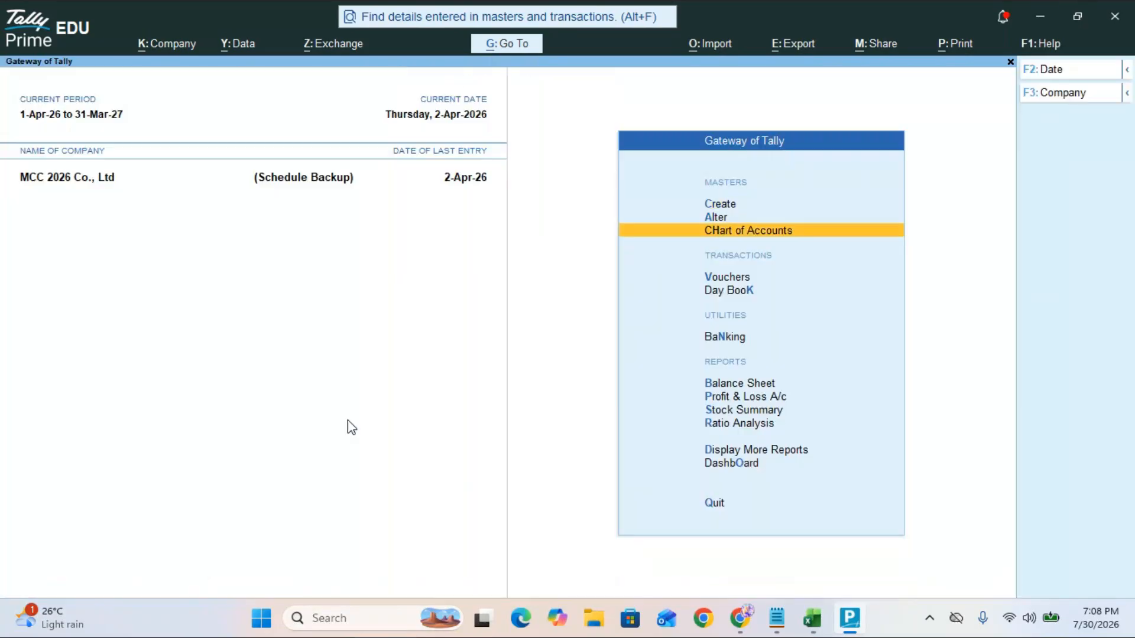
pyautogui.press('v')
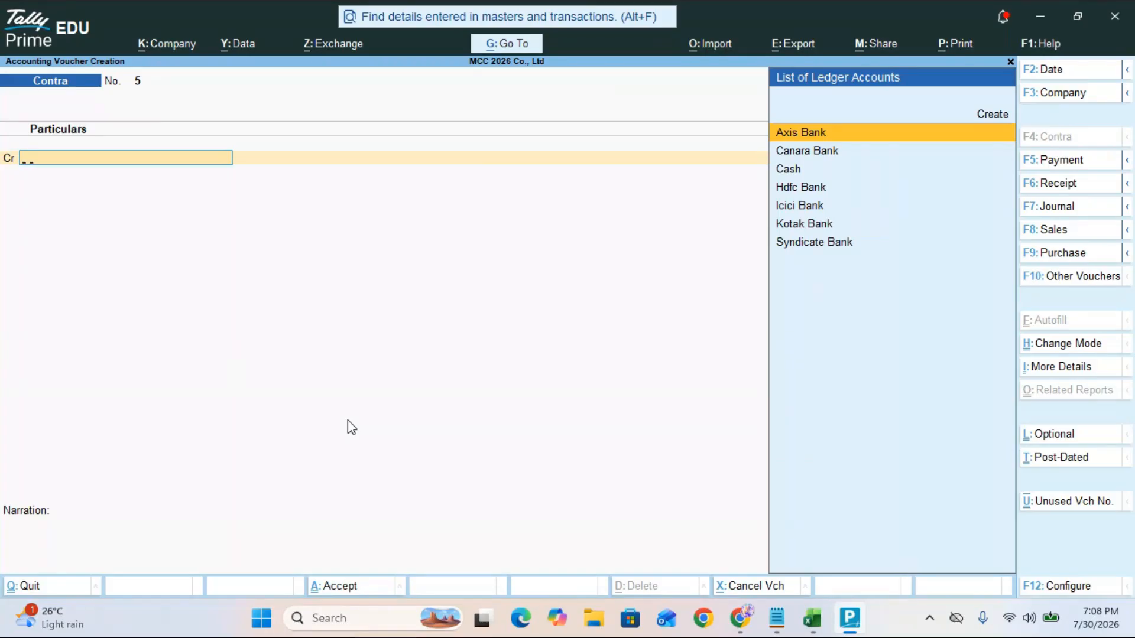
pyautogui.write('Canar')
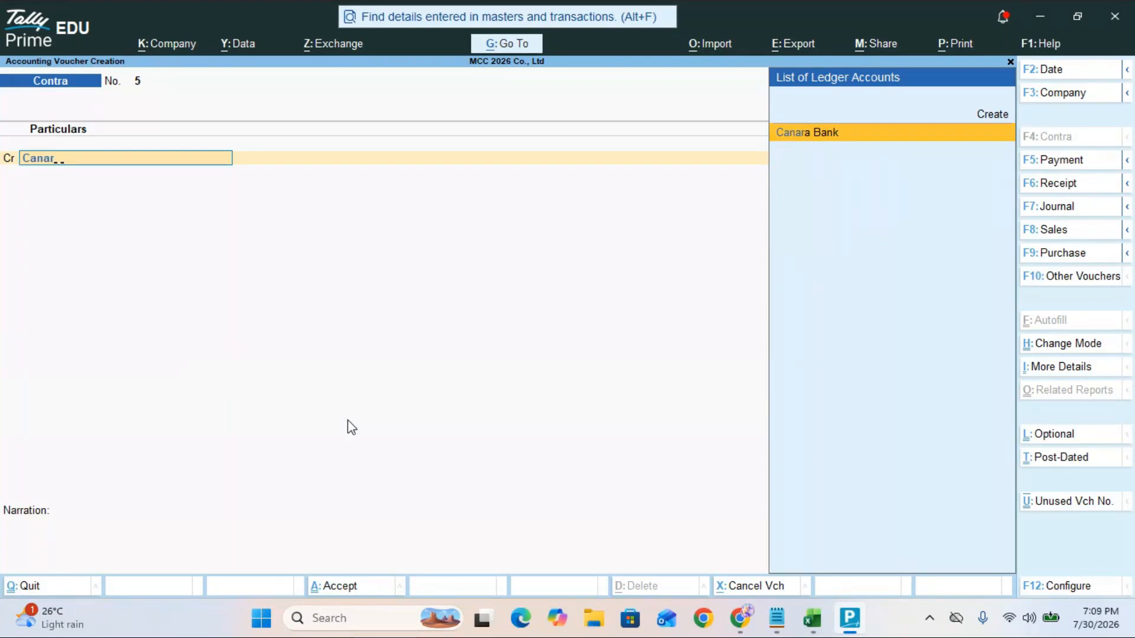
pyautogui.press('Return')
pyautogui.write('10000')
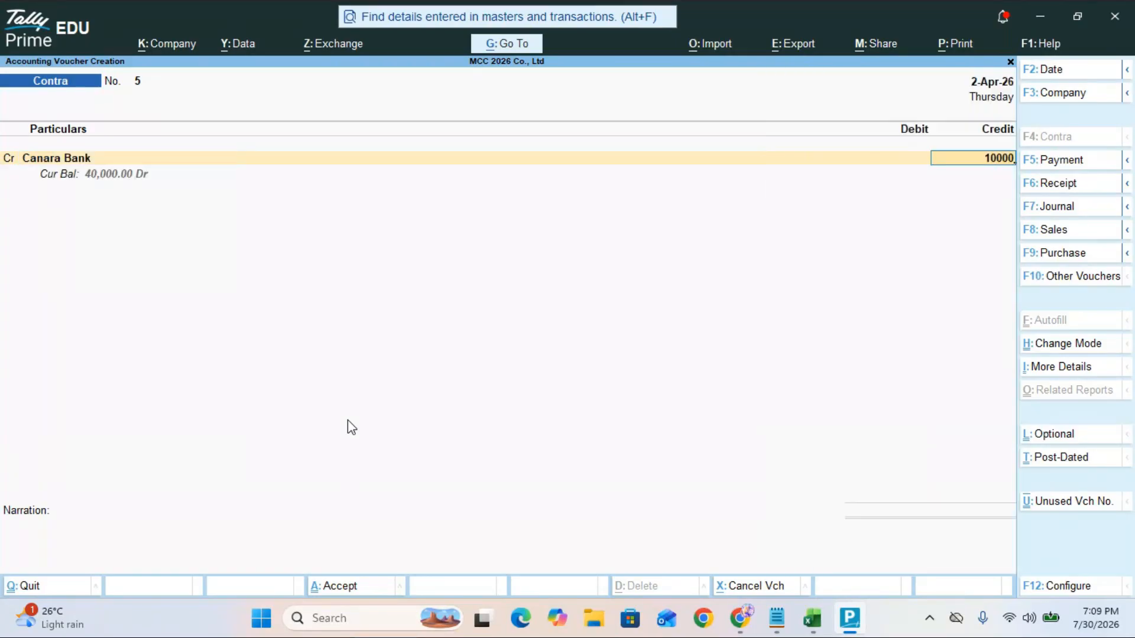
# Step: Allocate the Canara Bank amount as a cheque with instrument number 897645, keeping the default instrument date
pyautogui.press('Return')
pyautogui.press('Return')
pyautogui.press('Return')
pyautogui.write('89764')
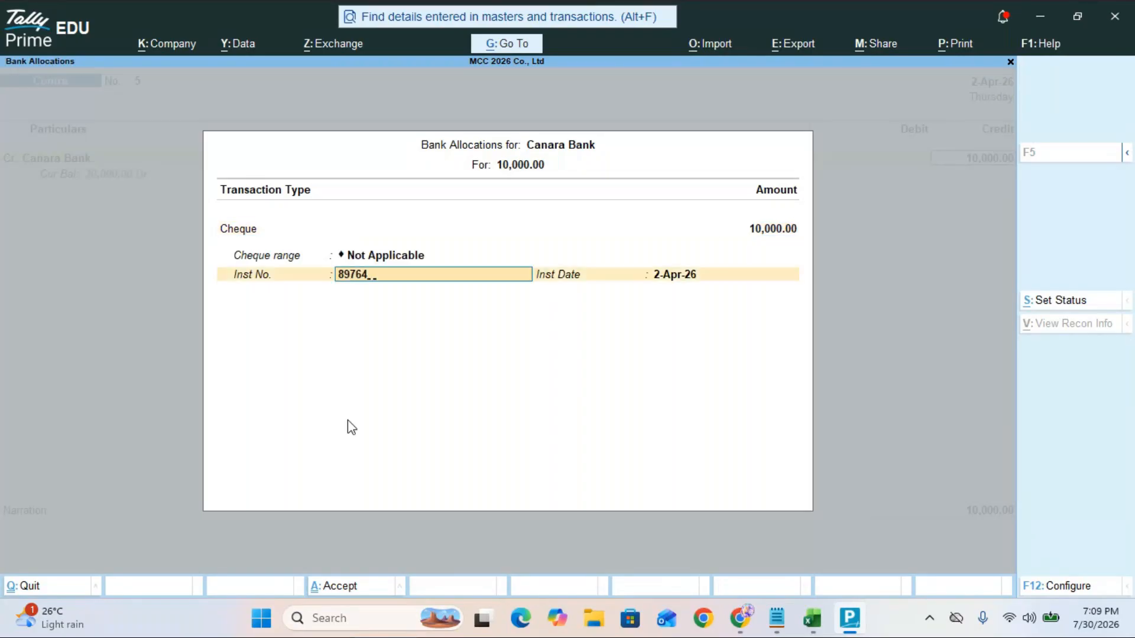
pyautogui.write('5')
pyautogui.press('Return')
pyautogui.press('Return')
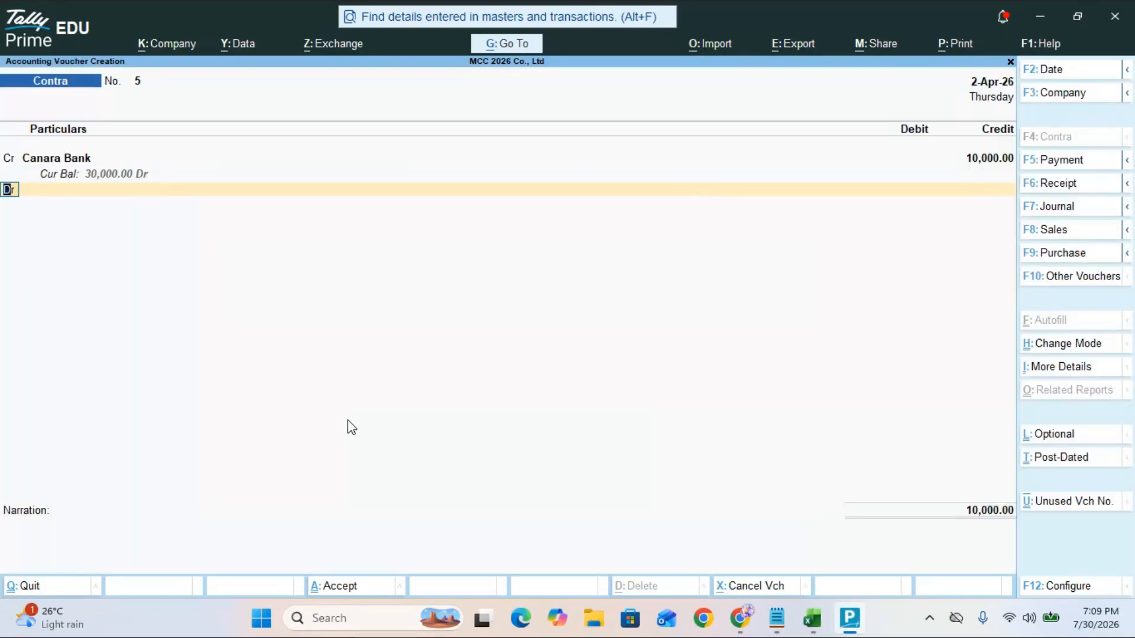
# Step: Change the second voucher line to a credit entry for Syndicate Bank with the amount 10000
pyautogui.write('c')
pyautogui.press('Return')
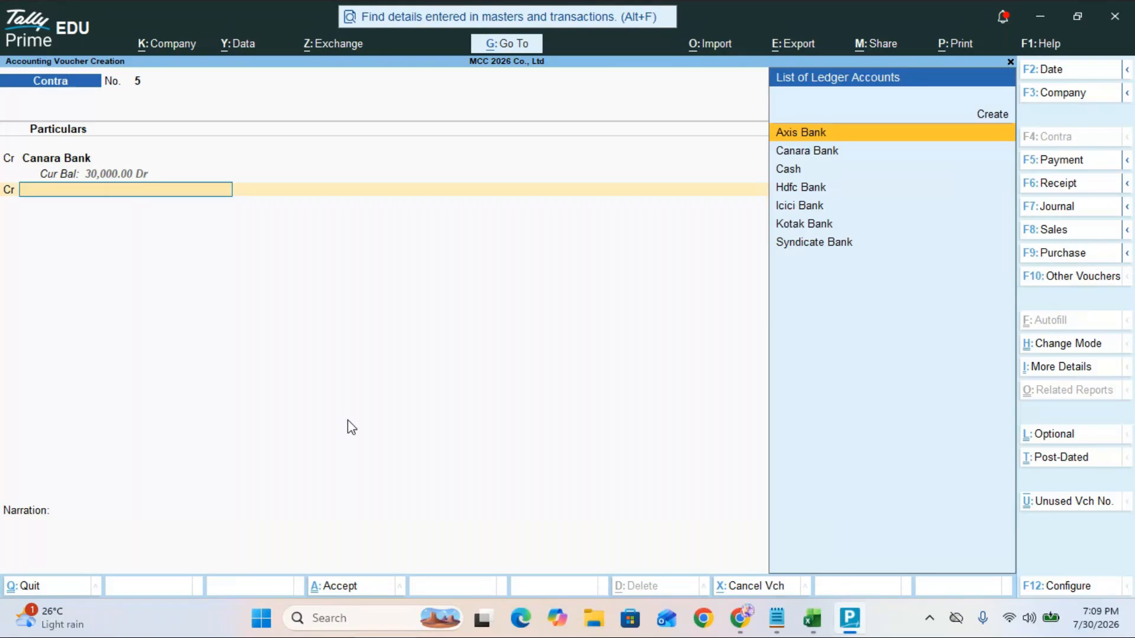
pyautogui.write('syn')
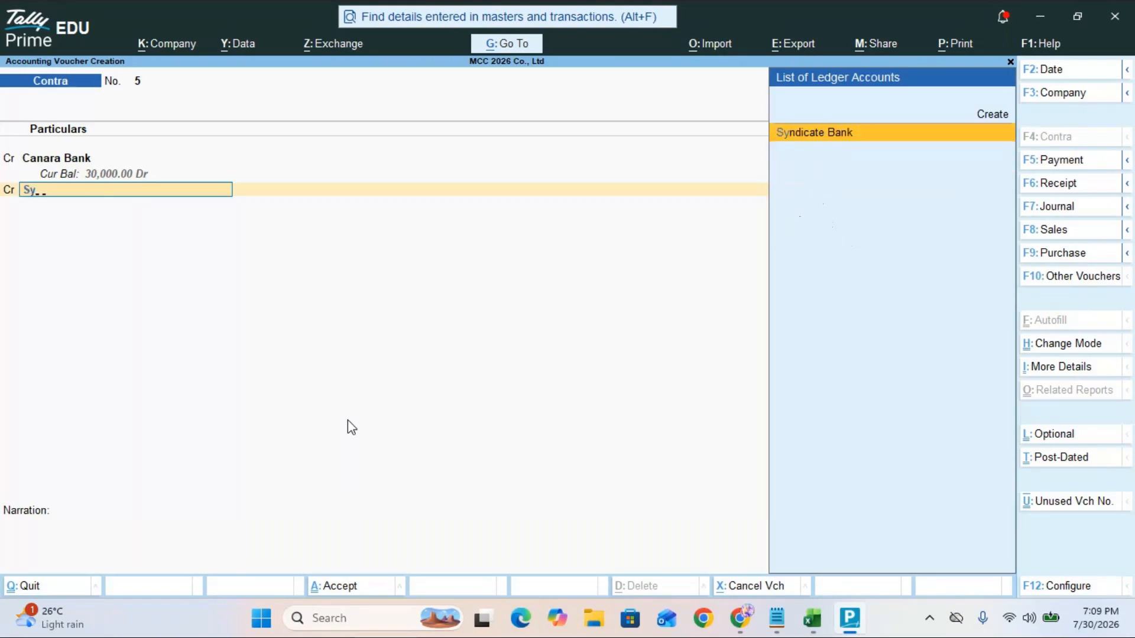
pyautogui.press('Return')
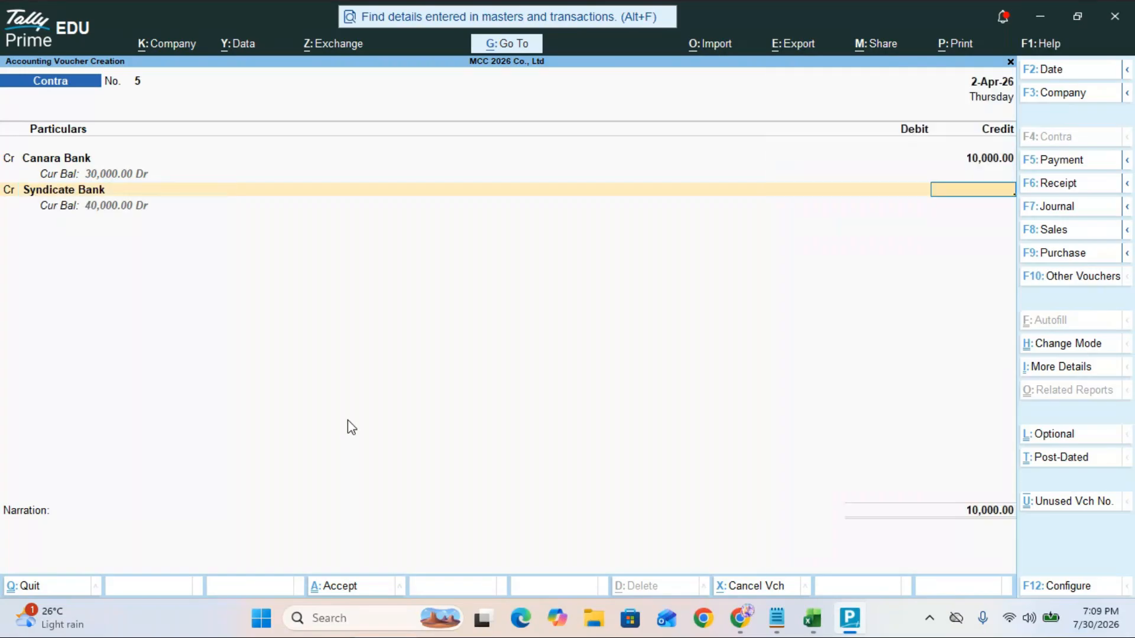
pyautogui.write('10000')
# Step: Allocate the Syndicate Bank amount as a cheque with instrument number 4567903, keeping the default instrument date
pyautogui.press('Return')
pyautogui.press('Return')
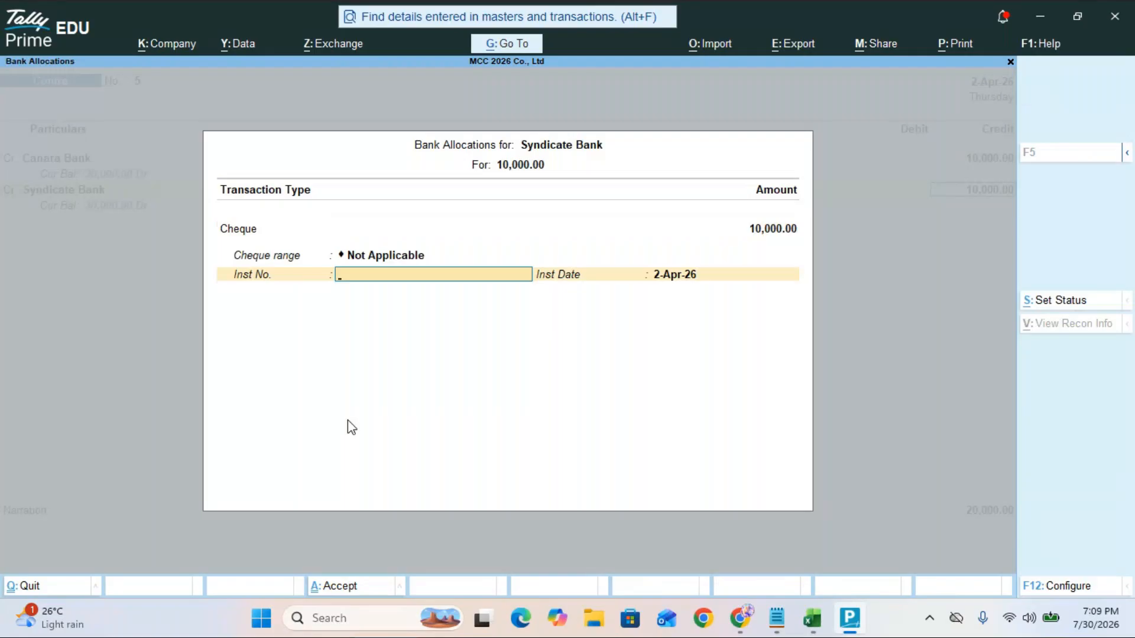
pyautogui.write('4567903')
pyautogui.press('Return')
pyautogui.press('Return')
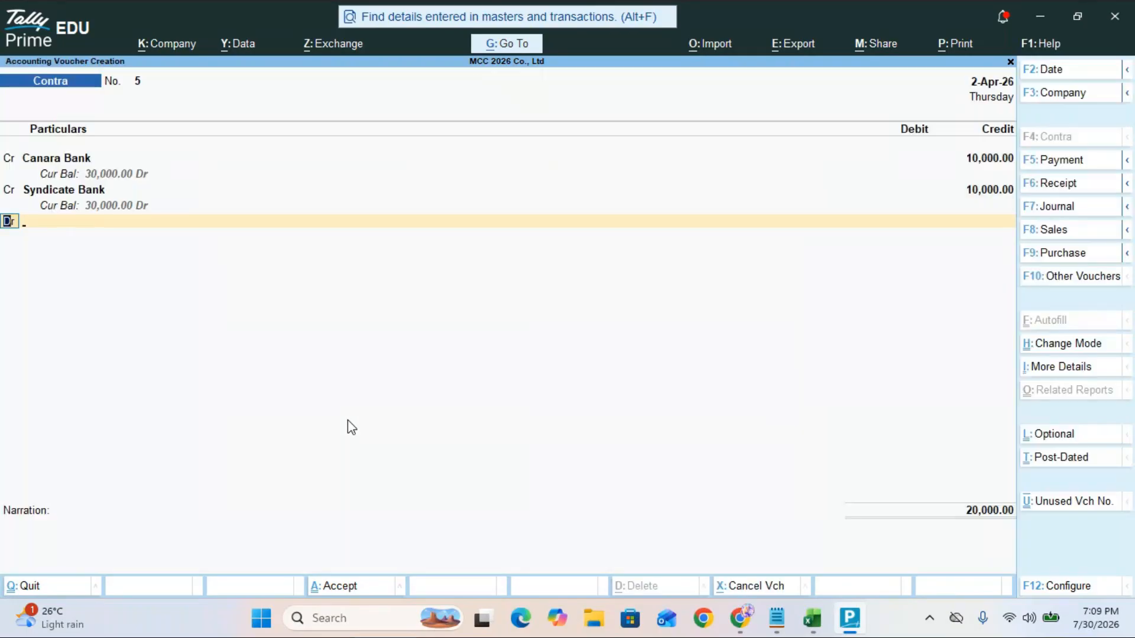
# Step: Debit the Cash ledger with 20,000 on the third voucher line
pyautogui.press('Return')
pyautogui.press('Down')
pyautogui.press('Down')
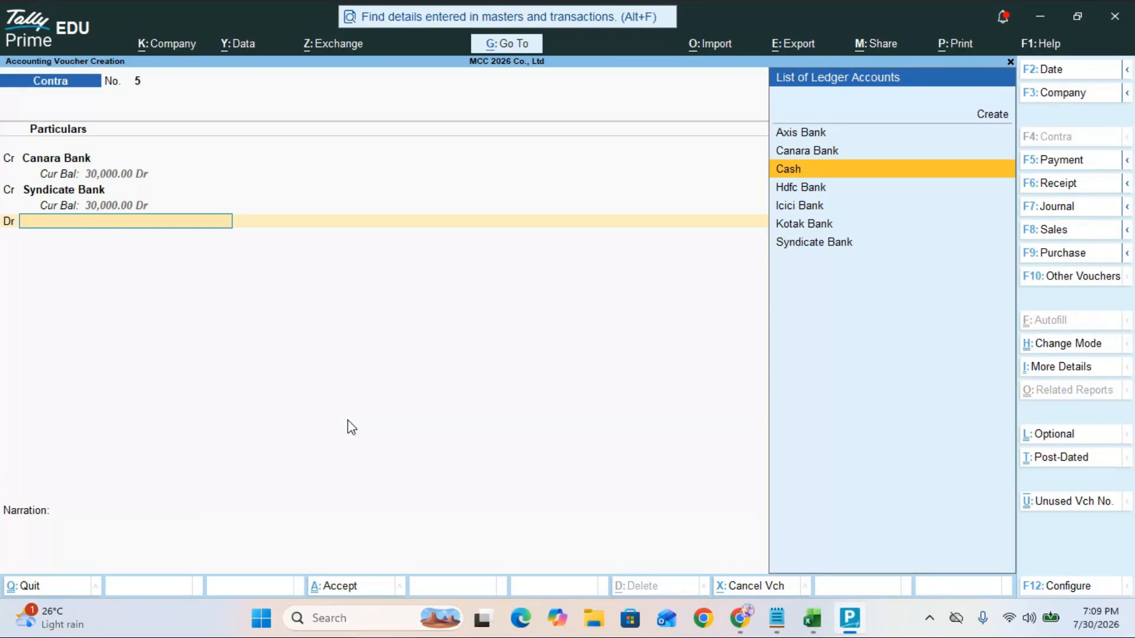
pyautogui.press('Return')
pyautogui.press('Return')
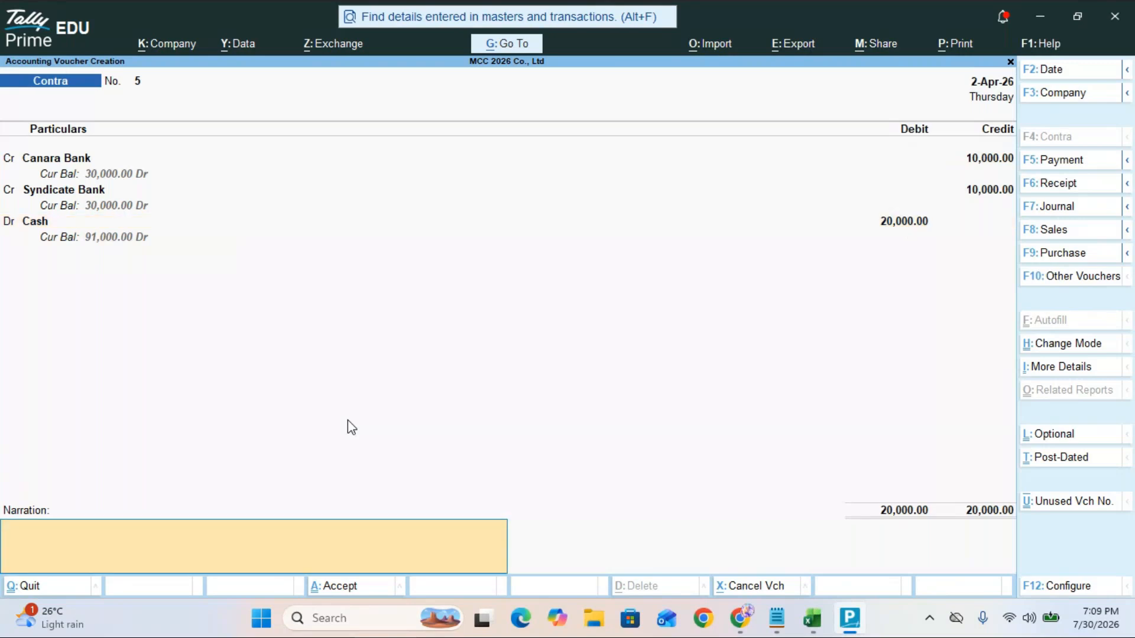
# Step: Enter the narration "being cash withdrwan from canara and syndicate bank", save the voucher, and quit to the Gateway of Tally
pyautogui.write('beinf')
pyautogui.press('BackSpace')
pyautogui.write('g cash withdrwan')
pyautogui.write('rom')
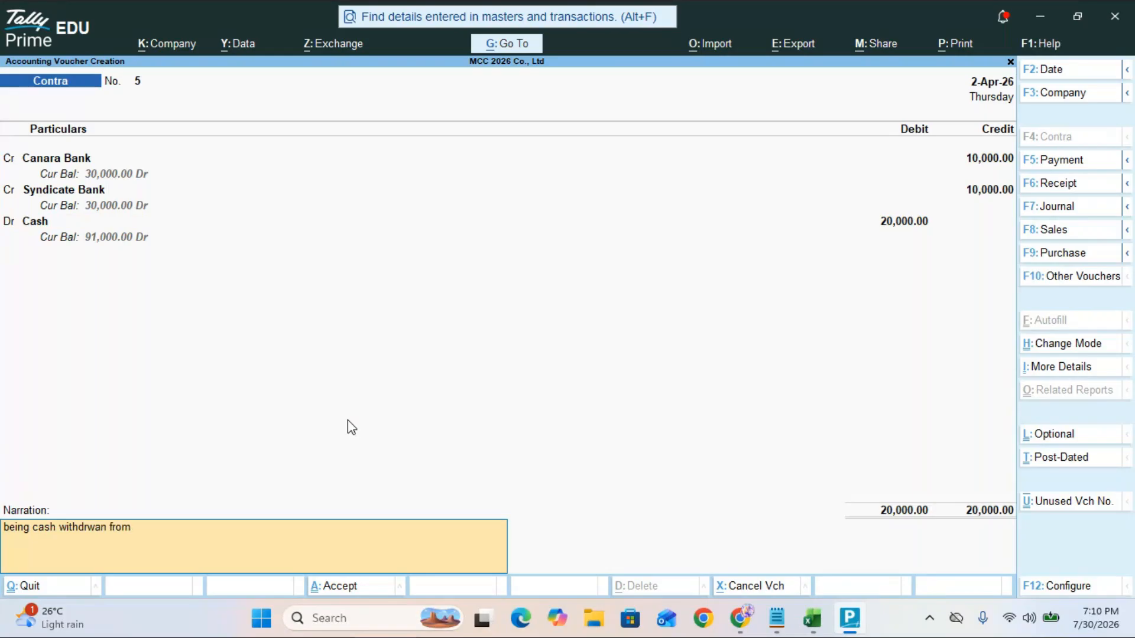
pyautogui.write(' canara and syndicate bank')
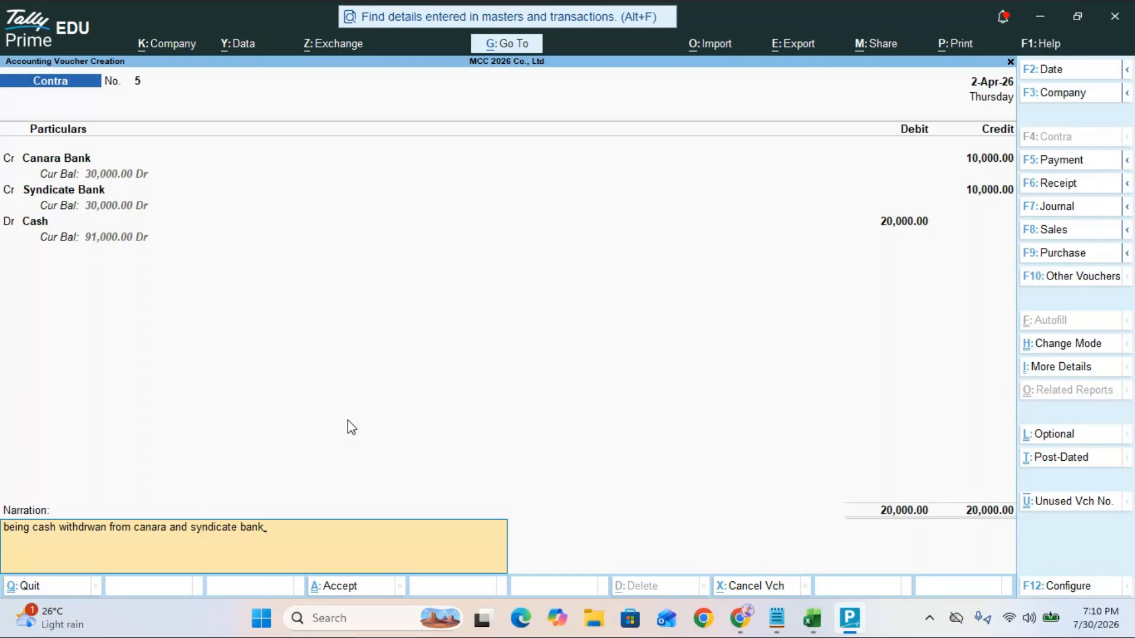
pyautogui.press('Return')
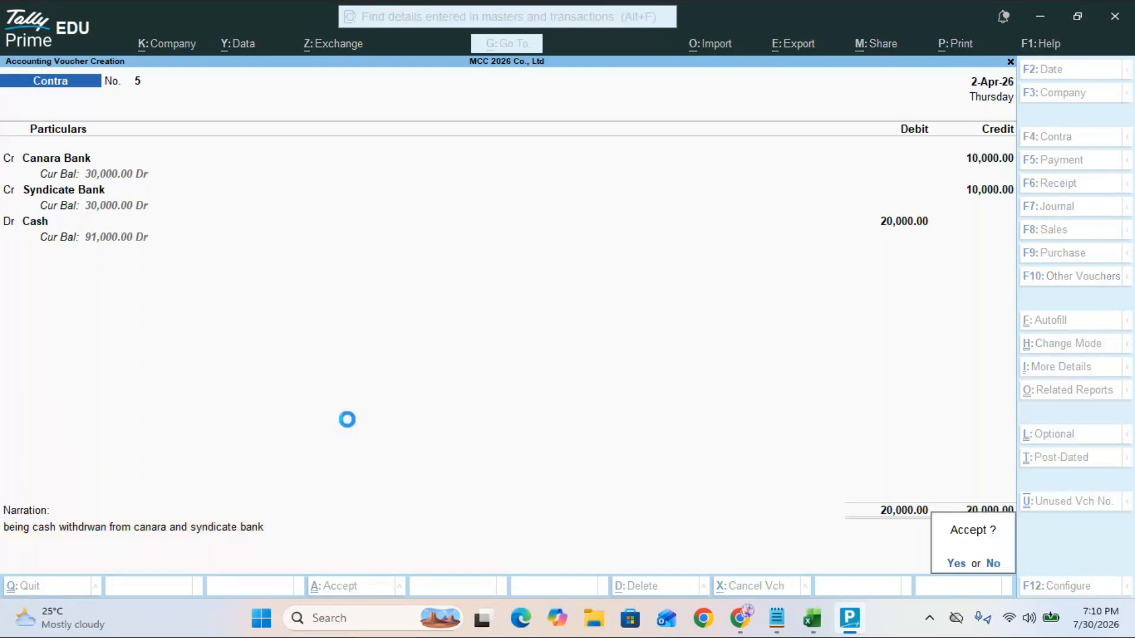
pyautogui.press('Return')
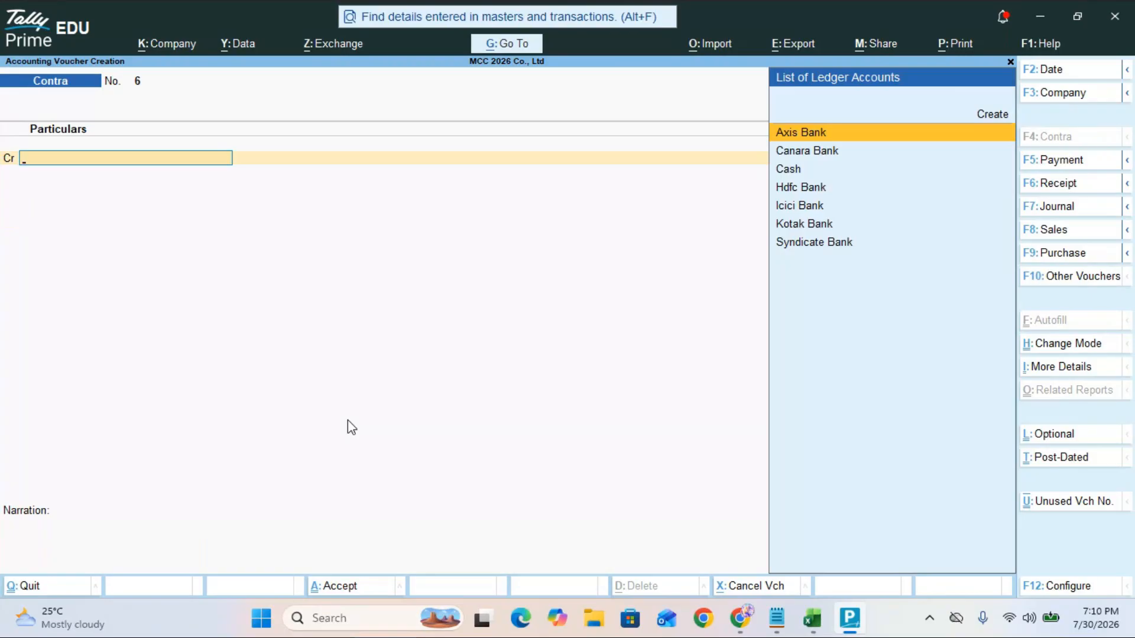
pyautogui.press('Escape')
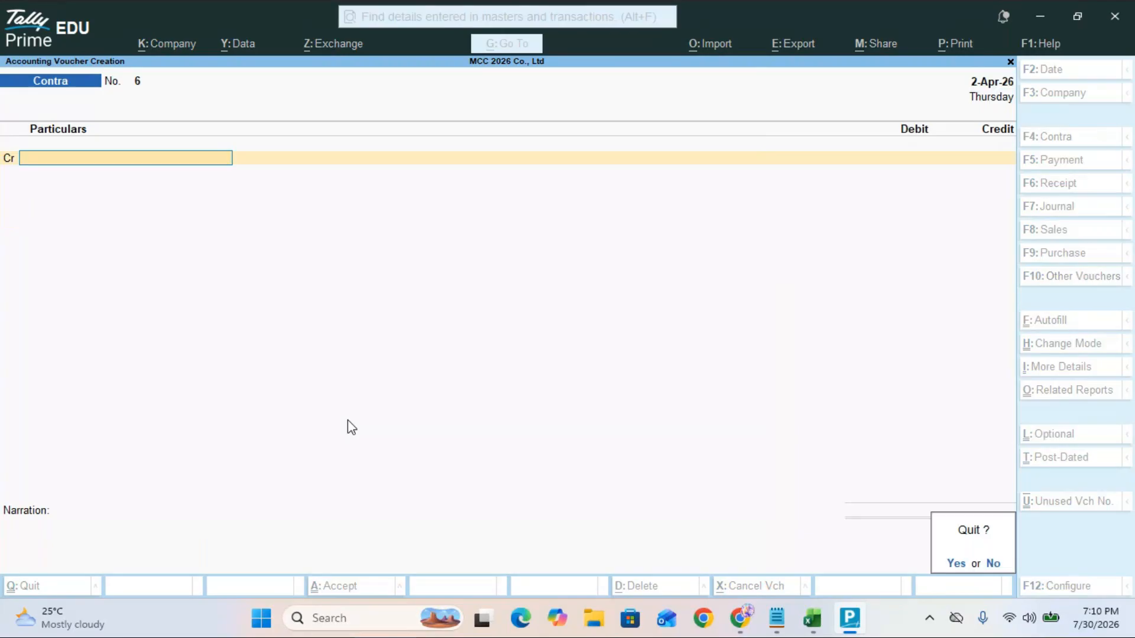
pyautogui.press('y')
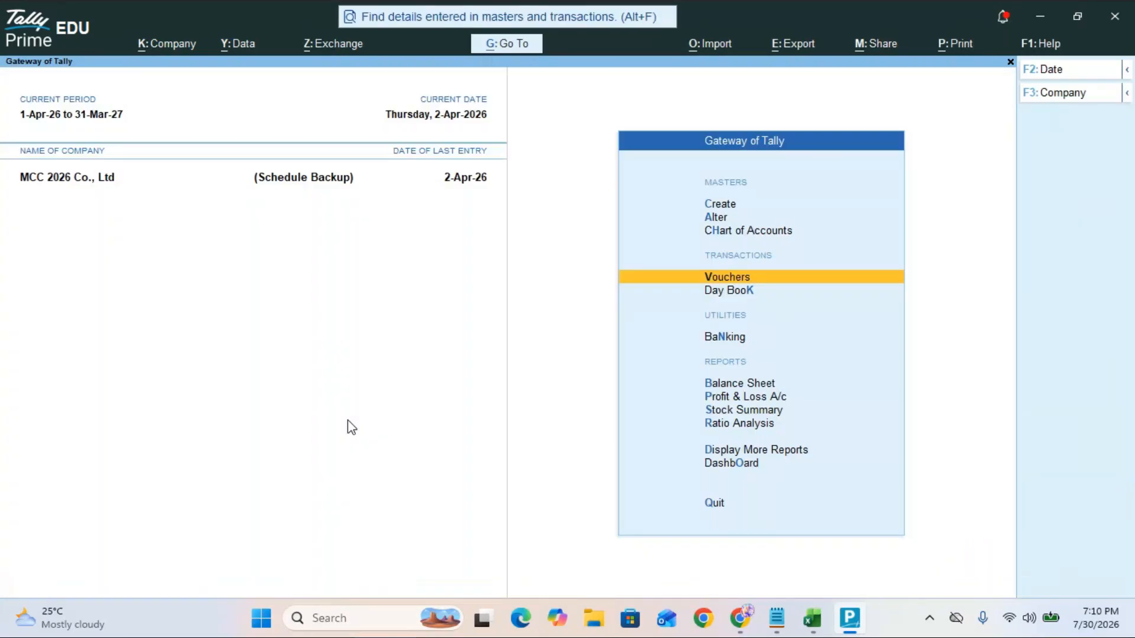
# Step: Open the Day Book and set its period from 1-4-2026 to 2-4-2026
pyautogui.press('Down')
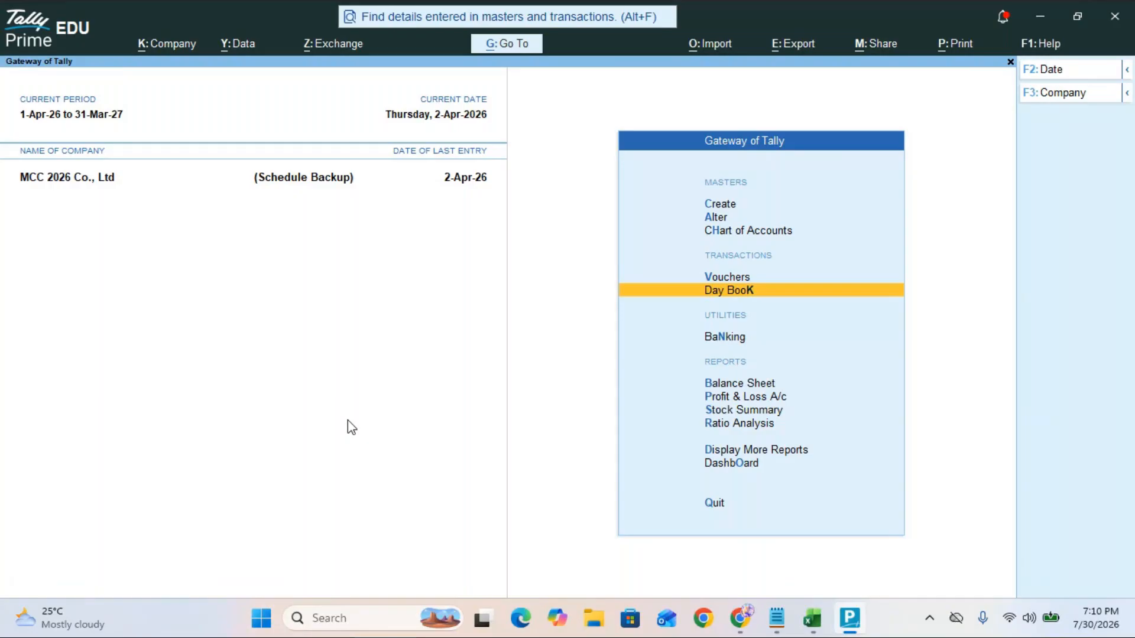
pyautogui.press('Return')
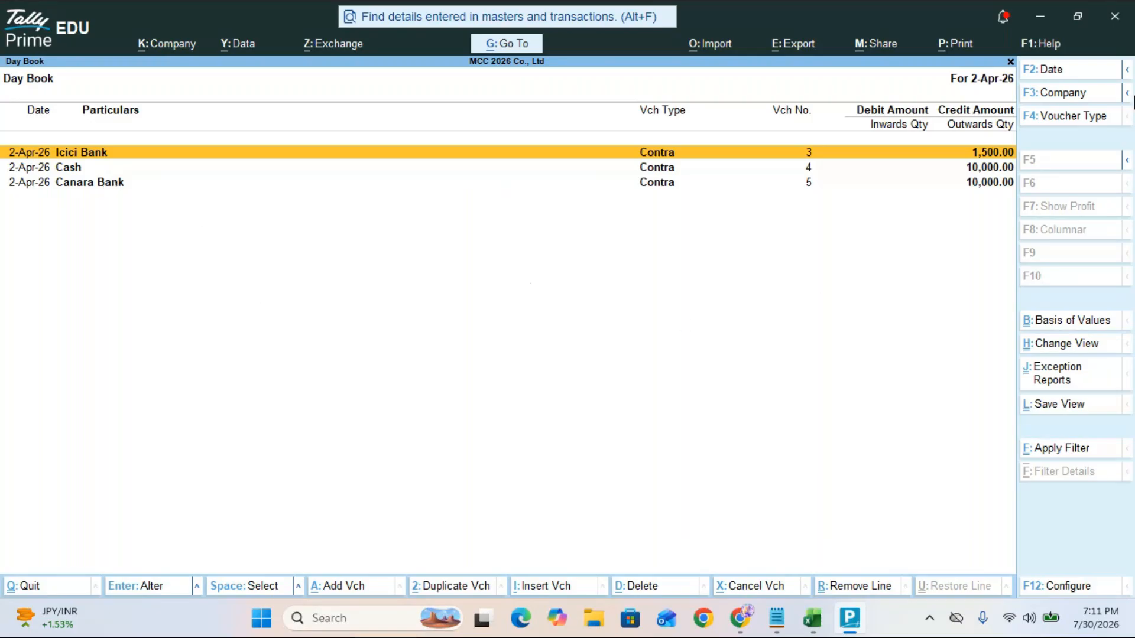
pyautogui.click(1127, 74)
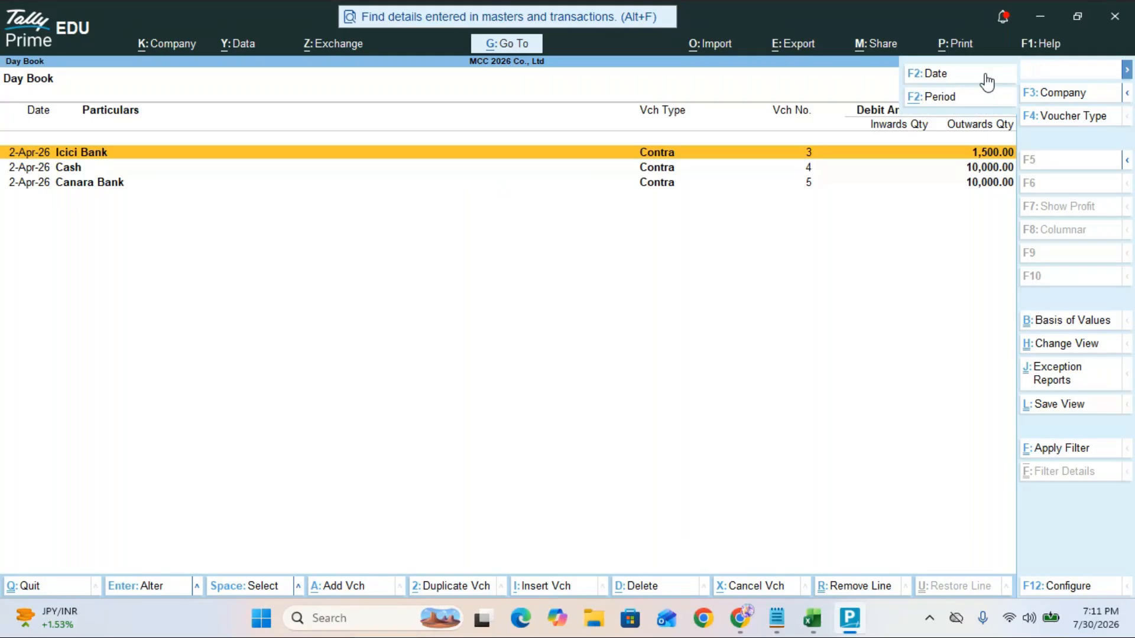
pyautogui.click(950, 97)
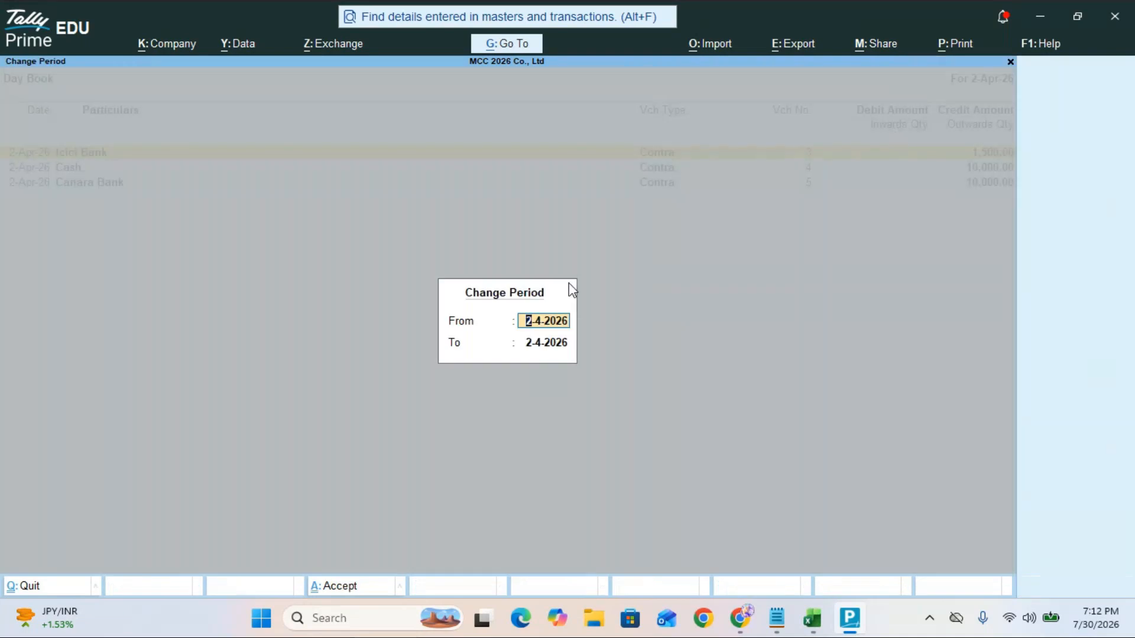
pyautogui.write('1-4')
pyautogui.press('Return')
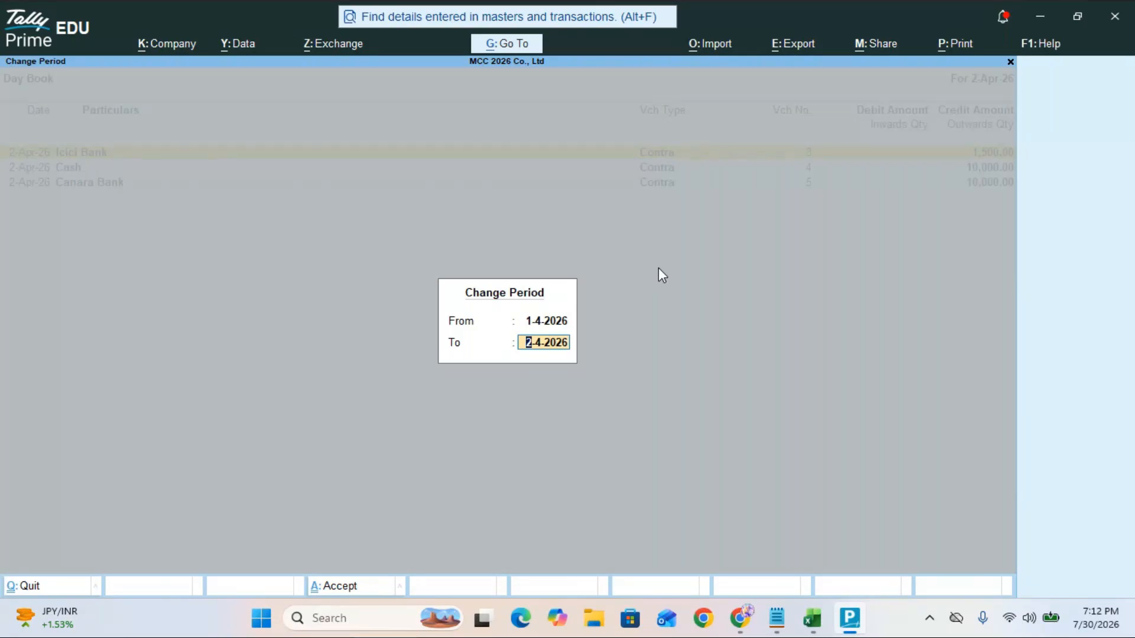
pyautogui.press('Return')
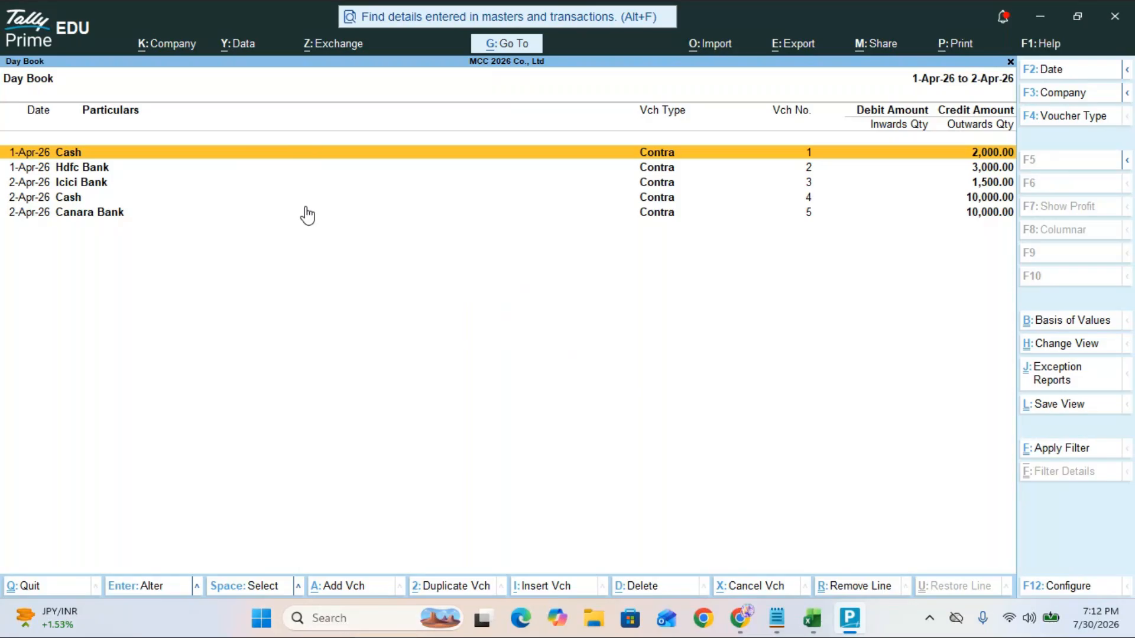
# Step: View the Hdfc Bank contra voucher from the Day Book and quit it without saving changes
pyautogui.press('Down')
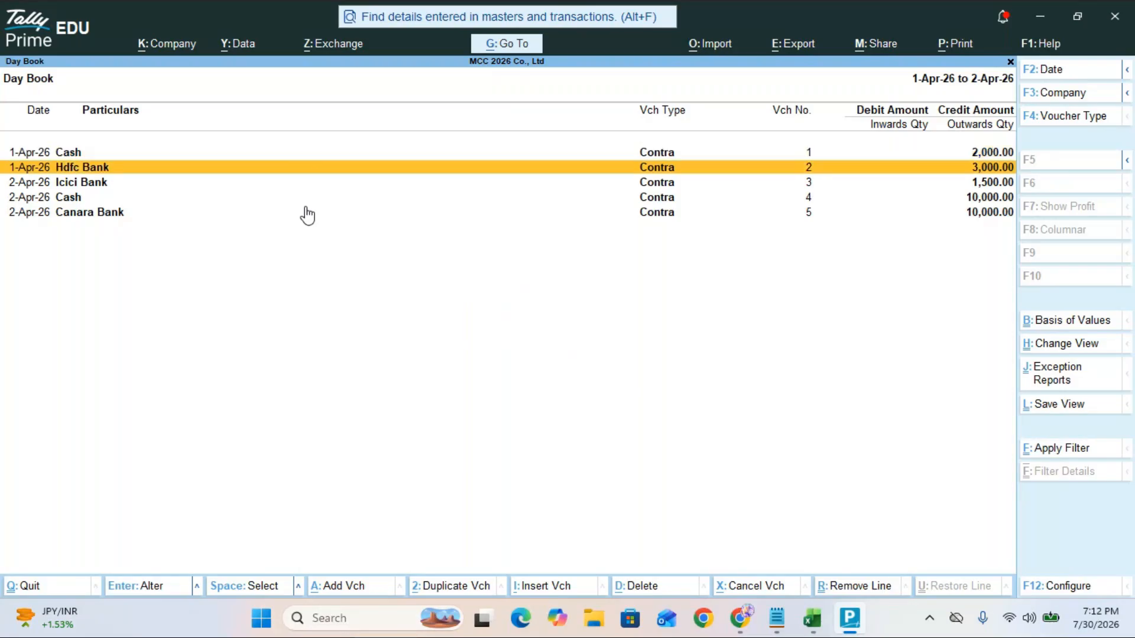
pyautogui.press('Return')
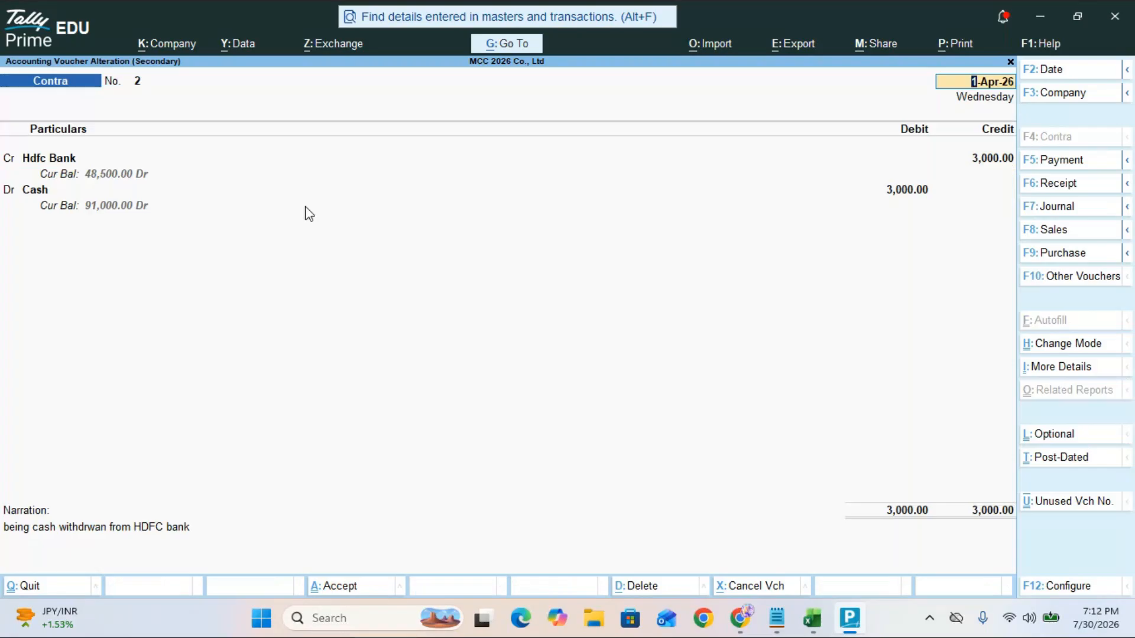
pyautogui.press('BackSpace')
pyautogui.press('Escape')
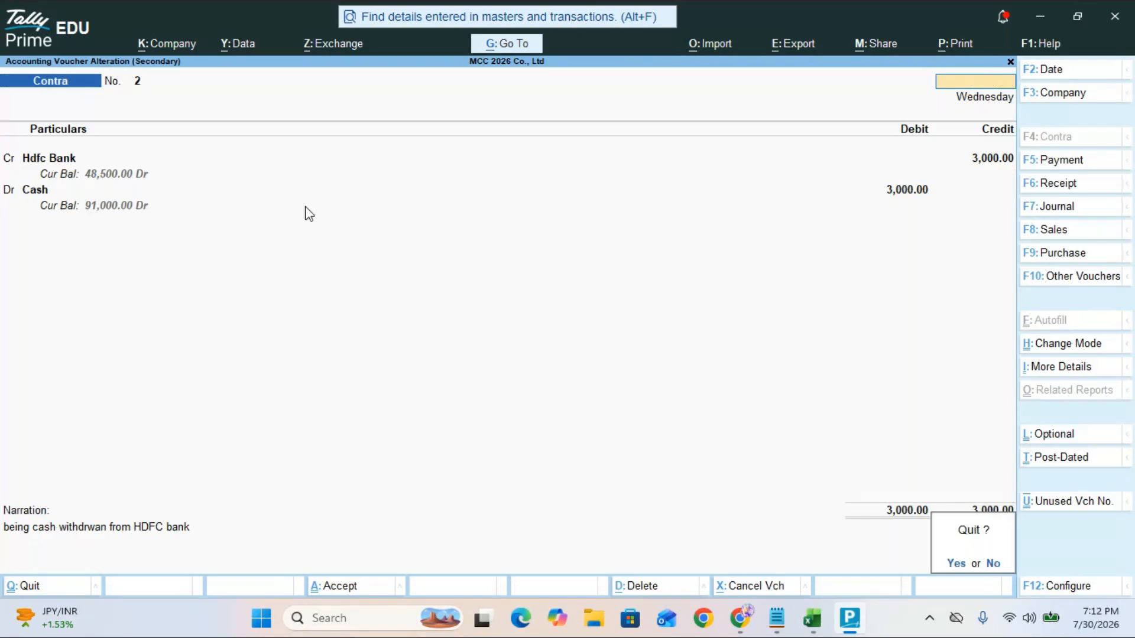
pyautogui.press('y')
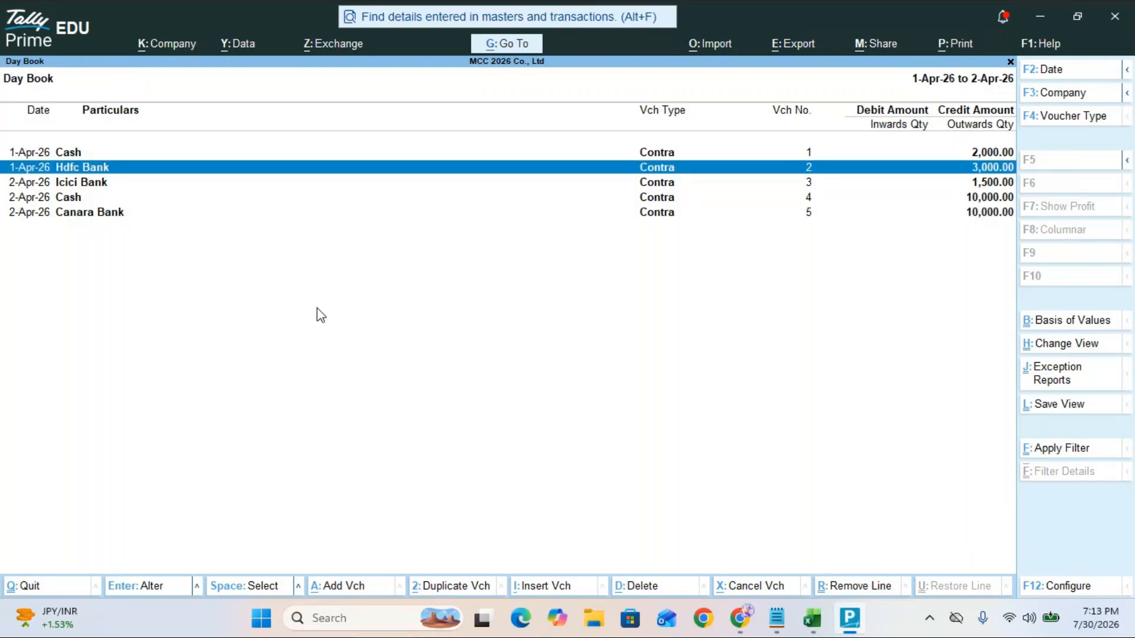
# Step: Select all vouchers listed in the Day Book and clear the selection
pyautogui.press('ctrl')
pyautogui.hotkey('ctrl', 'space')
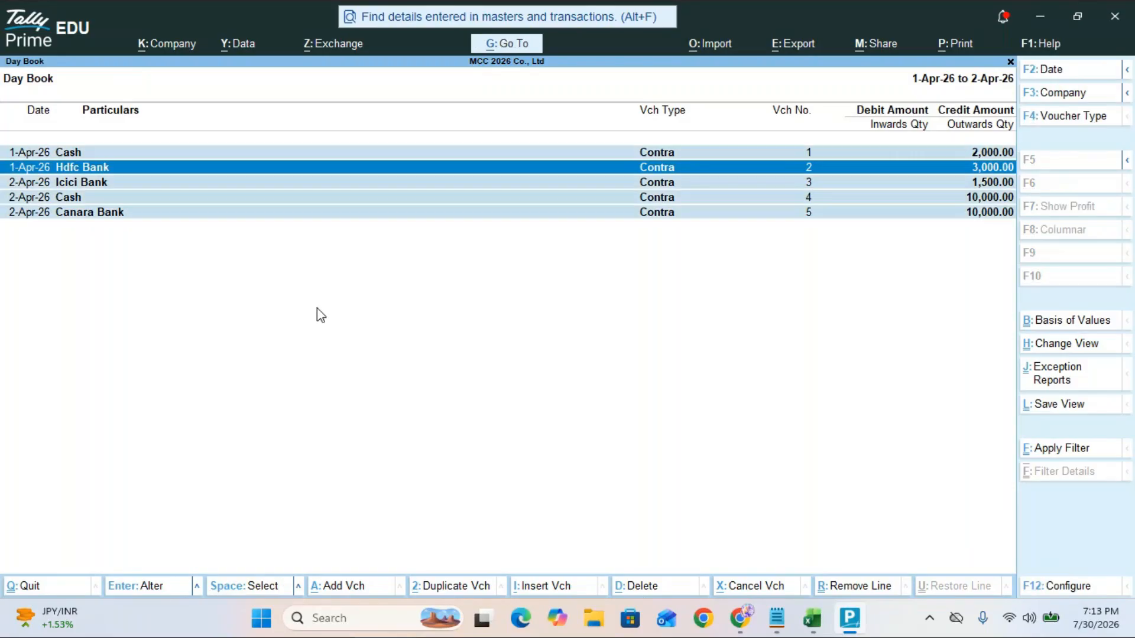
pyautogui.hotkey('ctrl', 'space')
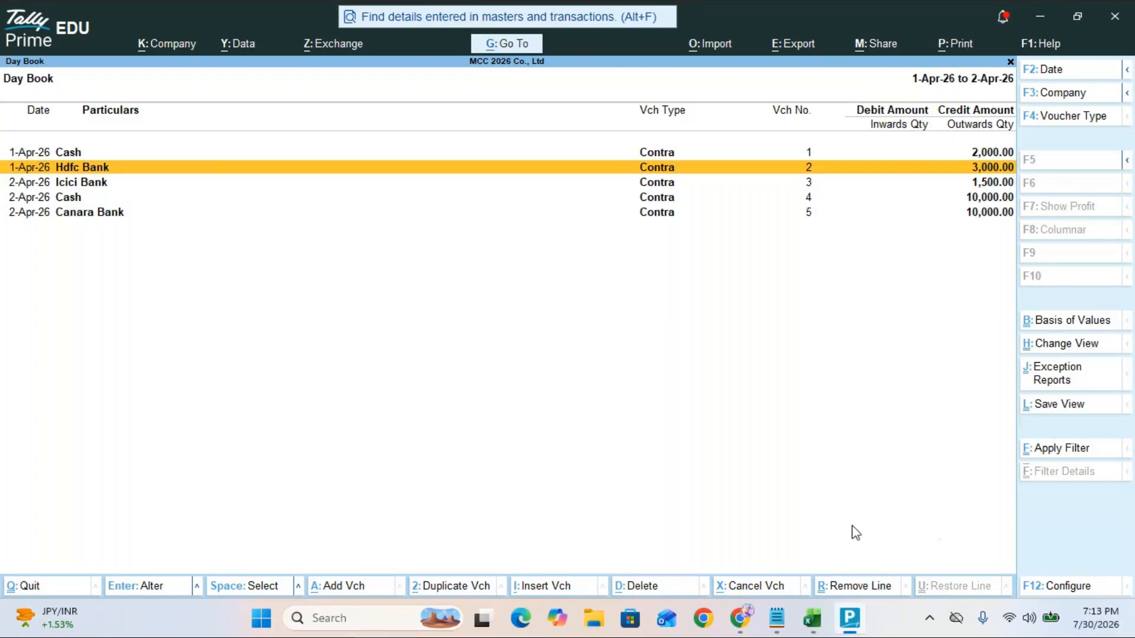
# Step: Remove the Icici Bank contra line from the Day Book view and restore it
pyautogui.click(662, 185)
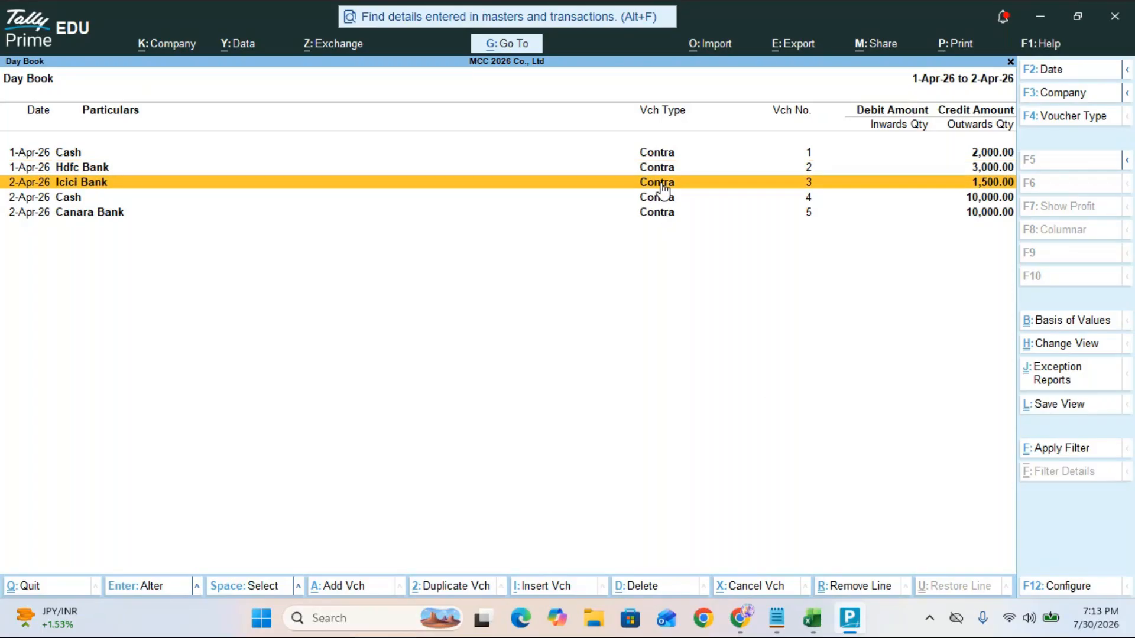
pyautogui.press('ctrl')
pyautogui.hotkey('ctrl', 'r')
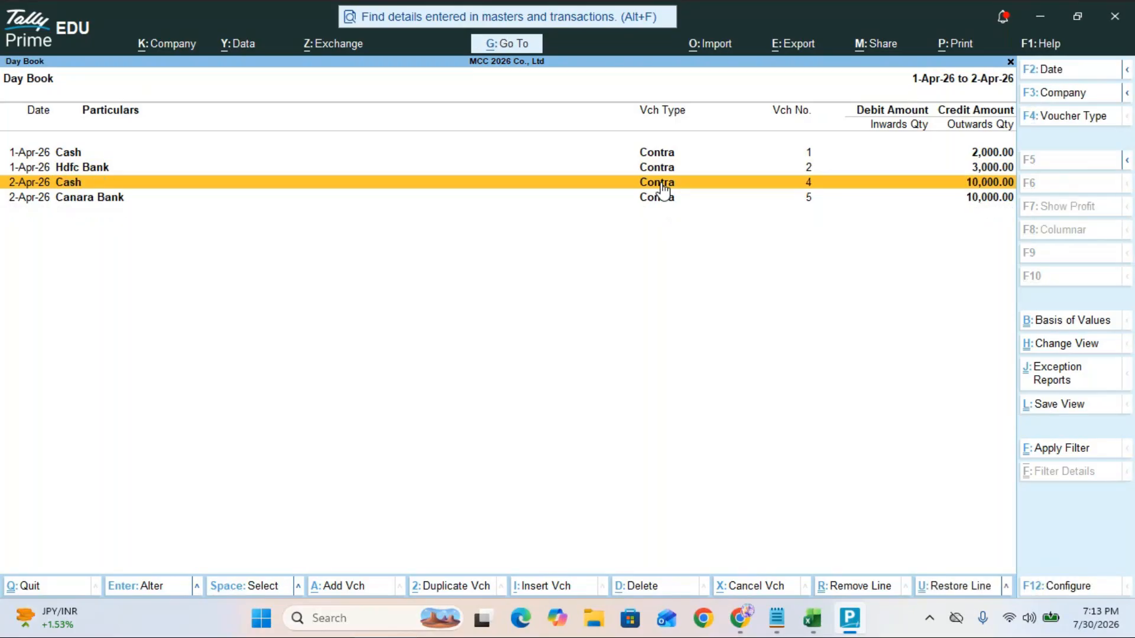
pyautogui.hotkey('ctrl', 'u')
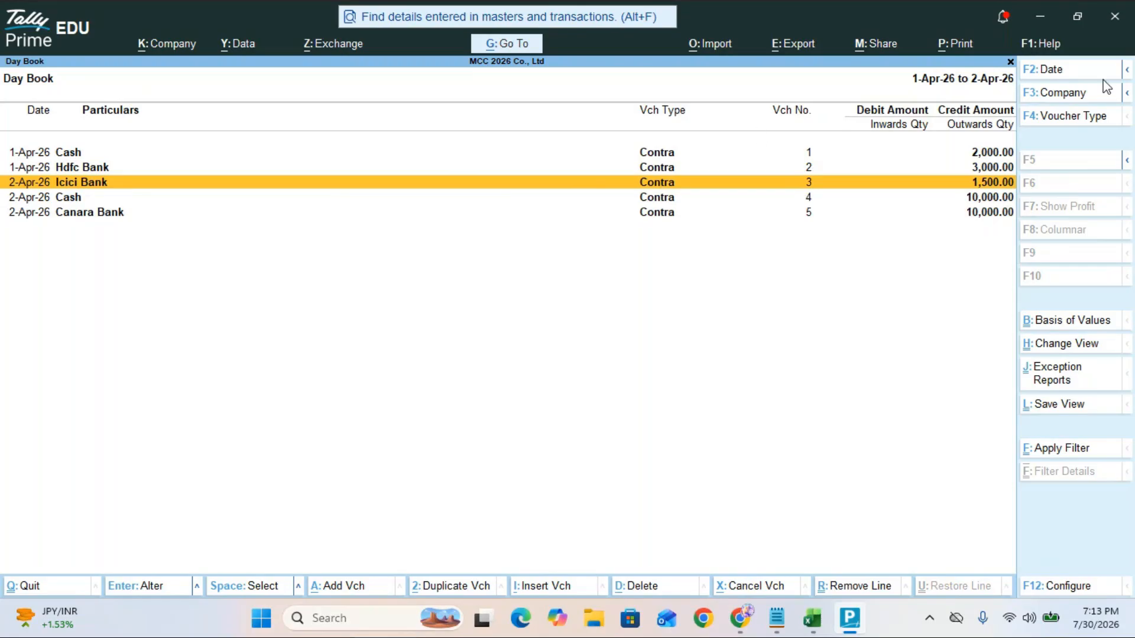
pyautogui.click(1128, 71)
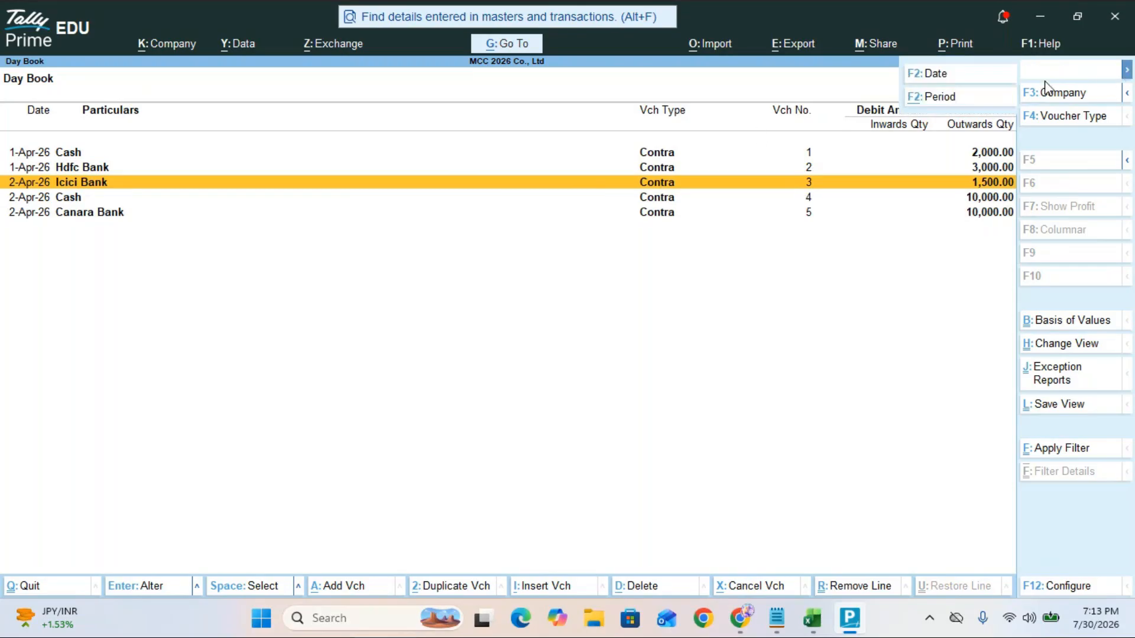
pyautogui.click(938, 99)
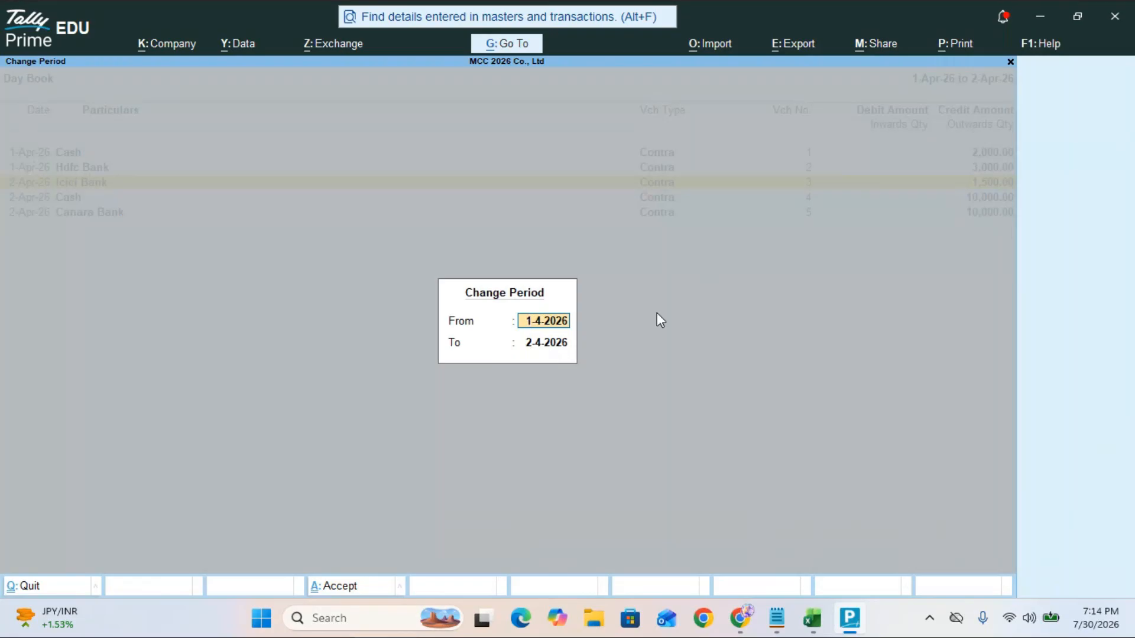
pyautogui.press('BackSpace')
pyautogui.press('Escape')
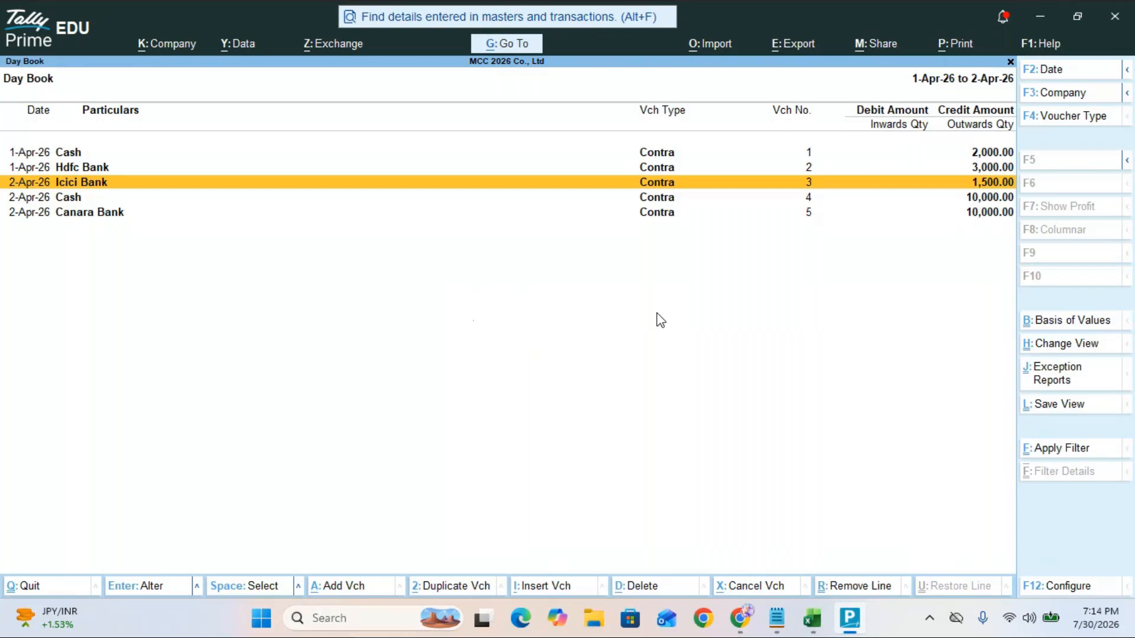
# Step: View the Icici Bank contra voucher without altering it, and quit the Day Book to the Gateway of Tally
pyautogui.press('Return')
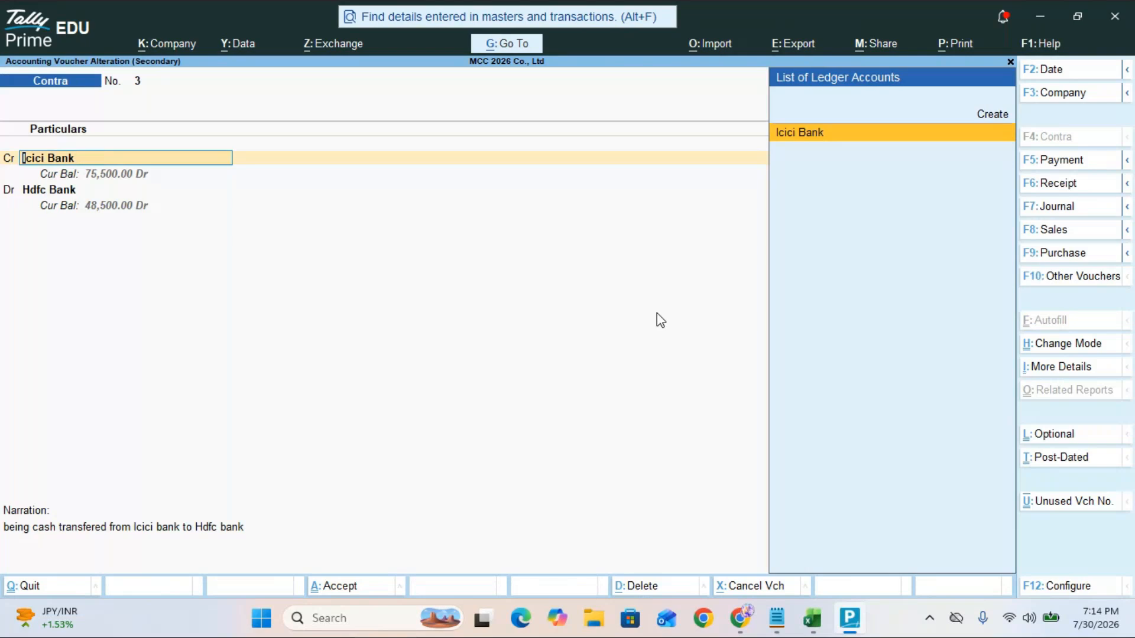
pyautogui.press('BackSpace')
pyautogui.press('Escape')
pyautogui.press('Return')
pyautogui.press('Escape')
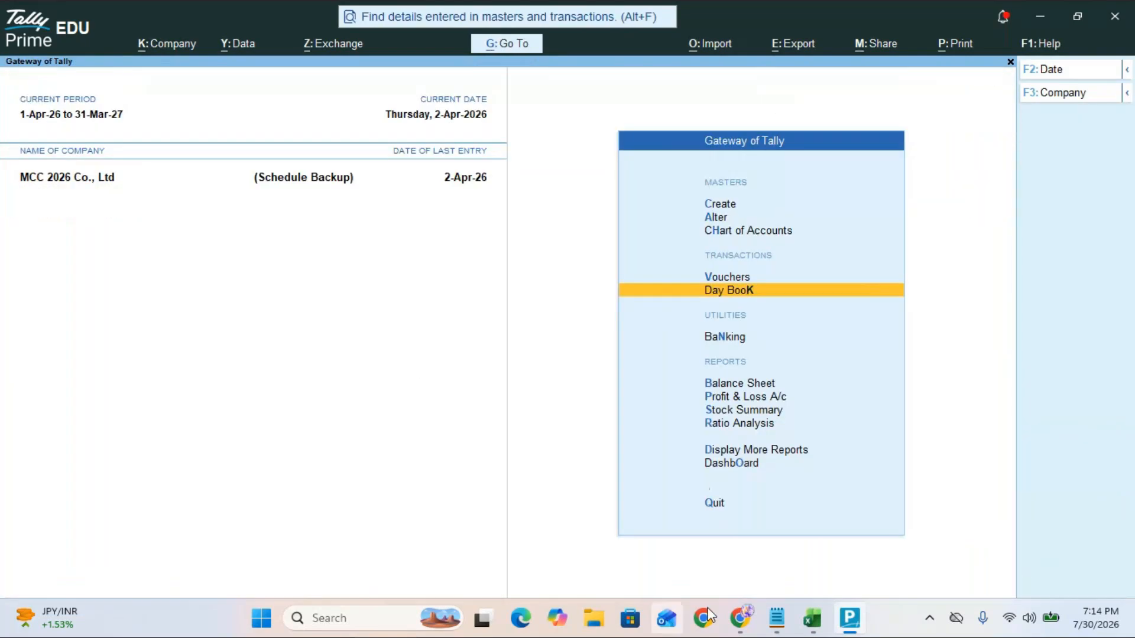
# Step: Switch to Word, look through the Downloads folder for a document to open, and close Word without saving
pyautogui.click(359, 619)
pyautogui.write('word')
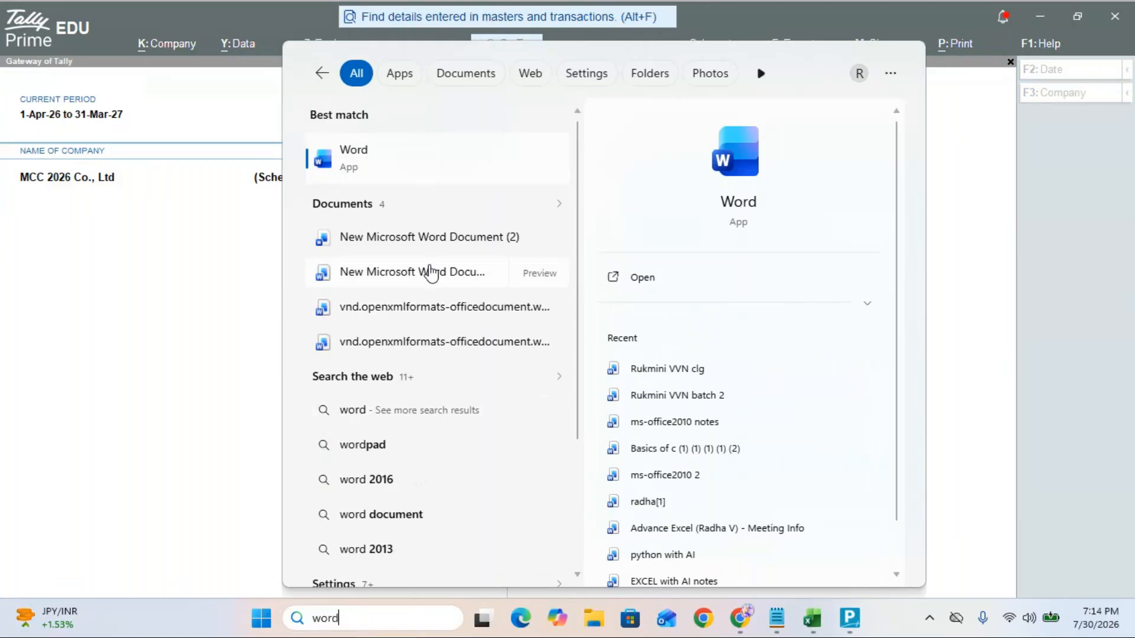
pyautogui.click(376, 170)
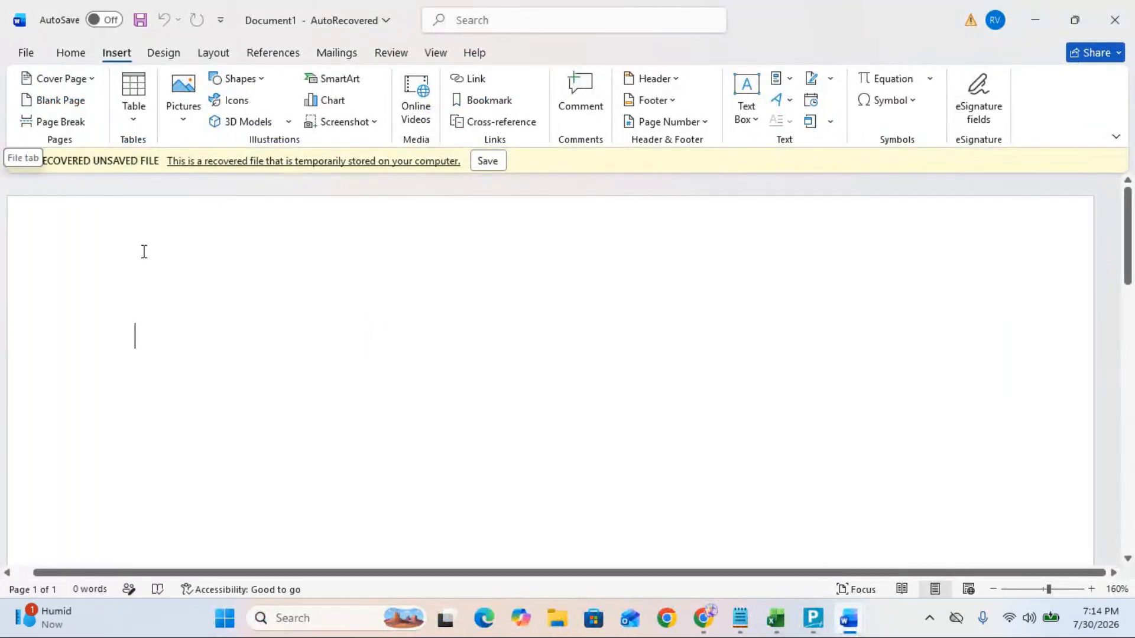
pyautogui.click(20, 55)
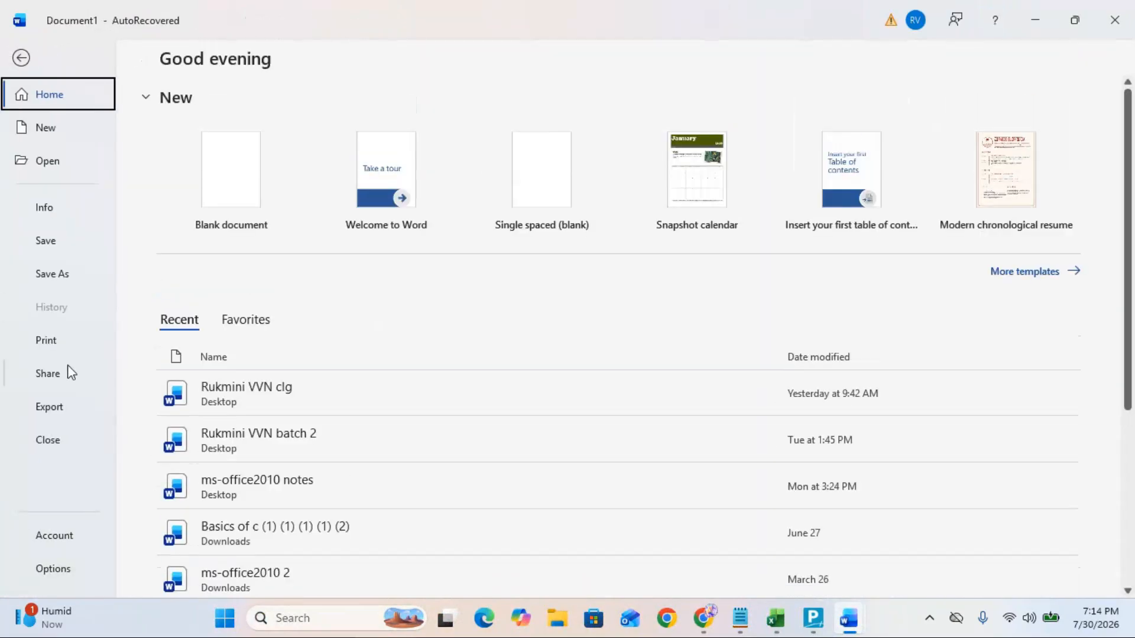
pyautogui.click(55, 159)
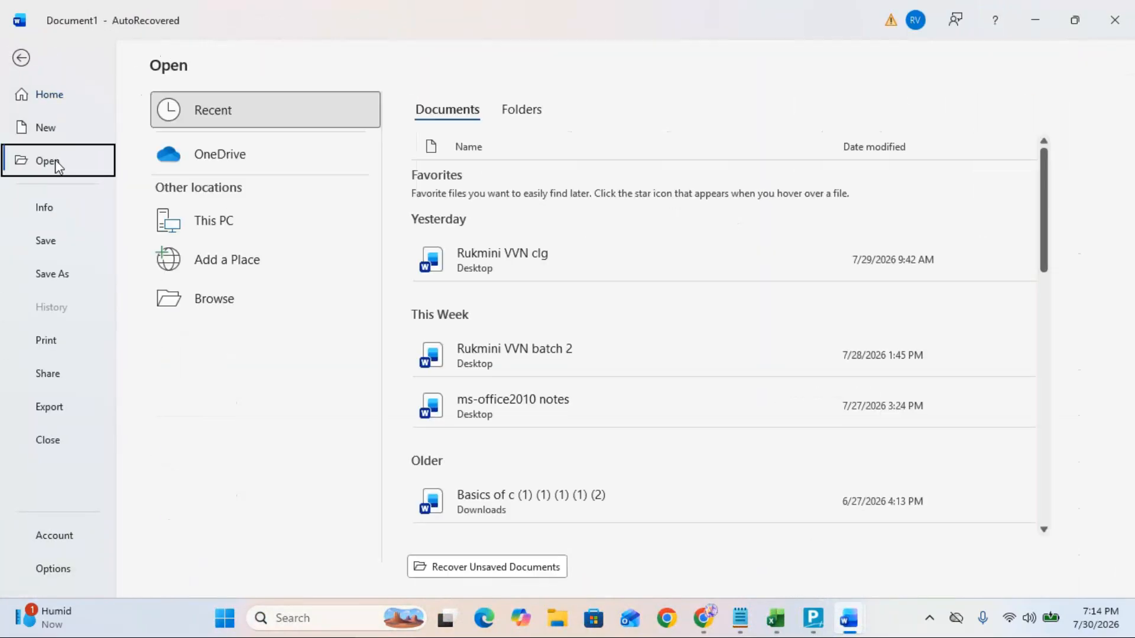
pyautogui.click(226, 225)
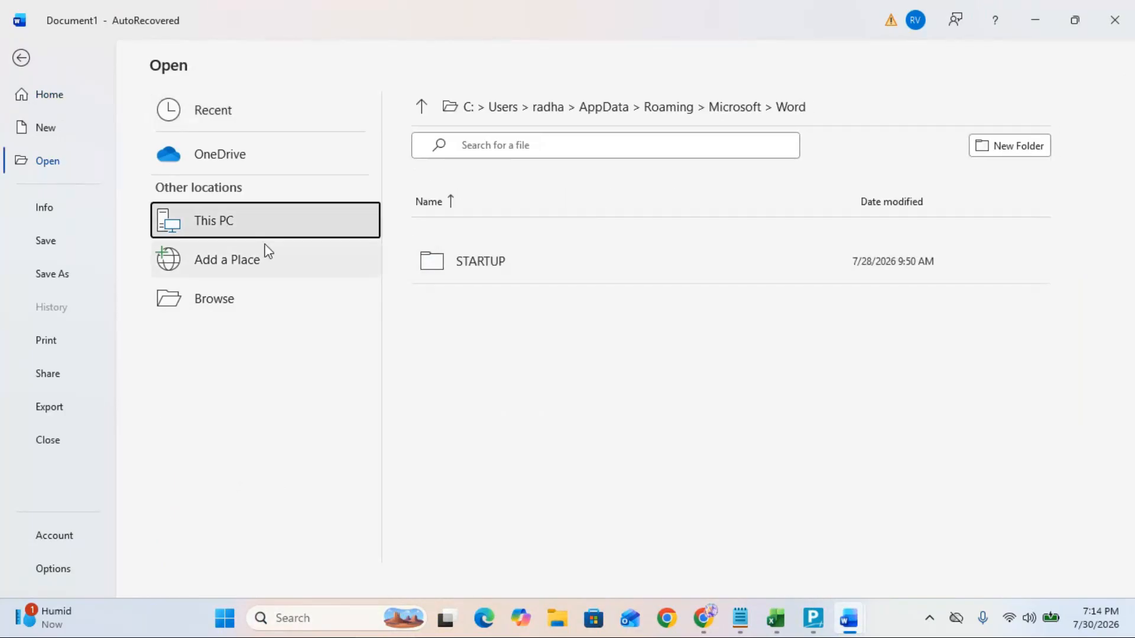
pyautogui.click(218, 306)
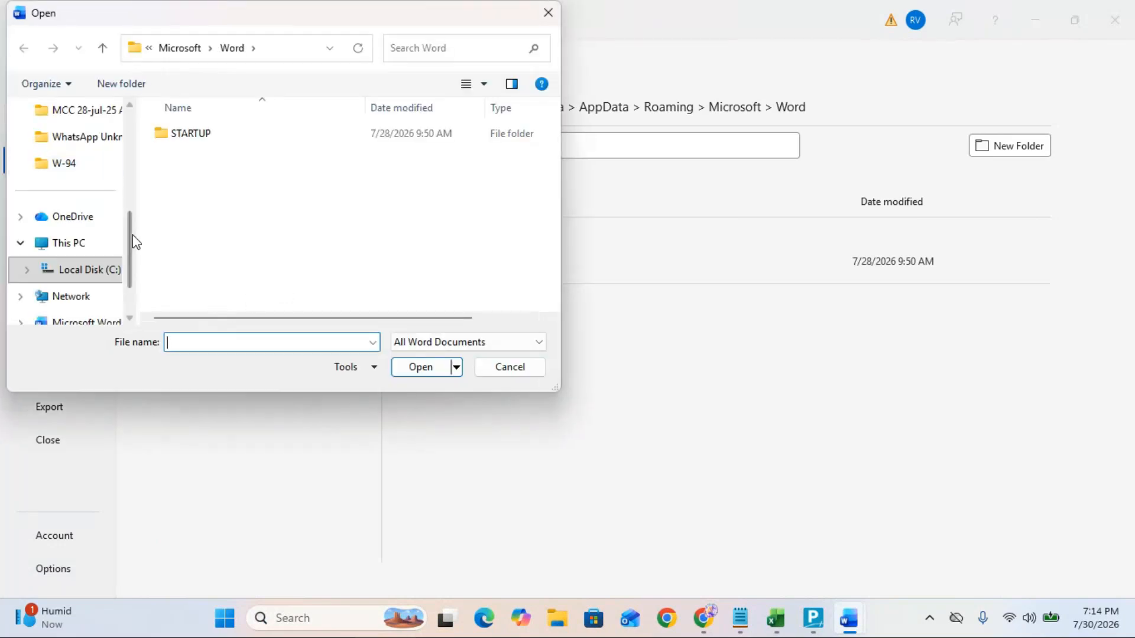
pyautogui.scroll(3, 121, 195)
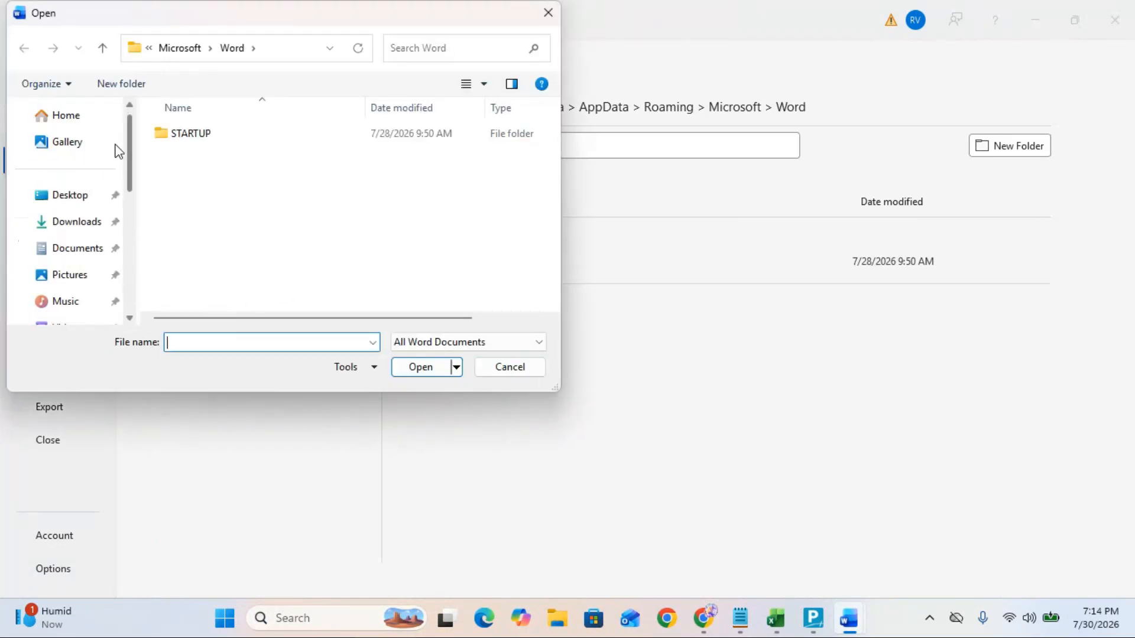
pyautogui.scroll(-1, 116, 156)
pyautogui.click(93, 194)
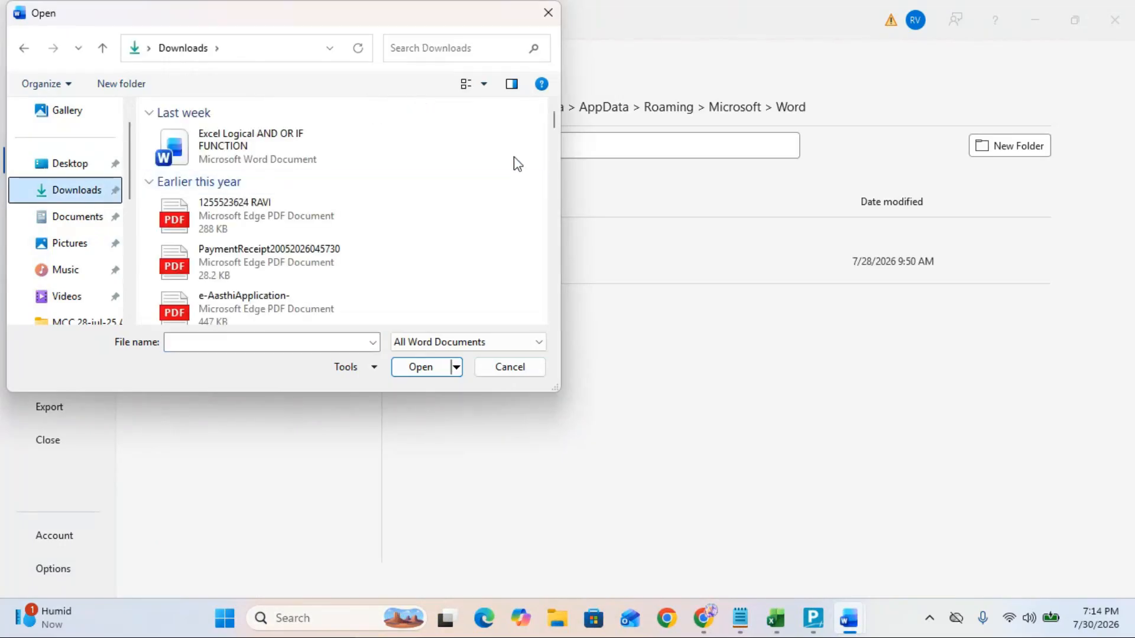
pyautogui.moveTo(552, 118); pyautogui.dragTo(567, 260)
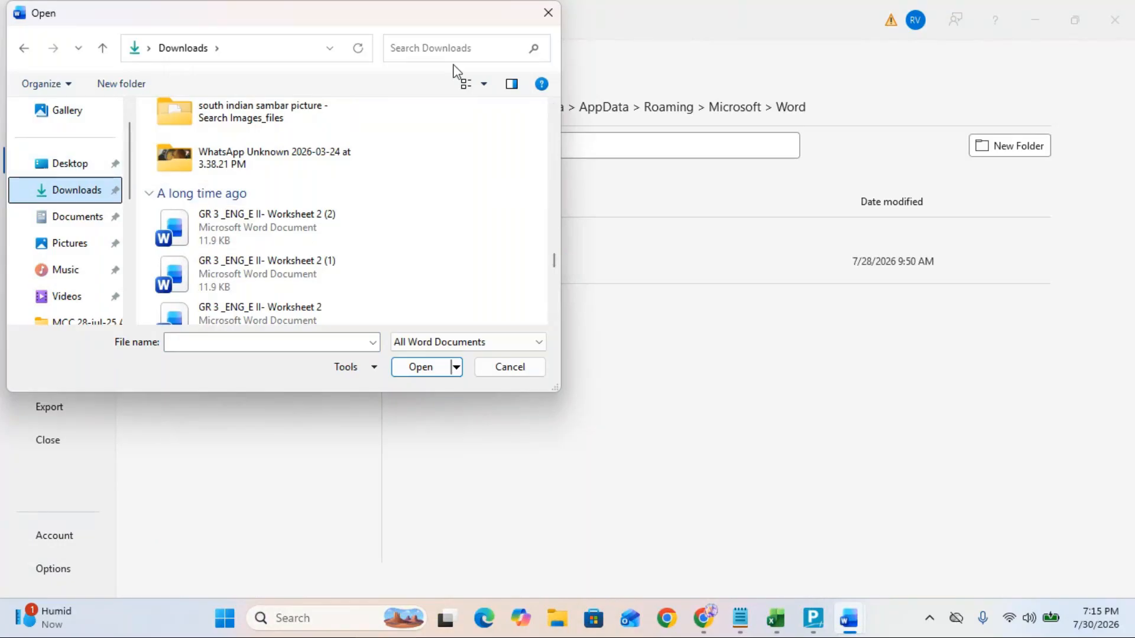
pyautogui.click(542, 16)
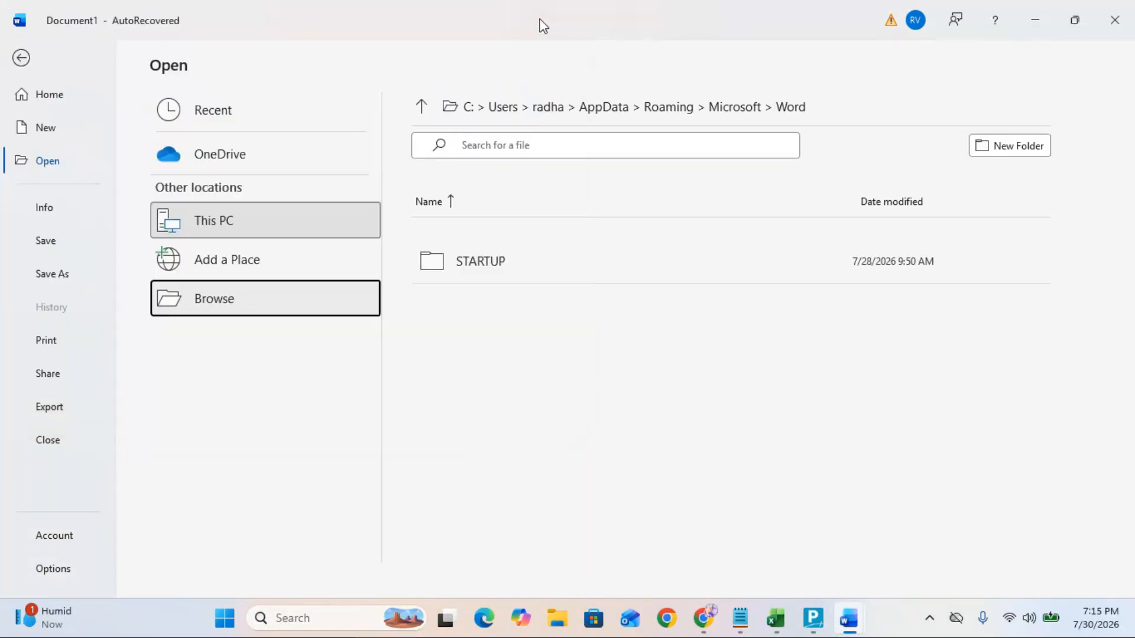
pyautogui.click(1121, 22)
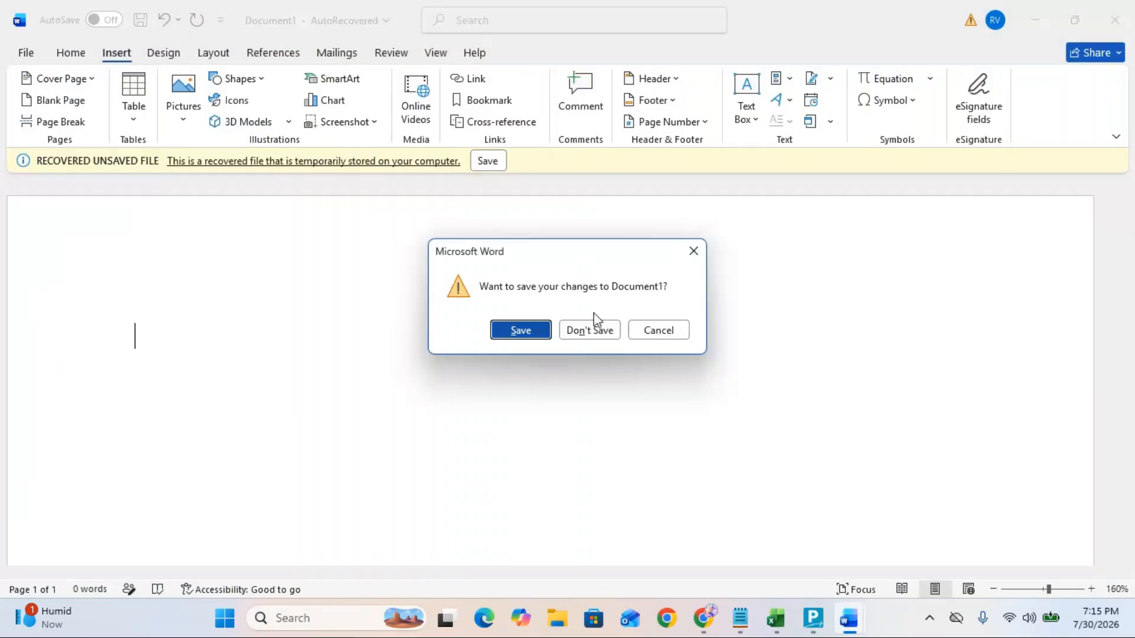
pyautogui.click(589, 333)
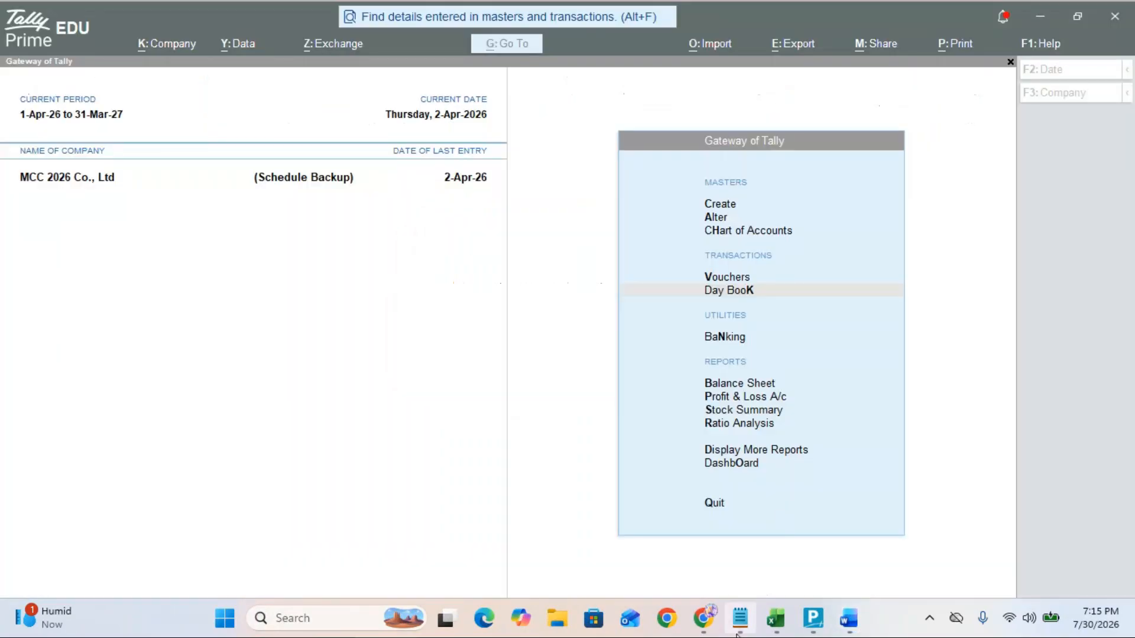
# Step: Switch to Notepad and write below the contra examples "Daybook : It is called primary book of tally it stores all the transactions."
pyautogui.click(736, 632)
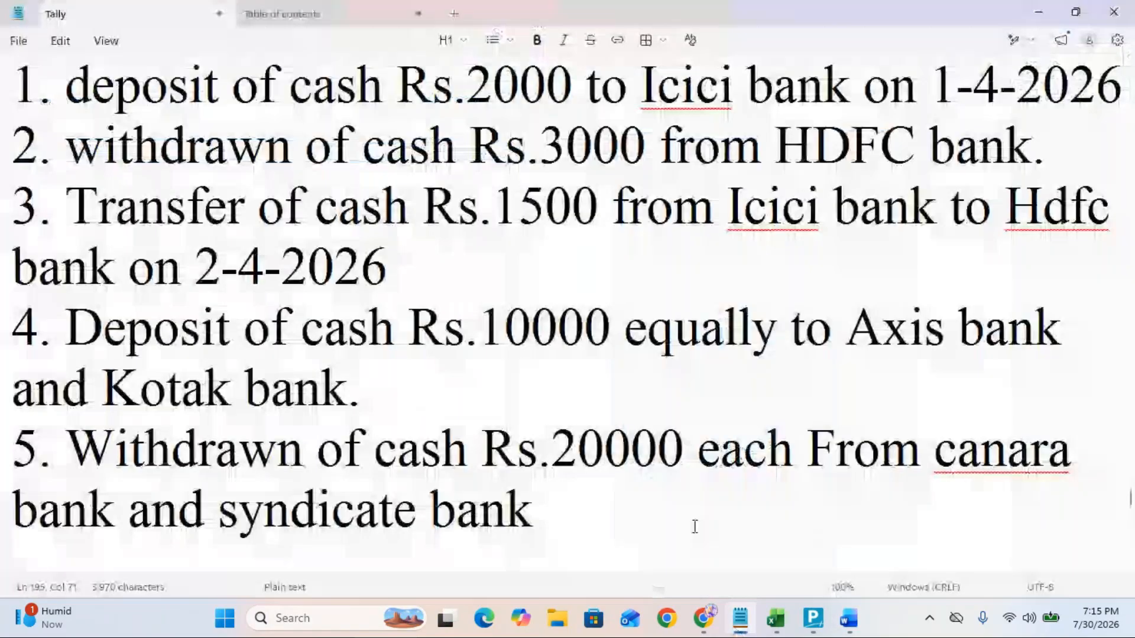
pyautogui.press('Return')
pyautogui.press('Return')
pyautogui.press('Return')
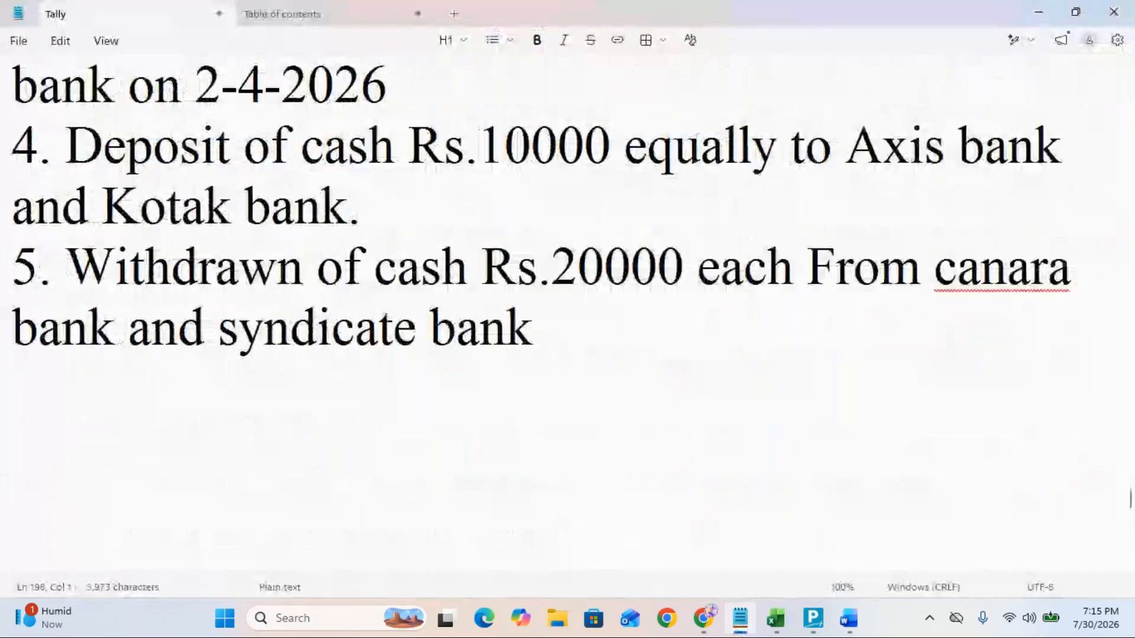
pyautogui.write('Day')
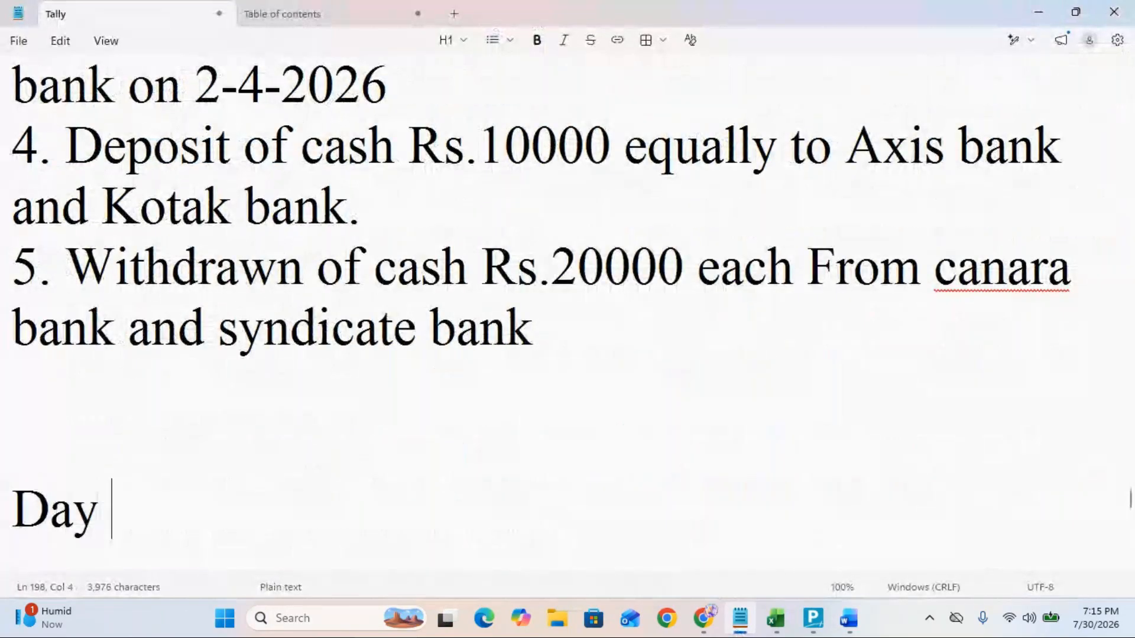
pyautogui.write('book : It')
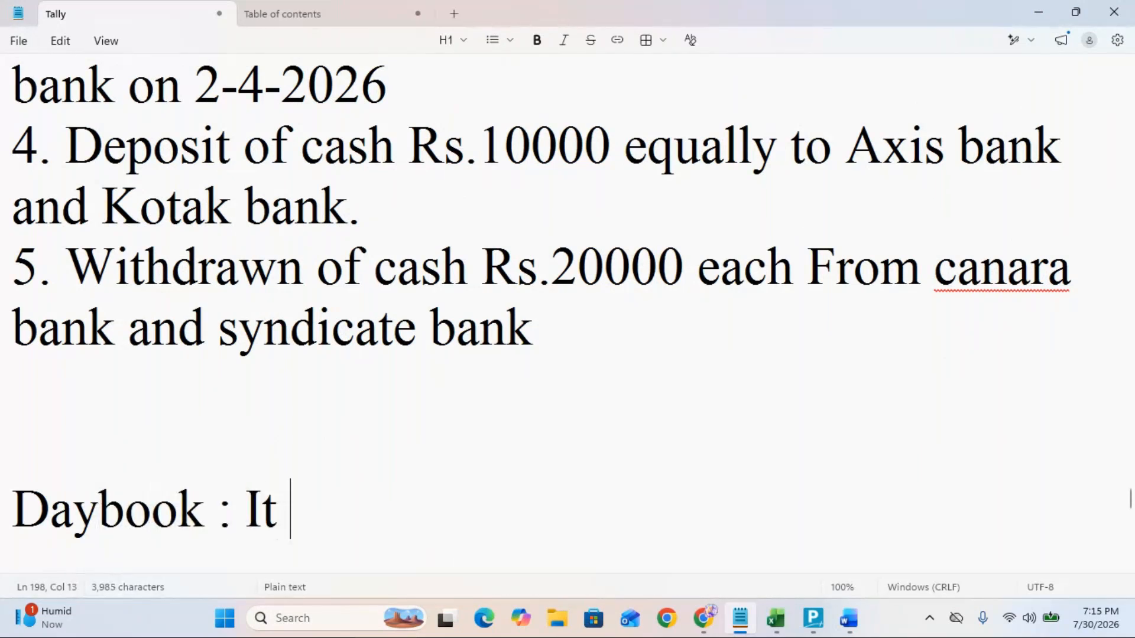
pyautogui.write(' is called pr')
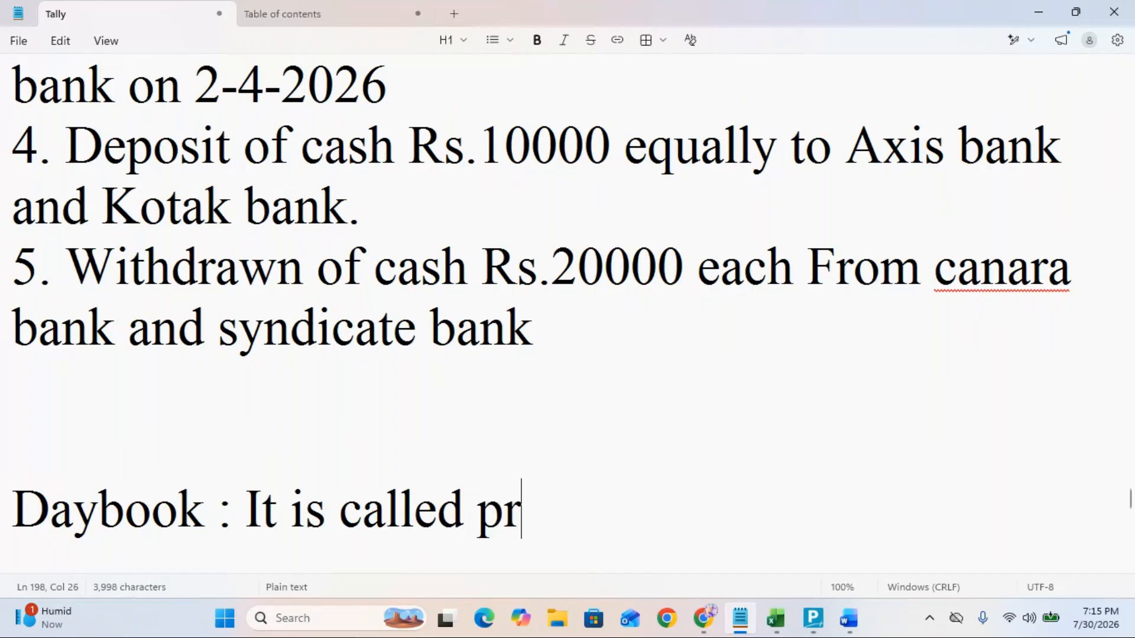
pyautogui.write('imary ')
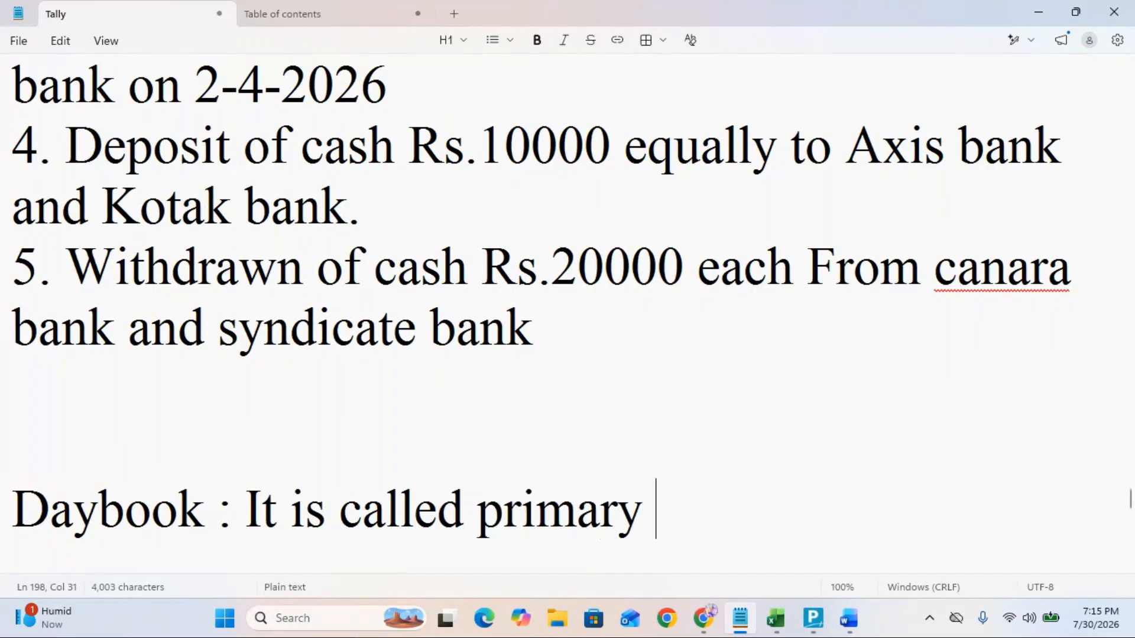
pyautogui.write('book of ta')
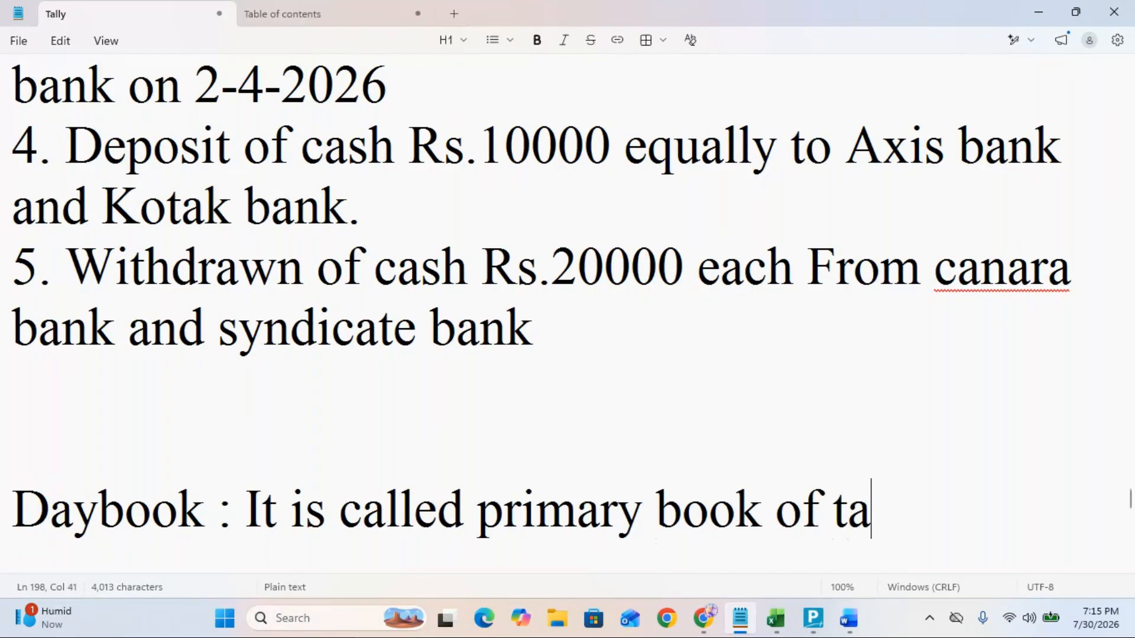
pyautogui.write('lly  it stor')
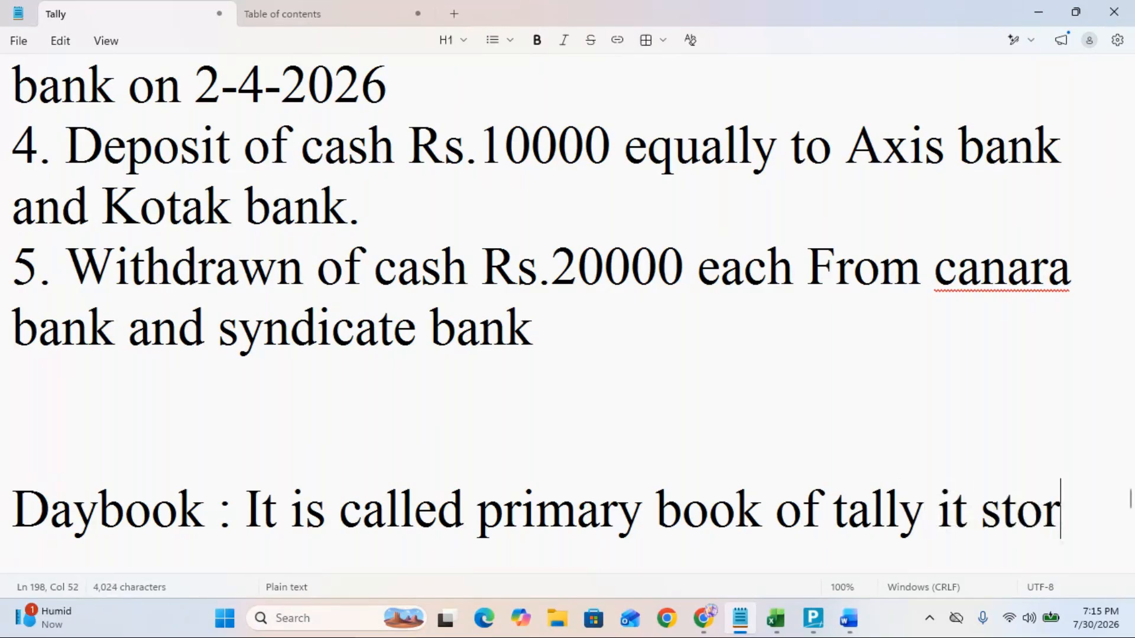
pyautogui.write('es t')
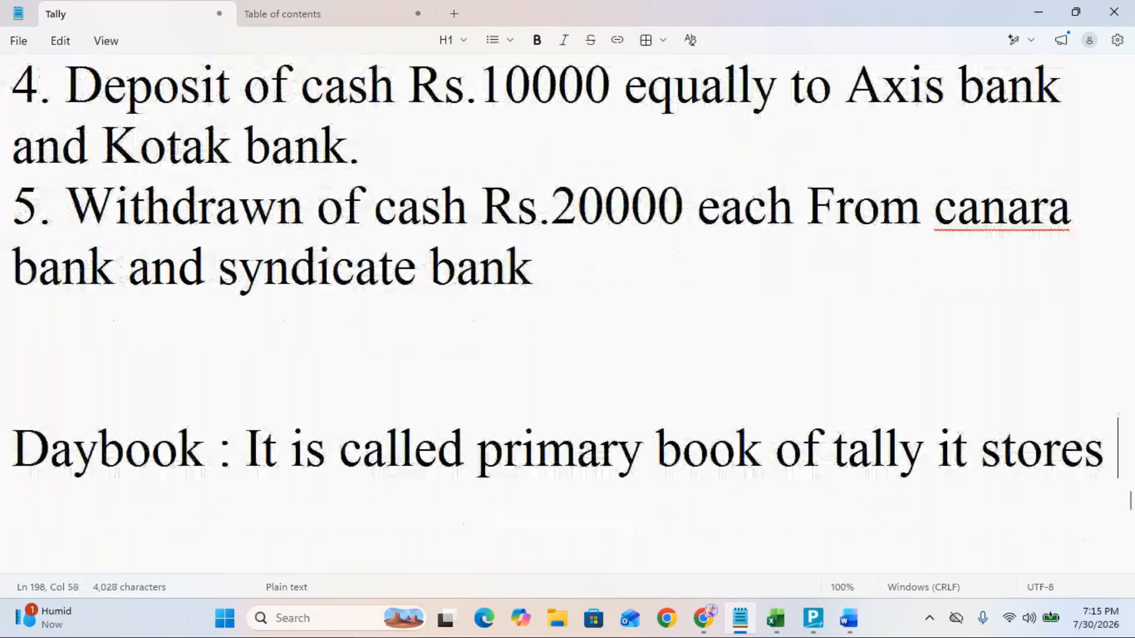
pyautogui.write('all the transc')
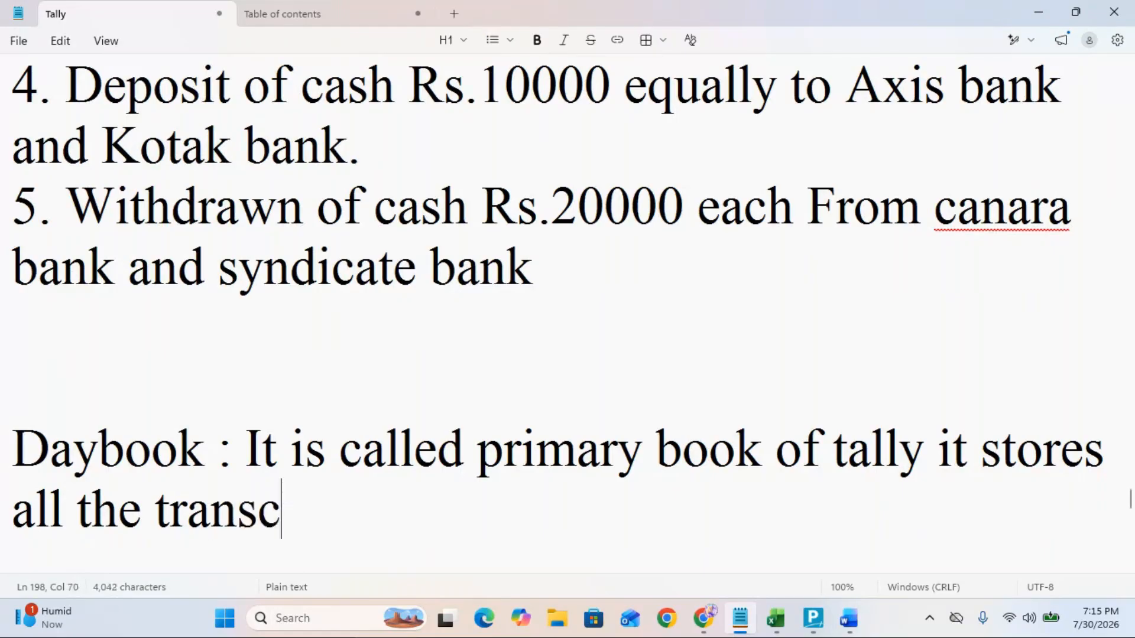
pyautogui.press('BackSpace')
pyautogui.write('acti')
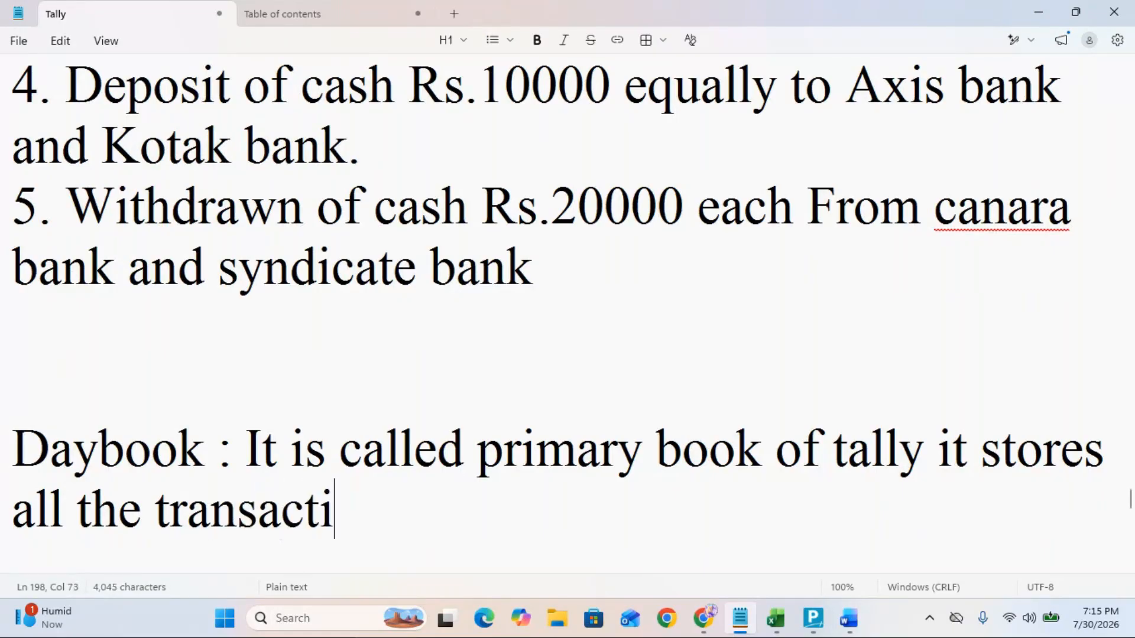
pyautogui.write('ons.')
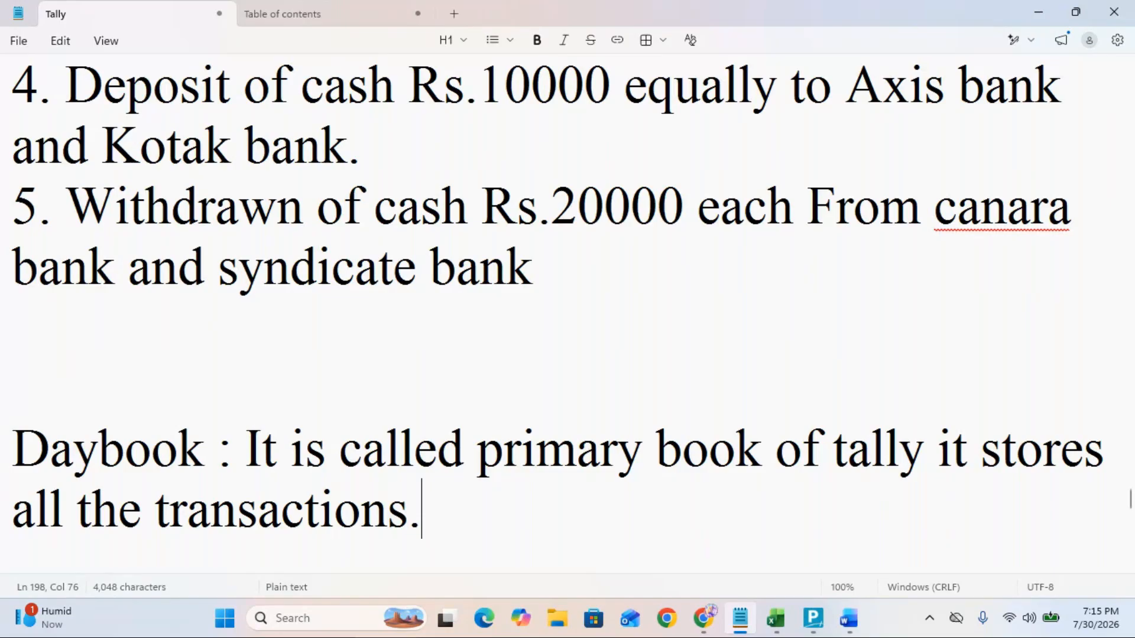
# Step: Add the shortcut note "F2 : Date" directly below the Daybook definition, leaving blank lines after it
pyautogui.press('Return')
pyautogui.press('Return')
pyautogui.press('Return')
pyautogui.press('Return')
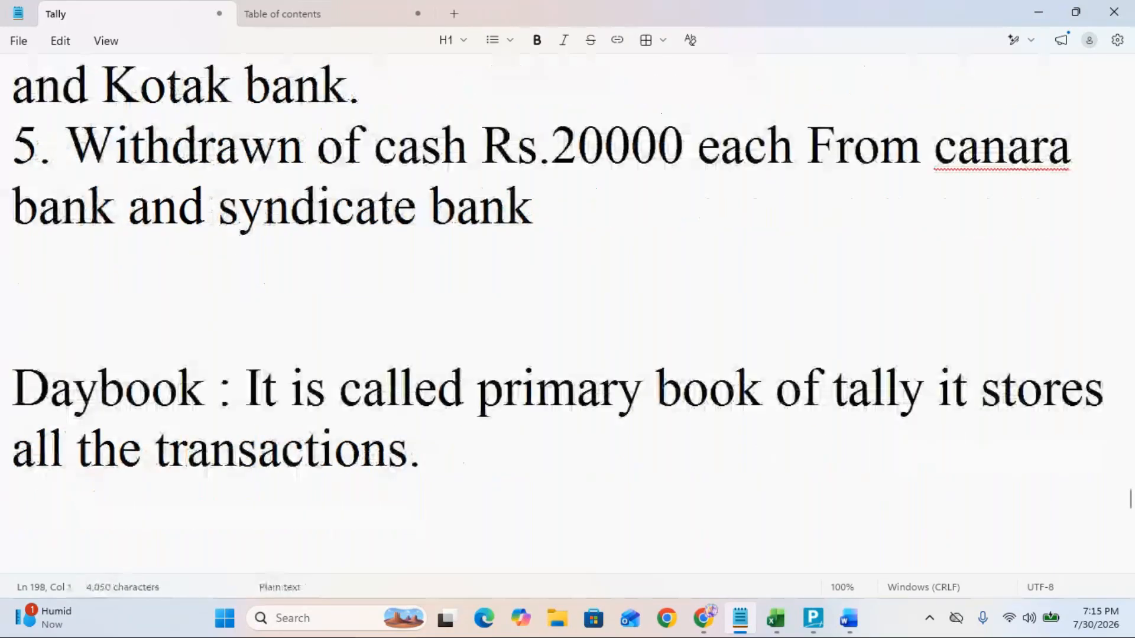
pyautogui.press('Up')
pyautogui.press('Up')
pyautogui.press('Up')
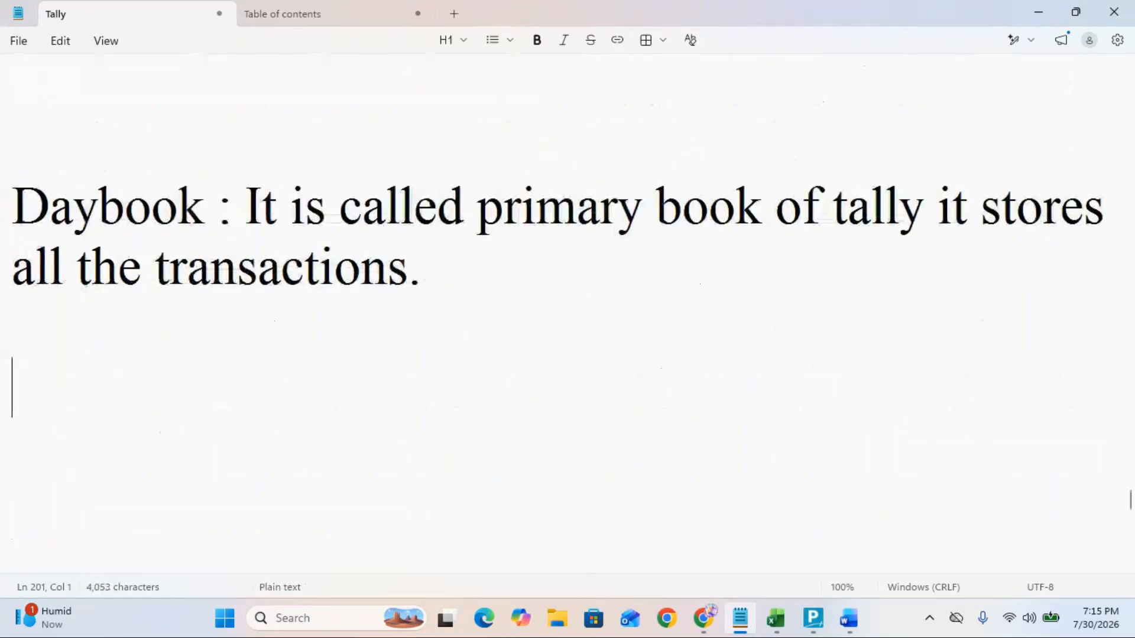
pyautogui.write('F')
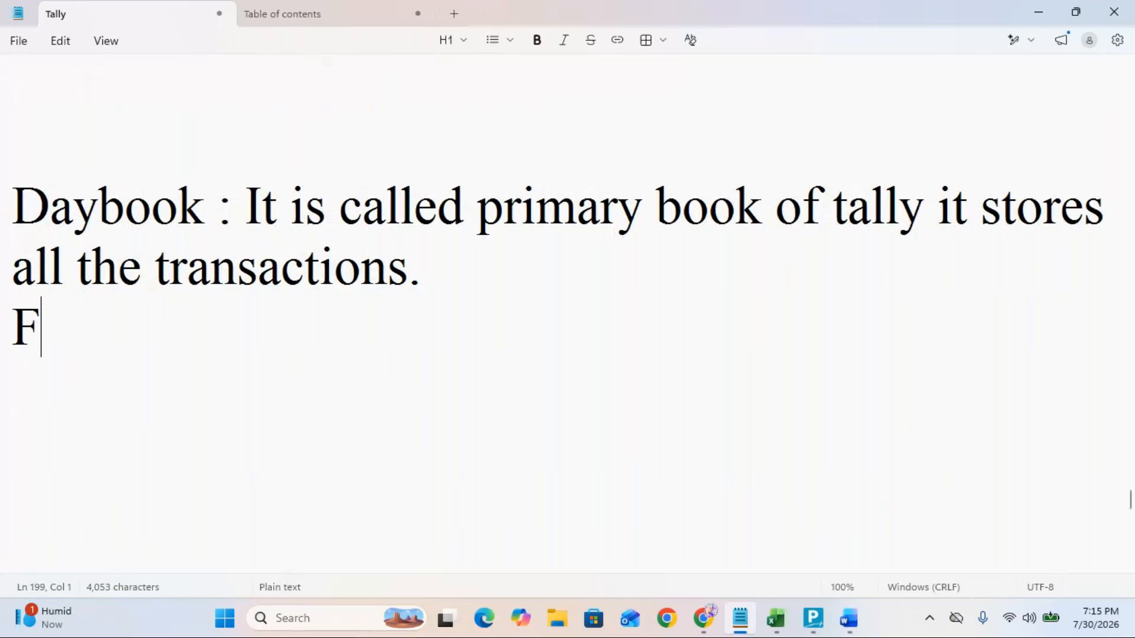
pyautogui.write('2 : Date')
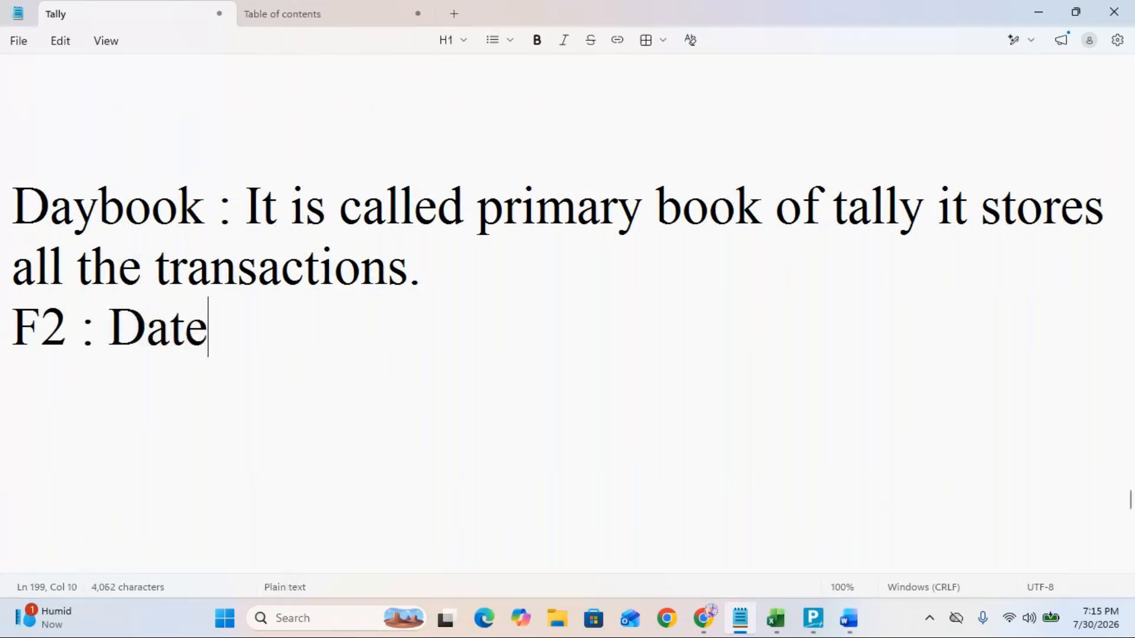
# Step: Add the shortcut note "Alt+F2 : Period(1-4-26 to 31-3-2026)" on a new line below the date shortcut
pyautogui.press('Return')
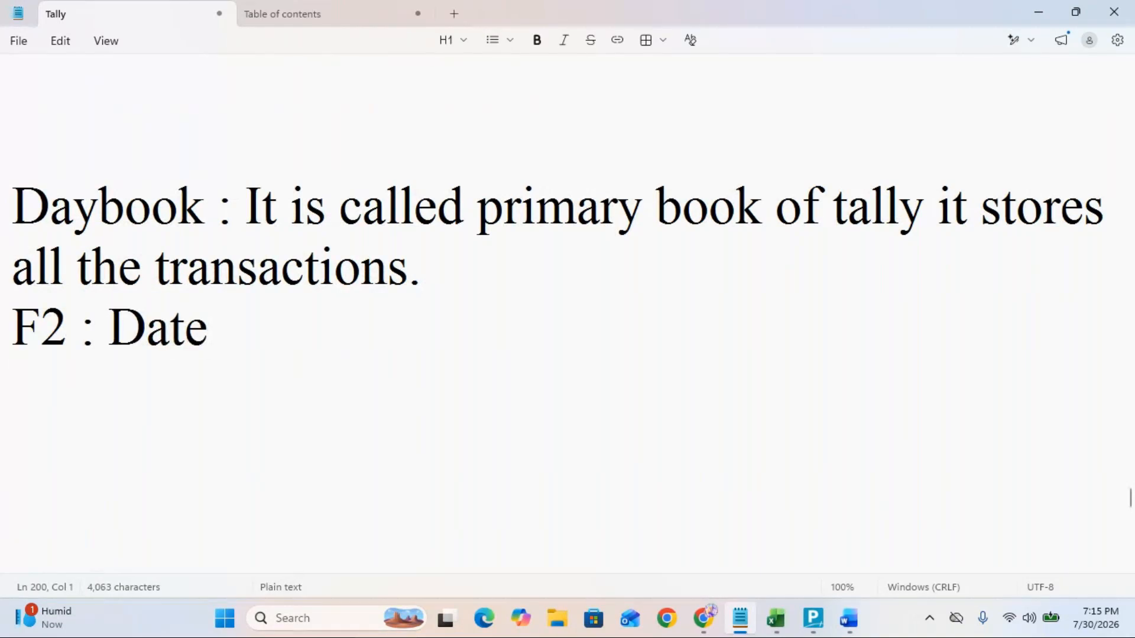
pyautogui.write('Al')
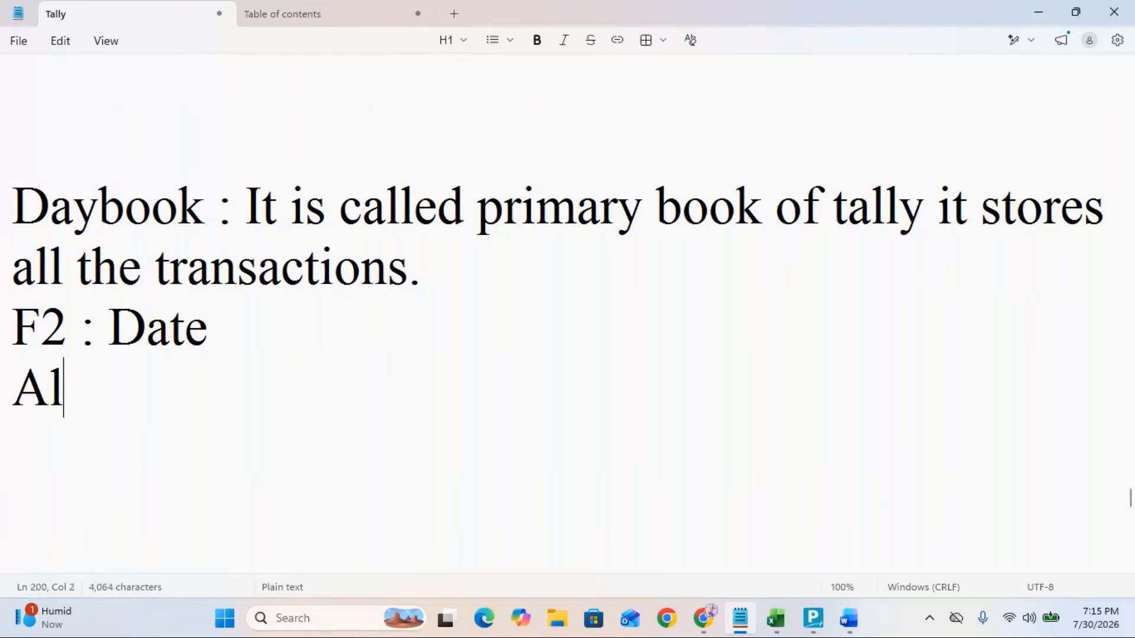
pyautogui.write('t_')
pyautogui.press('BackSpace')
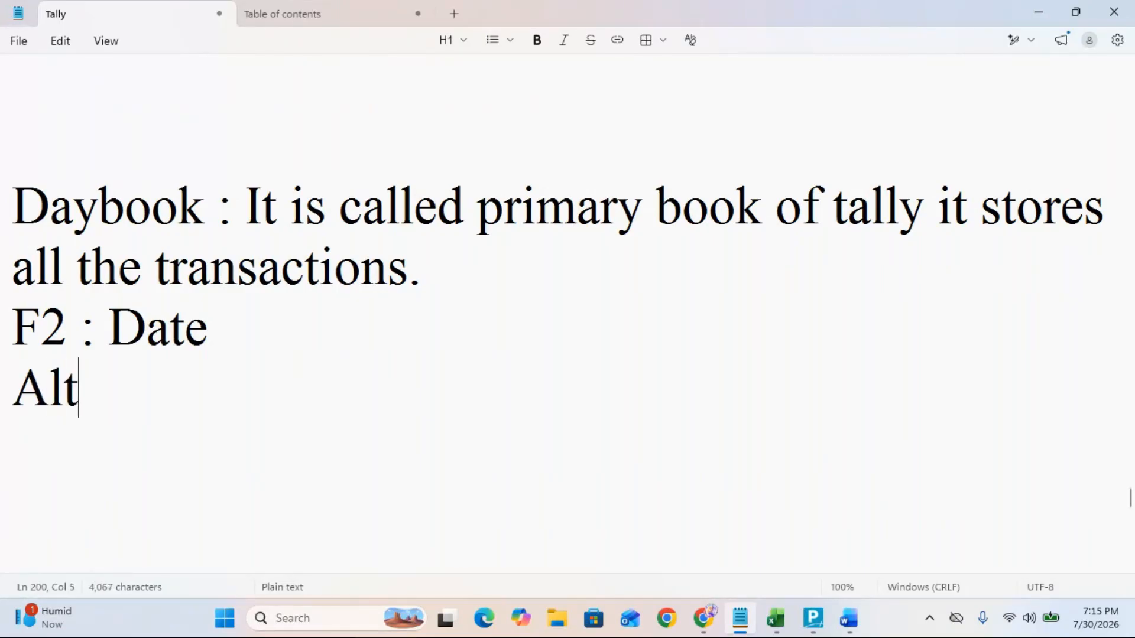
pyautogui.write('+F2  : Per')
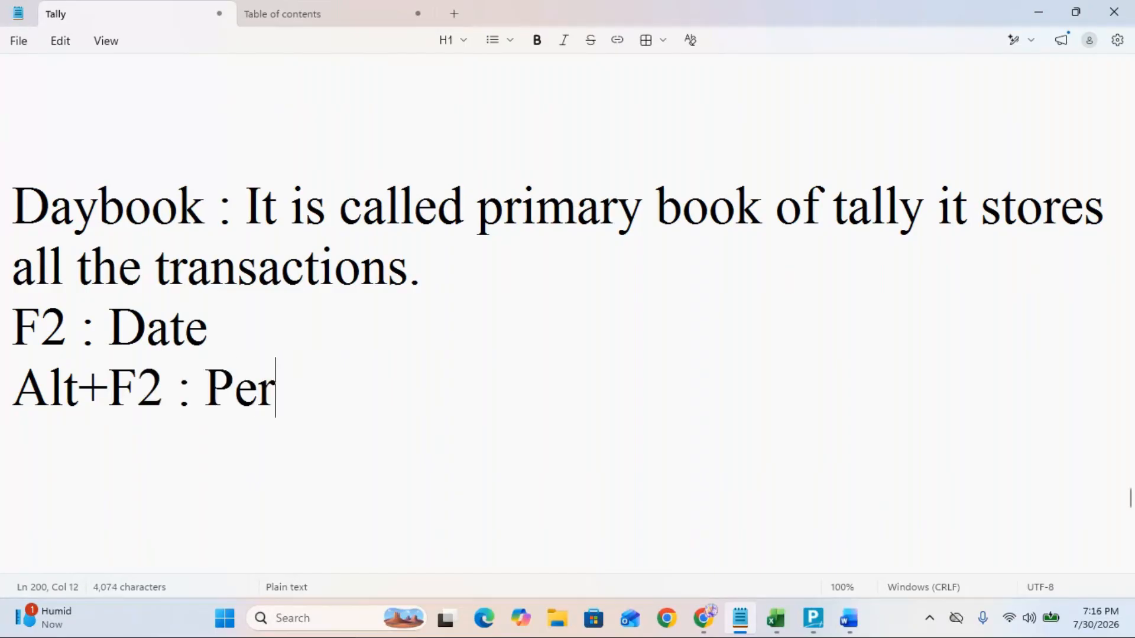
pyautogui.write('iod(1')
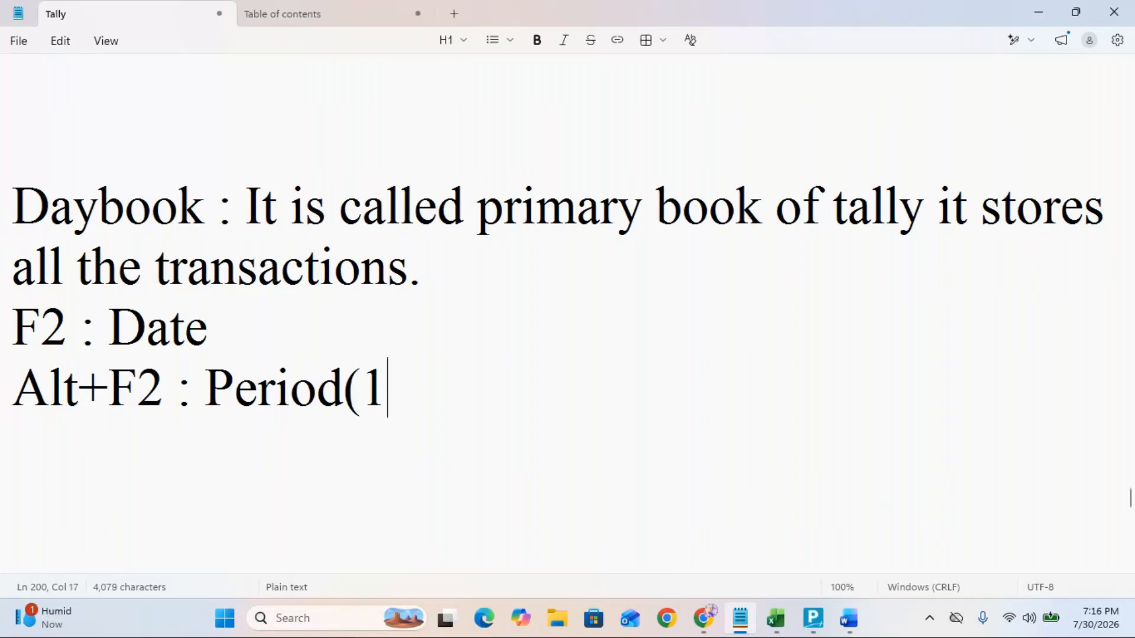
pyautogui.write('-4 -26 to 31-3')
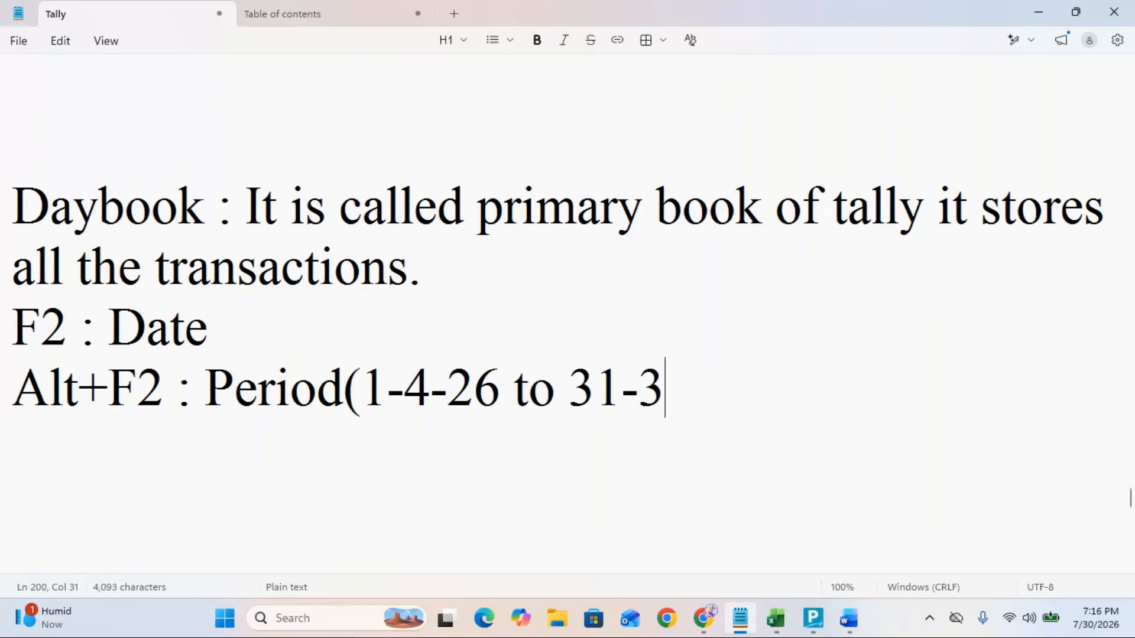
pyautogui.write('-20')
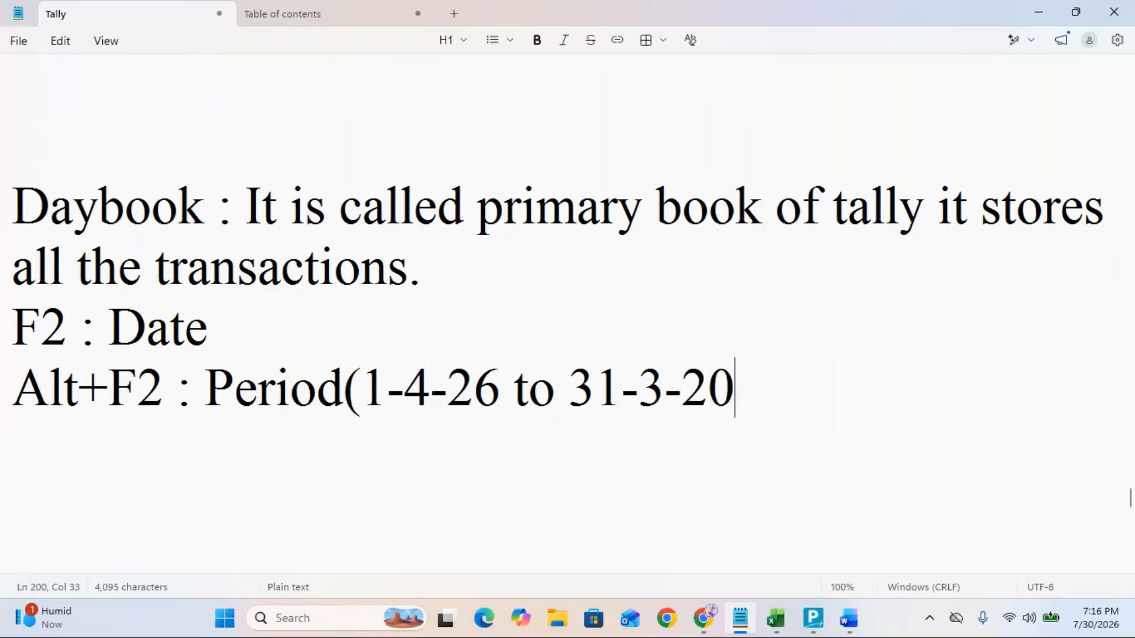
pyautogui.write('26)')
# Step: Begin another Day Book note with "Alter" on a new line below the period shortcut
pyautogui.press('Return')
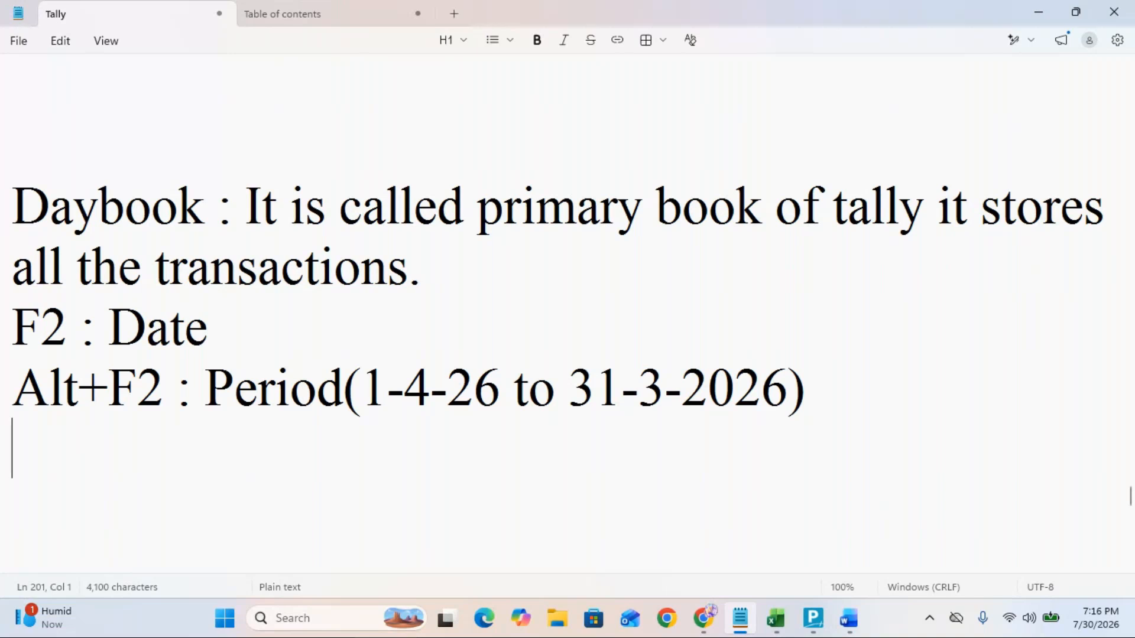
pyautogui.write('Alter')
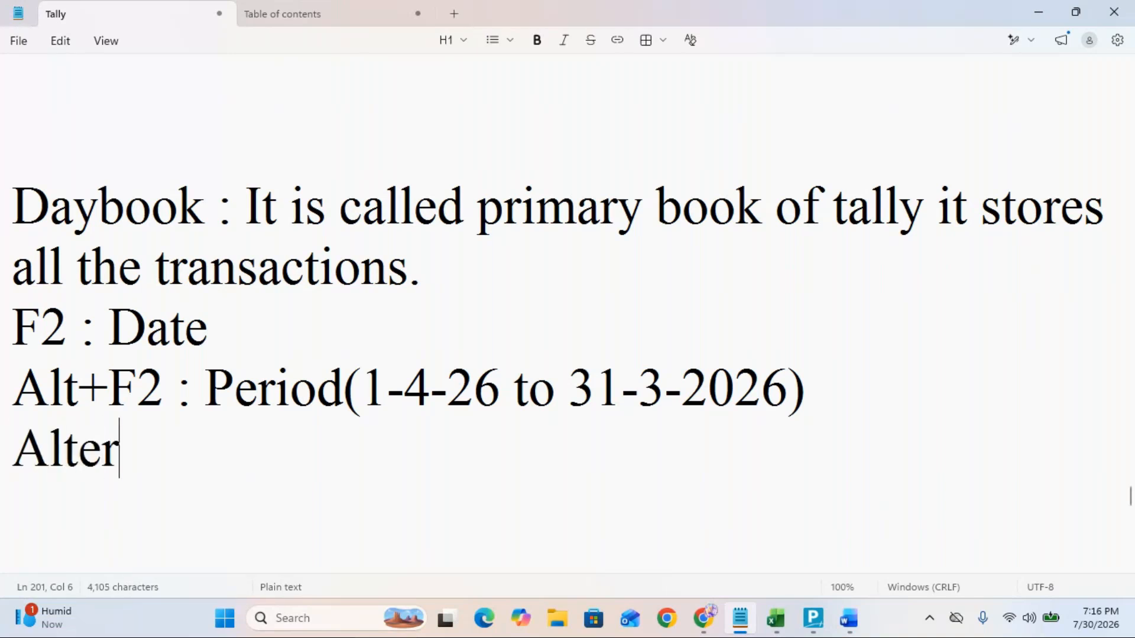